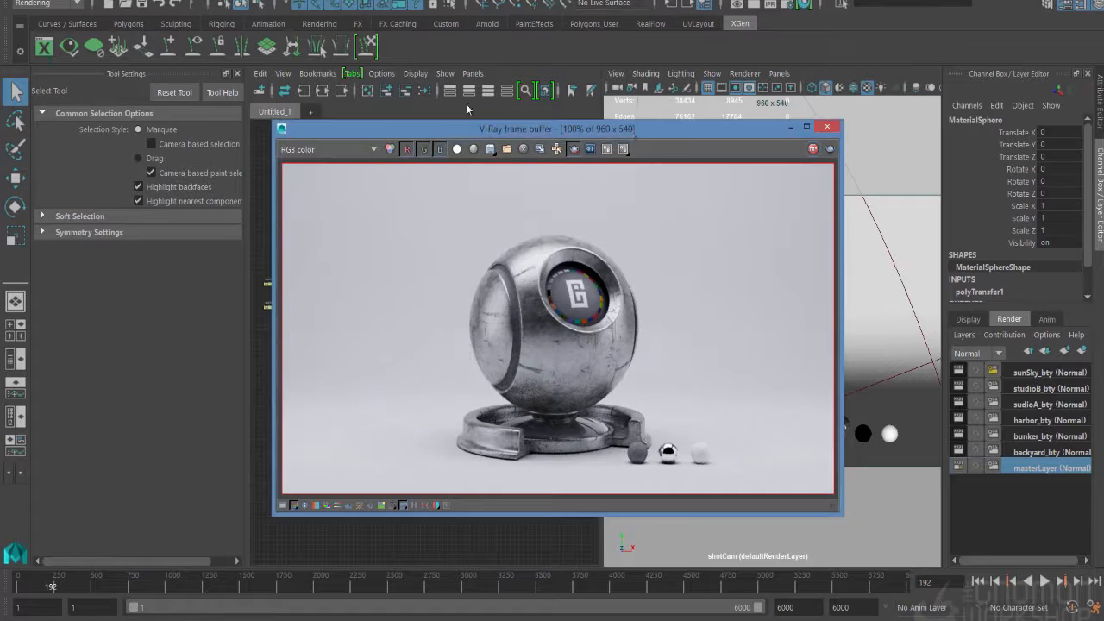
- Shrink the V-Ray frame buffer window so the node graph stays visible, and view the render at 50%
left_click_drag(466, 128, 288, 109)
left_click_drag(498, 137, 592, 216)
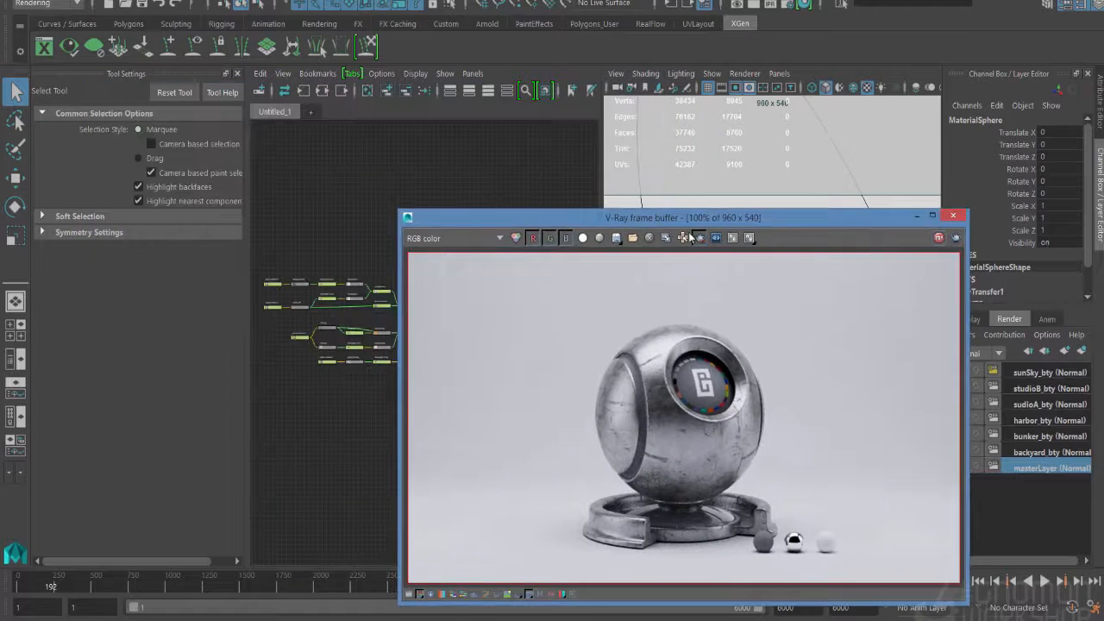
right_click_drag(421, 179, 416, 160)
left_click_drag(472, 224, 566, 168)
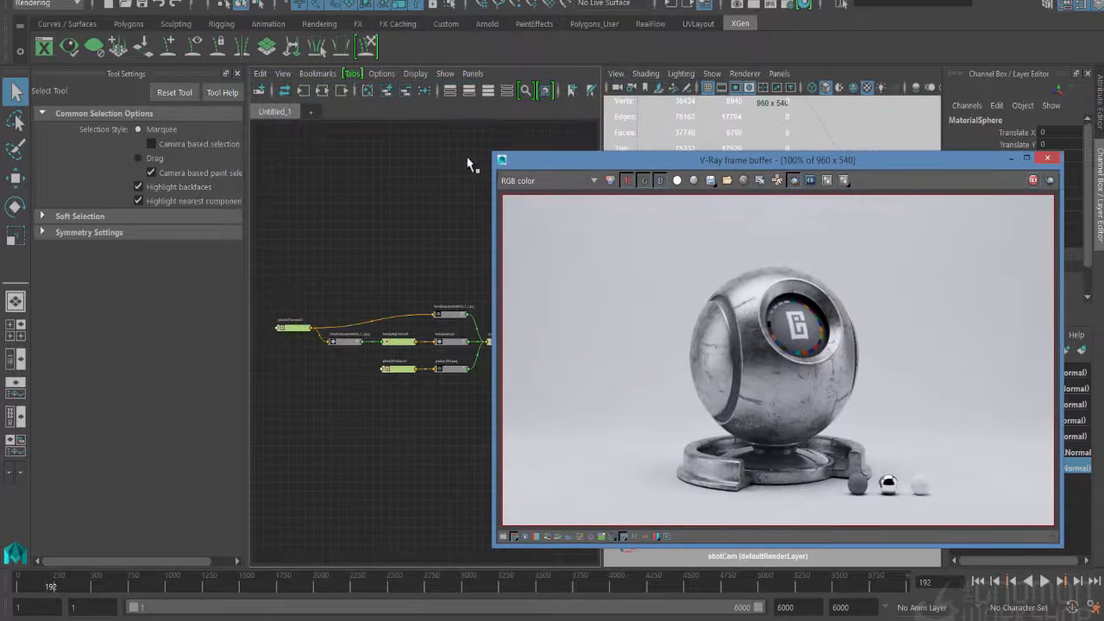
left_click_drag(494, 155, 744, 145)
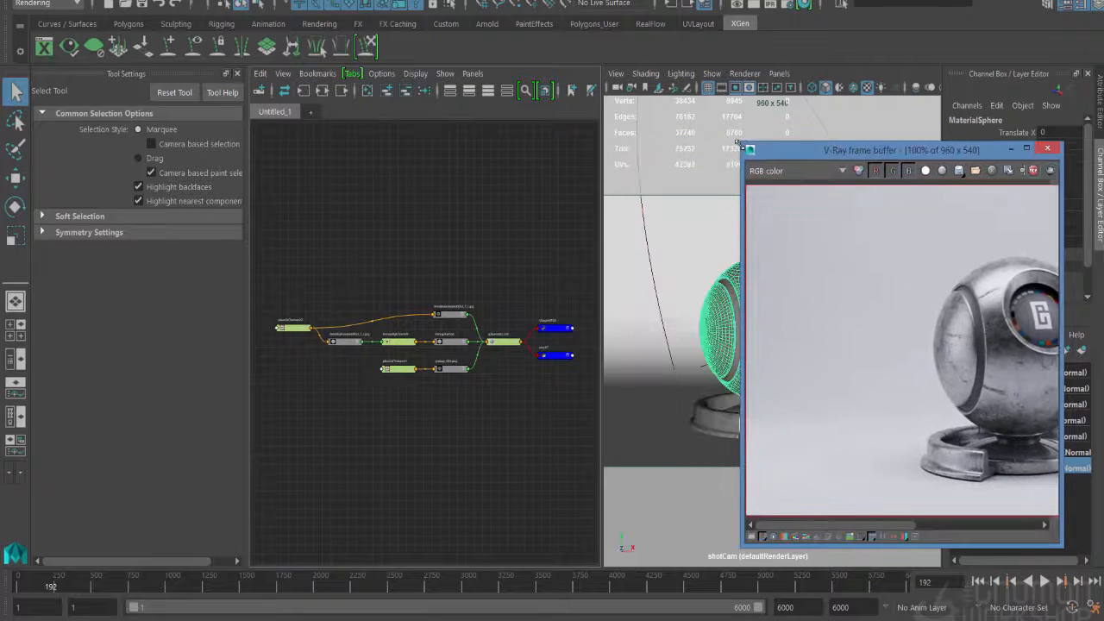
left_click_drag(861, 155, 671, 127)
scroll(801, 304, "down", 2)
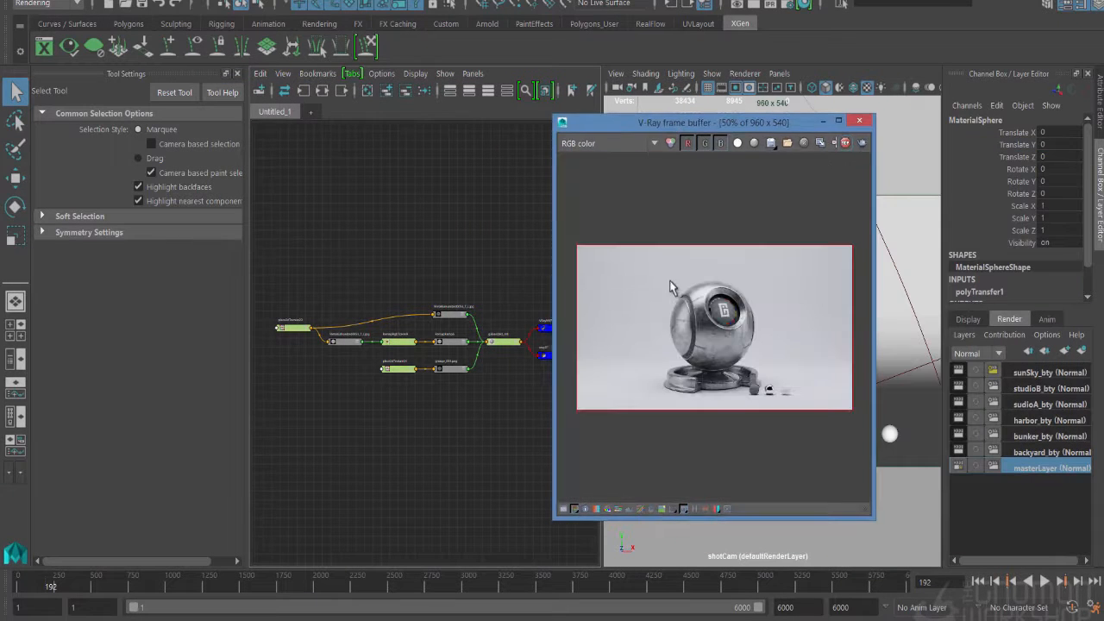
- Define a render region around the shader ball and its base, and view it at 100% with the frame buffer over the viewport
left_click_drag(656, 275, 767, 399)
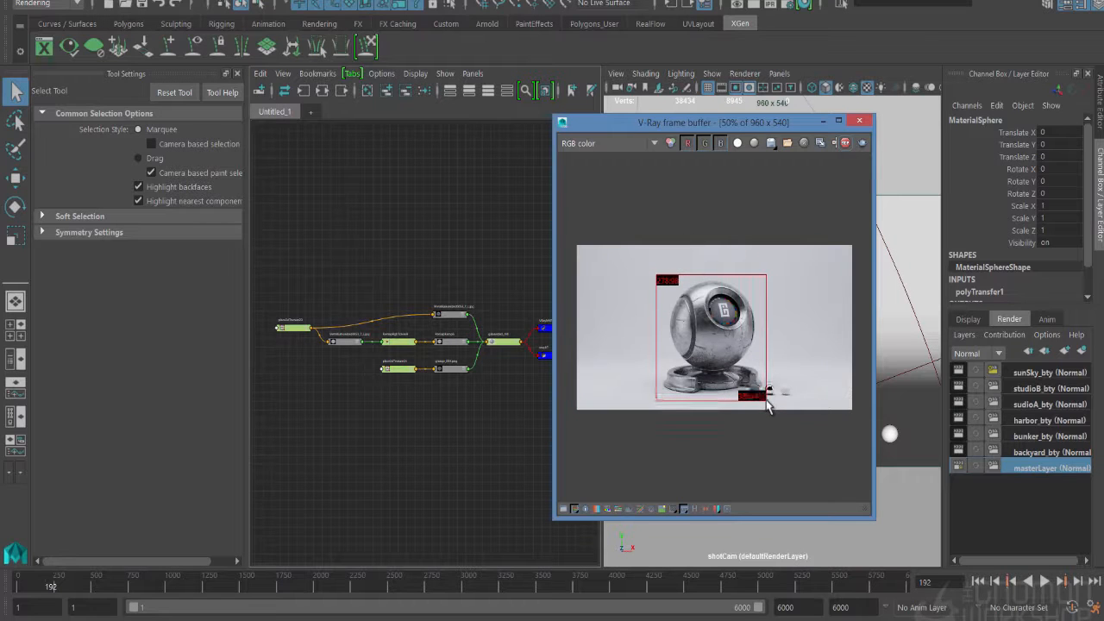
left_click_drag(708, 125, 756, 132)
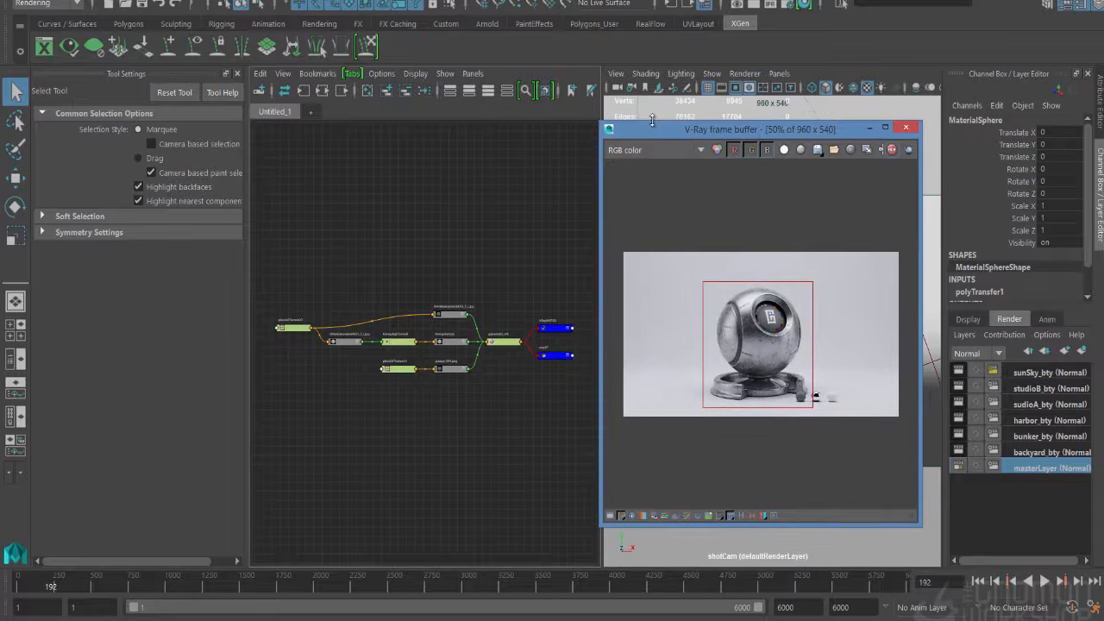
scroll(805, 261, "up", 1)
middle_click_drag(732, 253, 788, 223)
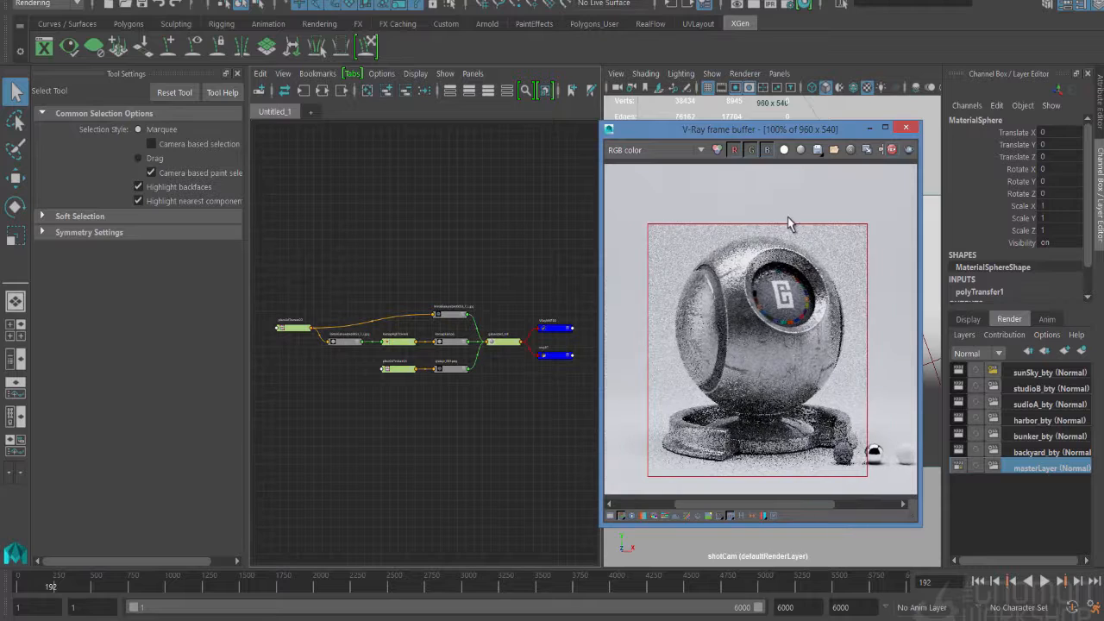
- Open the attributes of the galvanized_mtl node, shift the frame buffer off them, and close the Tool Settings
double_click(507, 343)
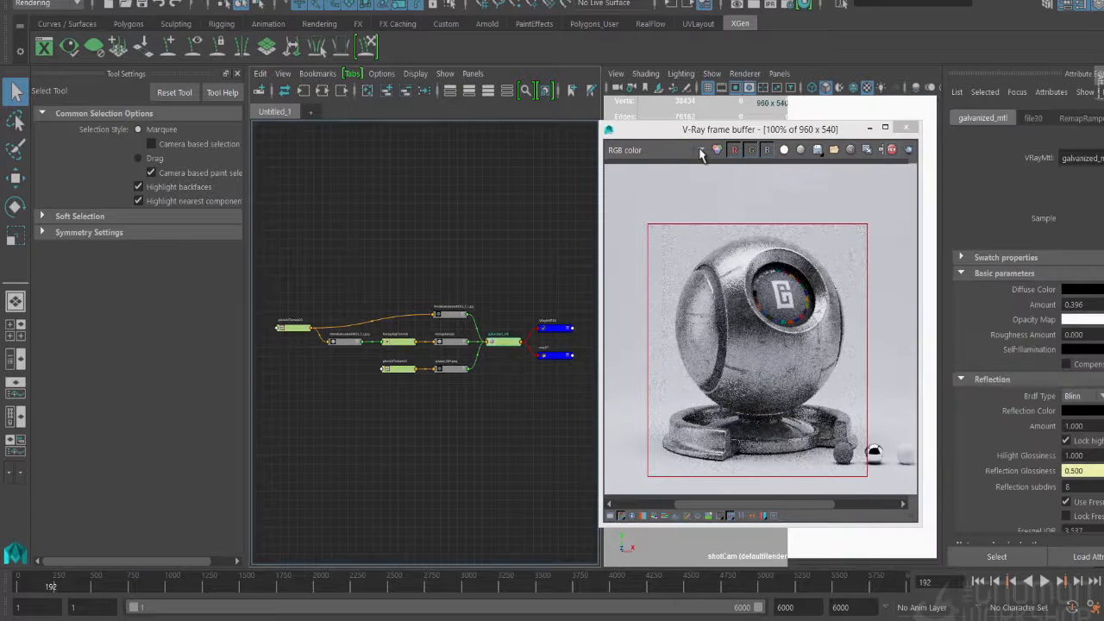
left_click_drag(701, 128, 479, 132)
left_click(236, 75)
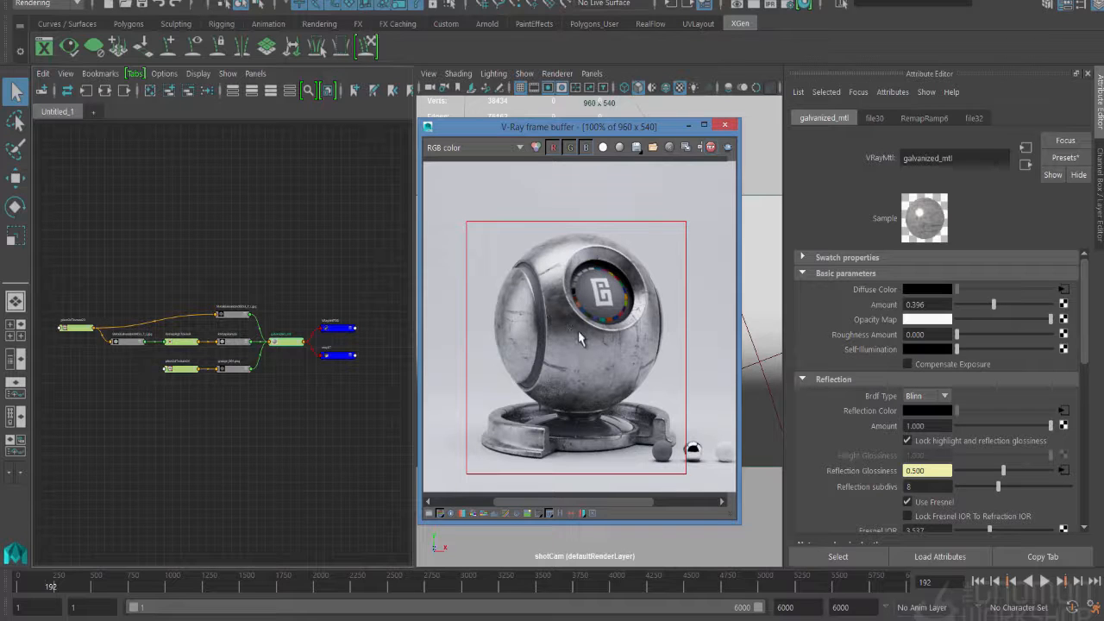
- Set the diffuse Amount of galvanized_mtl to 0, also trying 0.166 for comparison in the render
left_click_drag(995, 312, 946, 317)
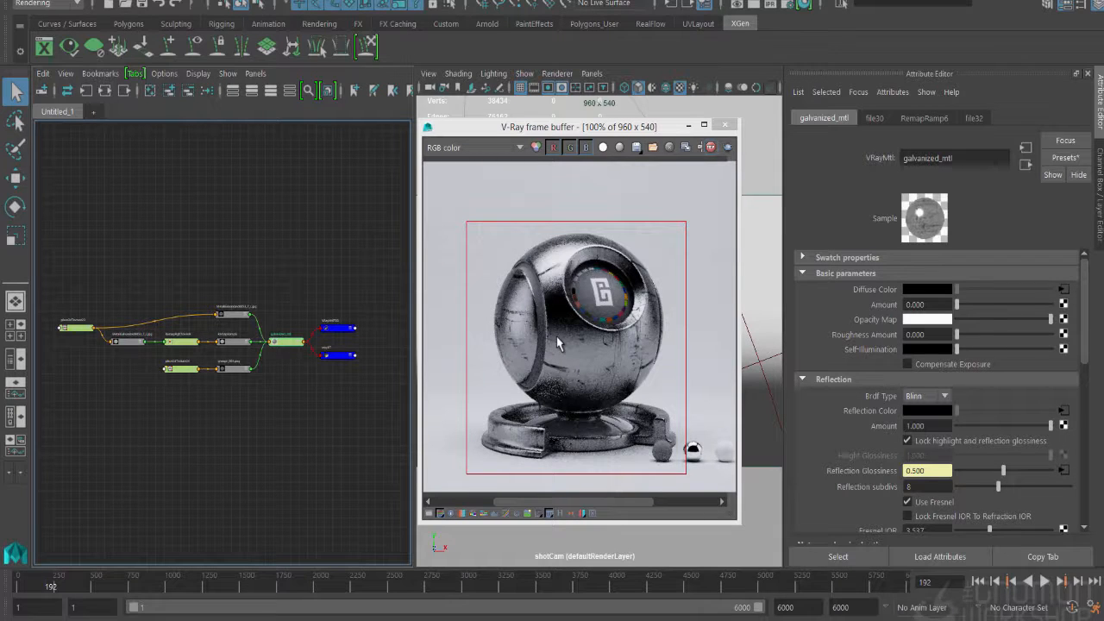
scroll(873, 393, "down", 1)
scroll(876, 395, "up", 1)
left_click_drag(957, 304, 970, 312)
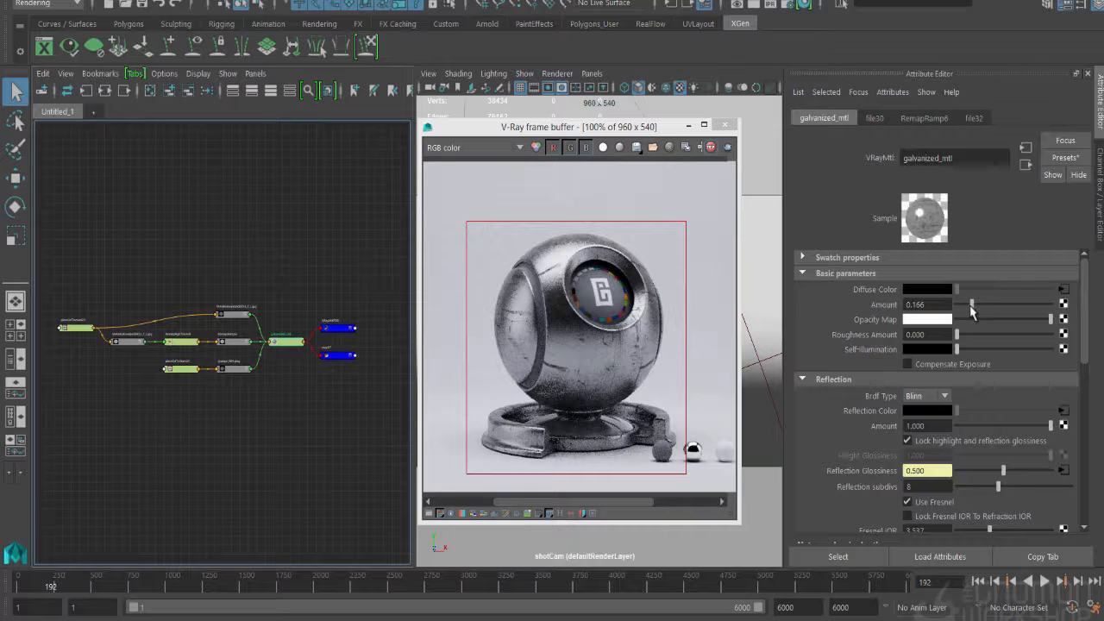
left_click_drag(972, 304, 912, 317)
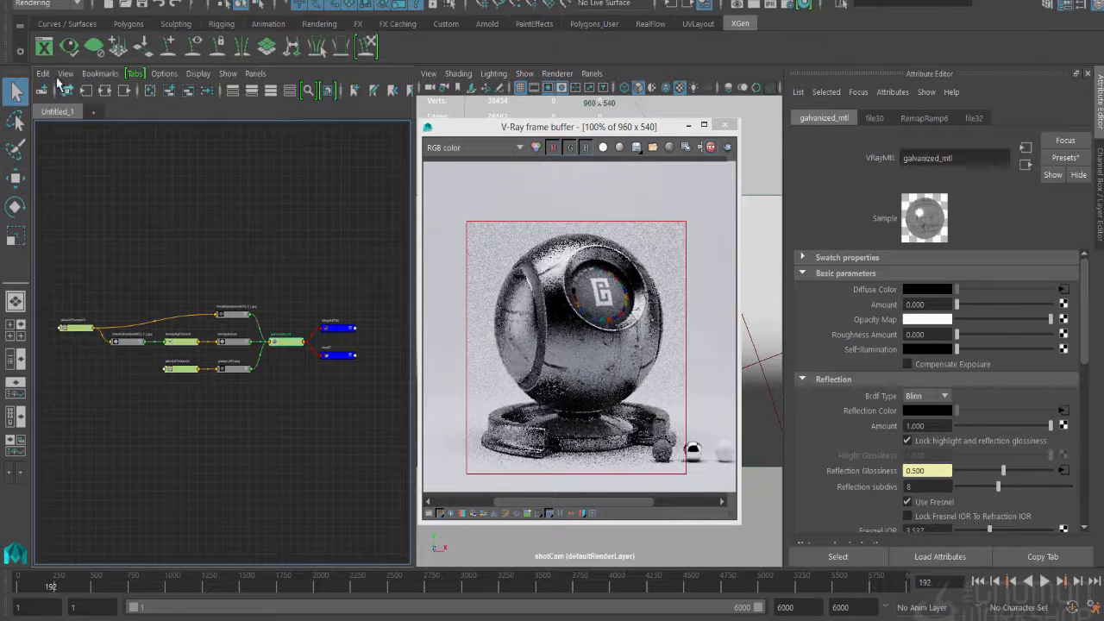
- Make one copy of galvanized_mtl using Duplicate Special with Duplicate input graph enabled
left_click(33, 1)
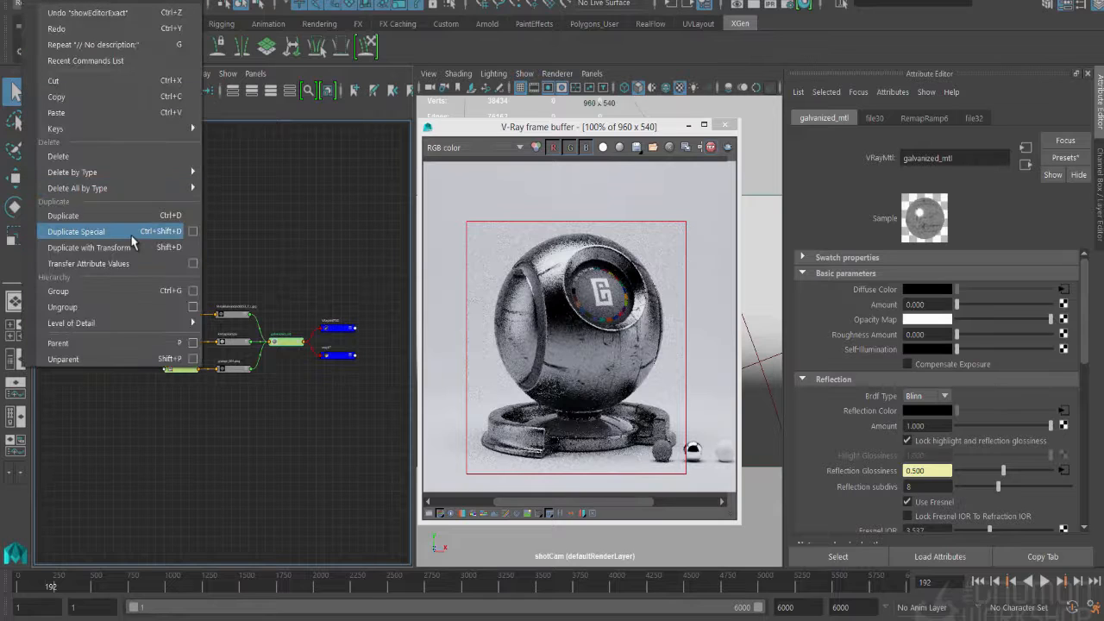
left_click(194, 233)
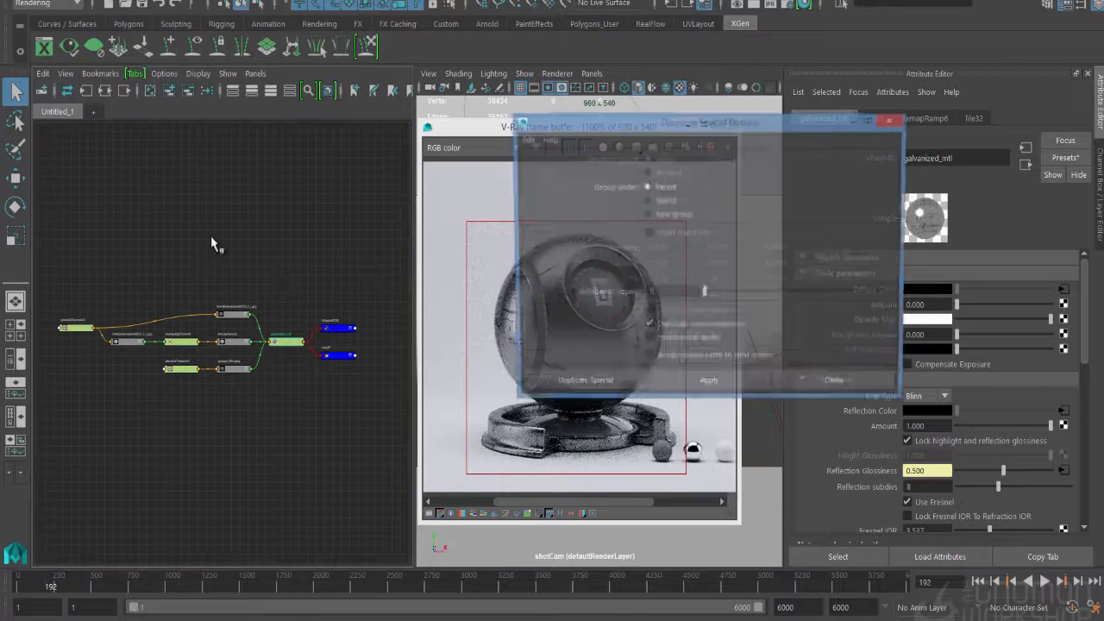
left_click(672, 328)
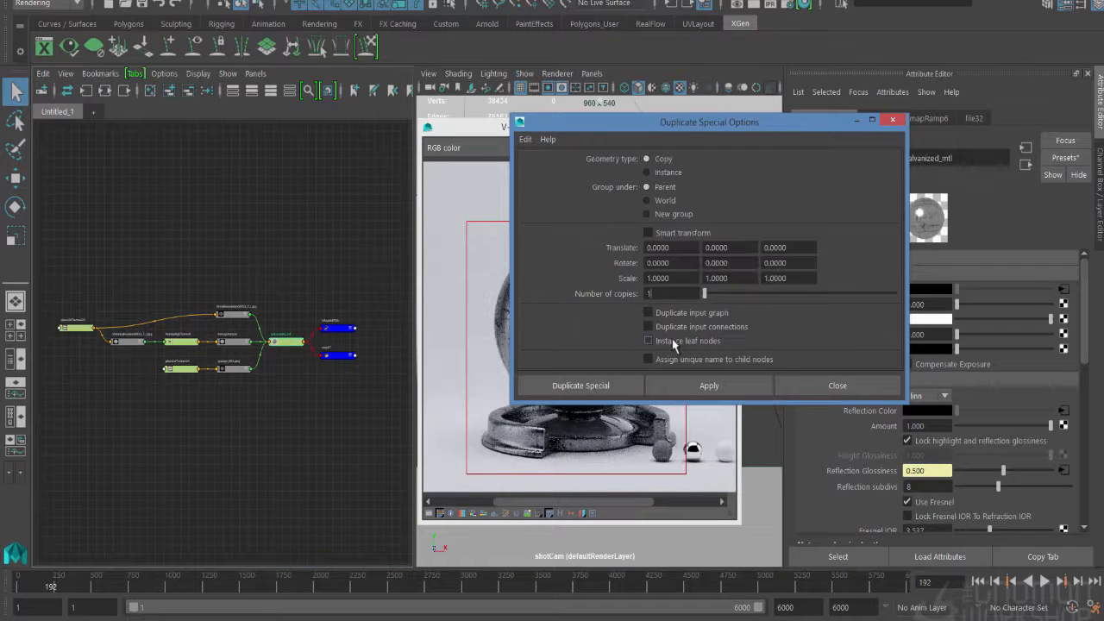
left_click(666, 313)
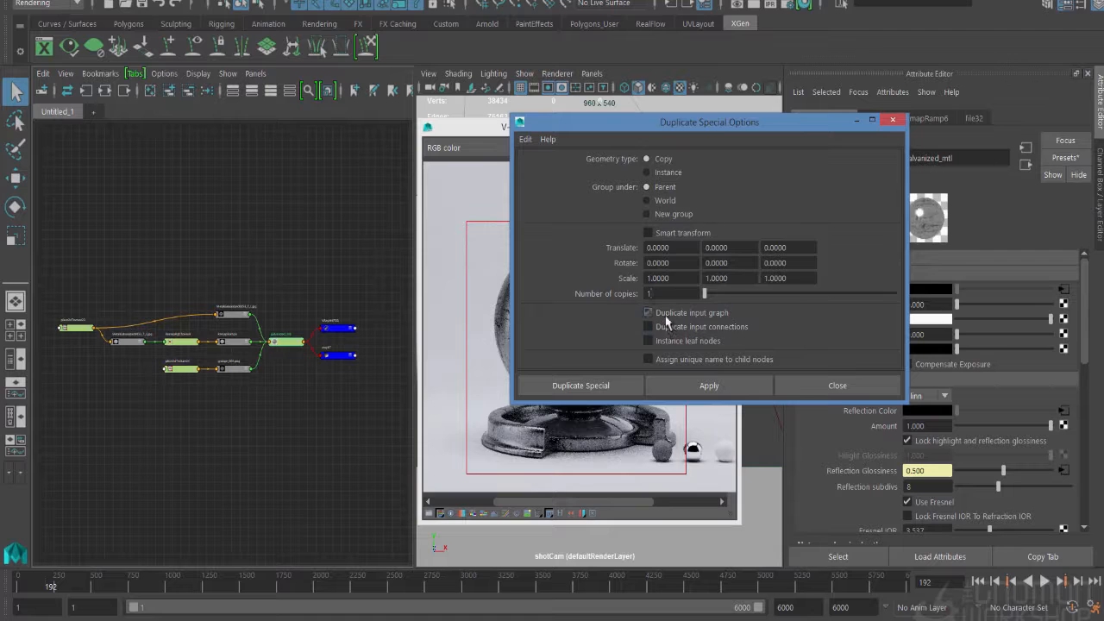
left_click(581, 386)
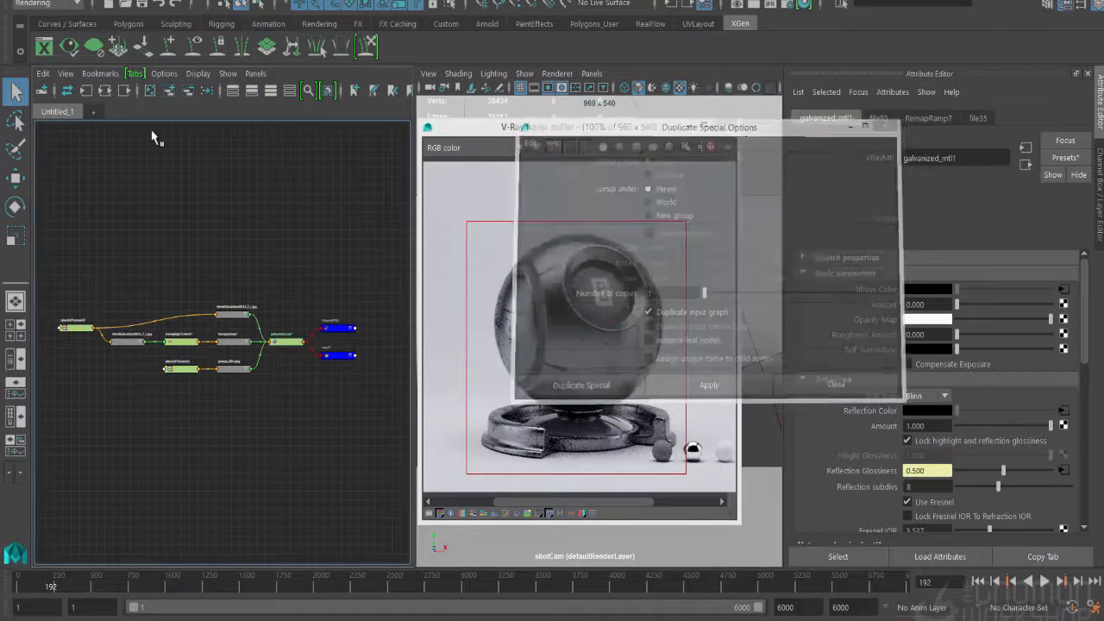
- Graph the duplicated material's input connections and rename the material gold_mtl
left_click(89, 91)
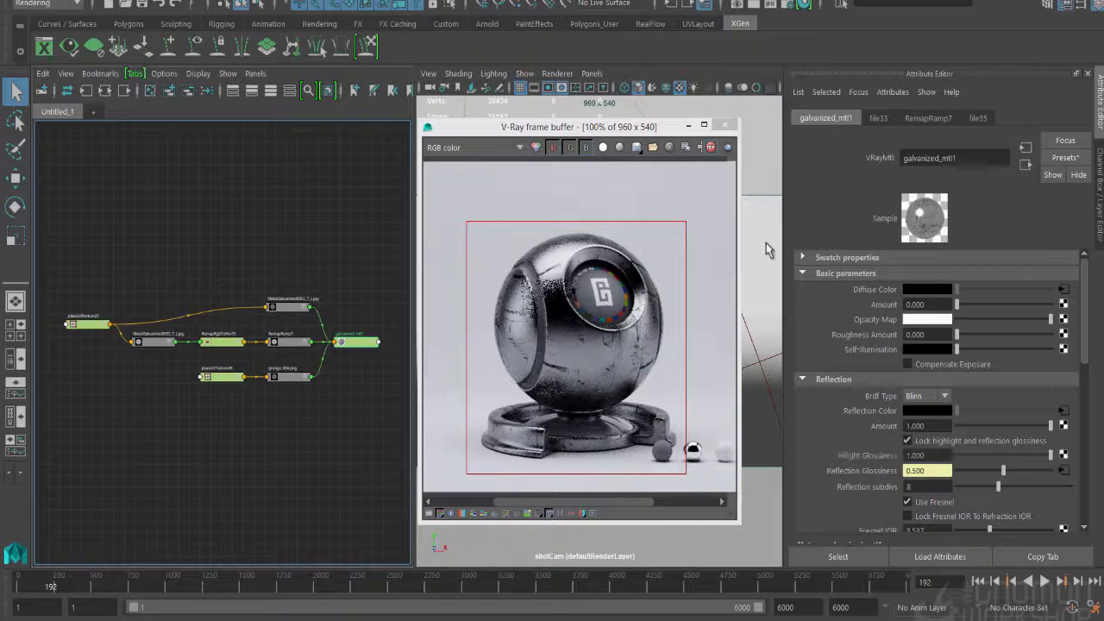
double_click(947, 158)
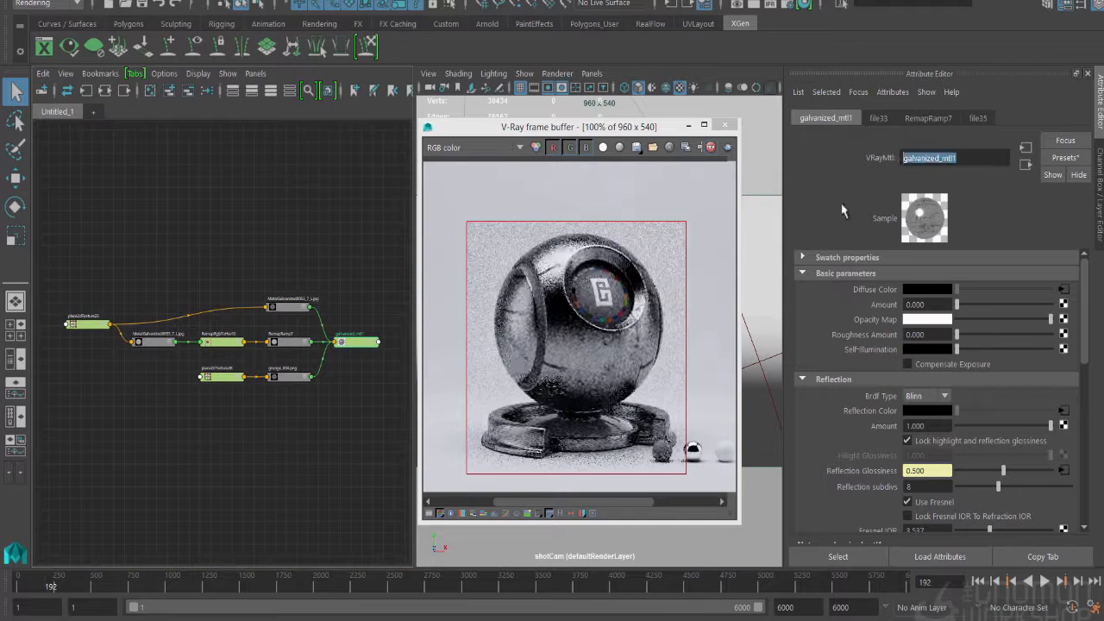
type("gold_mtl")
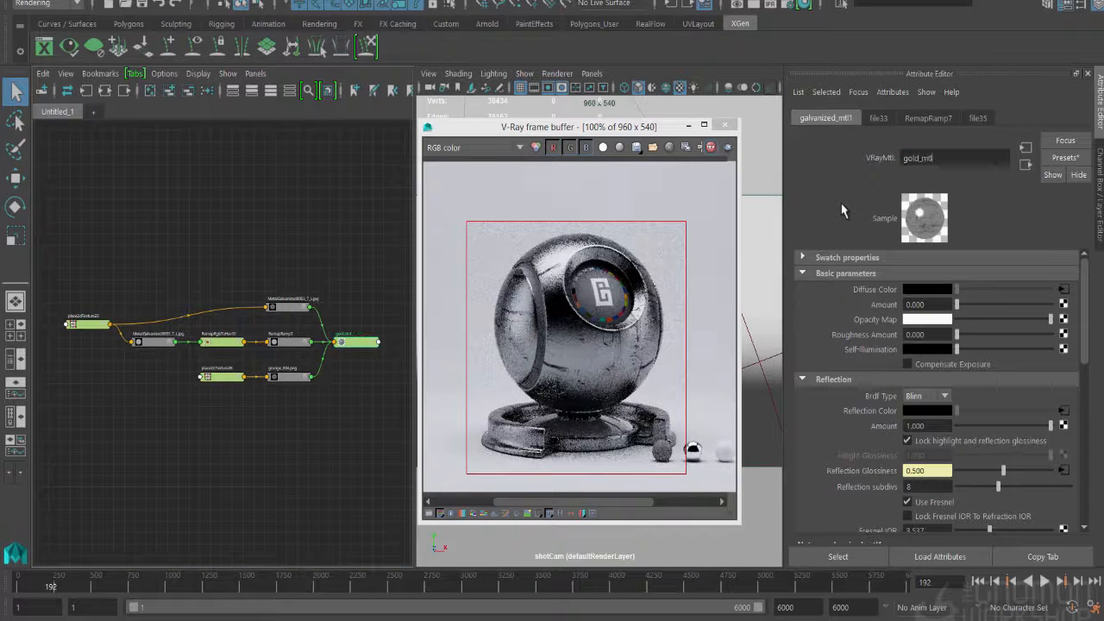
key("Return")
- Select the shader ball's sphere and base in the viewports and assign the existing gold_mtl material to them
left_click(641, 200)
left_click_drag(613, 126, 696, 398)
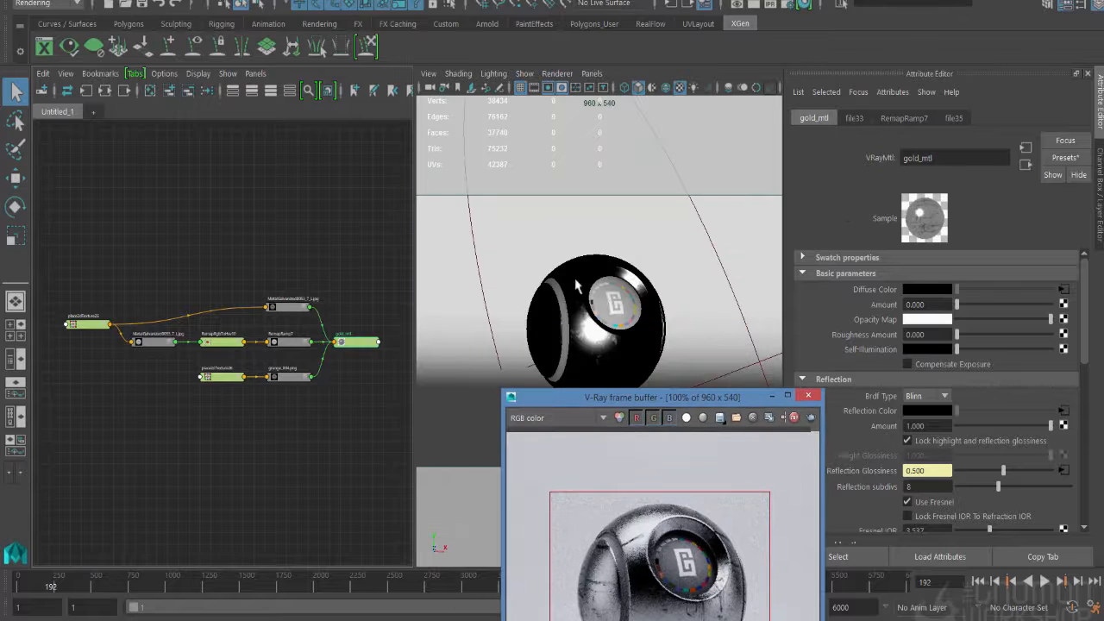
left_click(541, 315)
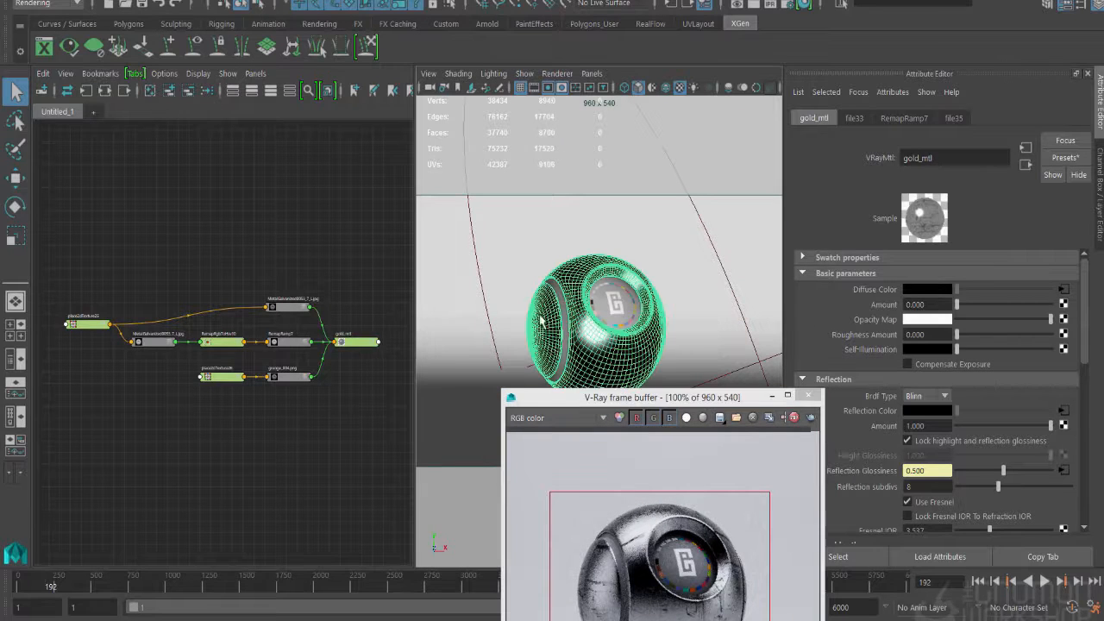
left_click(191, 1)
left_click(216, 139)
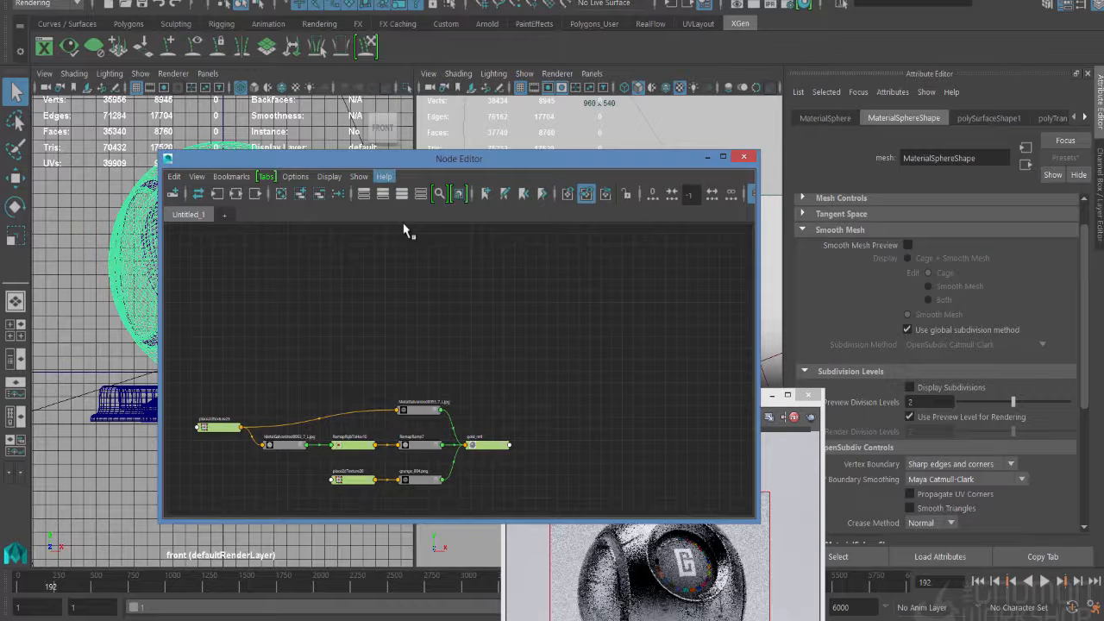
right_click_drag(484, 325, 488, 375)
right_click_drag(595, 373, 624, 373)
left_click_drag(315, 159, 293, 138)
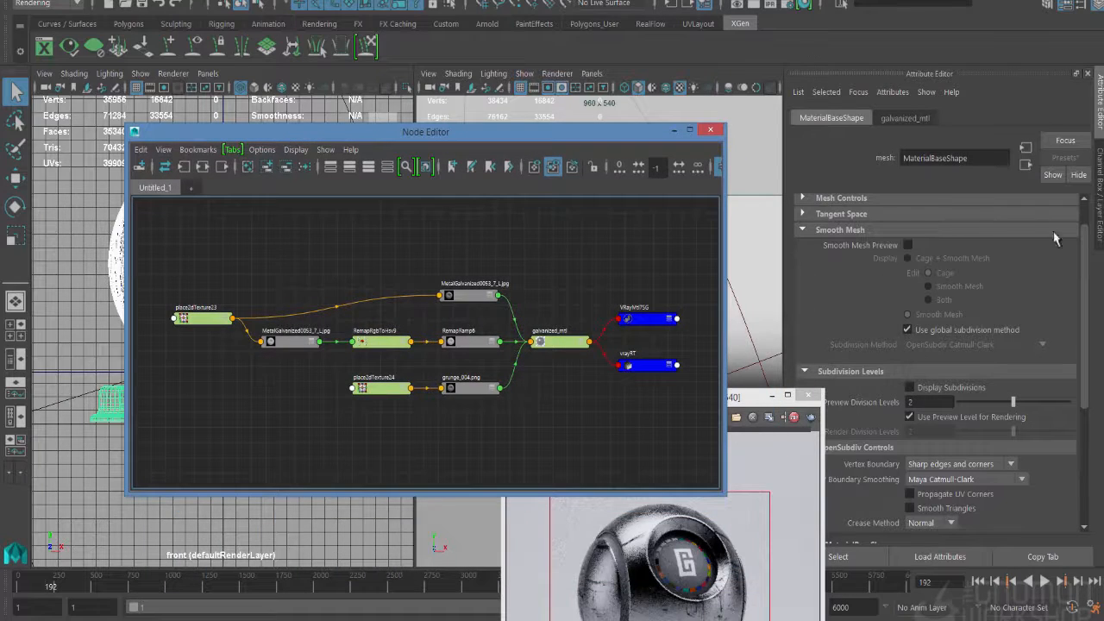
left_click_drag(580, 136, 559, 447)
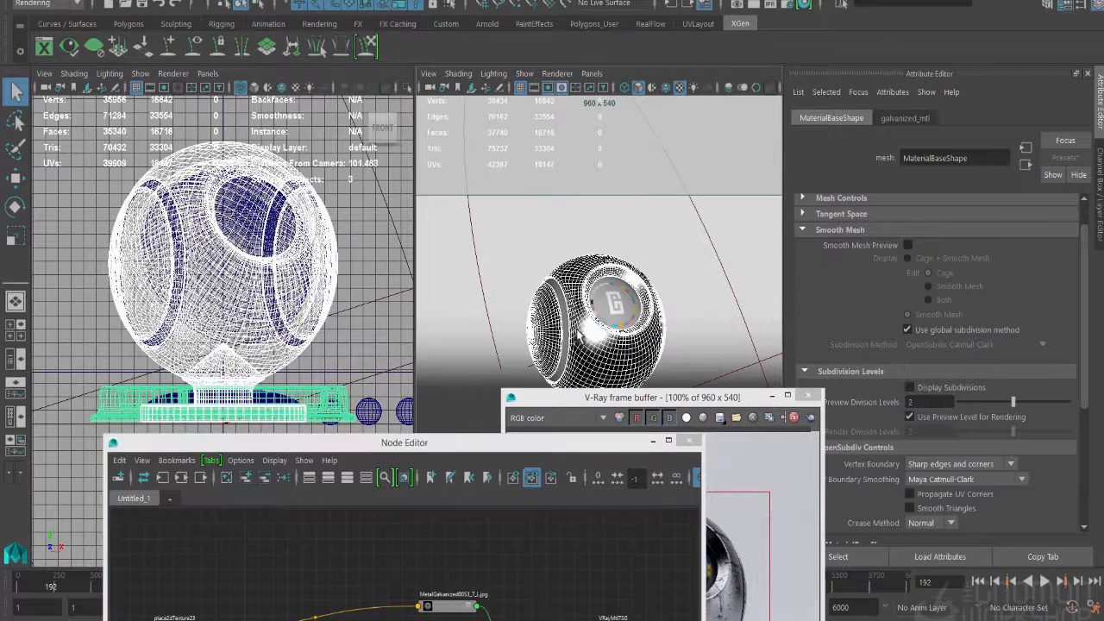
right_click(579, 211)
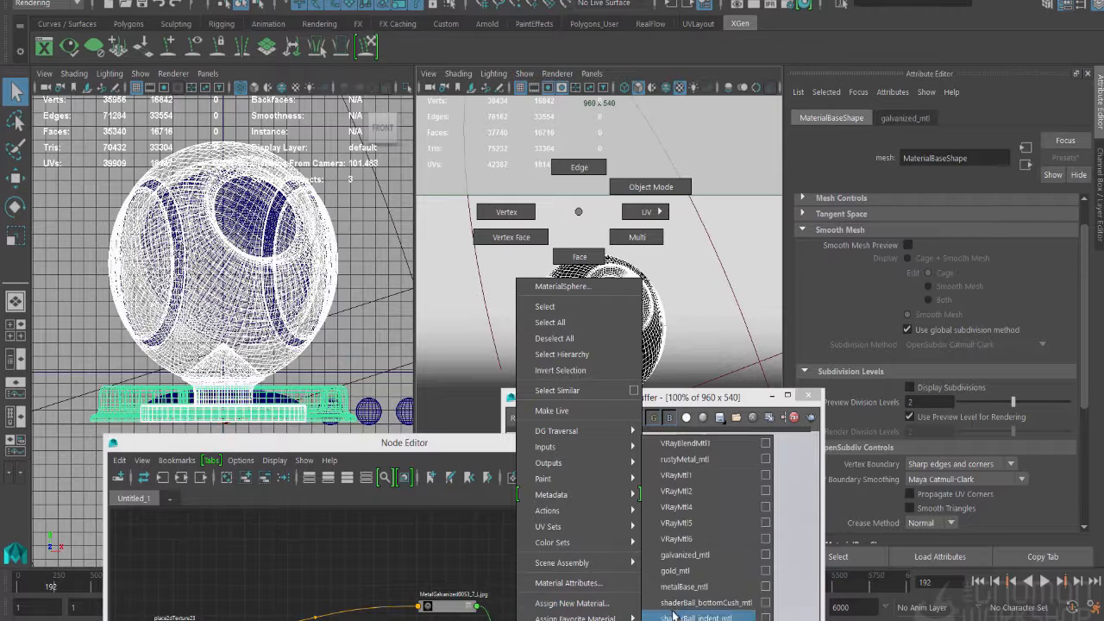
left_click(676, 581)
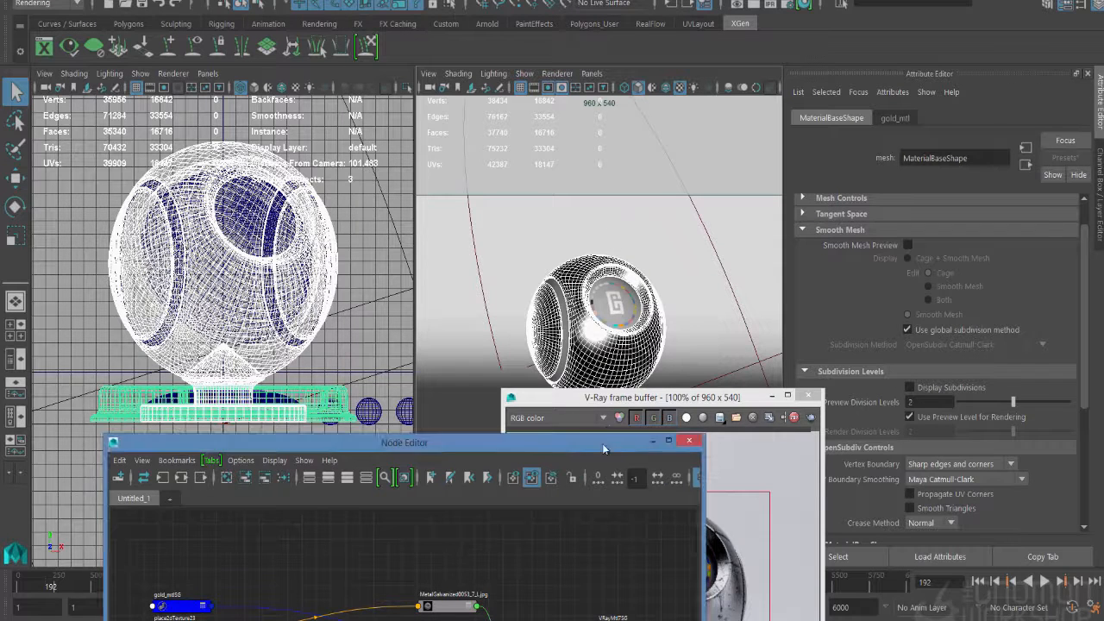
- Close the floating Node Editor and show the Node Editor in place of the front view
left_click_drag(604, 442, 691, 235)
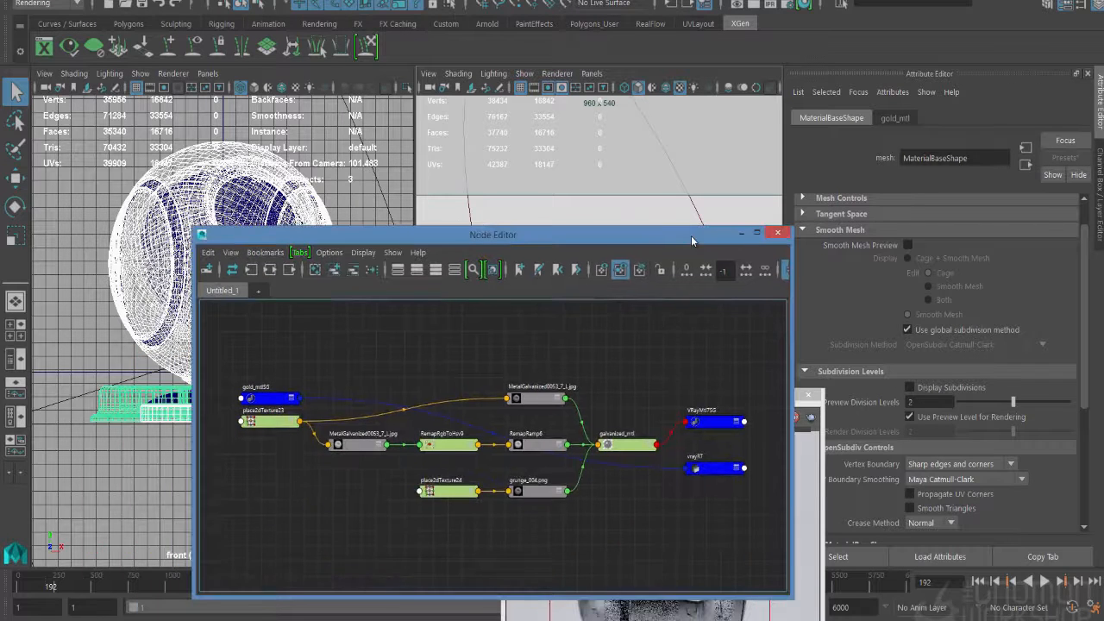
left_click(775, 234)
left_click(207, 73)
mouse_move(227, 90)
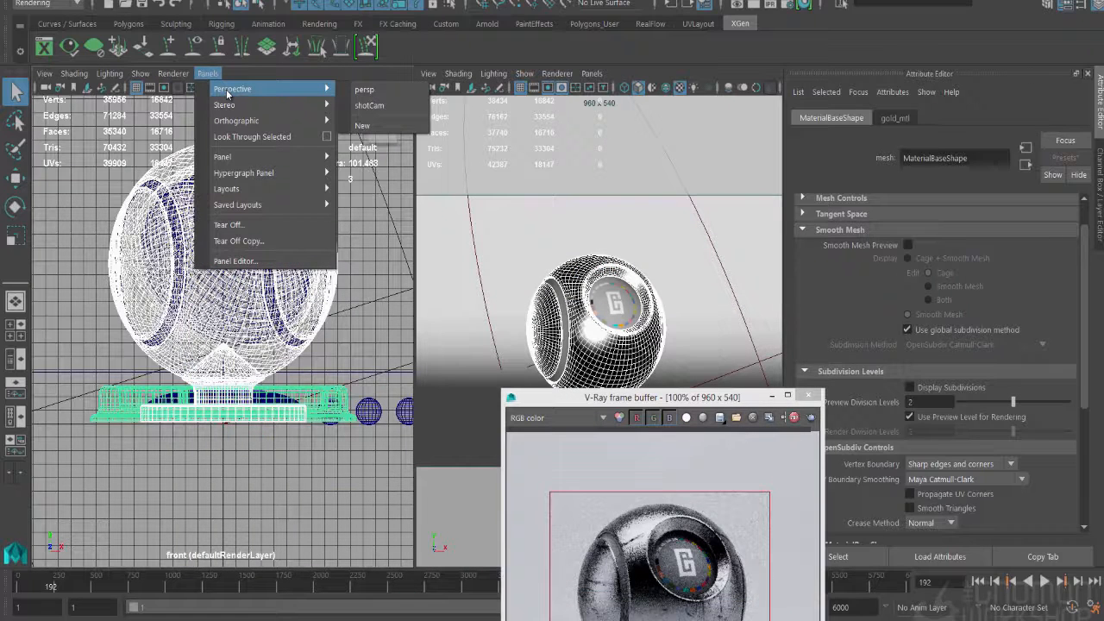
mouse_move(275, 157)
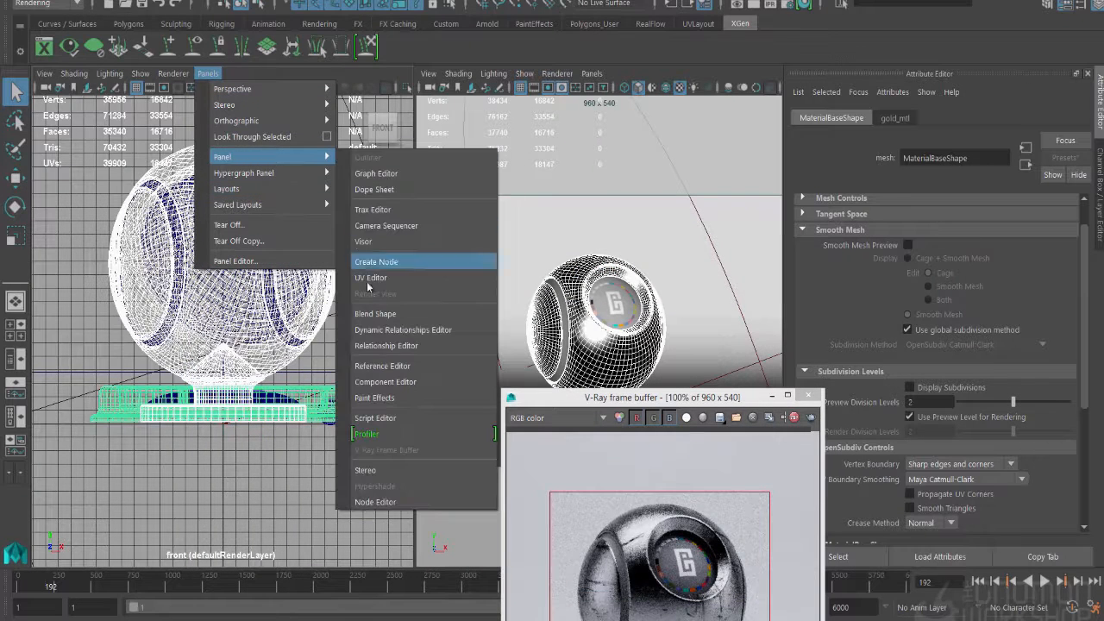
left_click(380, 503)
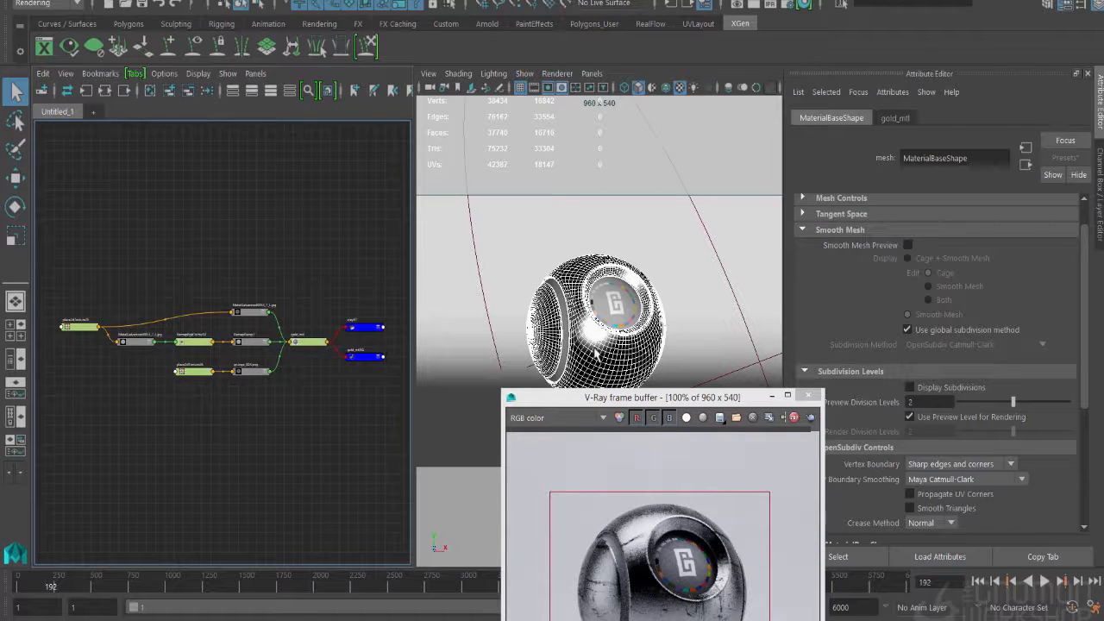
- Select gold_mtl in the graph, return the frame buffer over the viewport, and inspect the texture feeding the material's Reflection Color
scroll(310, 345, "up", 4)
scroll(304, 347, "up", 2)
left_click(297, 335)
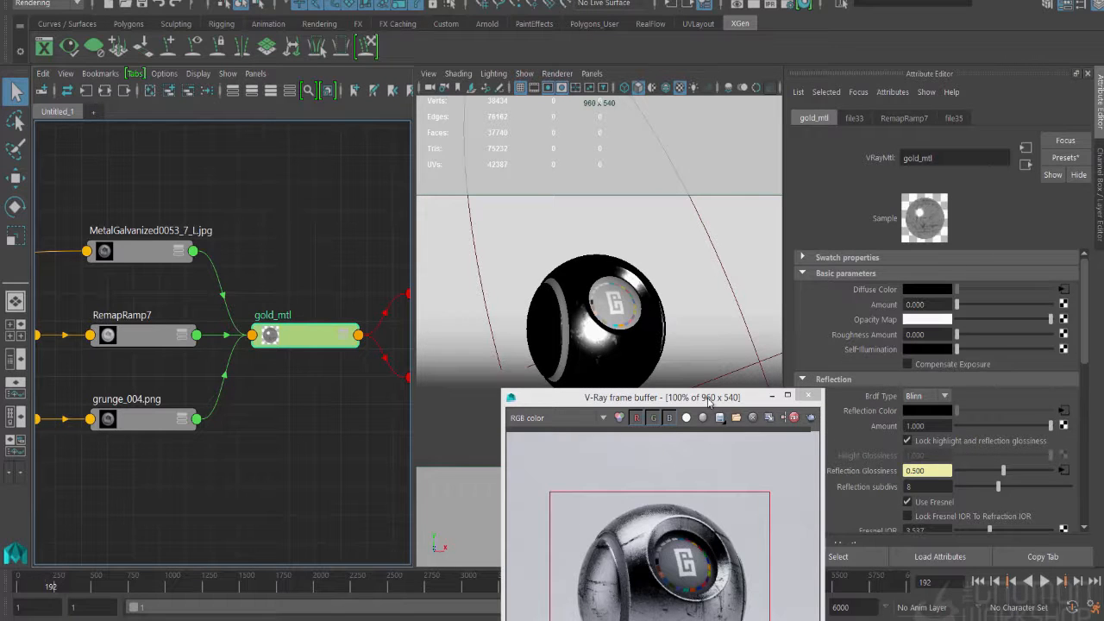
left_click_drag(712, 401, 638, 145)
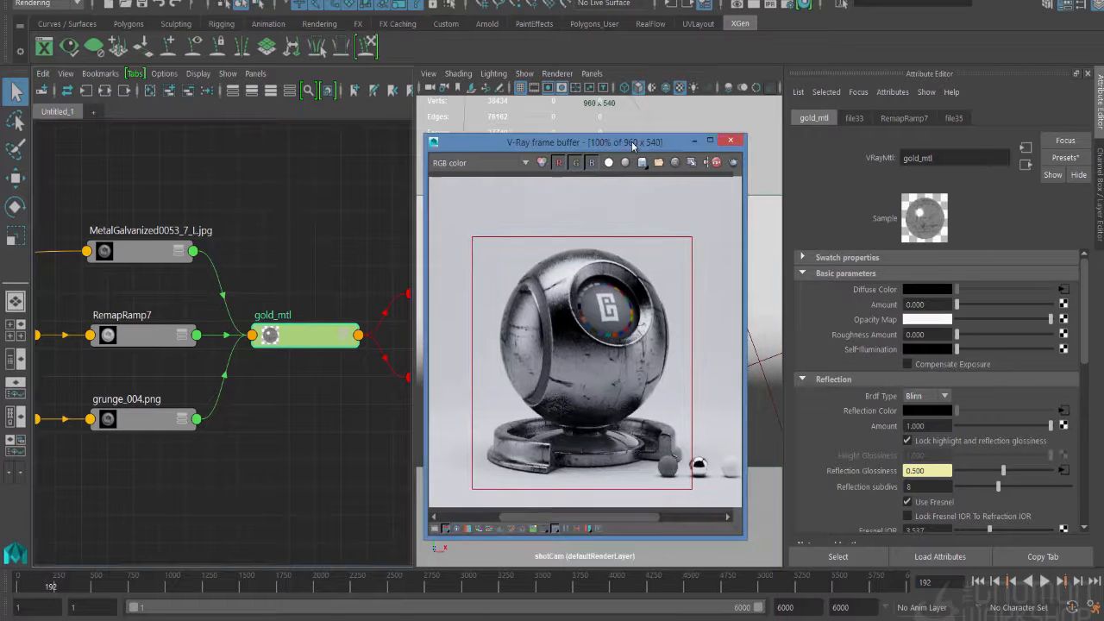
left_click(1064, 412)
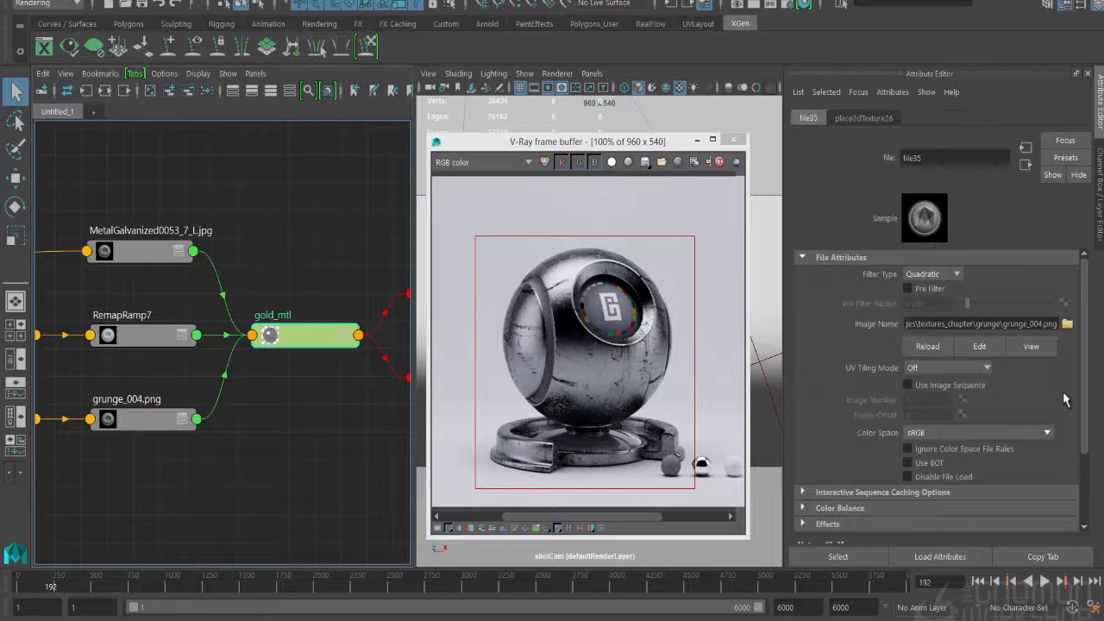
left_click(1025, 165)
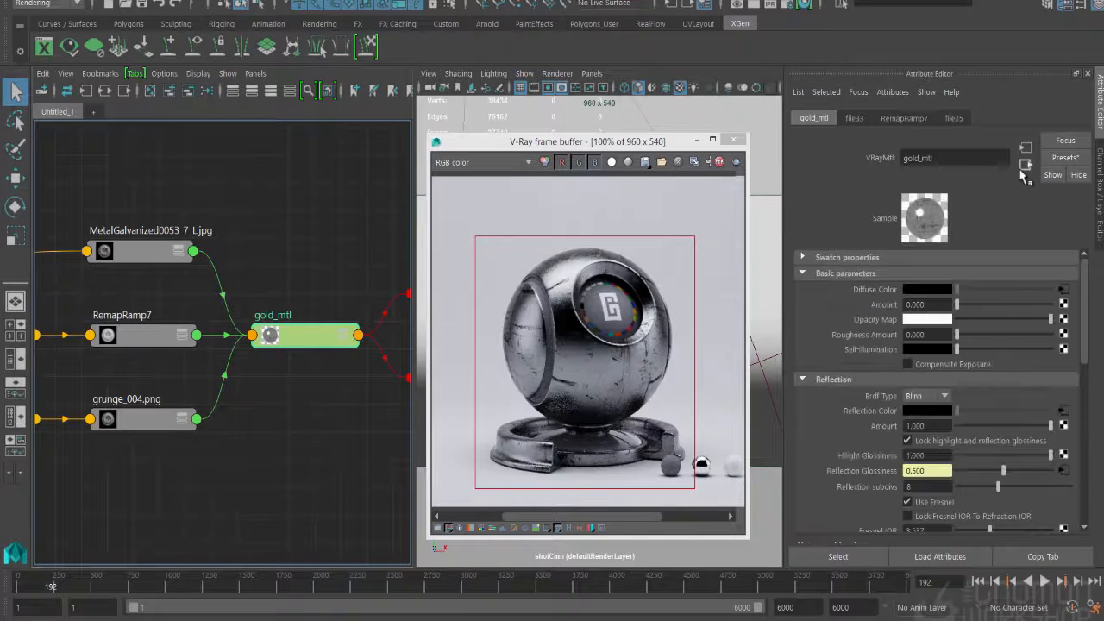
- Insert a Color Remap on the grunge_004.png texture that feeds gold_mtl's Reflection Color
left_click(1064, 412)
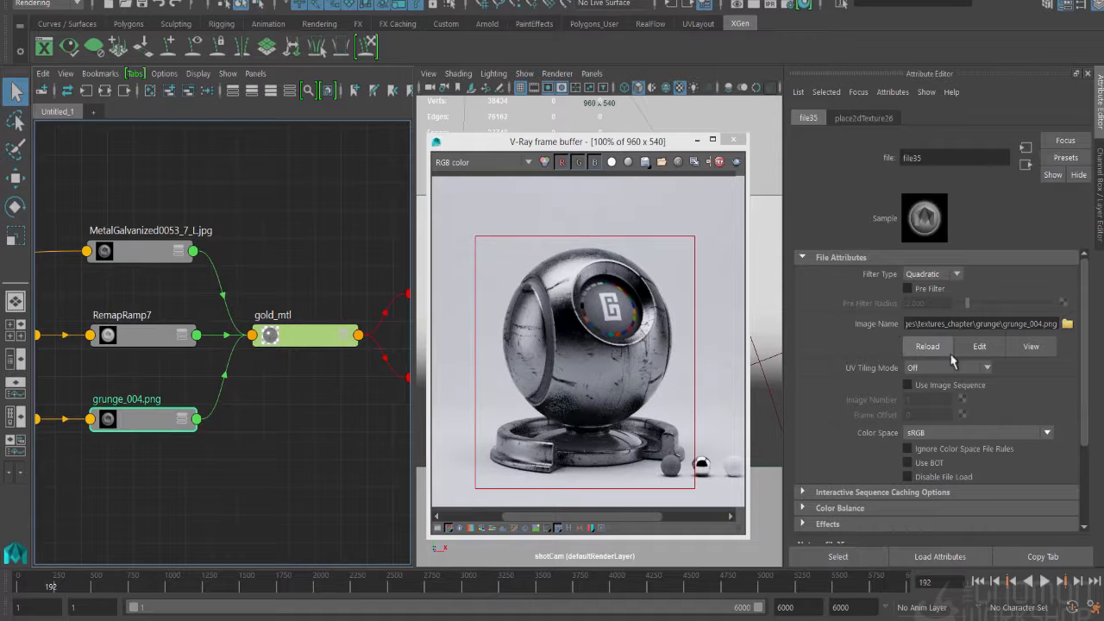
scroll(897, 431, "down", 3)
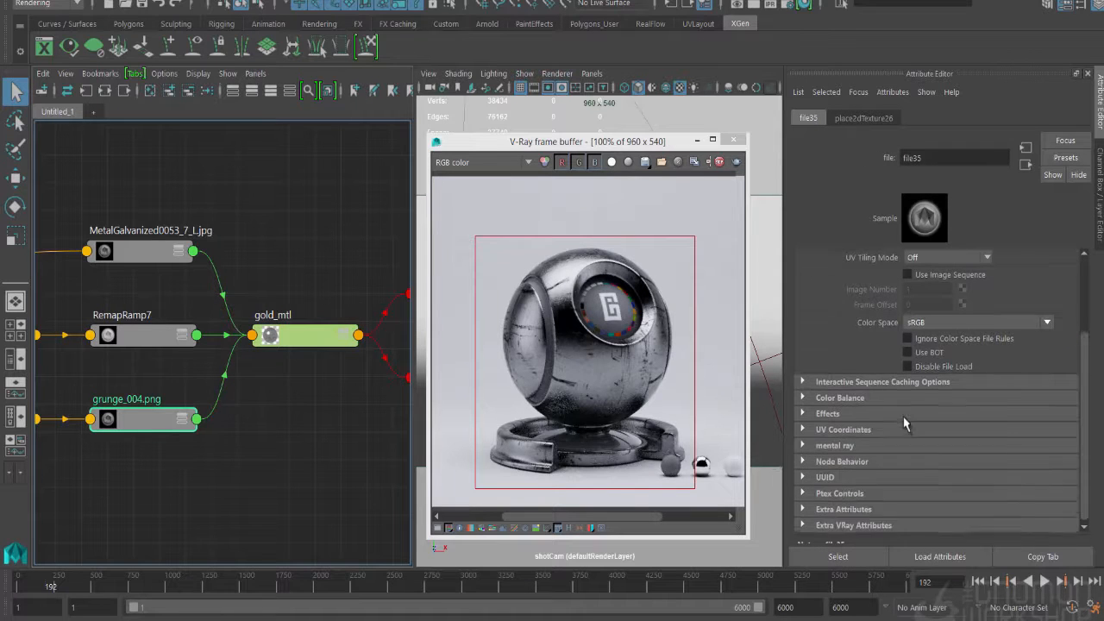
left_click(833, 412)
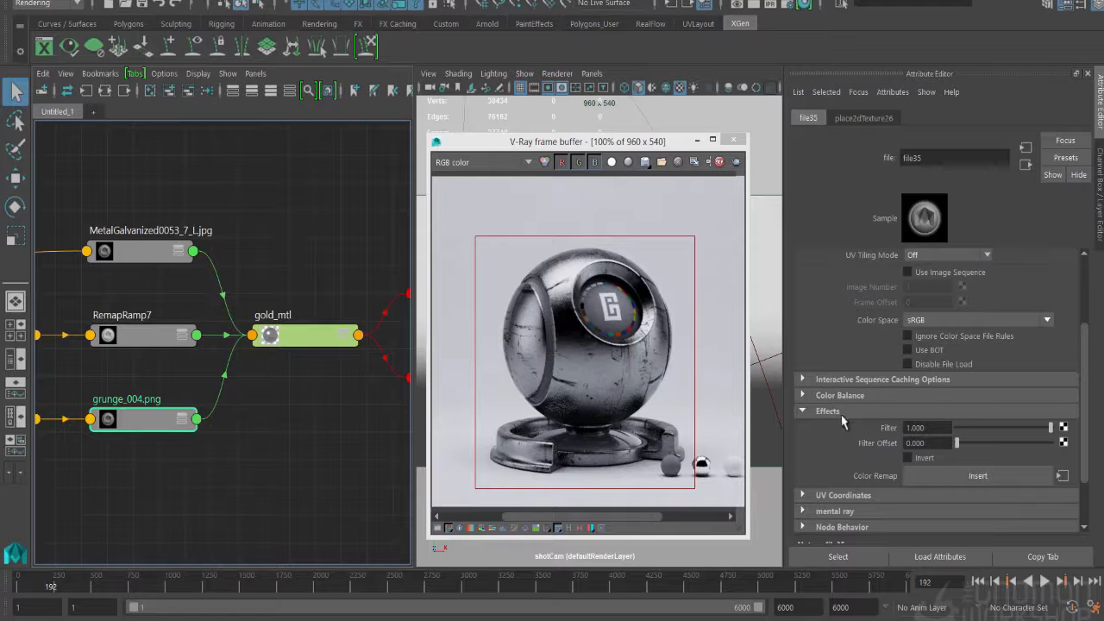
left_click(947, 479)
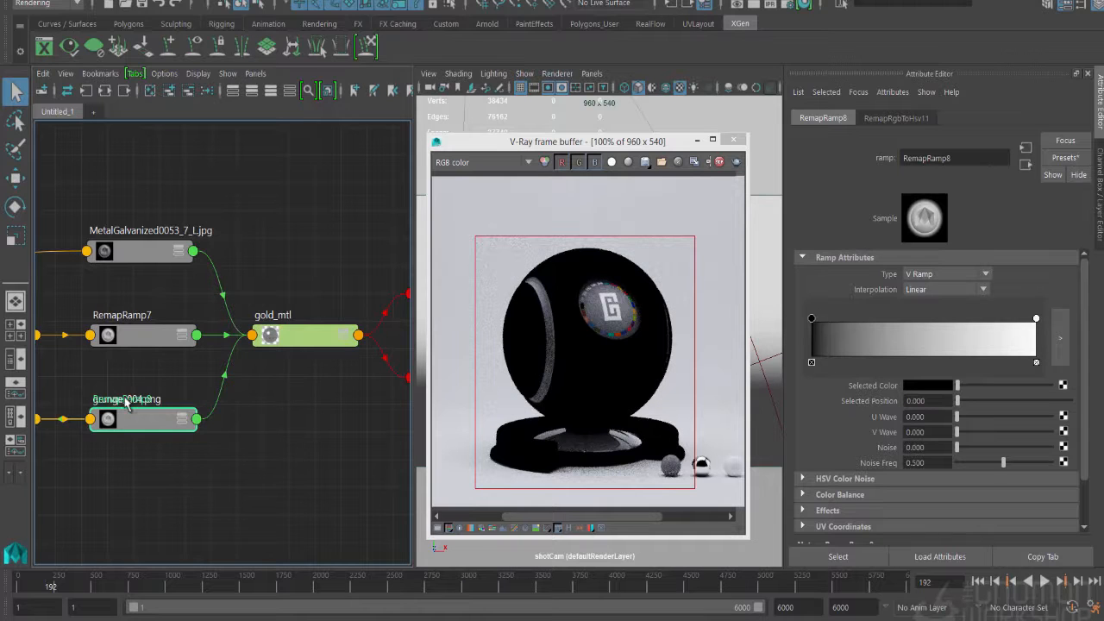
- Spread out the overlapping remap ramp, RGB-to-HSV and grunge_004.png nodes into a readable chain below the other material inputs
left_click_drag(122, 400, 124, 474)
middle_click_drag(194, 454, 260, 429, "alt")
right_click_drag(260, 429, 131, 426, "alt")
left_click_drag(138, 413, 181, 498)
left_click_drag(138, 414, 65, 407)
left_click_drag(221, 420, 110, 420)
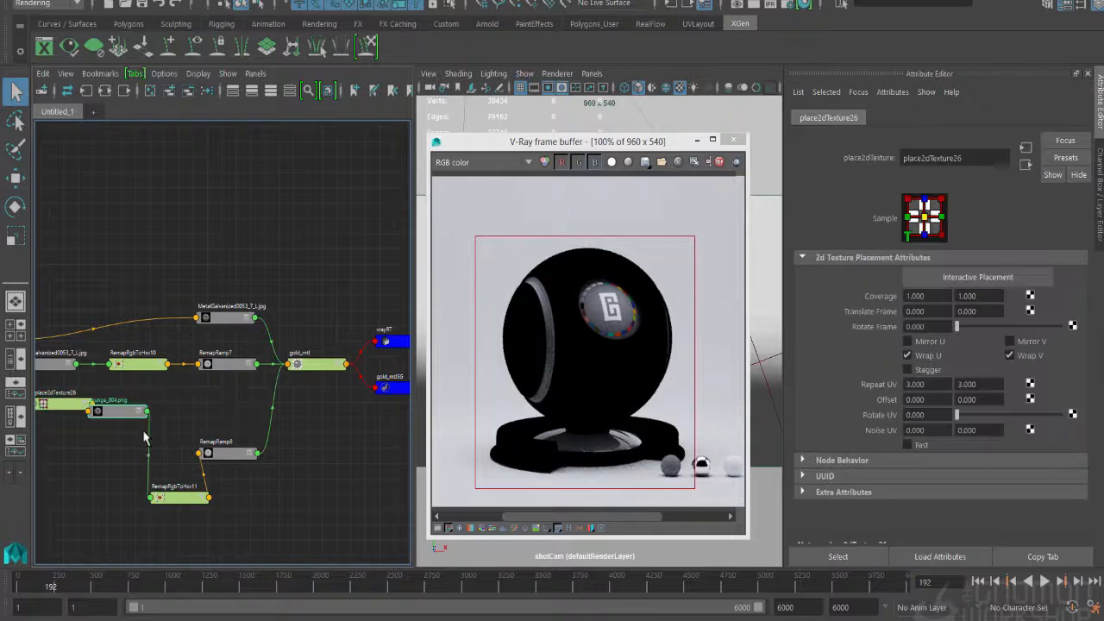
left_click_drag(225, 456, 287, 463)
left_click_drag(180, 489, 220, 466)
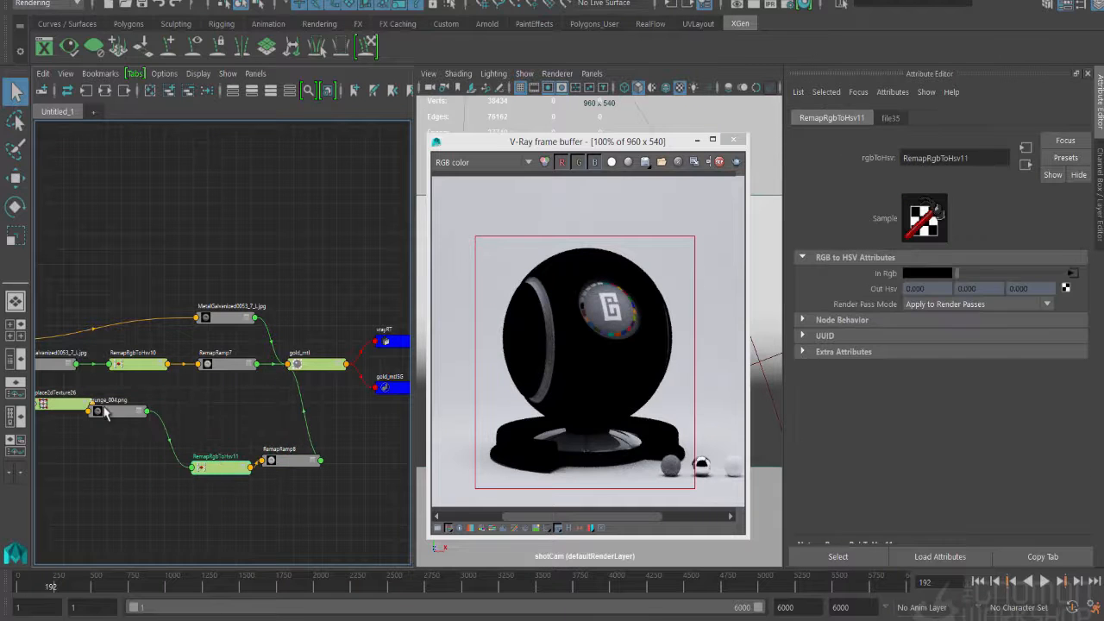
left_click_drag(107, 410, 126, 494)
- Check the new remap ramp and grunge texture attributes, shift the frame buffer slightly, and restart the interactive region render
left_click(286, 467)
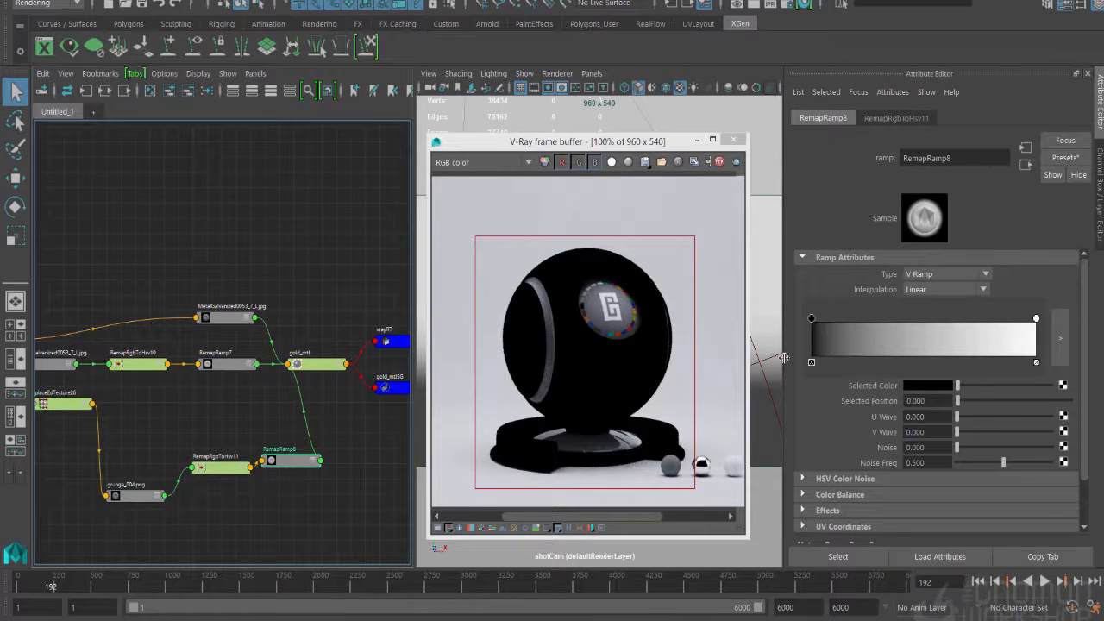
left_click(151, 496)
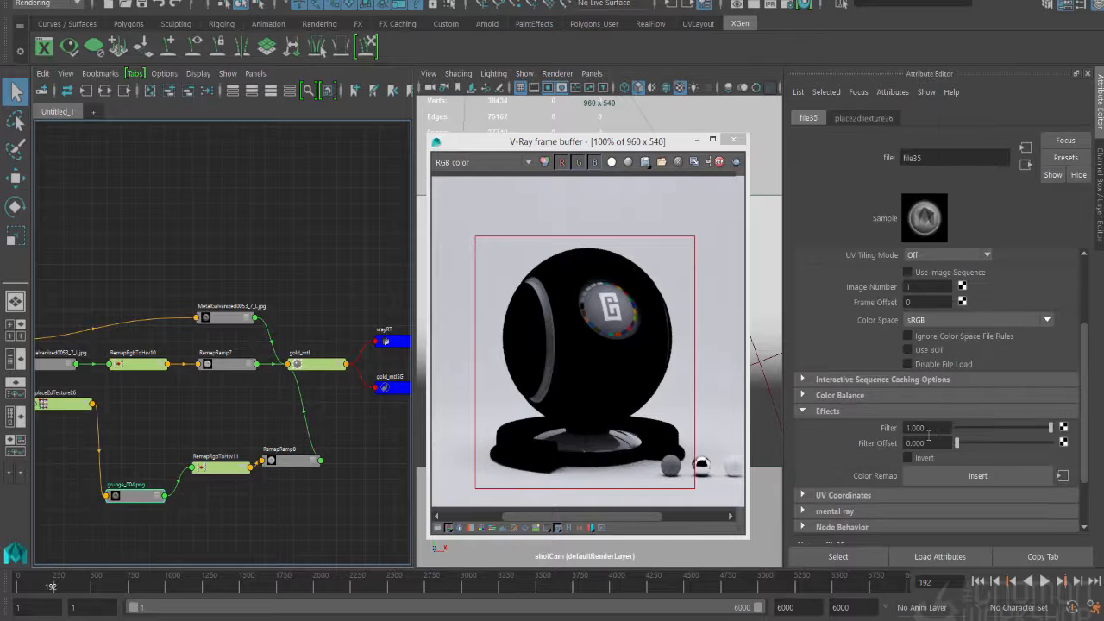
scroll(923, 388, "up", 2)
scroll(923, 388, "up", 1)
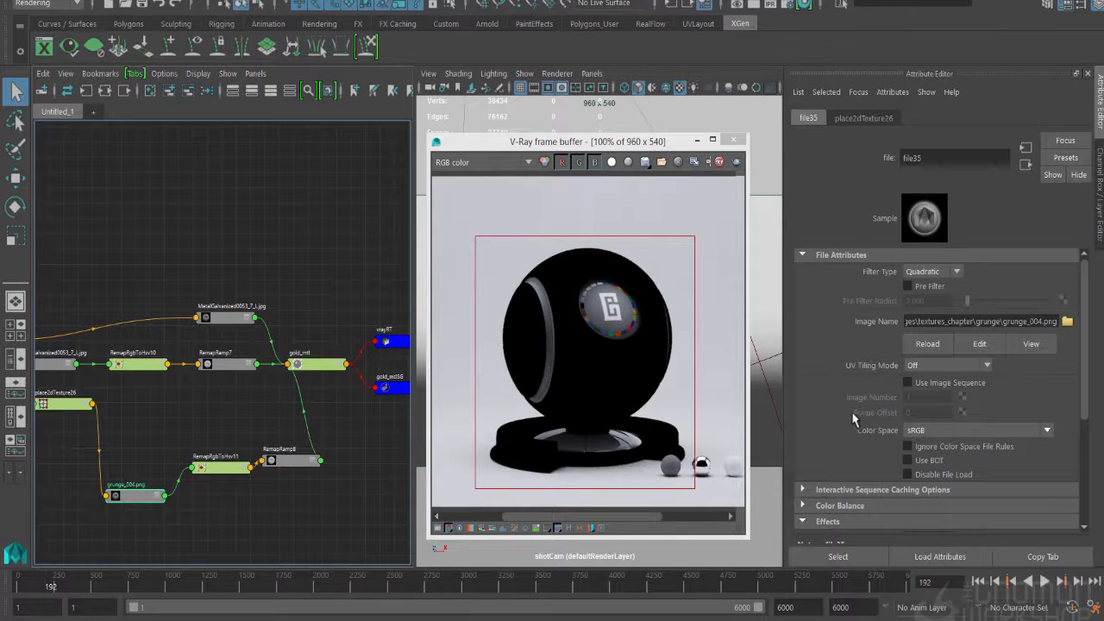
left_click_drag(601, 144, 618, 168)
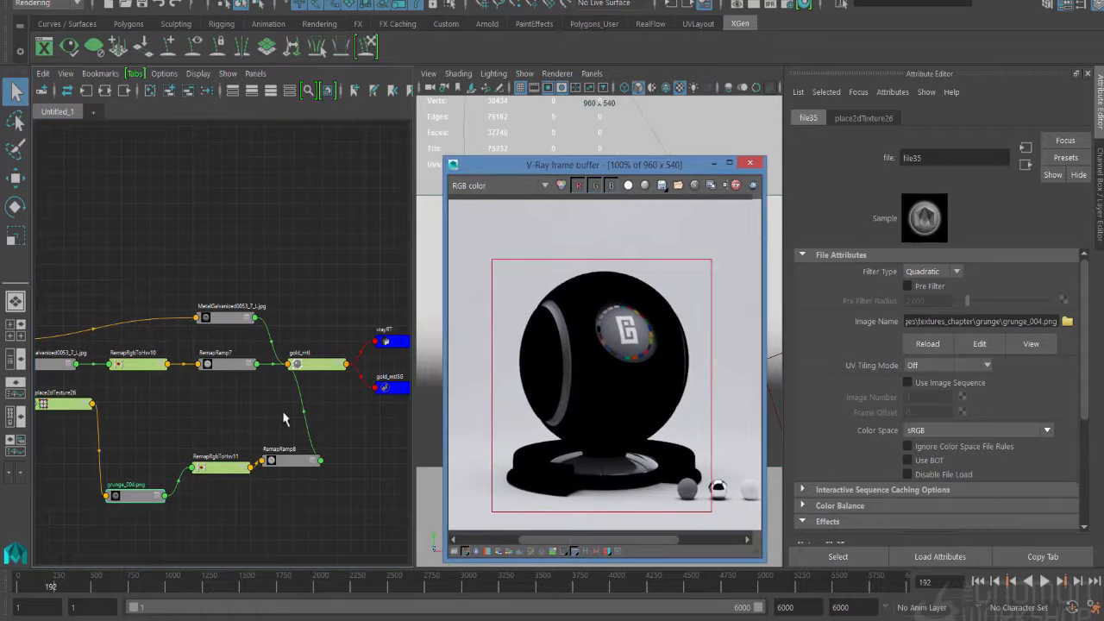
left_click(311, 364)
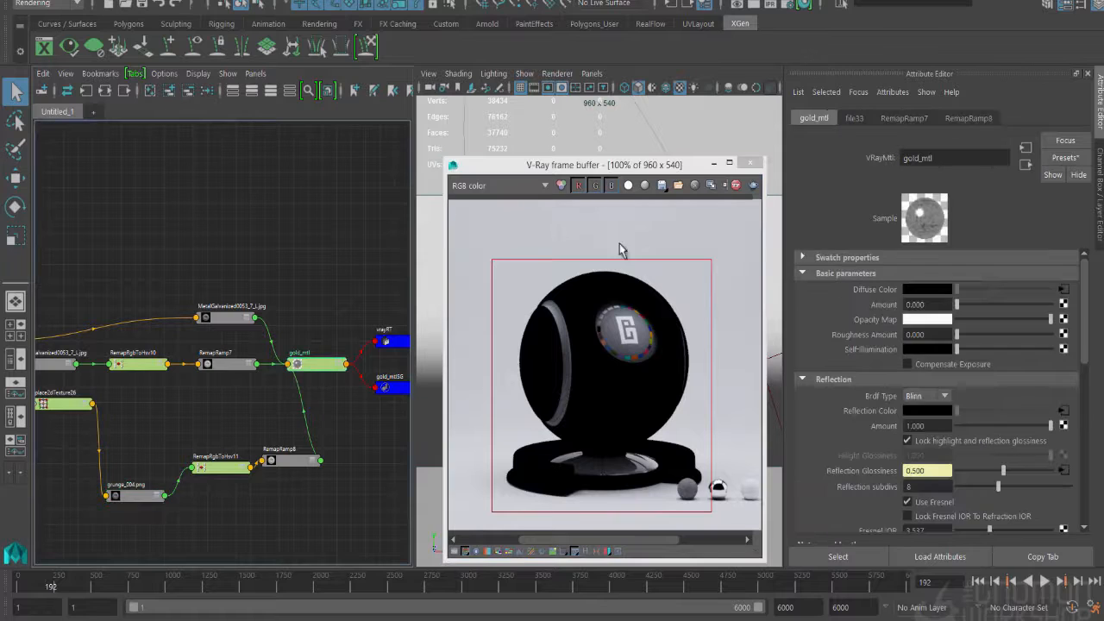
left_click(735, 184)
left_click(436, 239)
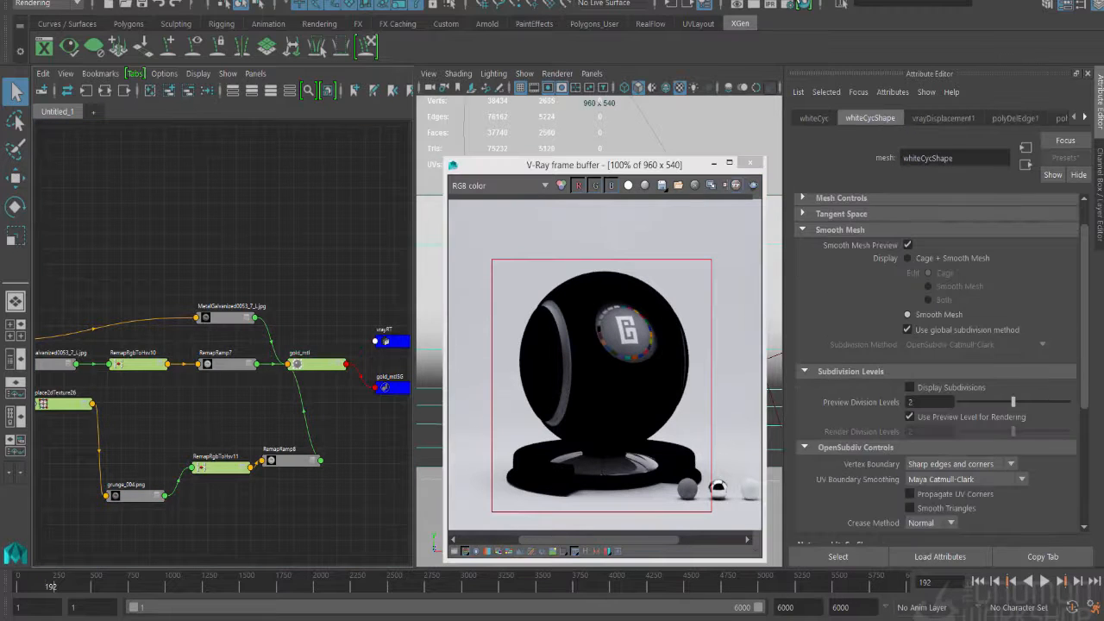
left_click(770, 4)
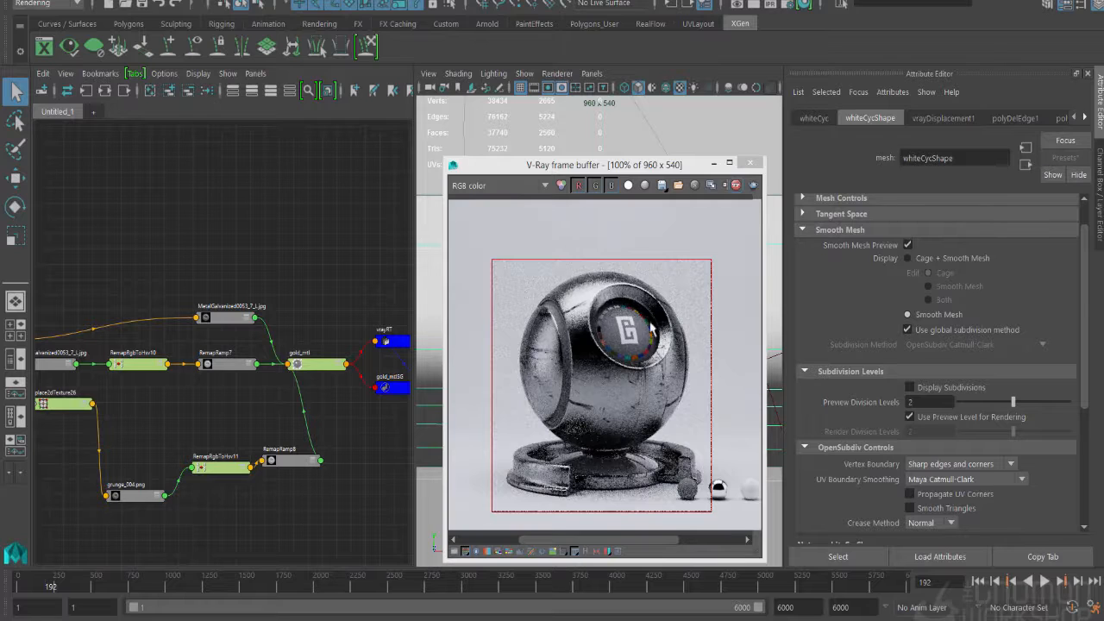
- Change the white end of the reflection remap ramp, RemapRamp8, to pure yellow
left_click(302, 463)
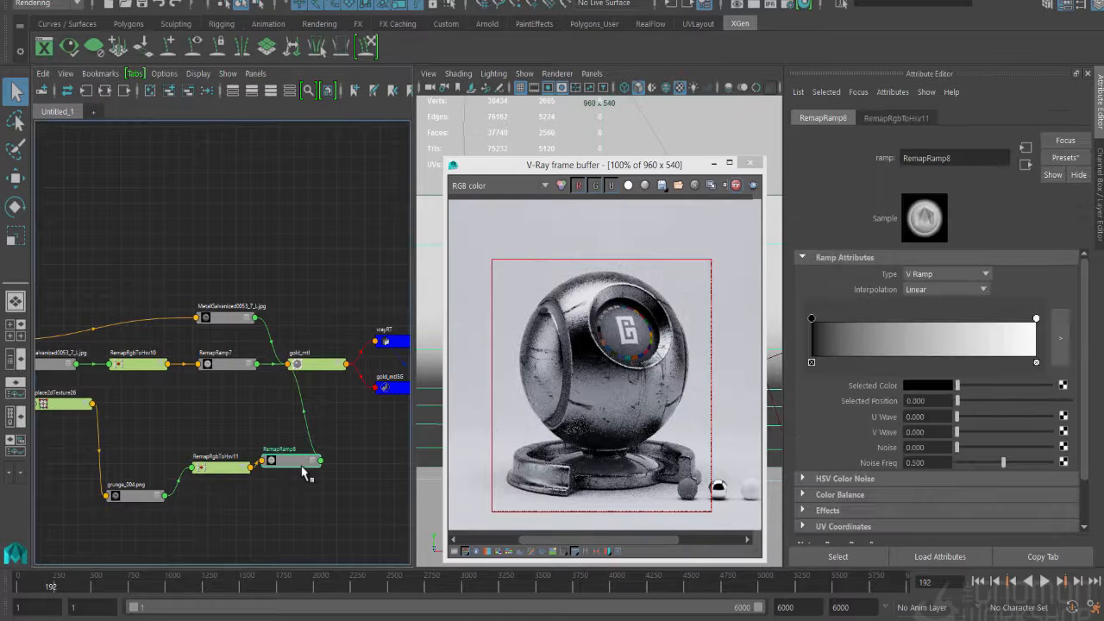
left_click(1036, 319)
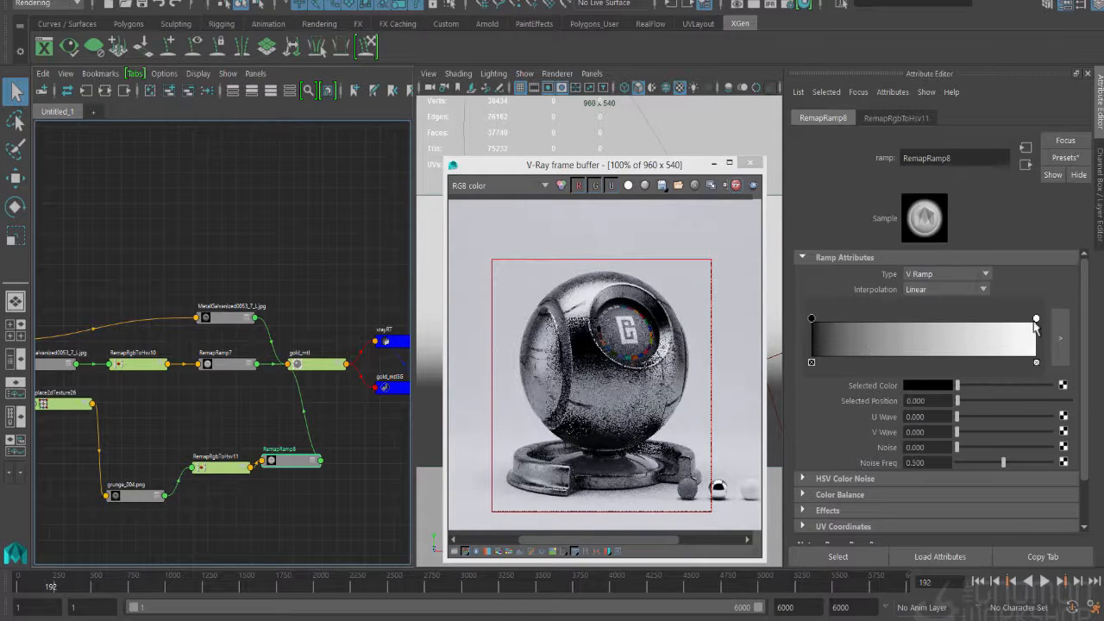
left_click(927, 386)
left_click(893, 358)
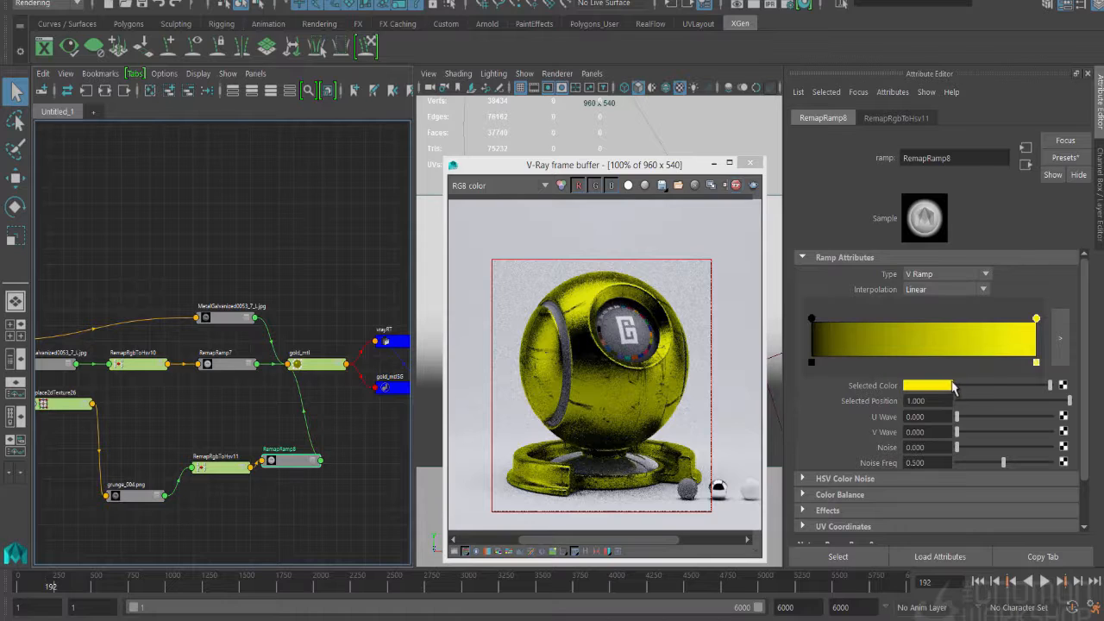
- Set gold_mtl's Fresnel IOR to 5
left_click(306, 367)
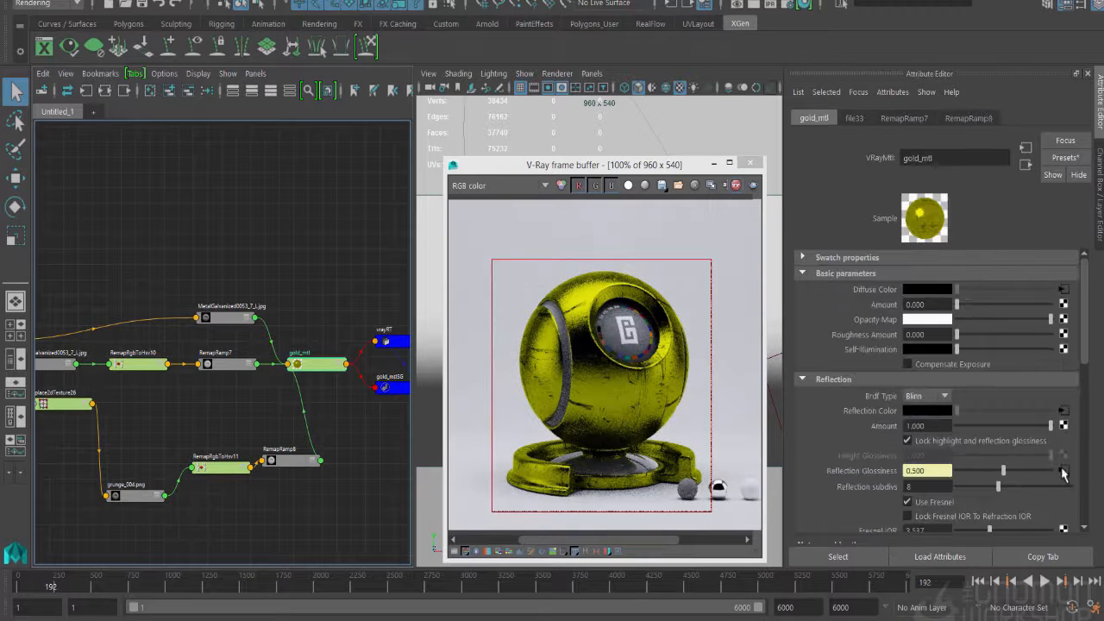
scroll(928, 502, "down", 2)
left_click(934, 492)
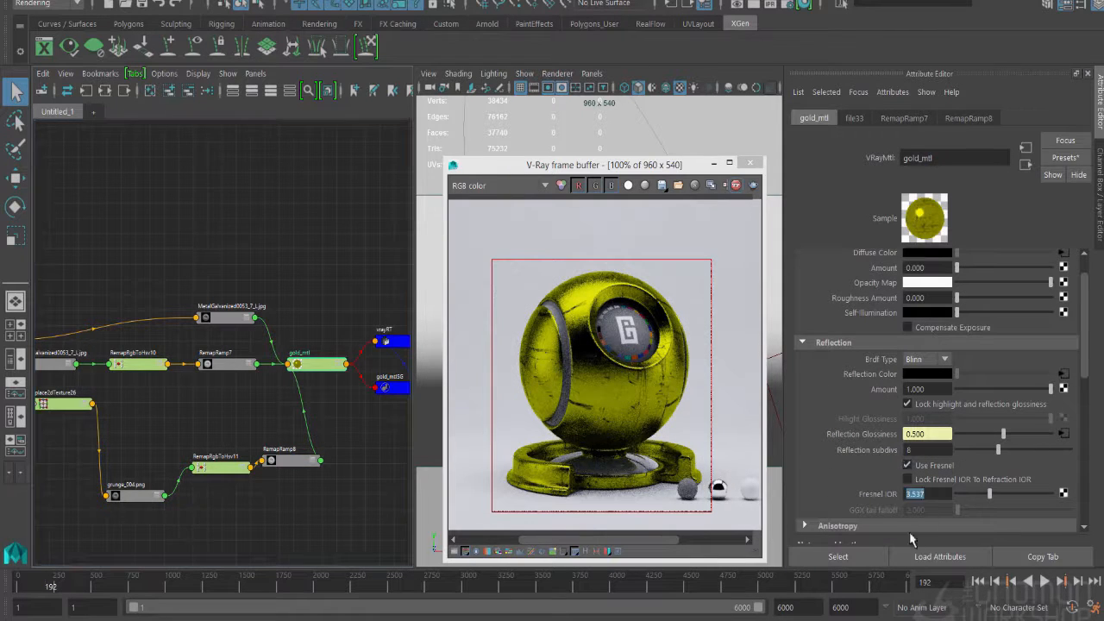
type("5")
key("Return")
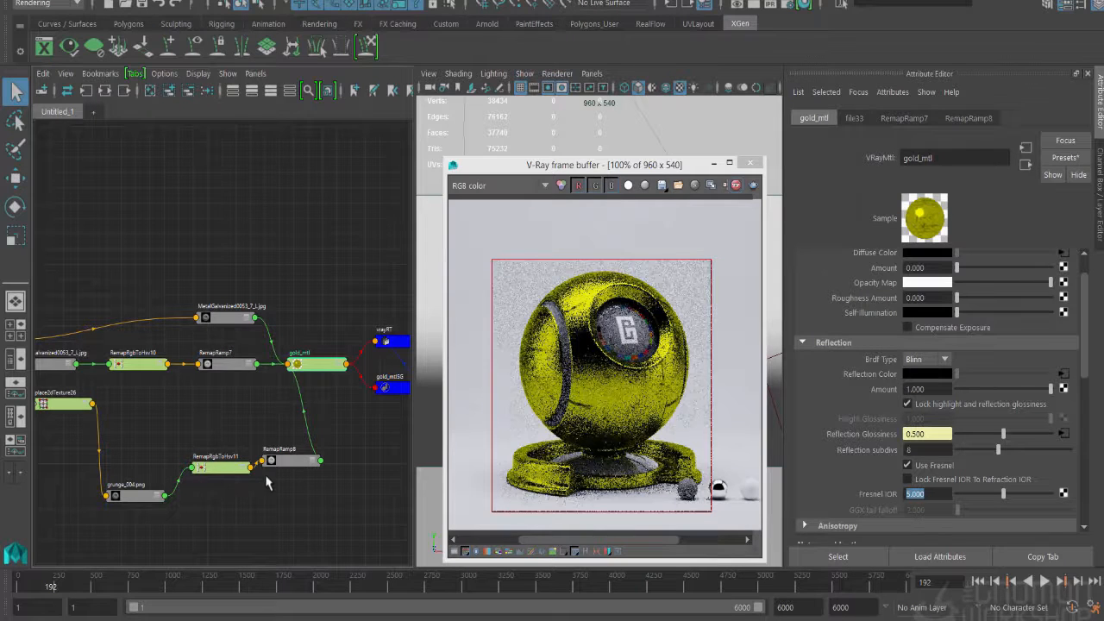
- Tune the yellow end of RemapRamp8 to a softer gold with a hue of about 43.6 and less than full saturation
left_click(307, 464)
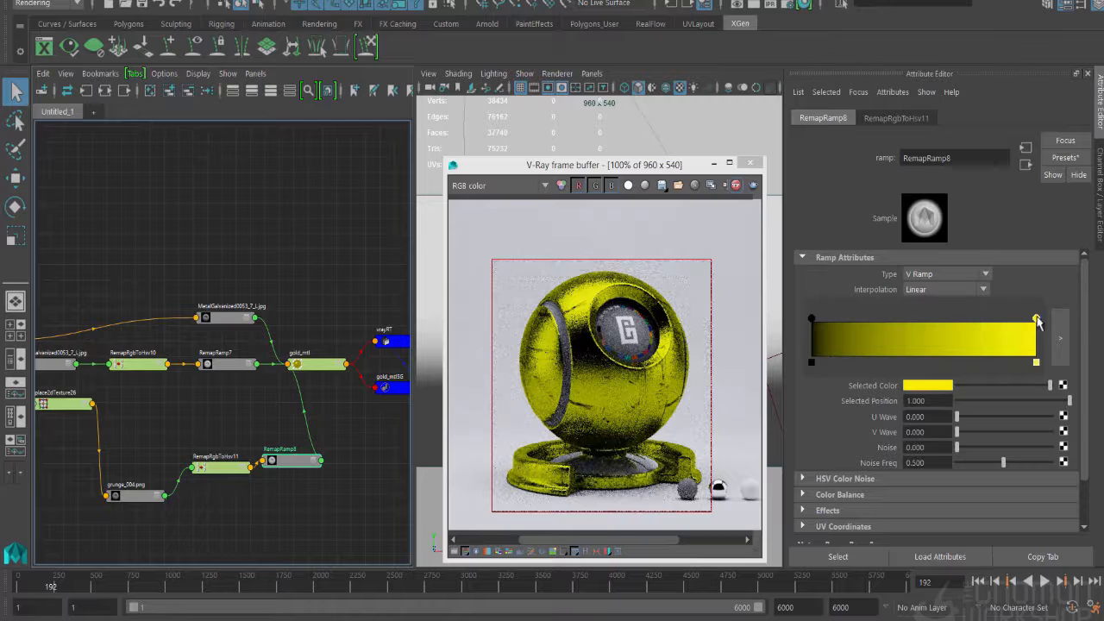
left_click(926, 386)
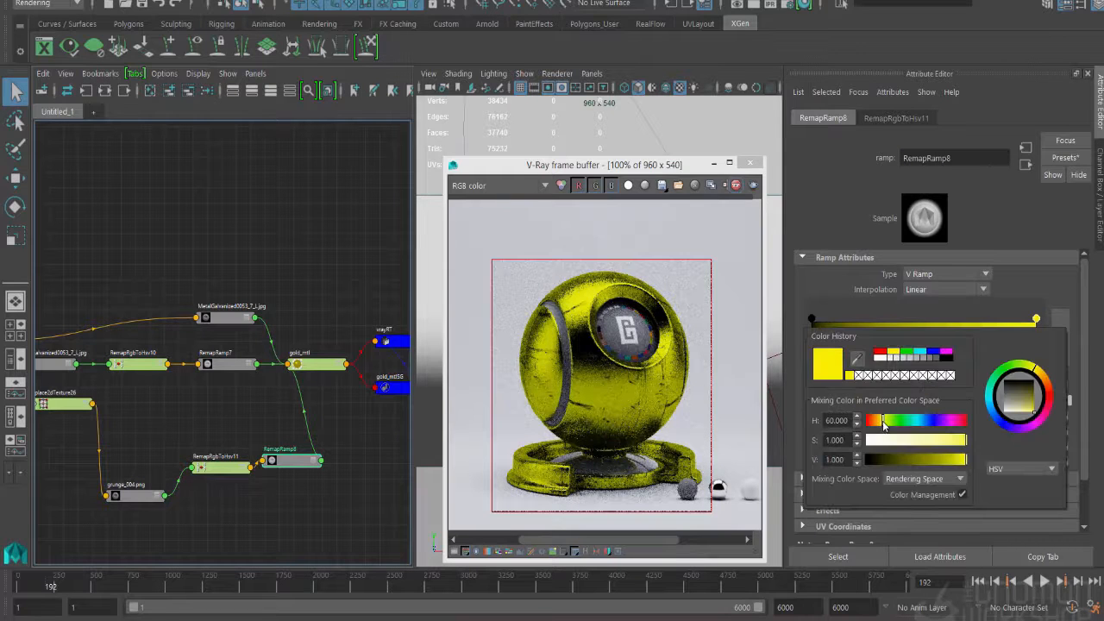
left_click_drag(883, 424, 880, 425)
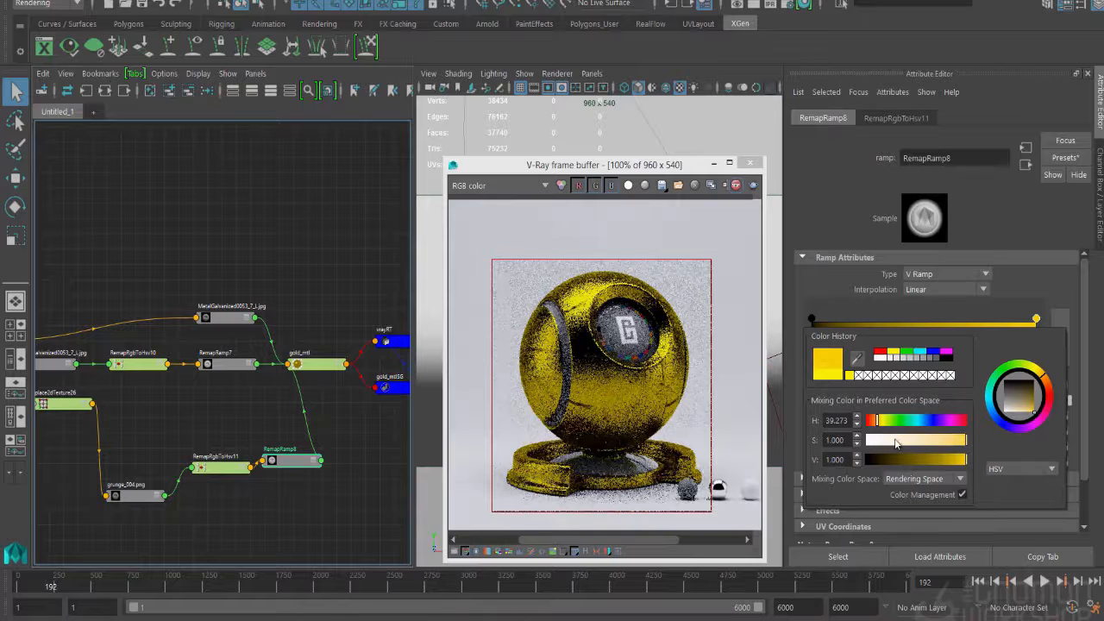
left_click(964, 442)
mouse_move(963, 442)
left_mouse_down()
mouse_move(927, 441)
mouse_move(940, 440)
left_mouse_up()
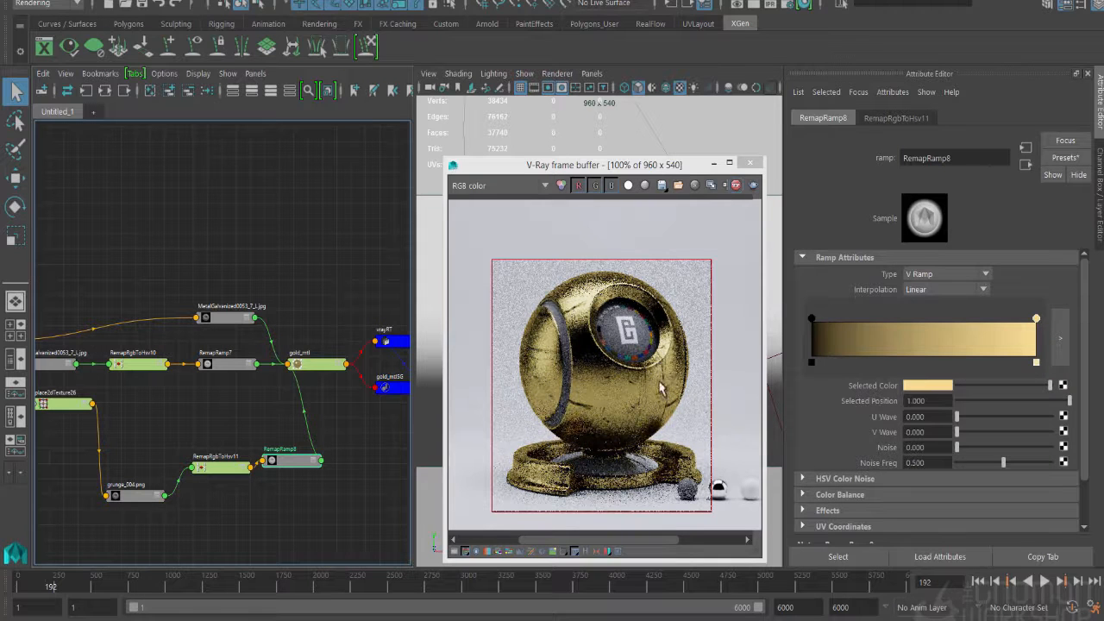
left_click(943, 387)
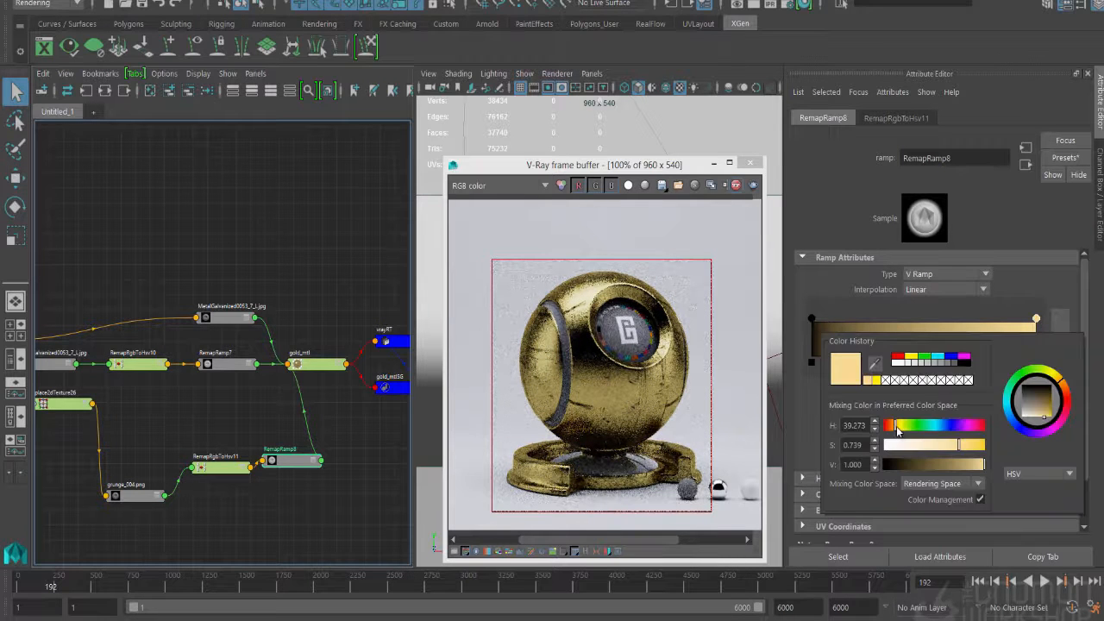
left_click_drag(897, 425, 901, 436)
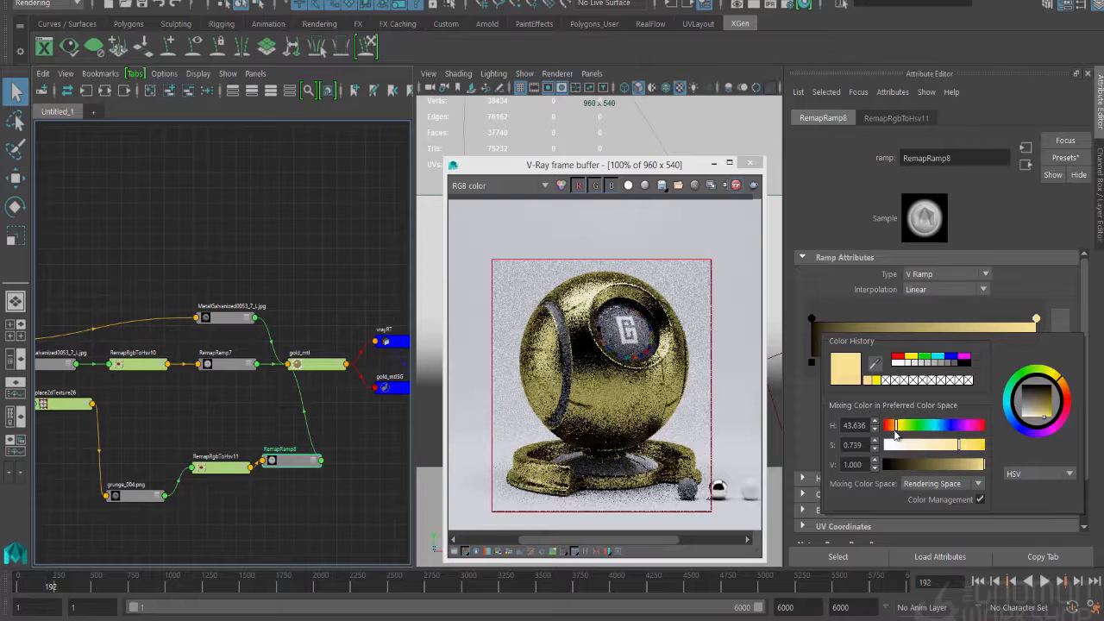
left_click_drag(973, 445, 972, 455)
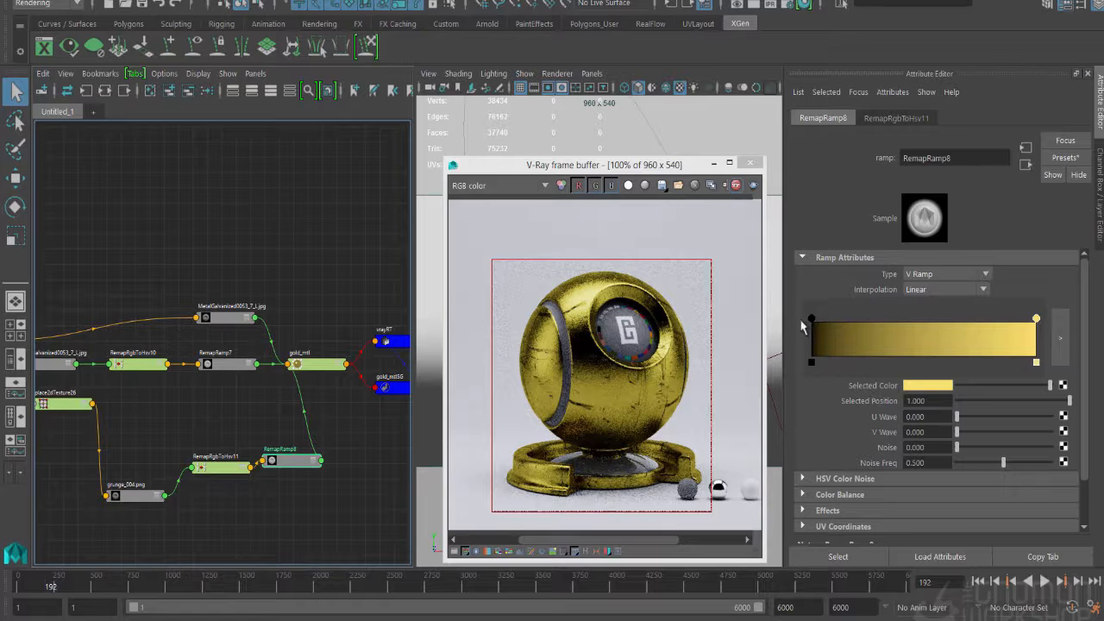
- Replace RemapRamp8's black stop with a dark gold sampled from the gradient, move it to position 0, and brighten it
left_click(837, 341)
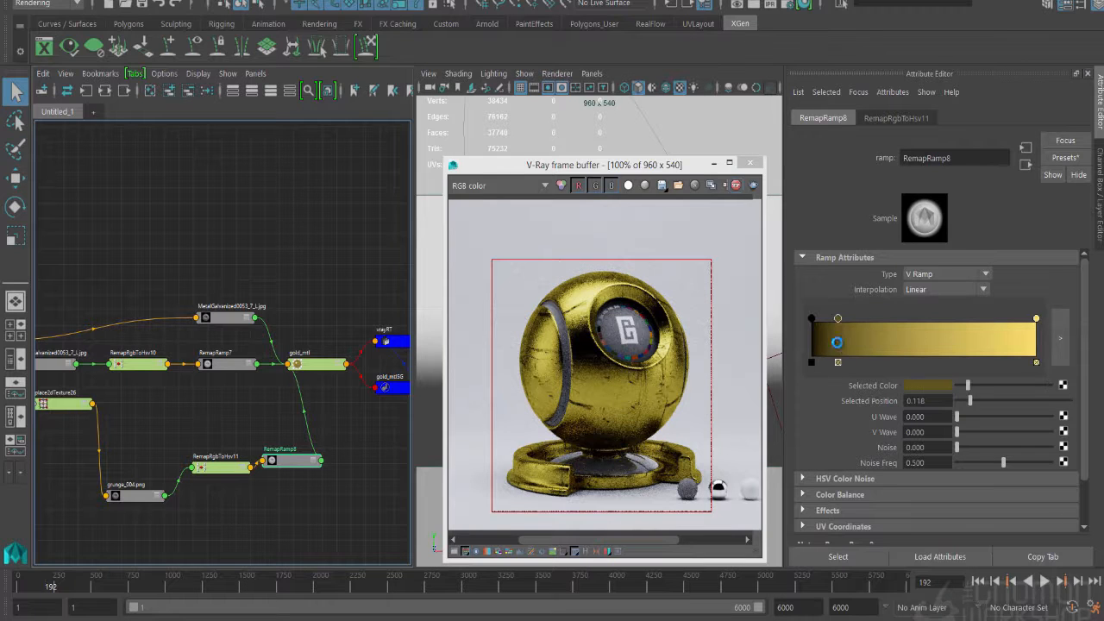
left_click(811, 362)
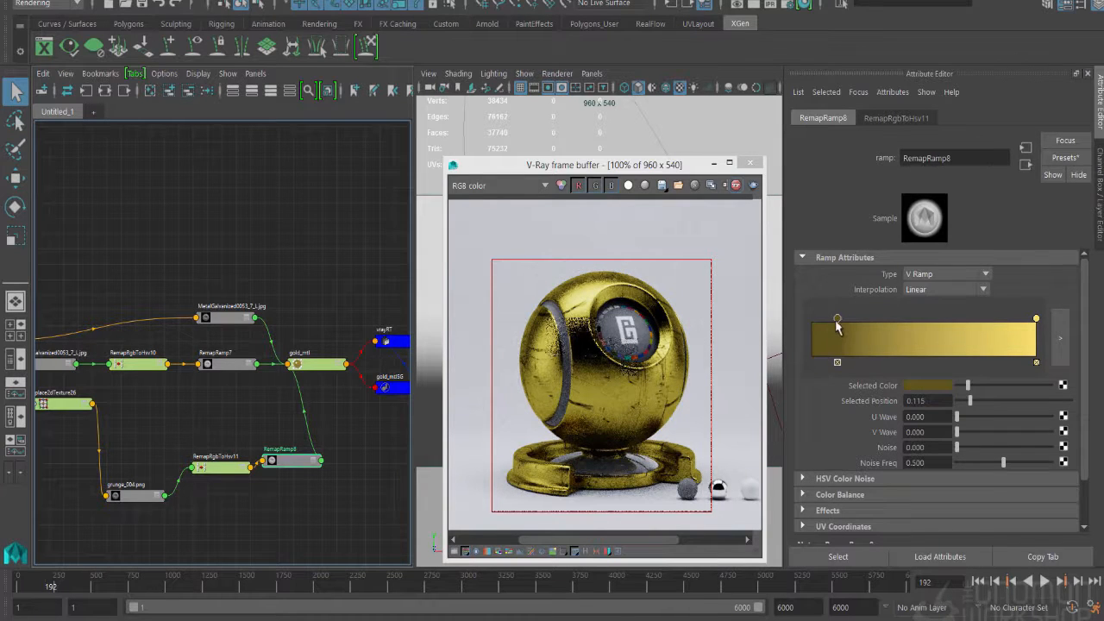
left_click_drag(837, 319, 811, 319)
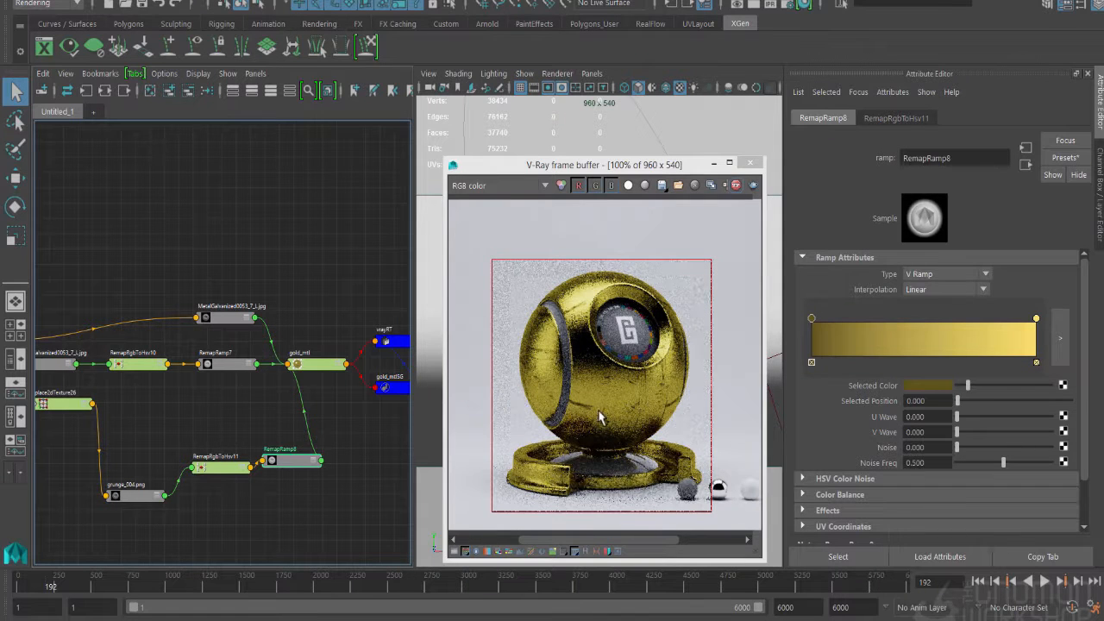
left_click_drag(968, 385, 987, 387)
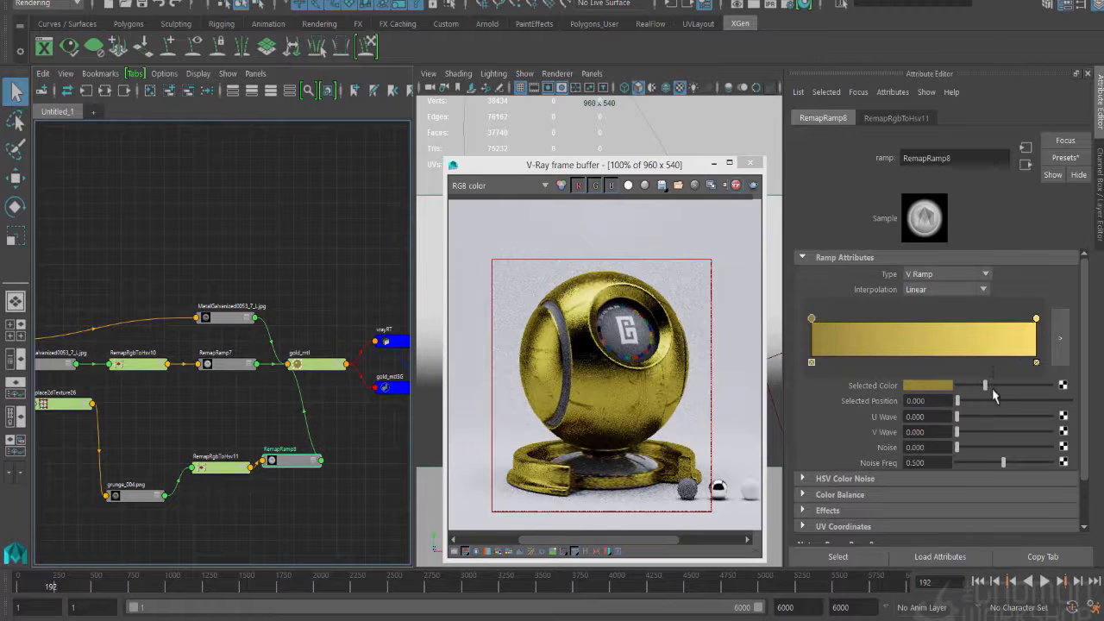
left_click(1010, 387)
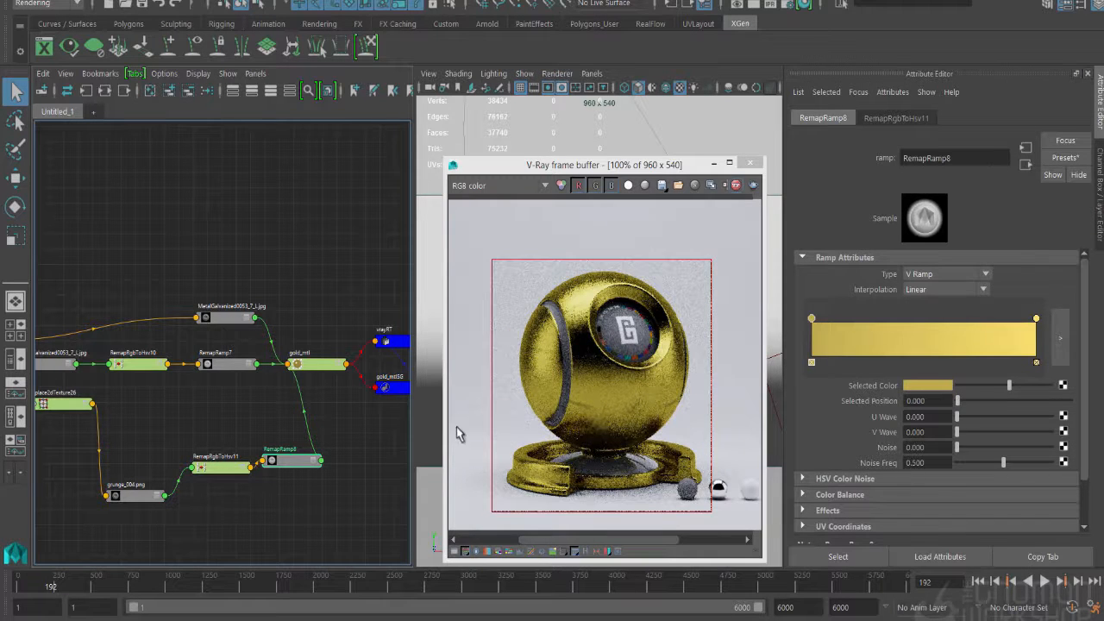
- Add a new file texture node to the graph for gold_mtl's bump mapping
left_click(325, 366)
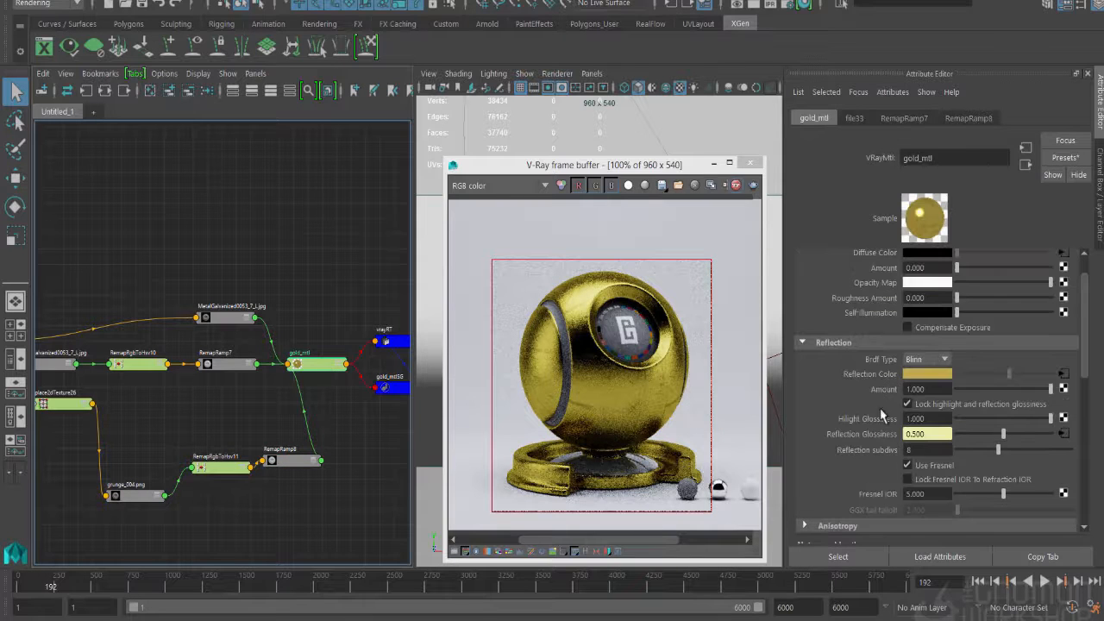
scroll(882, 417, "down", 5)
scroll(883, 417, "down", 3)
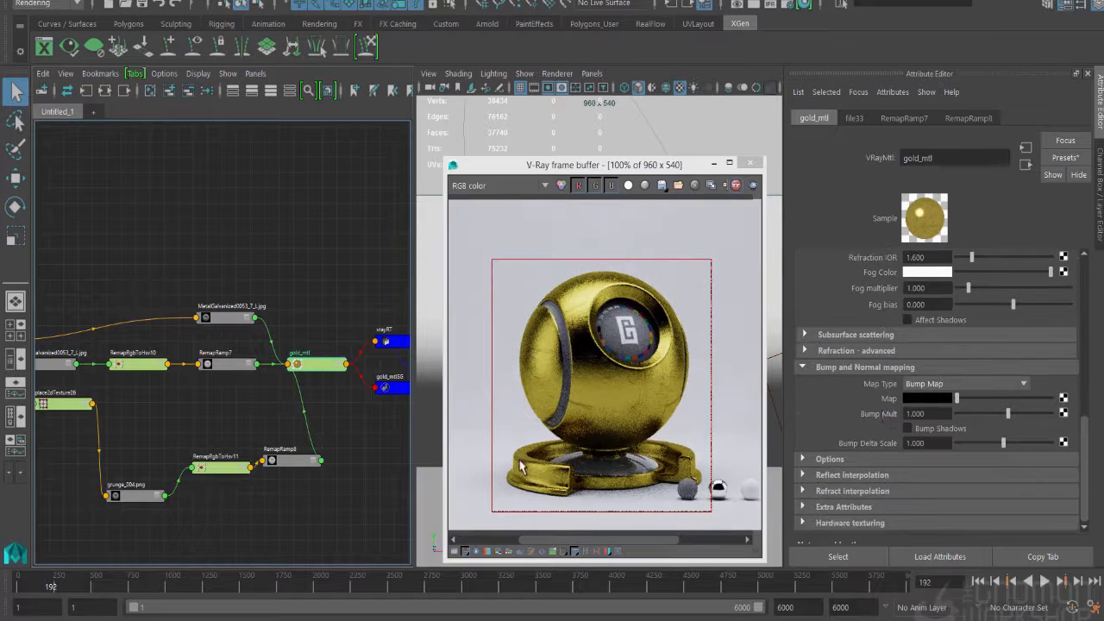
left_click(274, 549)
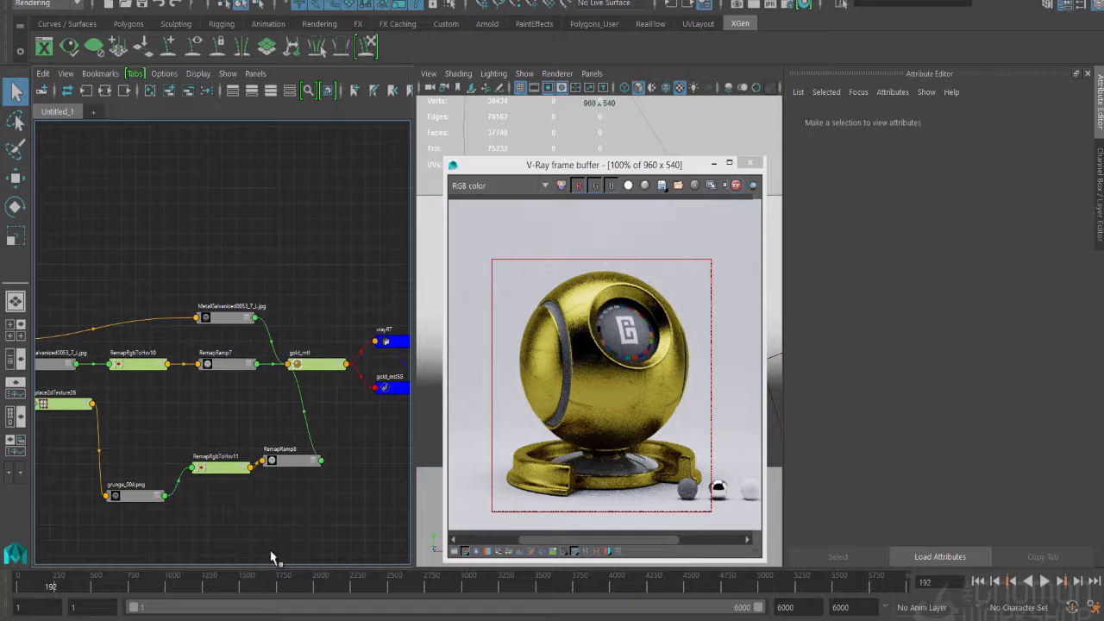
key("Tab")
type("colorProfile")
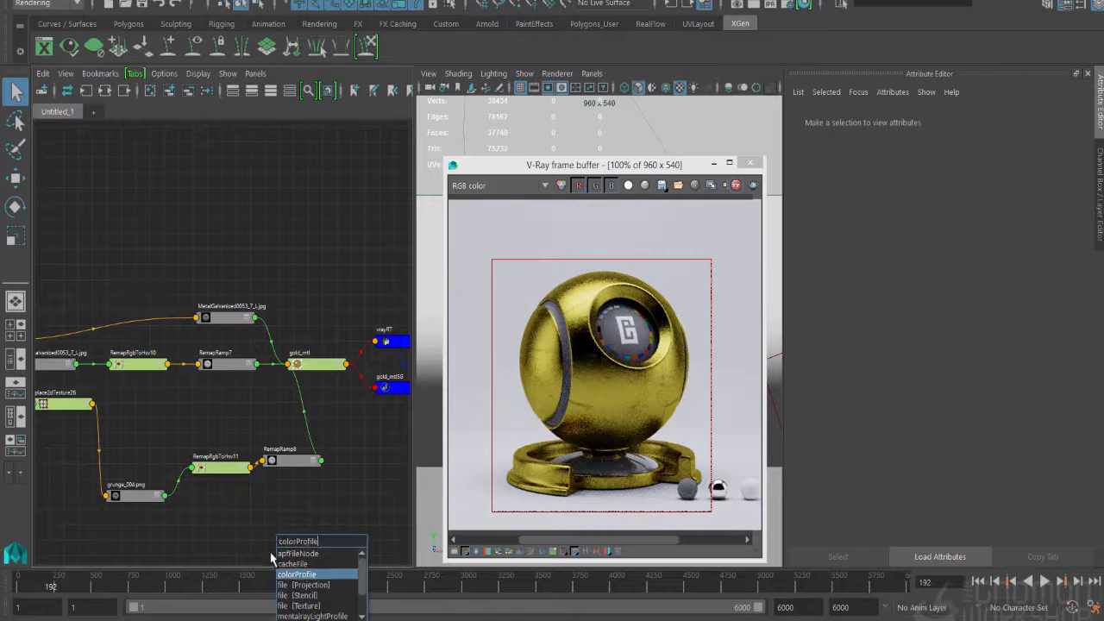
key("Down")
key("Down")
key("Down")
key("Return")
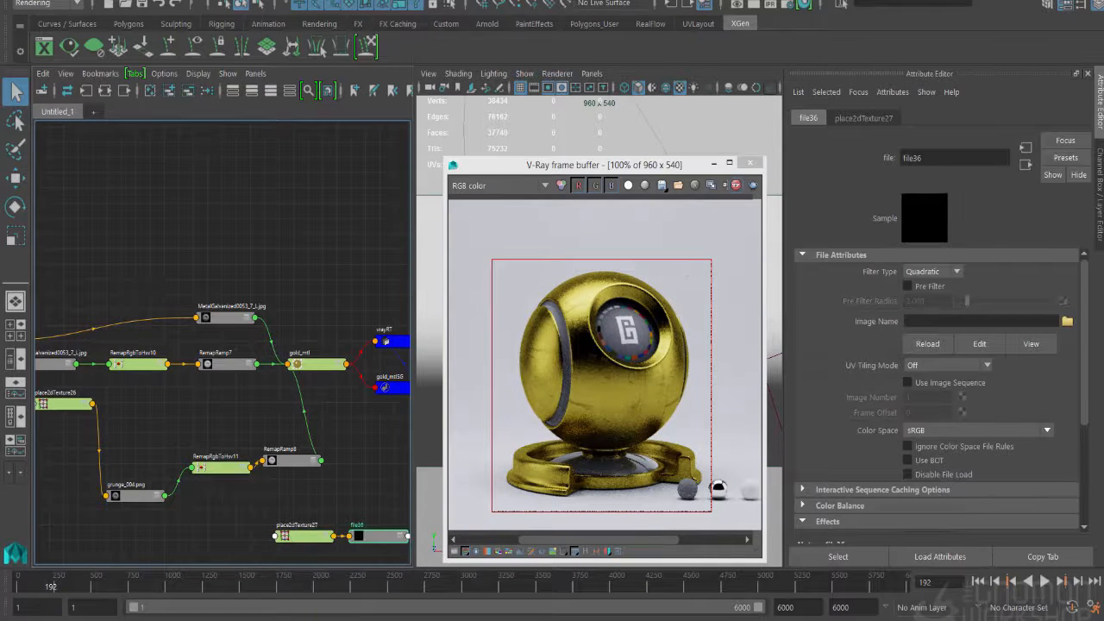
- Load hammered_norm.jpg from the sourceimages/textures_chapter/metal folder into the new file texture
left_click(1068, 321)
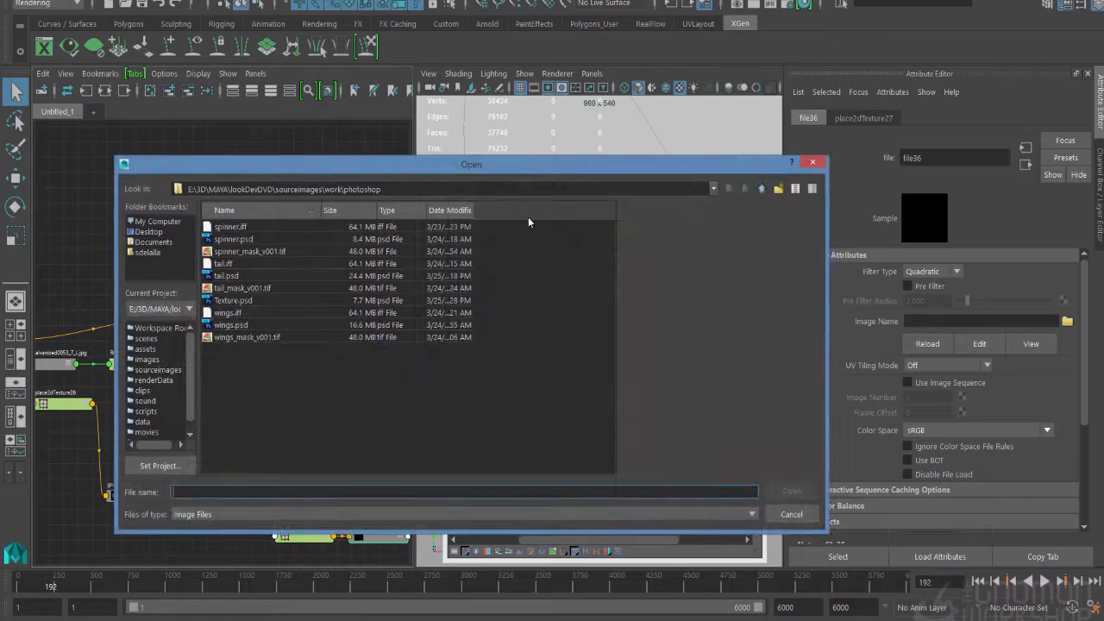
left_click(762, 189)
left_click(762, 189)
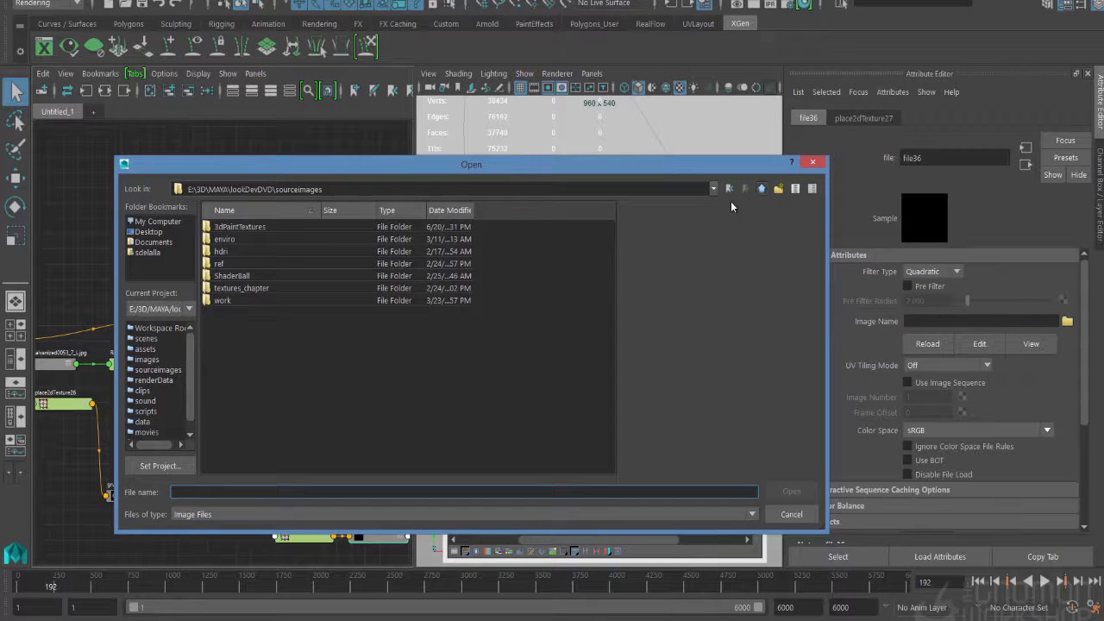
double_click(240, 289)
double_click(228, 289)
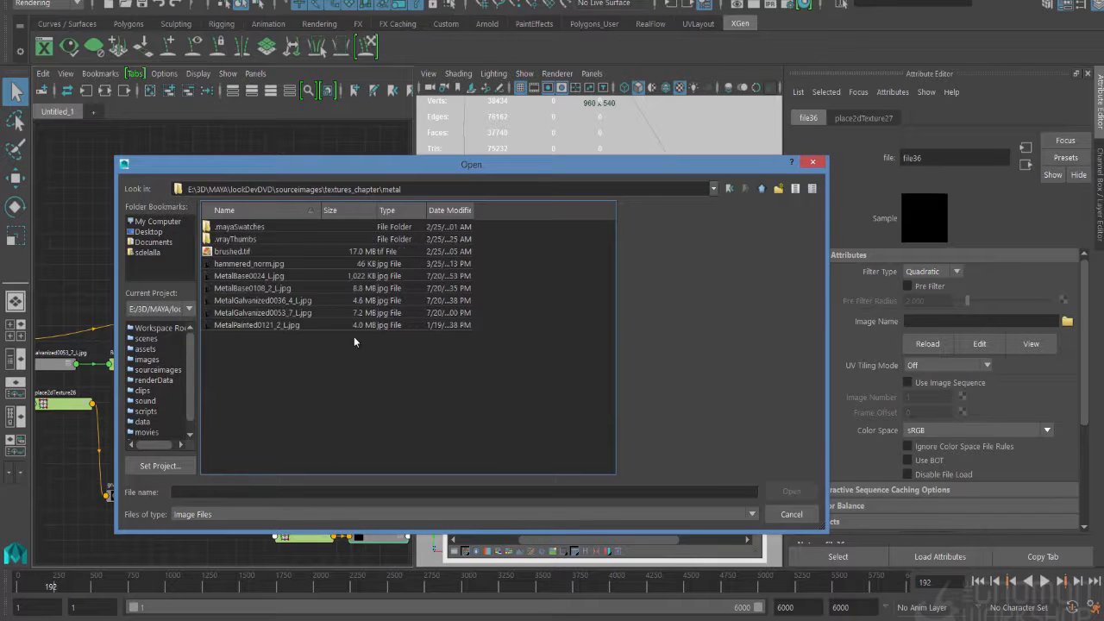
double_click(226, 264)
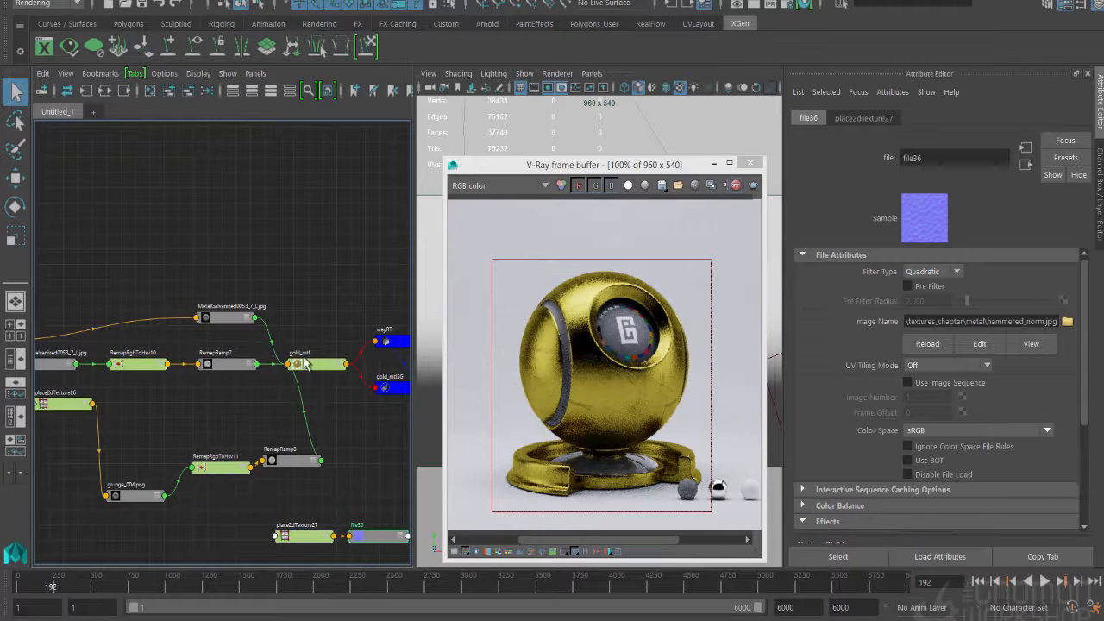
- Connect the hammered_norm texture to gold_mtl's bump map and set the map type to Normal map in tangent space
left_click(304, 363)
scroll(872, 466, "down", 2)
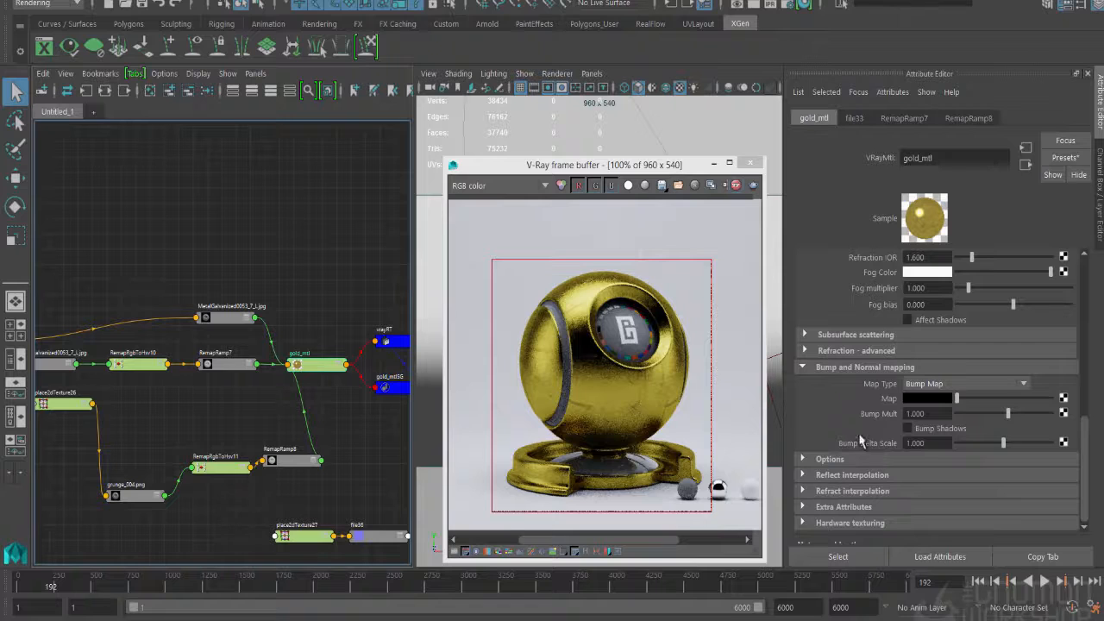
middle_click_drag(372, 539, 895, 401)
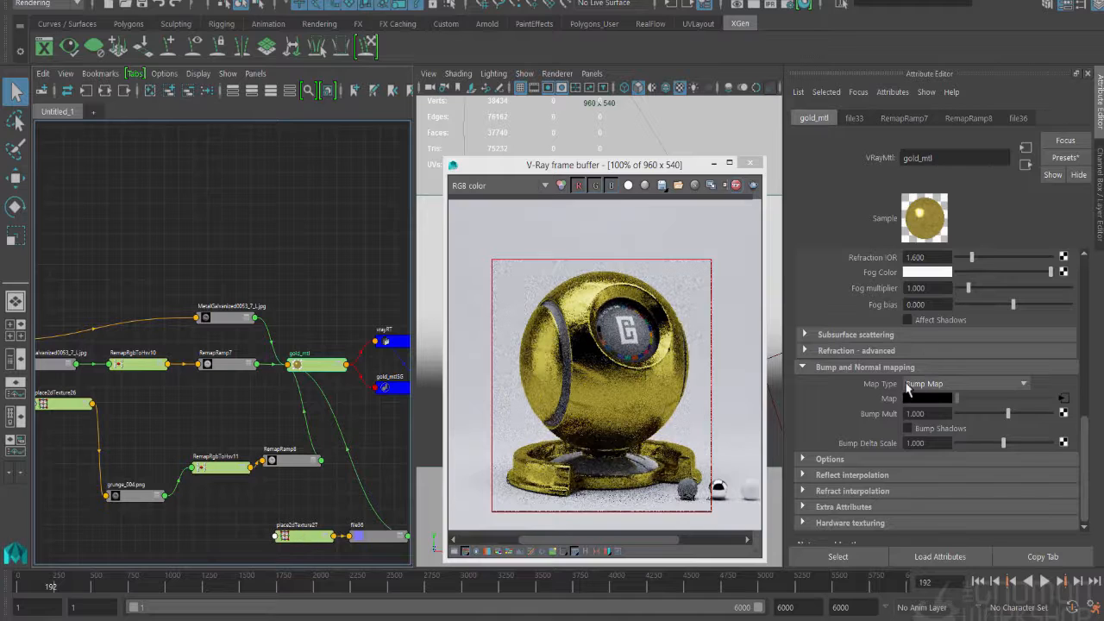
left_click(913, 385)
left_click(939, 418)
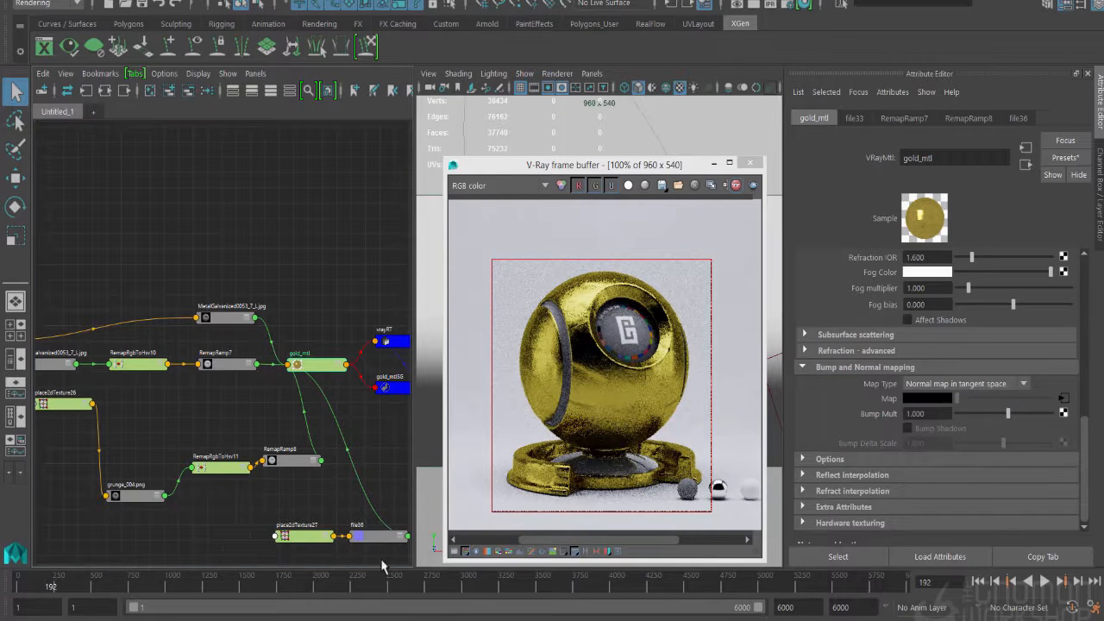
- Set the hammered texture's Repeat UV to 20 by 20 on place2dTexture27
left_click(308, 545)
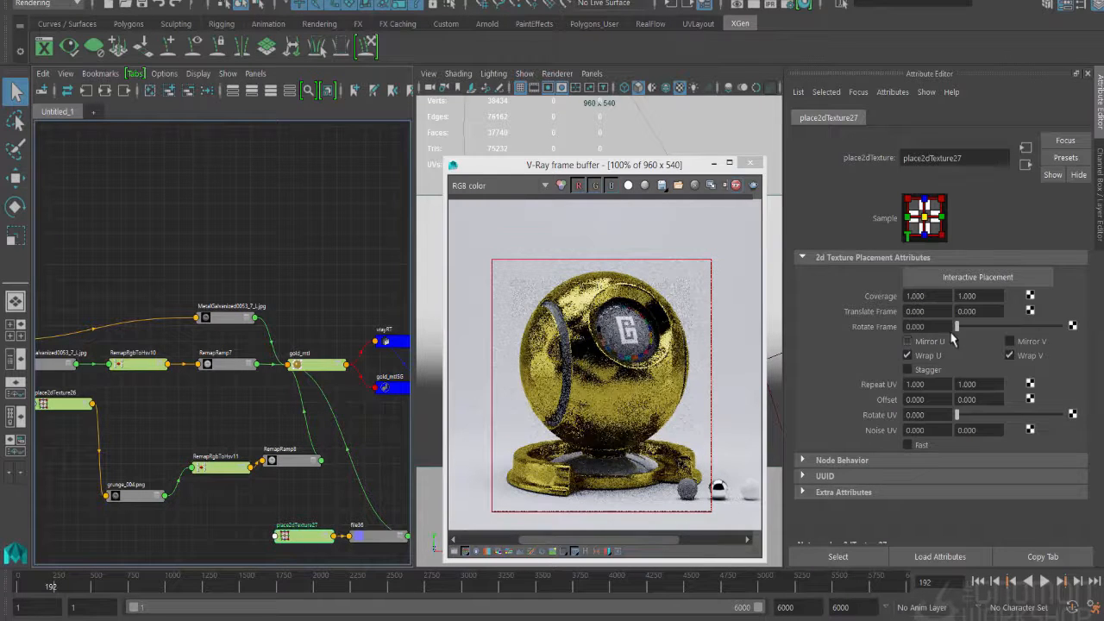
left_click(916, 384)
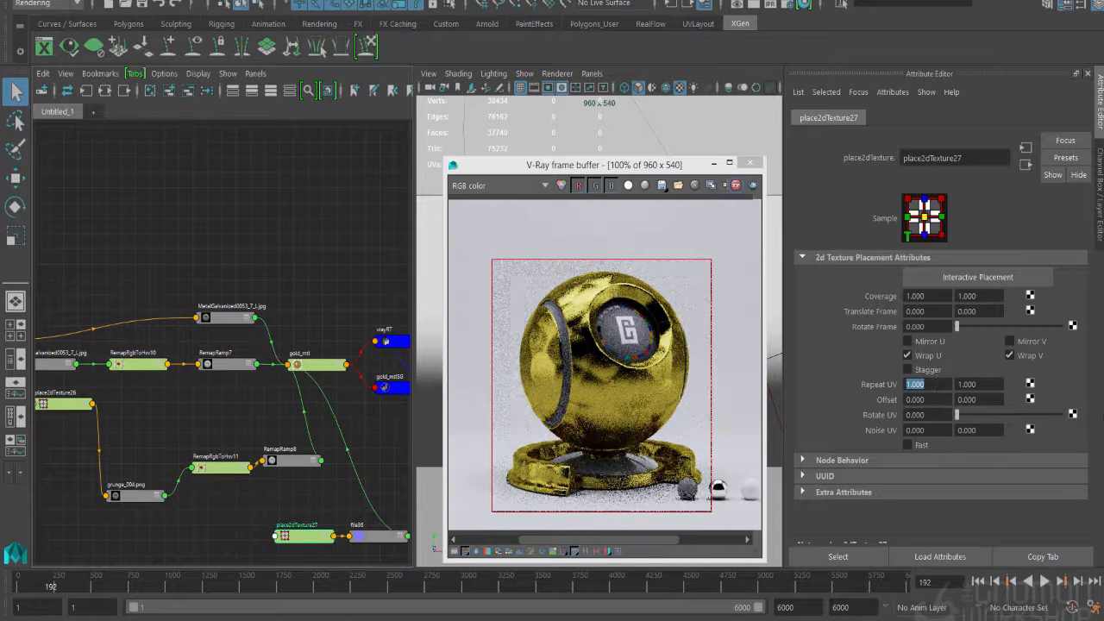
type("20")
key("Tab")
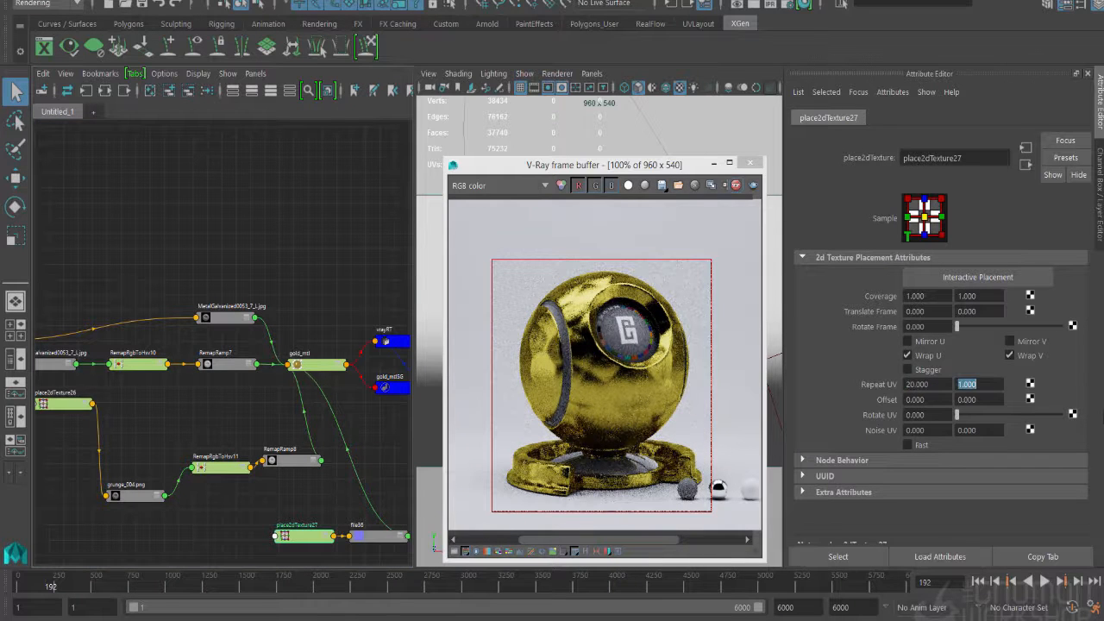
type("20")
key("Tab")
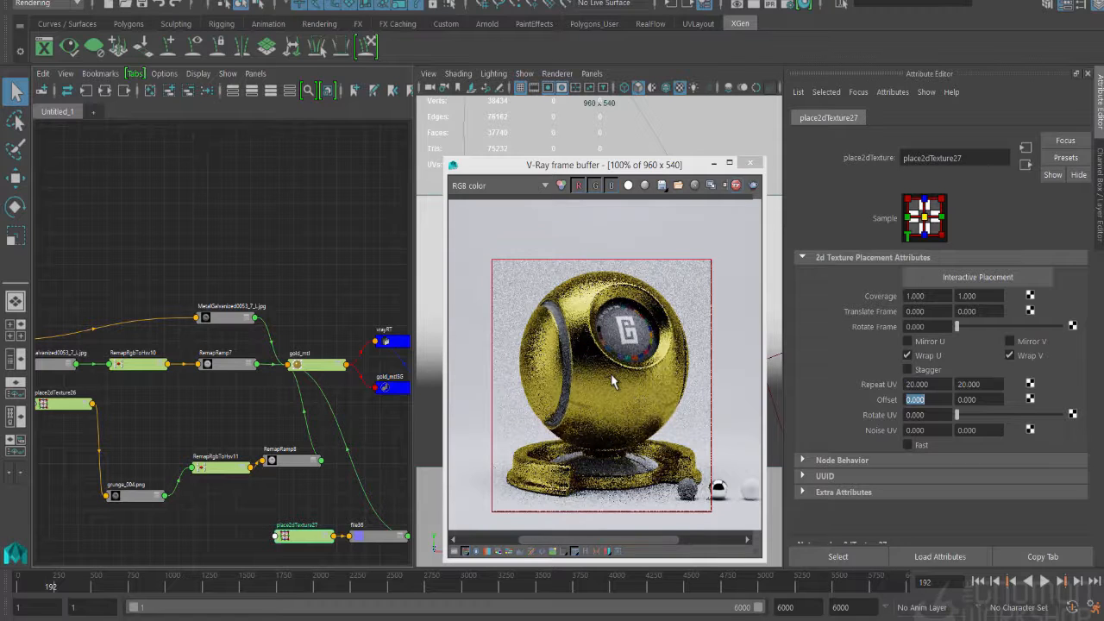
- Set place2dTexture27's Repeat UV to 10 in both directions
double_click(918, 385)
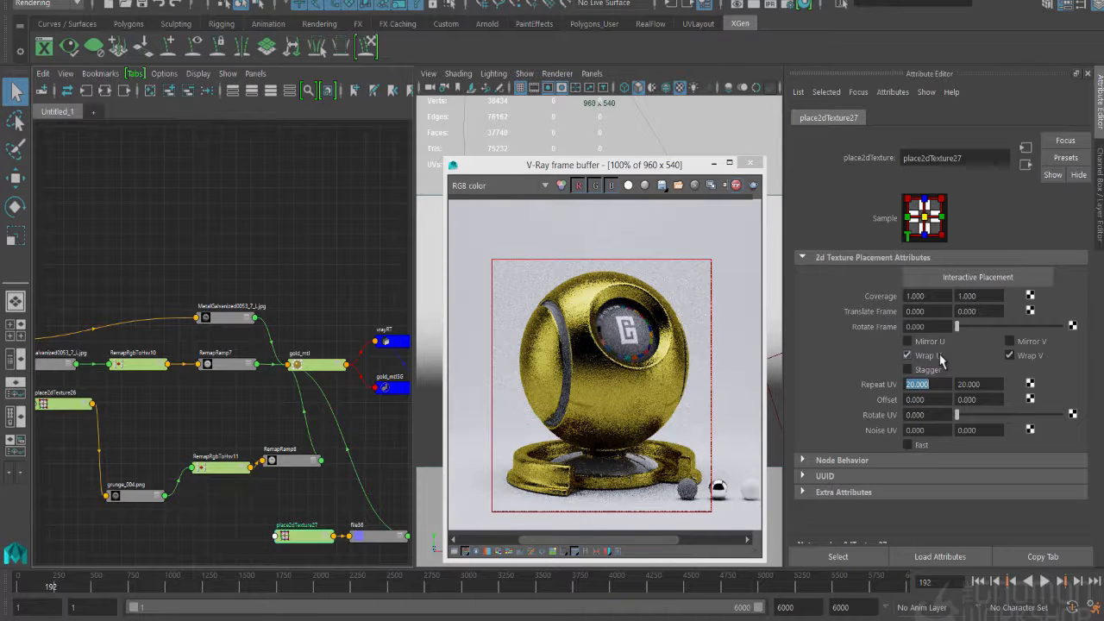
type("10")
key("Tab")
type("10")
key("Tab")
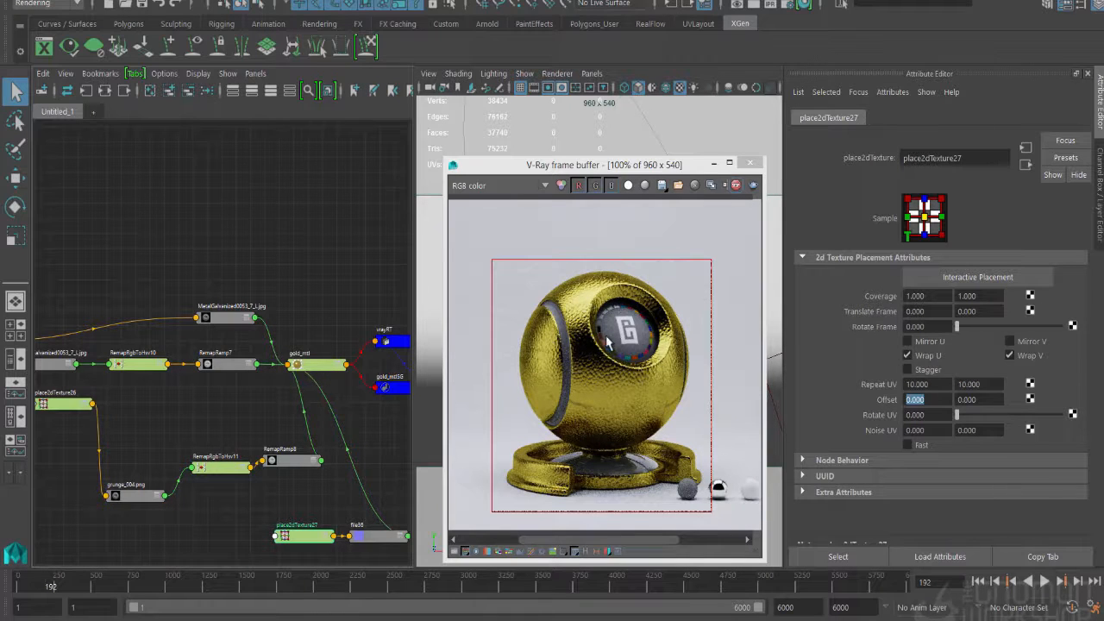
- Change the color at position 1 of RemapRamp8 to a paler, less saturated gold
left_click(230, 473)
left_click(277, 464)
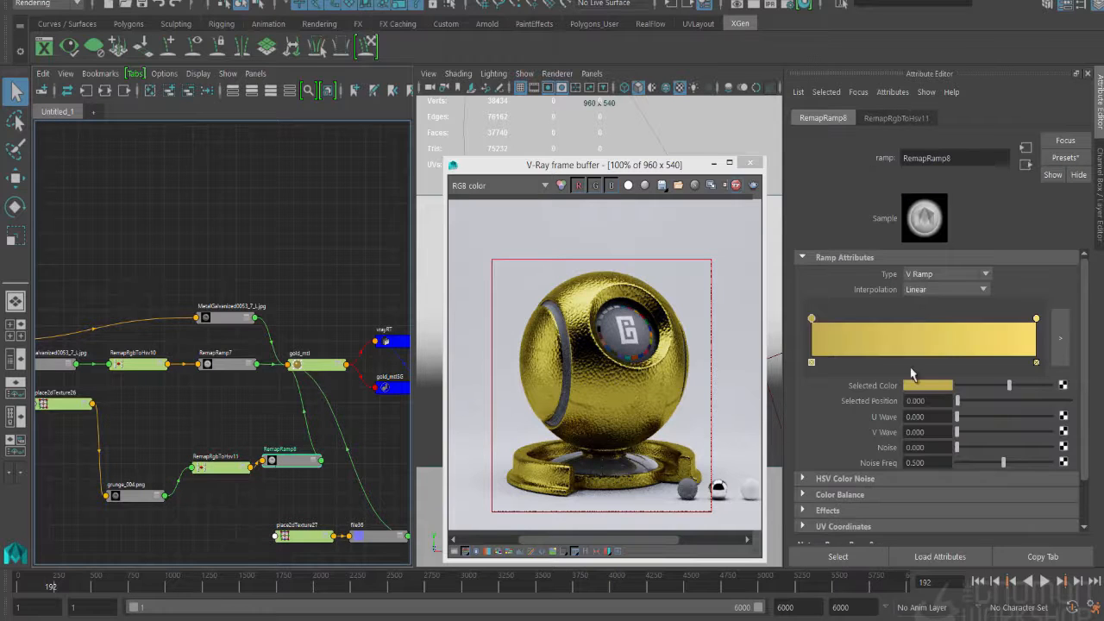
left_click(1036, 319)
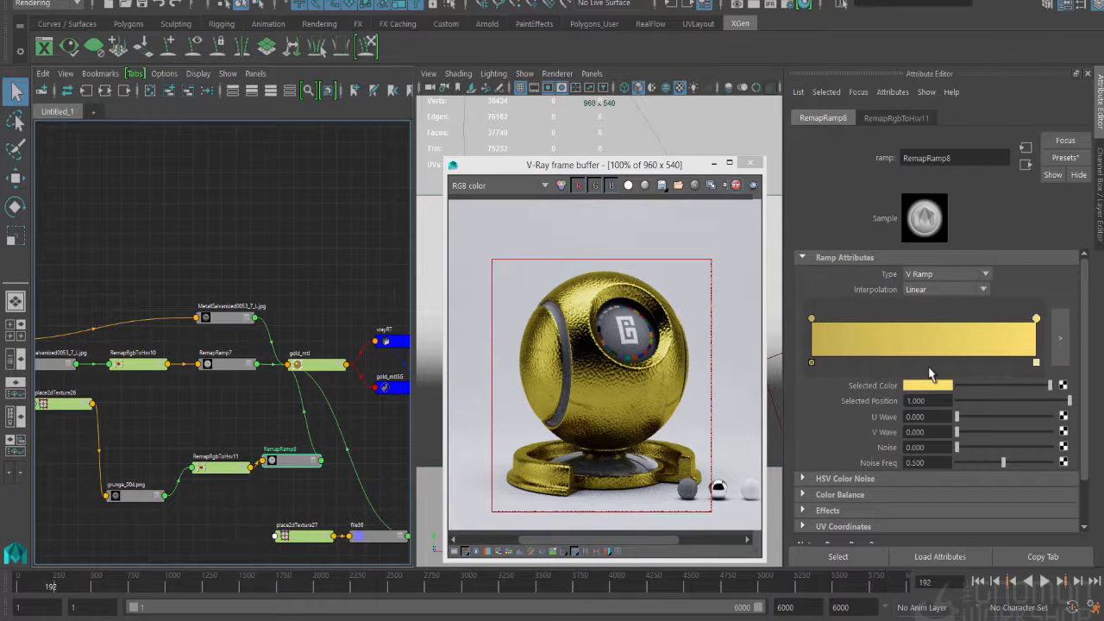
left_click(924, 385)
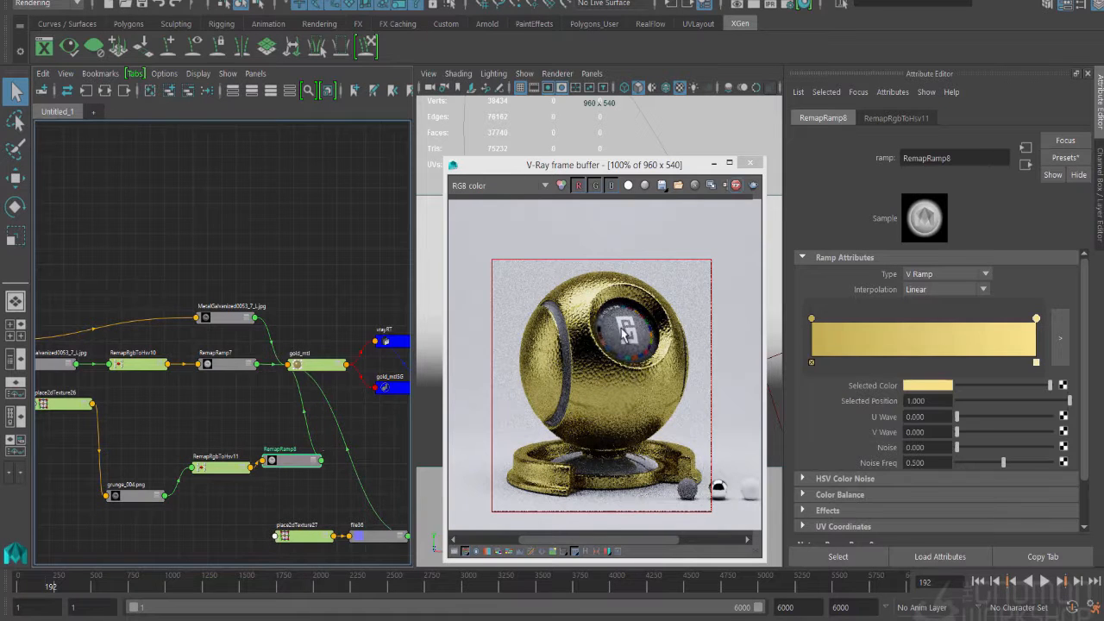
- Duplicate gold_mtl together with its input network using Duplicate Special and place the copy below the original
left_click(335, 362)
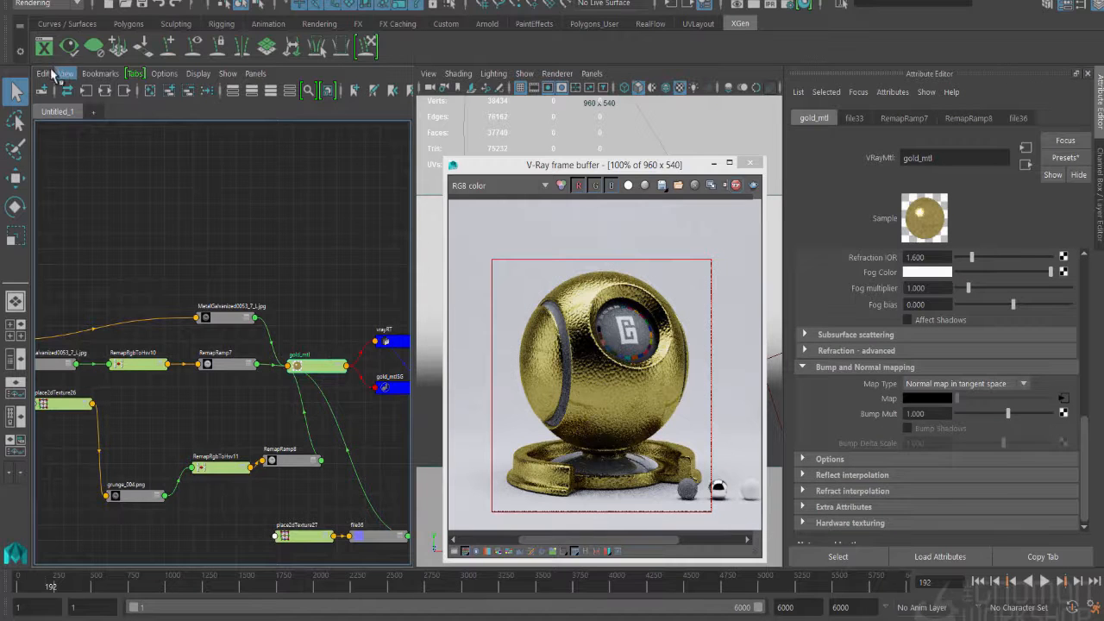
left_click(43, 74)
left_click(44, 76)
left_click(49, 3)
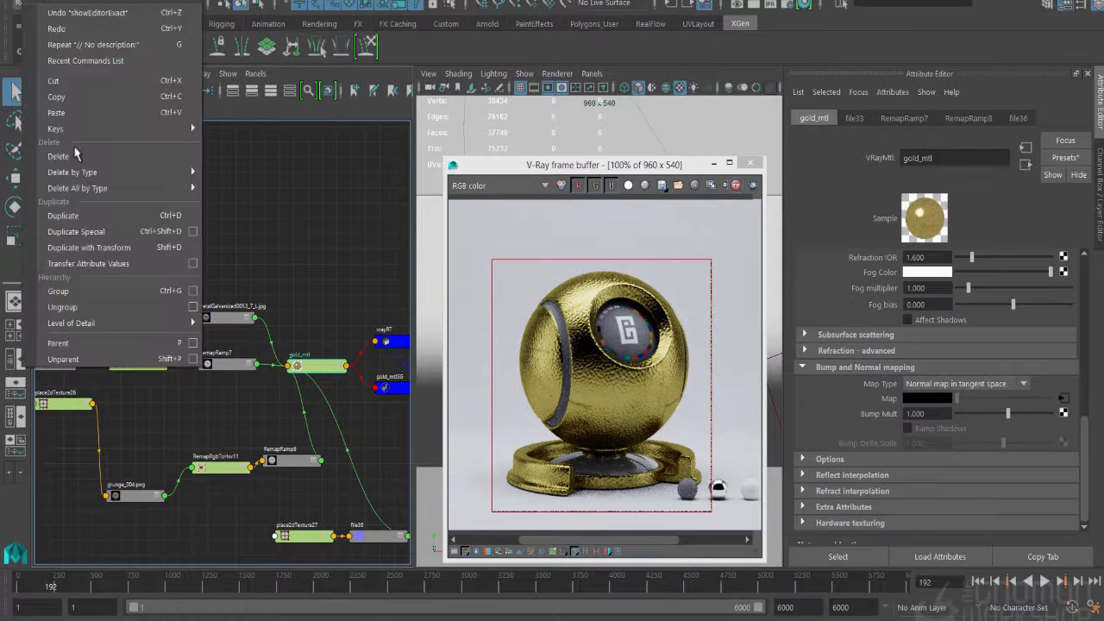
left_click(87, 232)
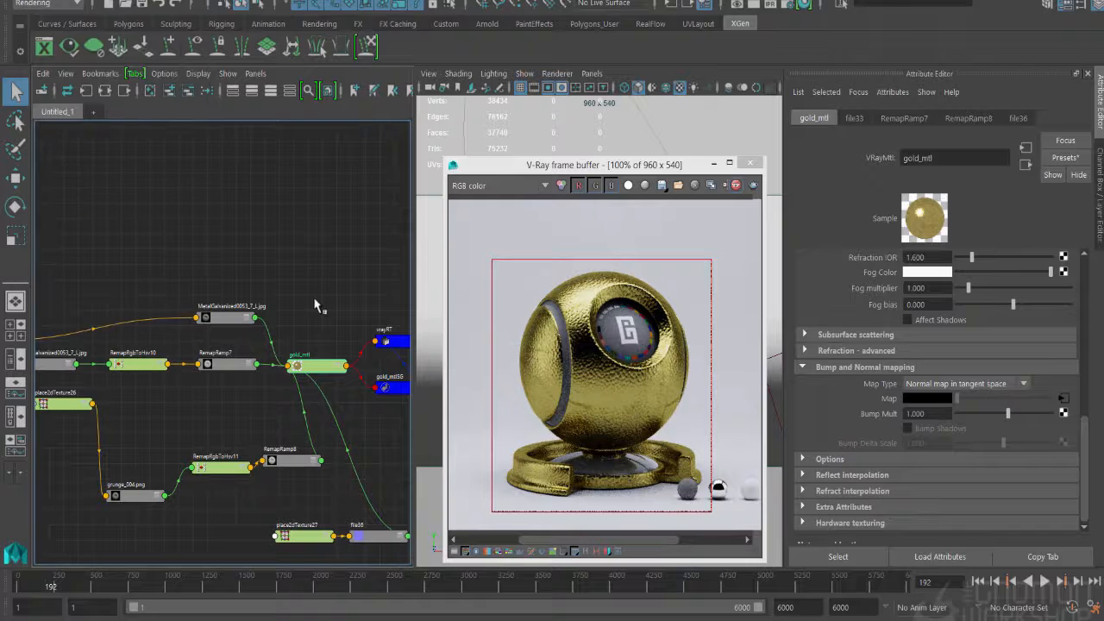
left_click_drag(328, 399, 365, 435)
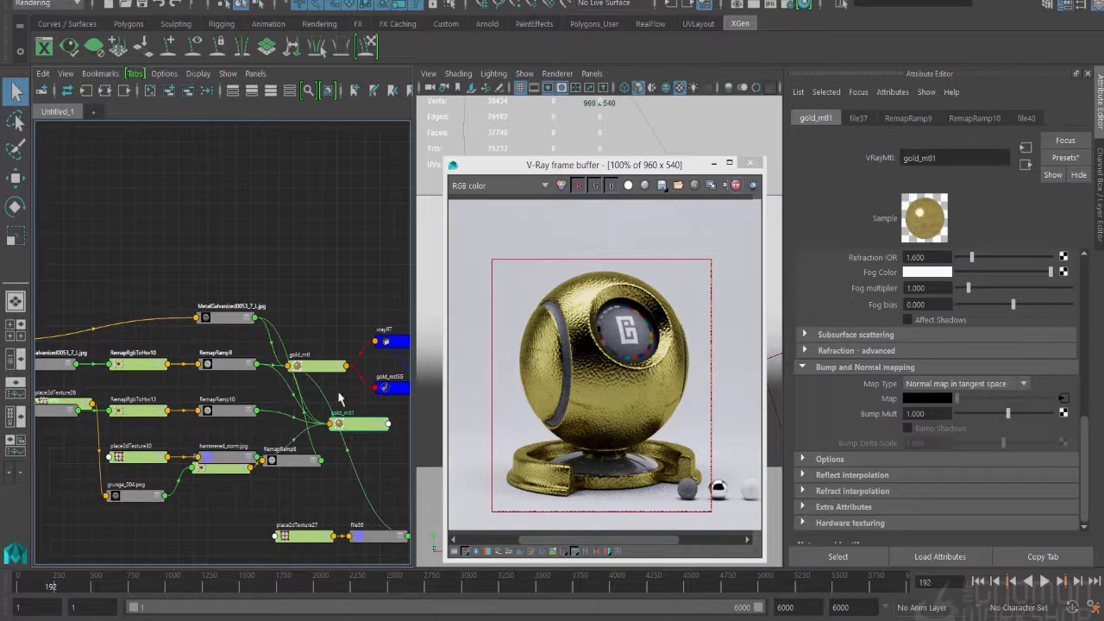
- Select the objects that use gold_mtl
right_click_drag(328, 380, 377, 372)
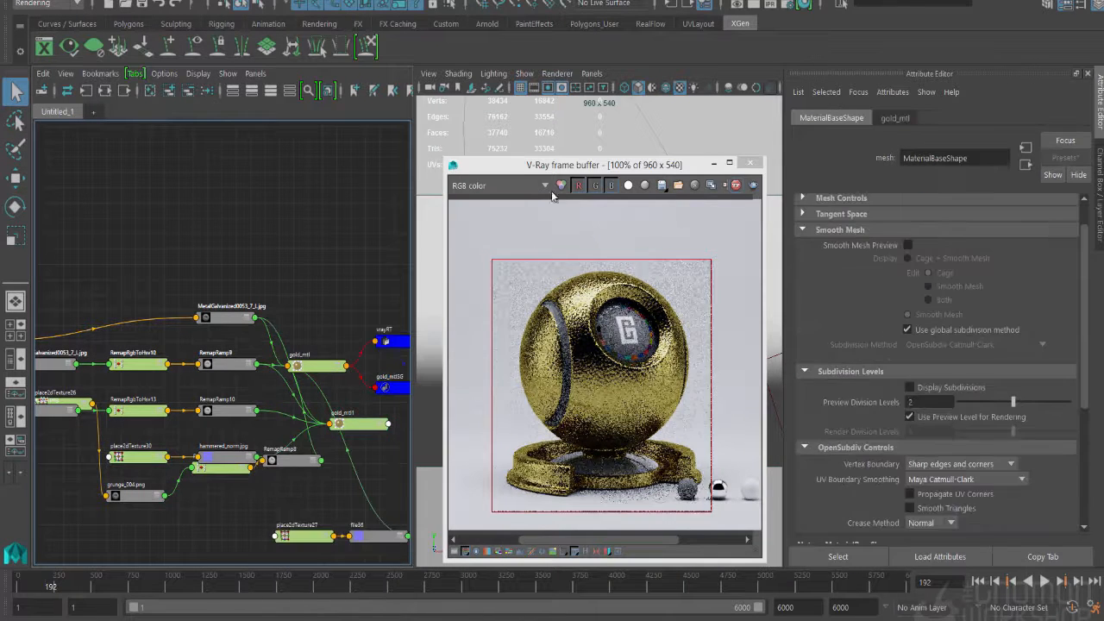
left_click_drag(559, 164, 776, 176)
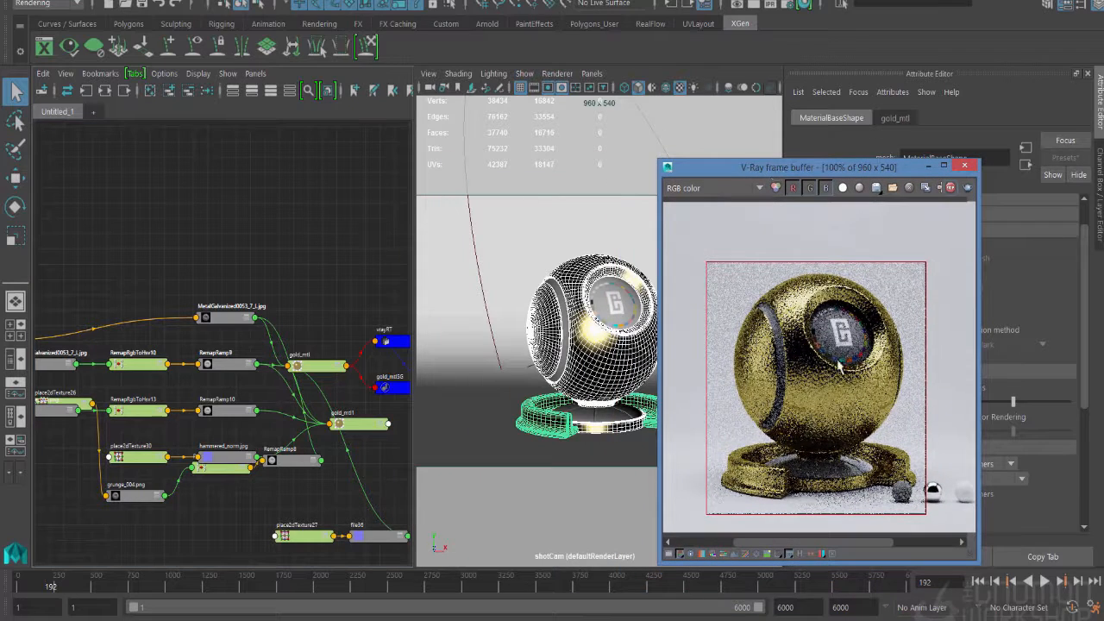
mouse_move(363, 380)
right_mouse_down()
mouse_move(351, 411)
mouse_move(364, 387)
right_mouse_up()
- Rename the duplicated gold material to copper_mtl
left_click(356, 427)
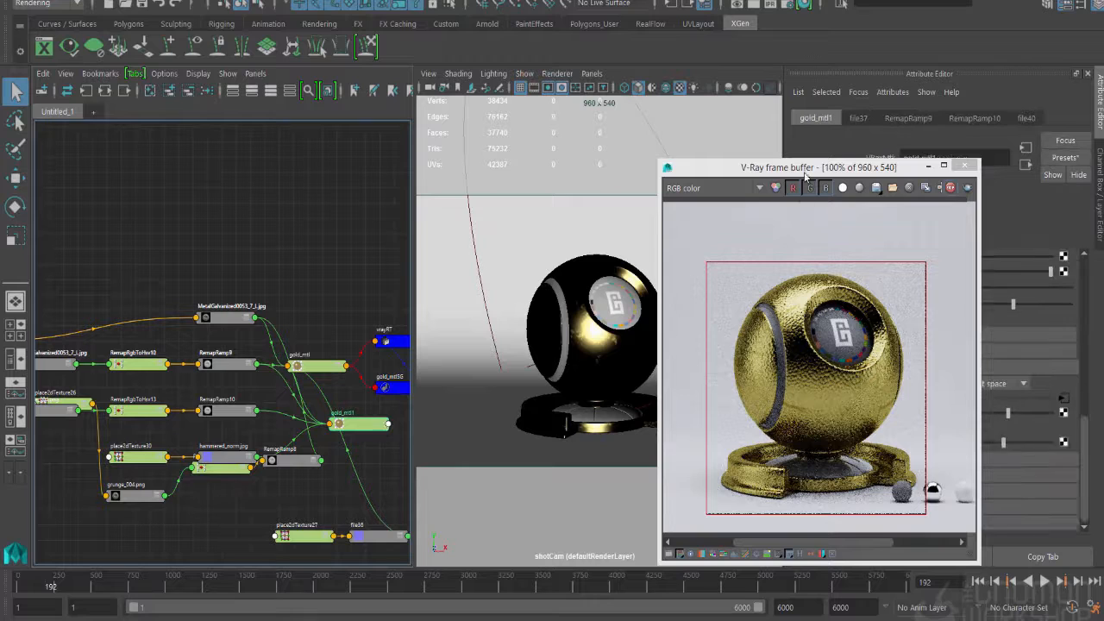
left_click_drag(805, 176, 641, 142)
left_click(916, 159)
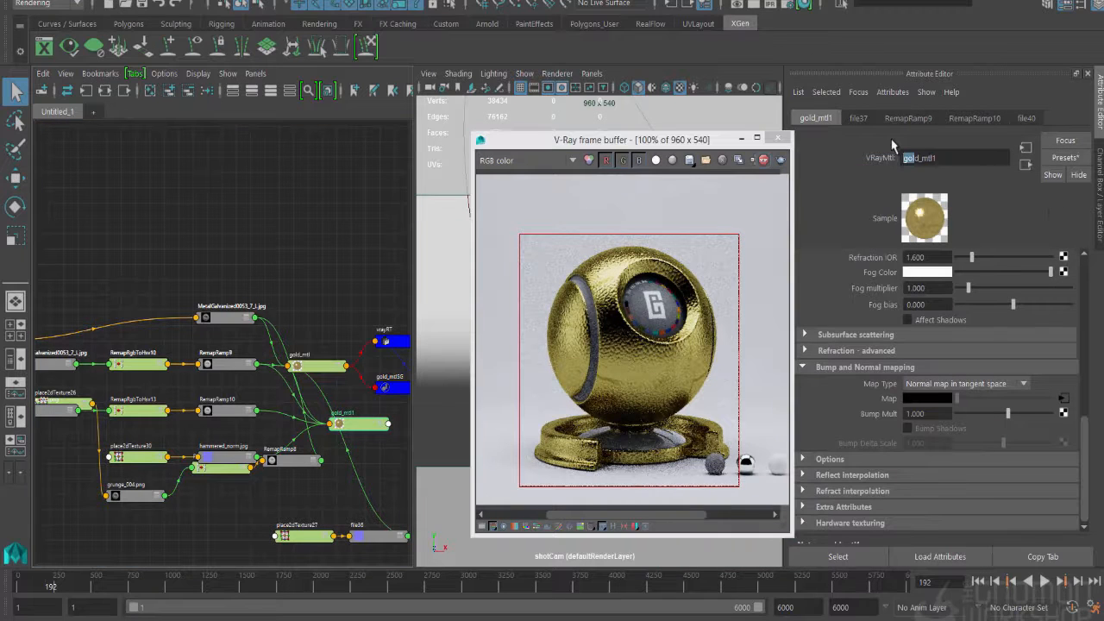
type("copper")
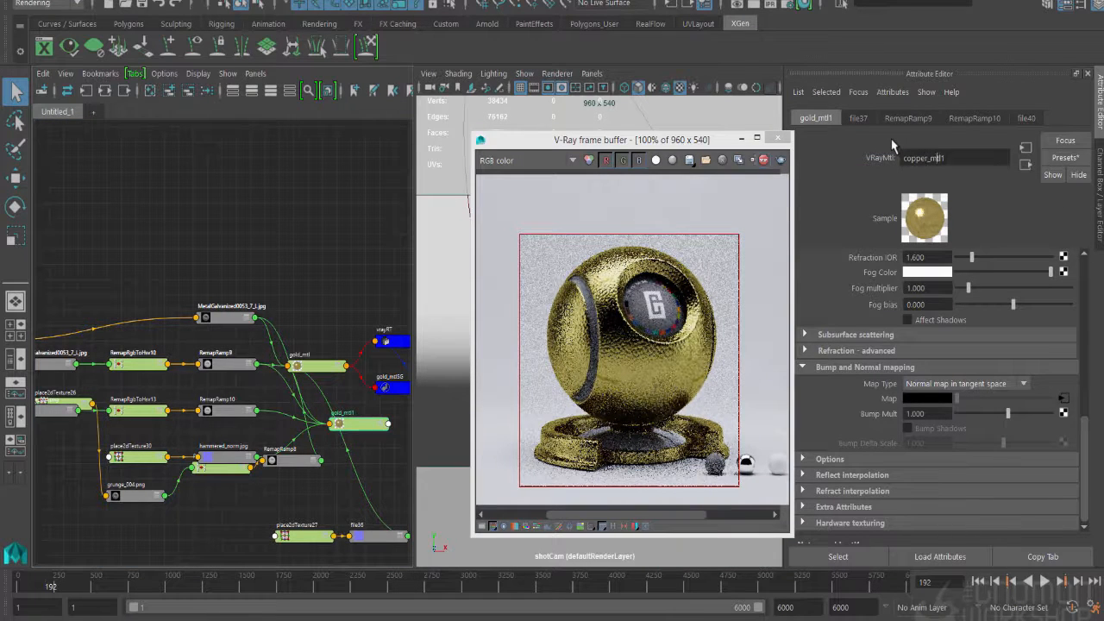
key("Right")
key("Right")
key("BackSpace")
key("Return")
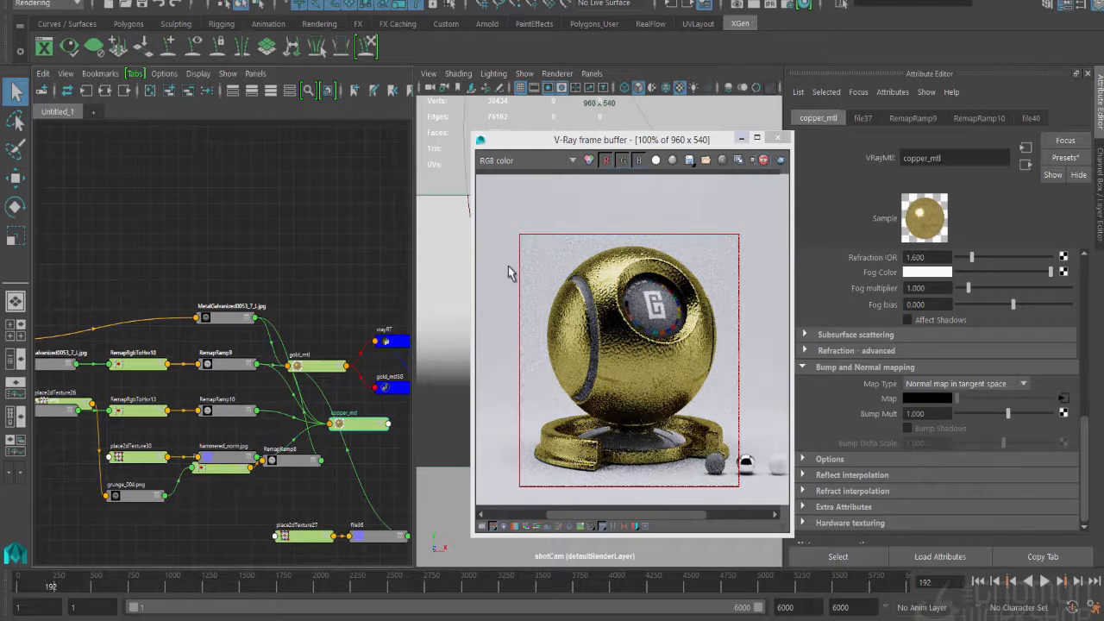
- Assign copper_mtl to the objects that use gold_mtl and graph only copper_mtl's input network
left_click_drag(634, 139, 834, 153)
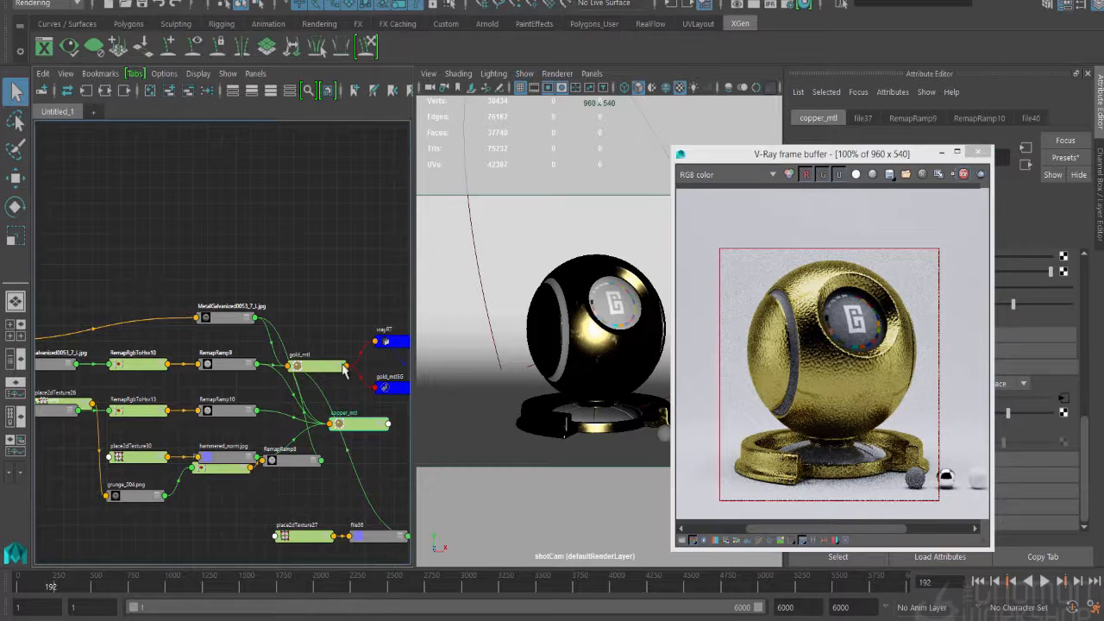
mouse_move(345, 369)
right_mouse_down()
mouse_move(371, 373)
mouse_move(362, 420)
mouse_move(359, 345)
right_mouse_up()
left_click_drag(373, 429, 355, 436)
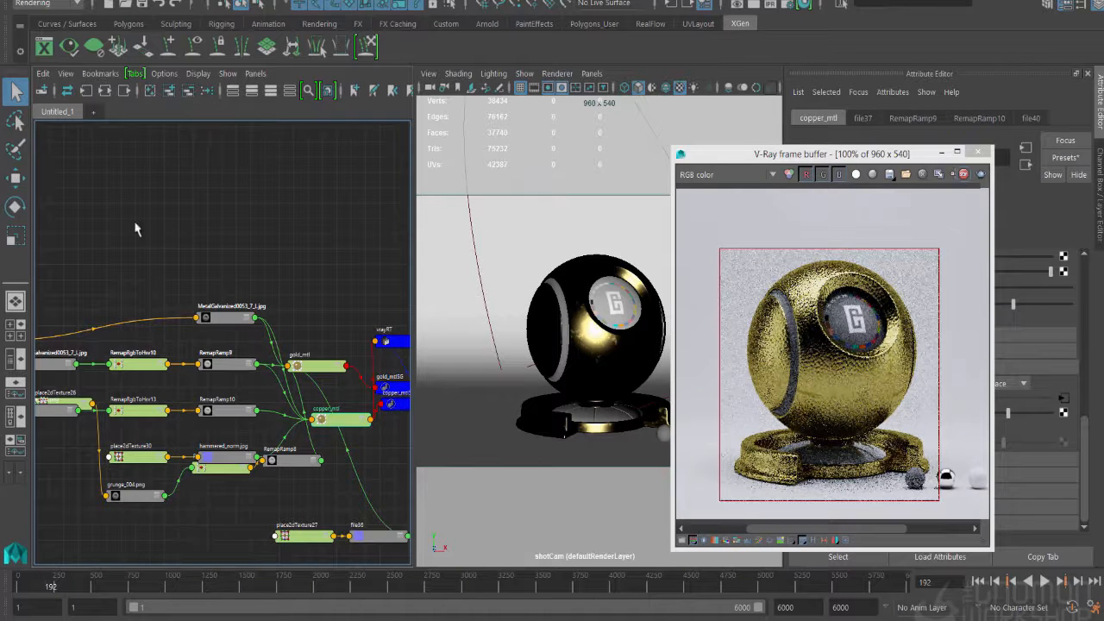
left_click(86, 91)
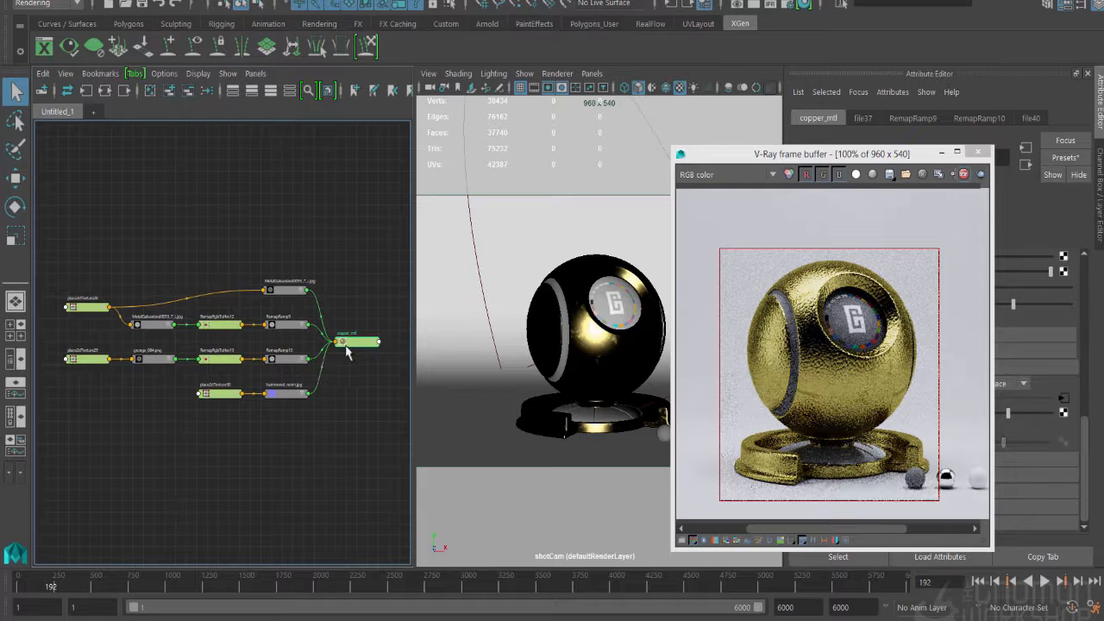
left_click_drag(688, 155, 490, 111)
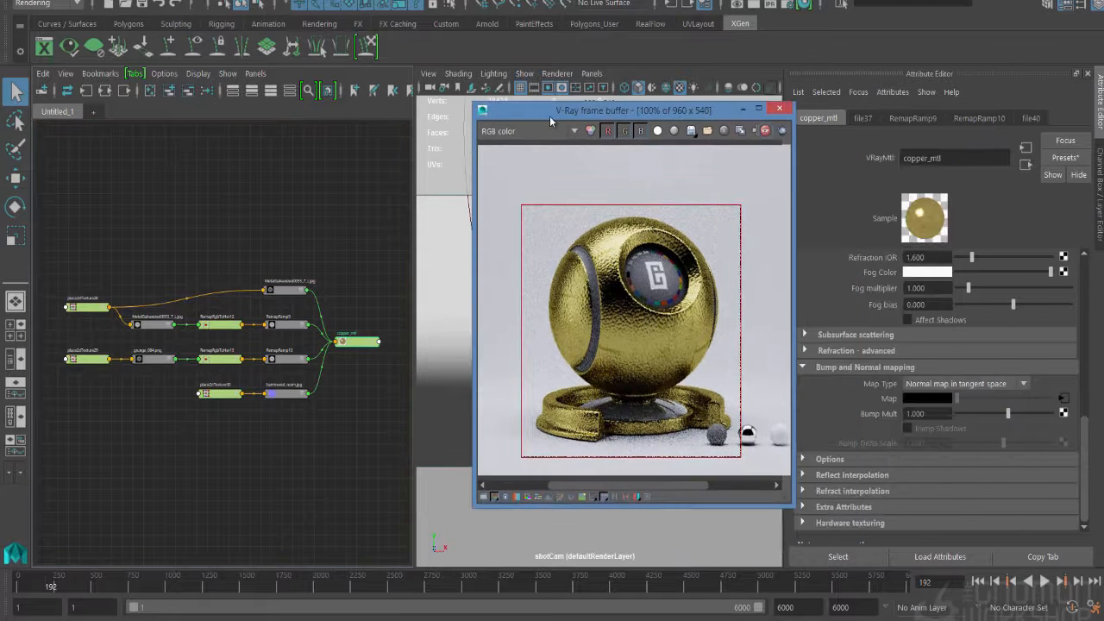
- Shift the hue of the light end colour of copper_mtl's reflection ramp from gold to a light copper orange
scroll(845, 270, "up", 10)
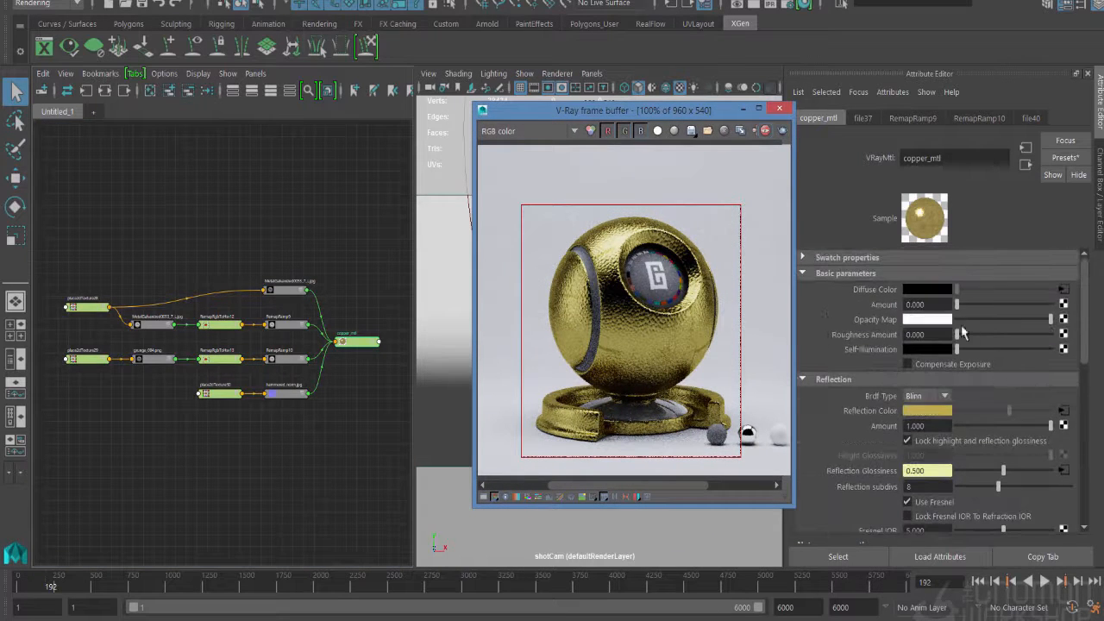
left_click(1064, 412)
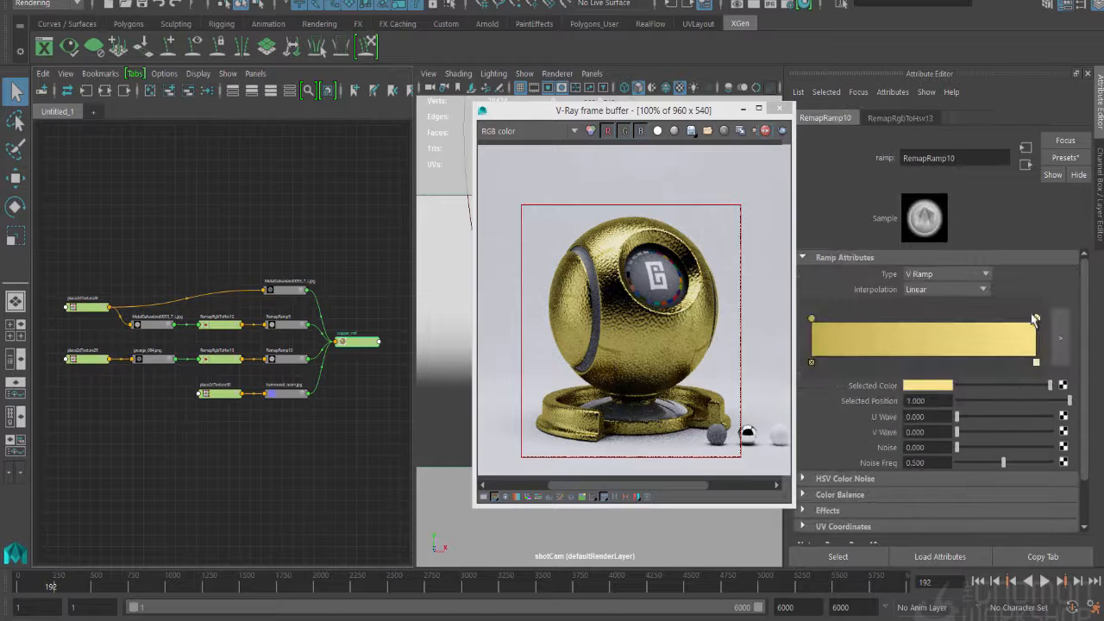
left_click(946, 389)
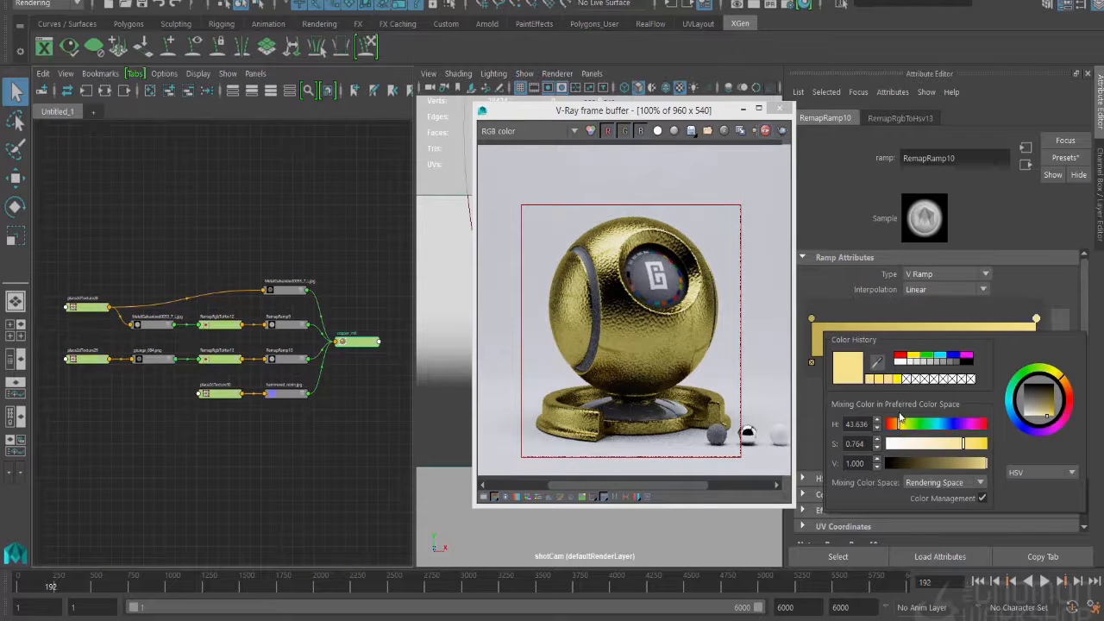
left_click_drag(899, 423, 895, 424)
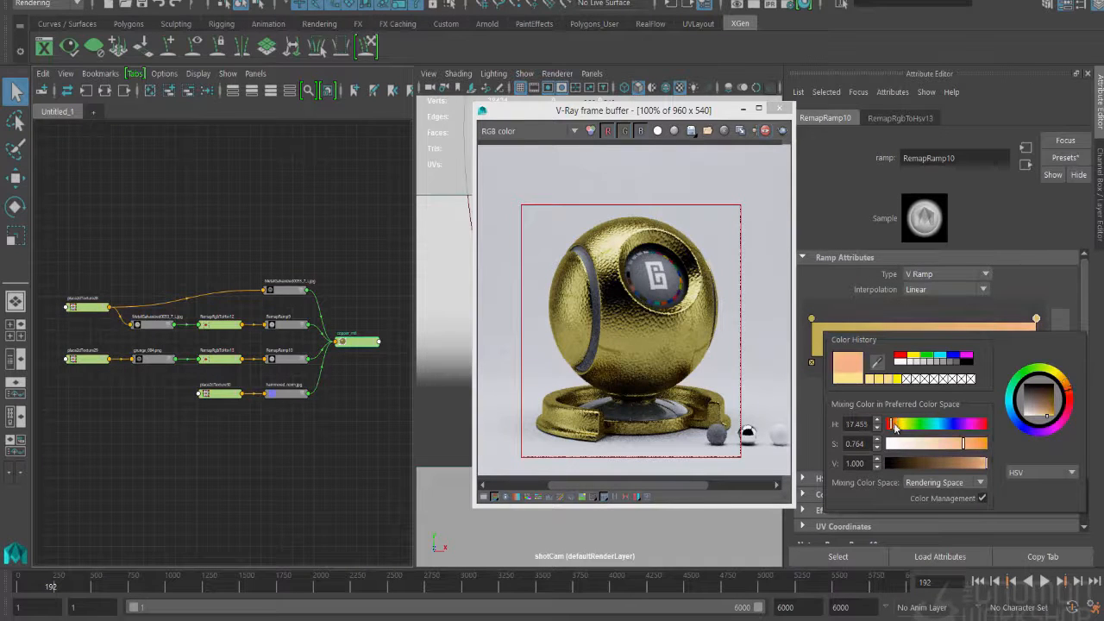
- Recolour the start colour of the reflection ramp to copper orange and make it slightly darker than the end colour
left_click(811, 319)
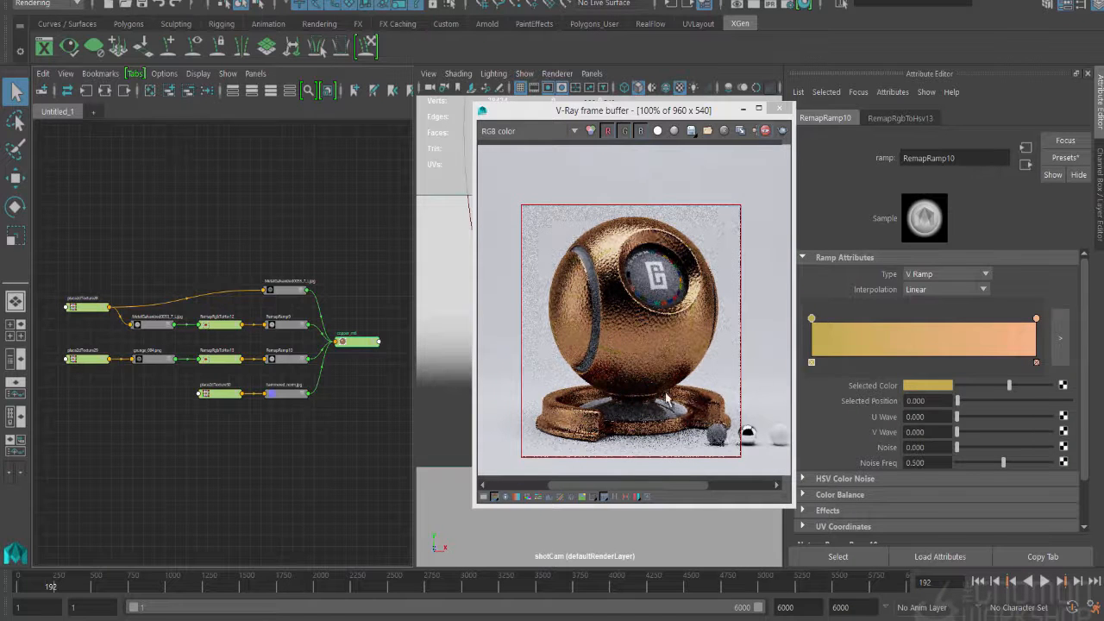
left_click(929, 385)
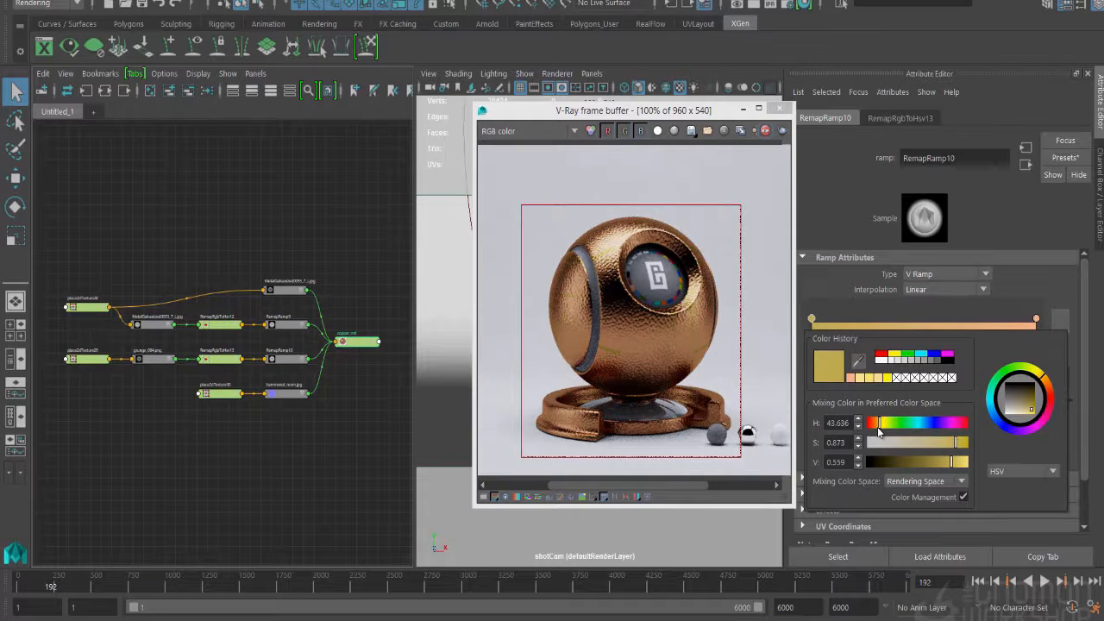
left_click_drag(880, 429, 874, 425)
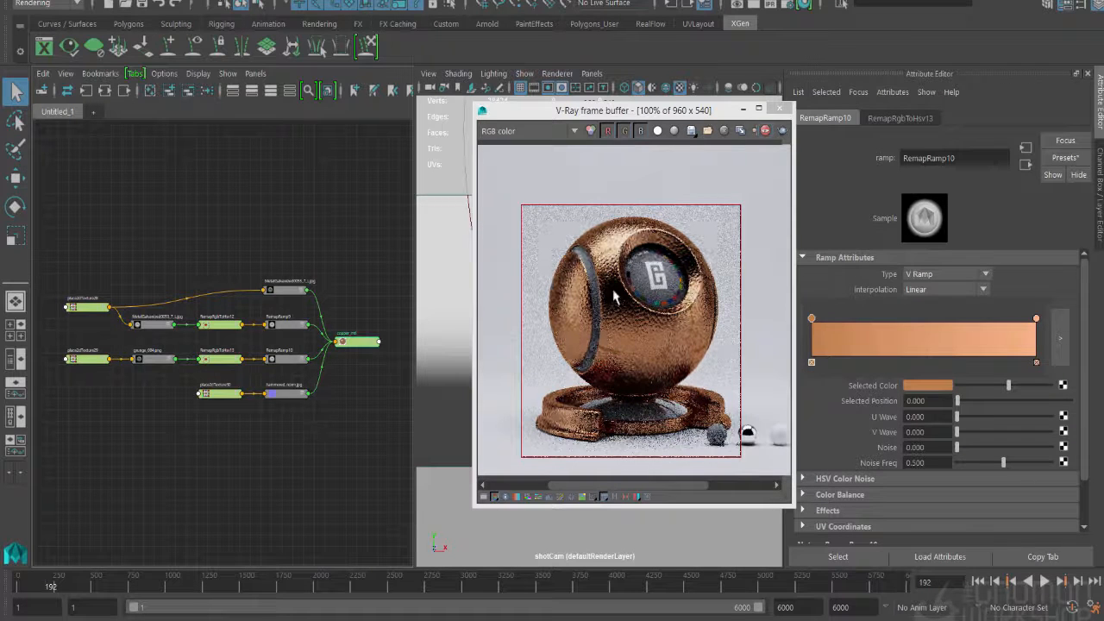
left_click(812, 363)
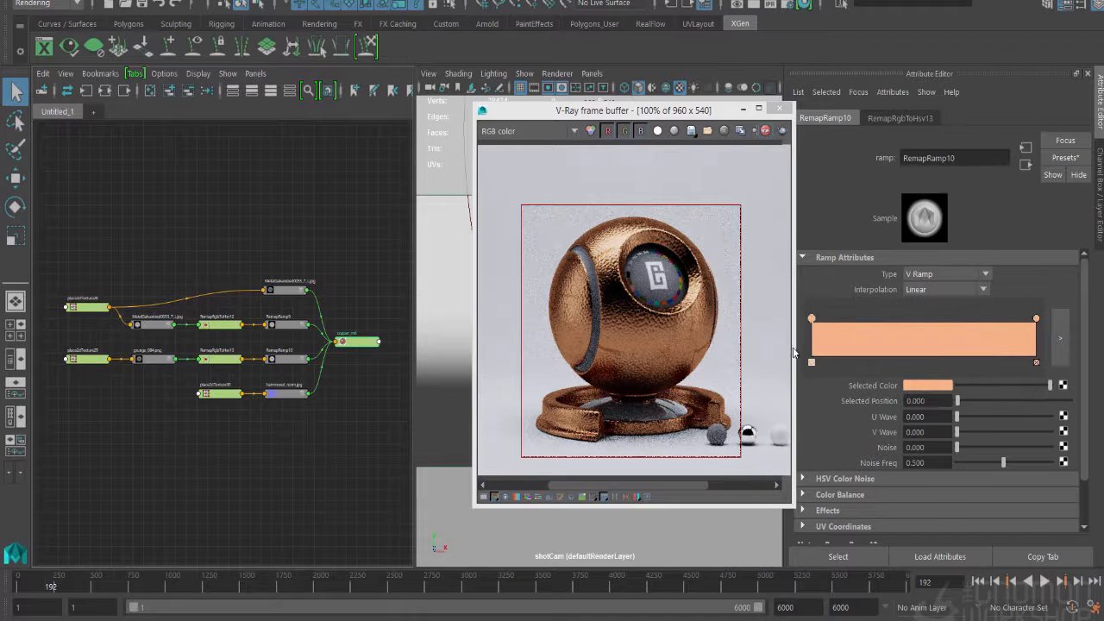
left_click_drag(1050, 385, 1024, 389)
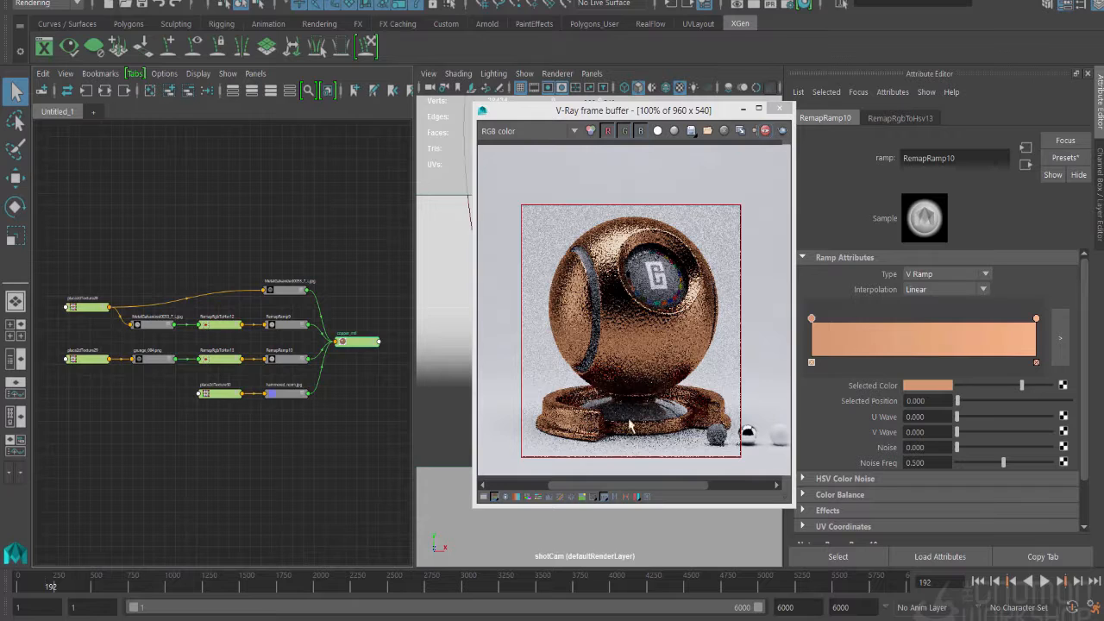
- Select copper_mtl and graph both its input and output connections
left_click(350, 397)
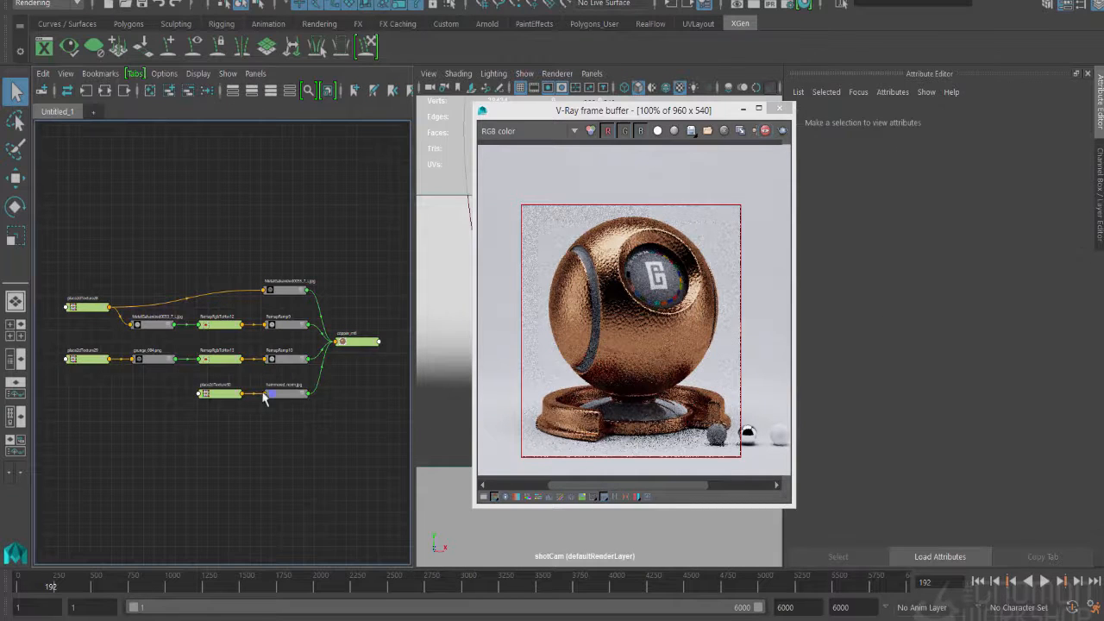
left_click(286, 363)
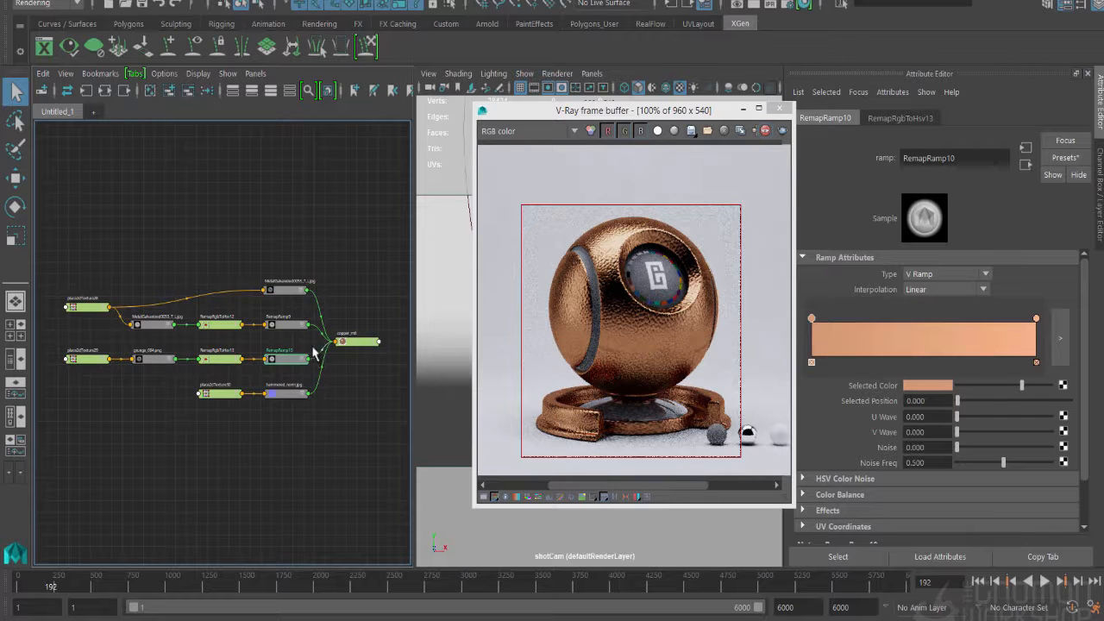
left_click(342, 345)
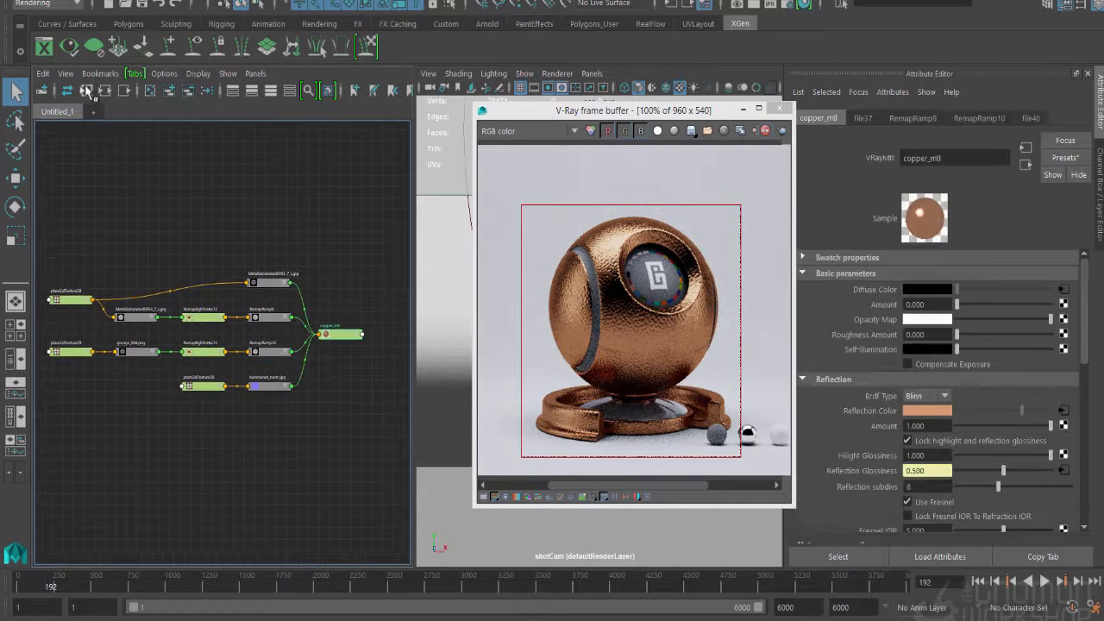
- Create a VRayBlendMtl node in the empty area below copper_mtl
left_click(313, 395)
key("Tab")
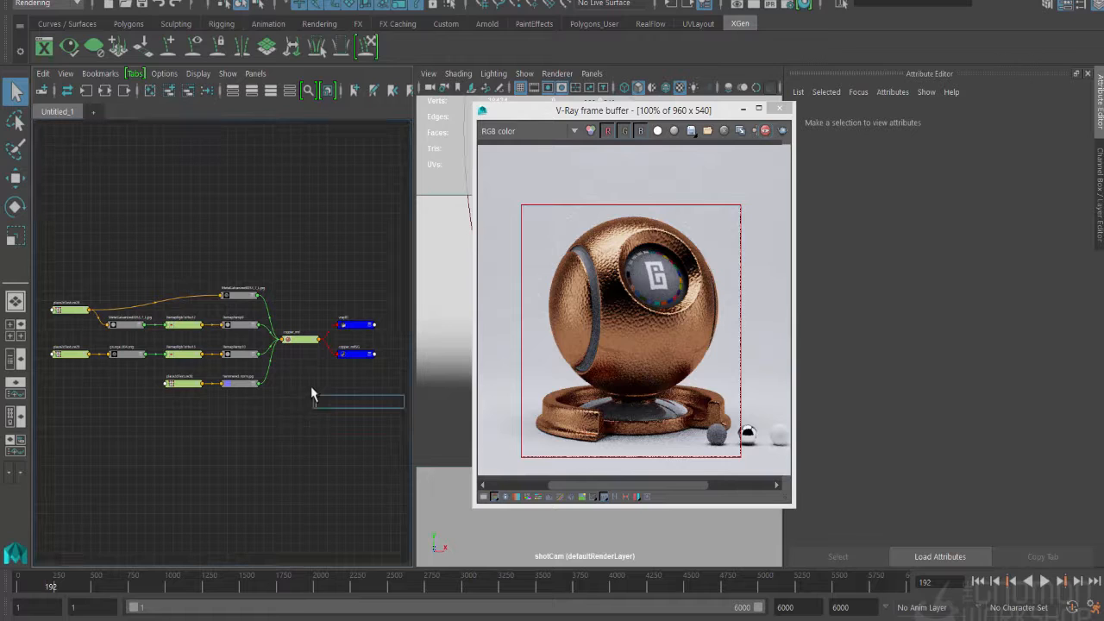
type("vray")
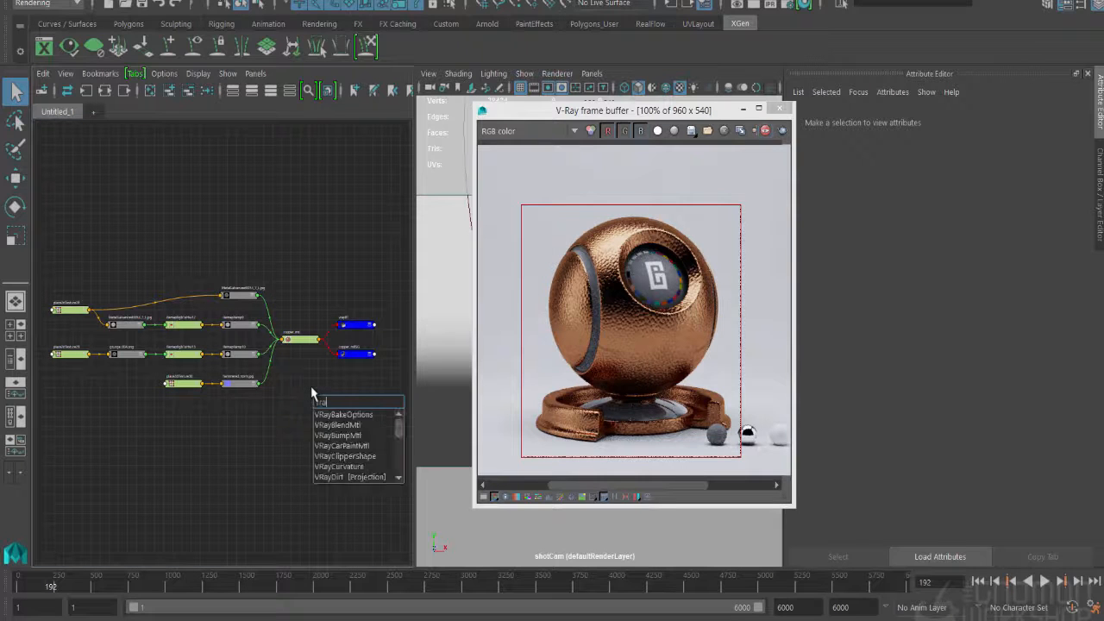
type("blen")
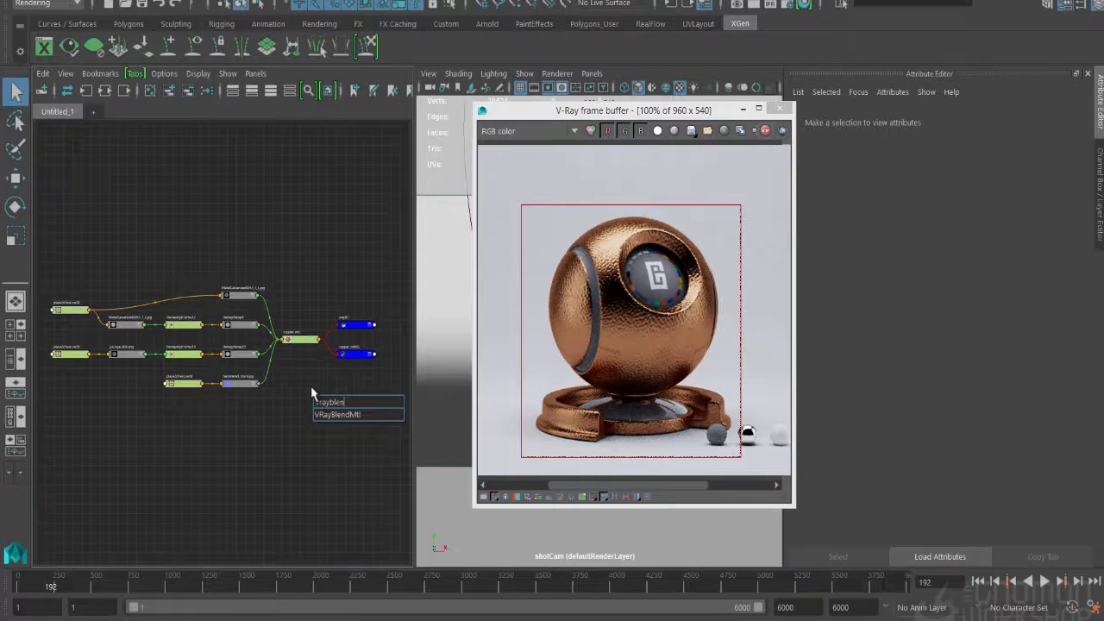
type("dmtl")
key("Return")
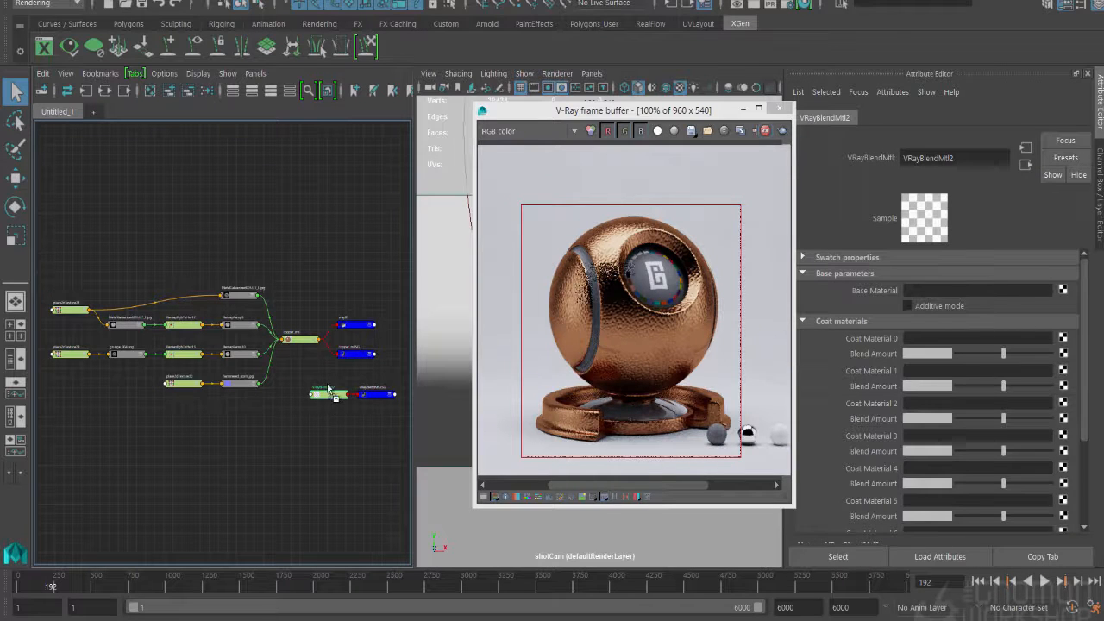
- Plug copper_mtl into the blend material's Base Material, route the blend to copper_mtl's shading group, and delete the blend's own shading group
mouse_move(335, 394)
middle_mouse_down()
mouse_move(352, 356)
mouse_move(876, 294)
middle_mouse_up()
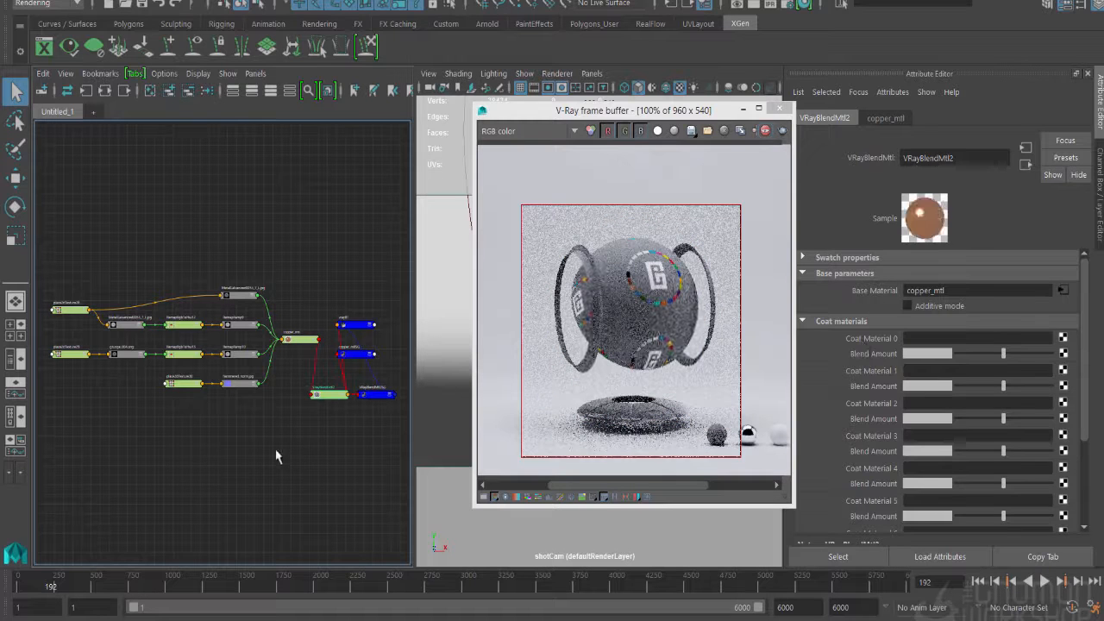
key("Delete")
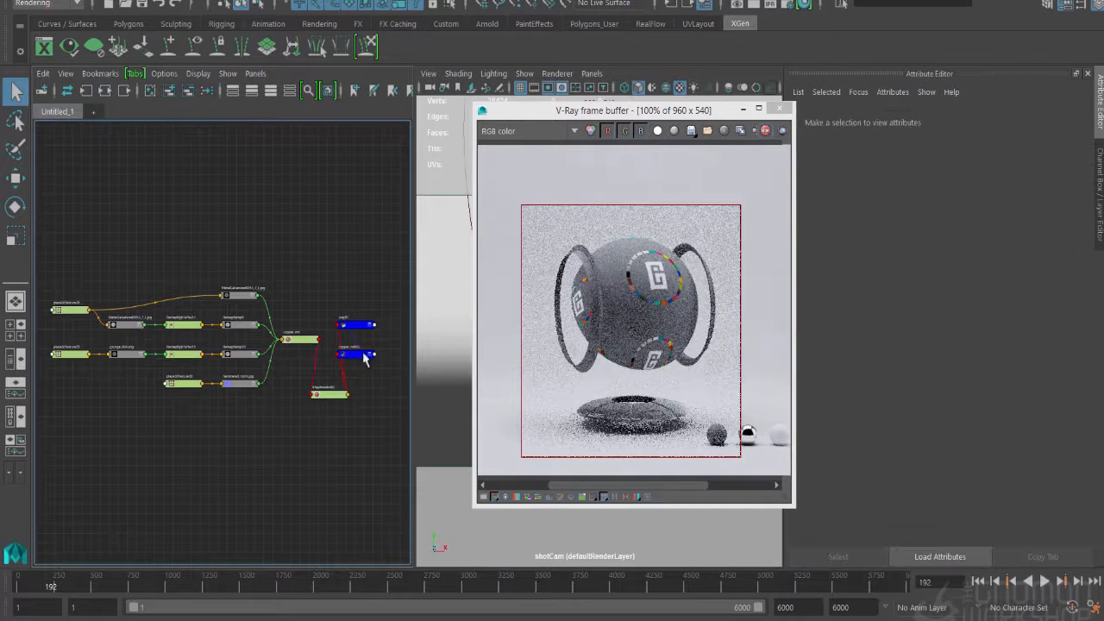
key("Tab")
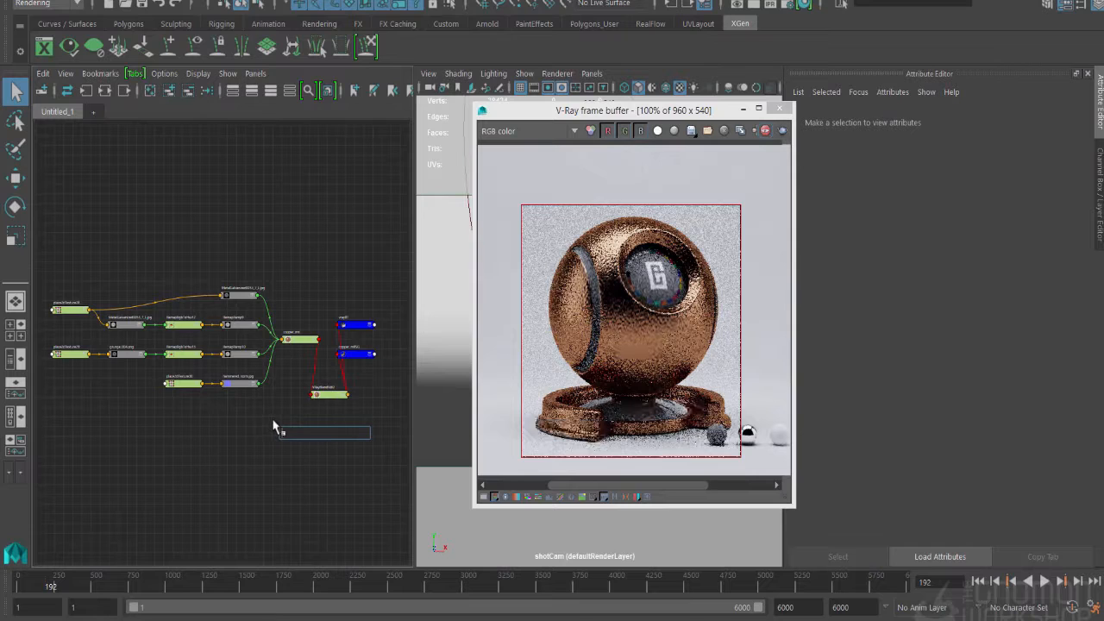
type("ayb")
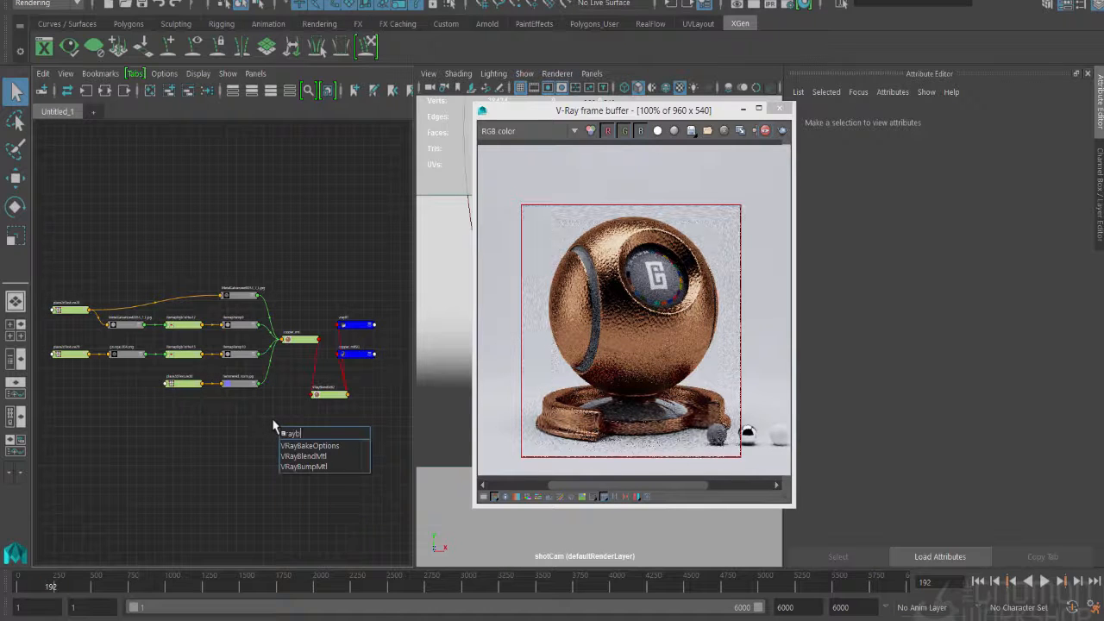
key("Down")
key("Down")
key("Return")
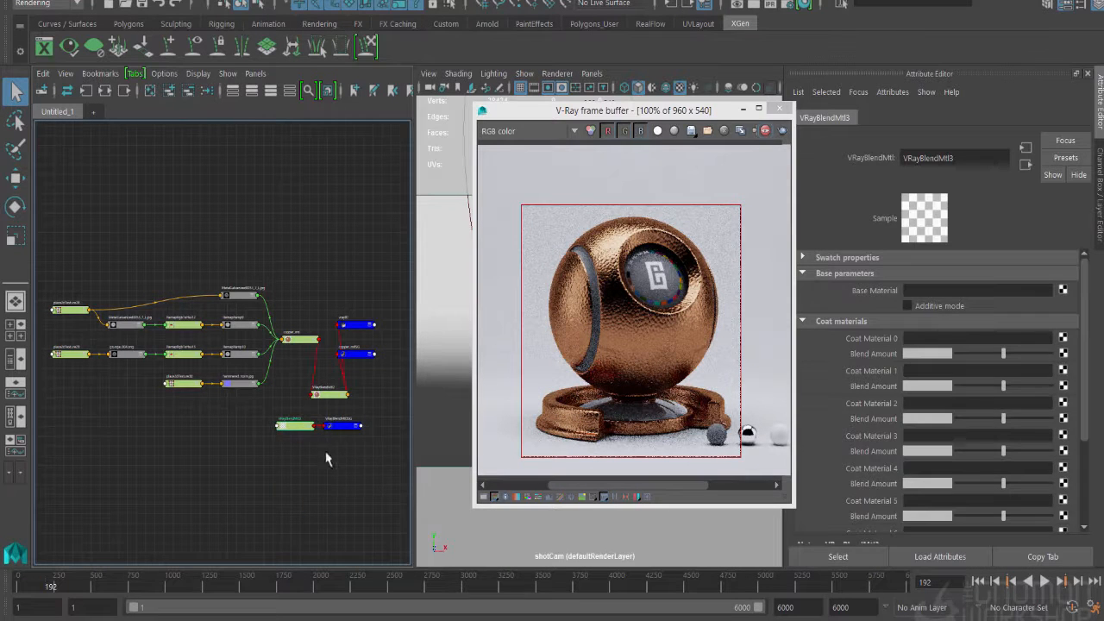
key("Delete")
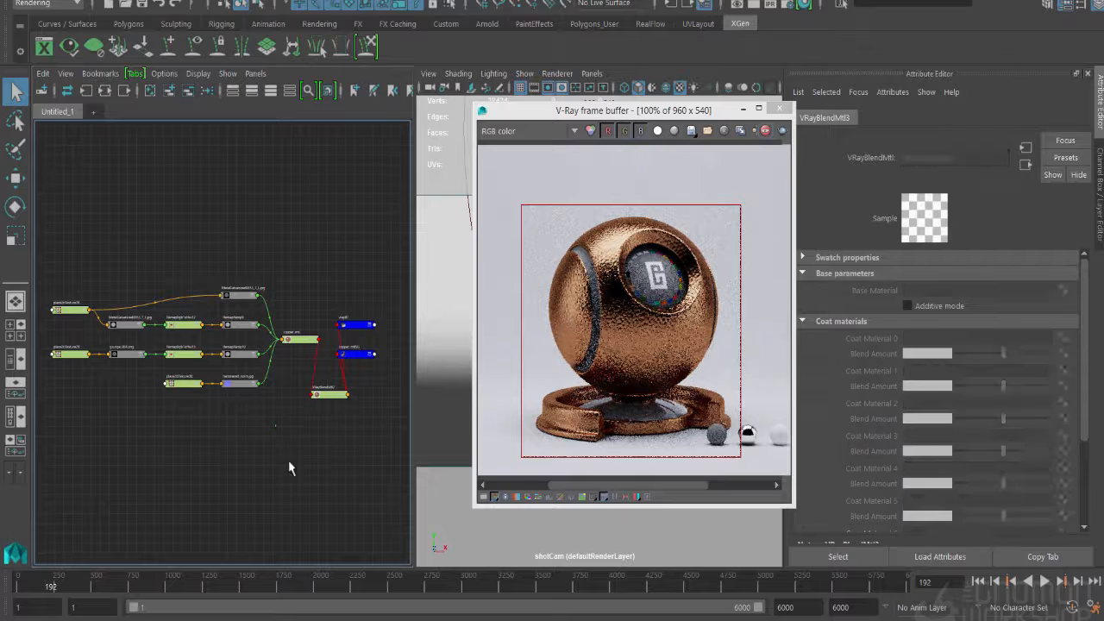
- Create a VRayMtl node below the blend material for the coat layer
key("Tab")
type("vray")
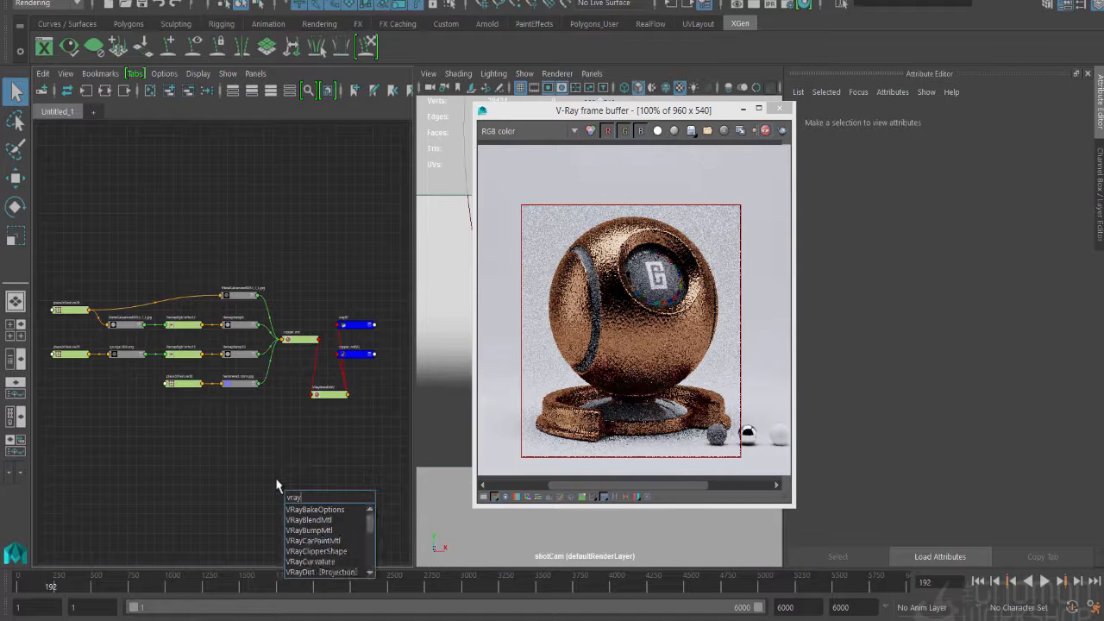
type("mtl")
key("Down")
key("Return")
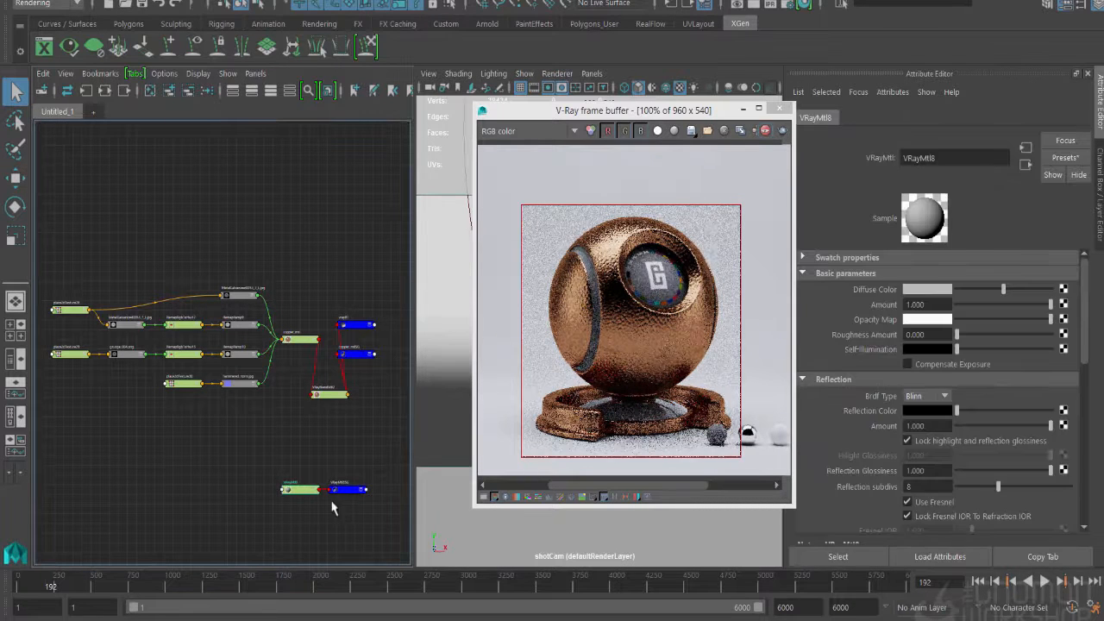
- Set the new VRayMtl's diffuse colour to a dark teal green with hue 161.455, saturation 0.497 and value 0.096
left_click(928, 289)
left_click(904, 326)
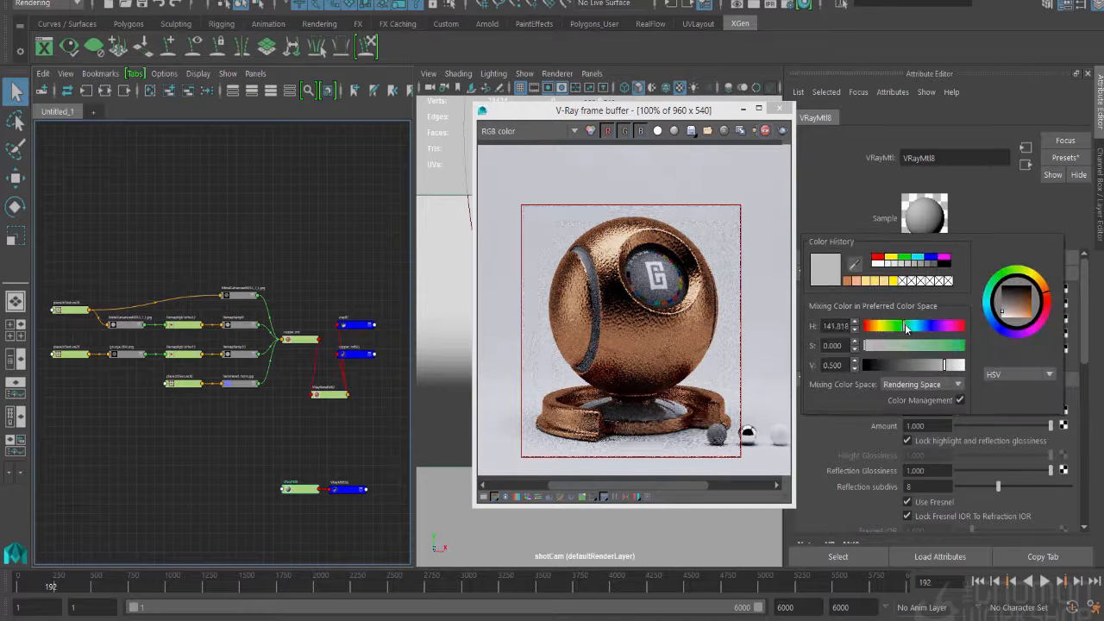
left_click(915, 346)
left_click(909, 326)
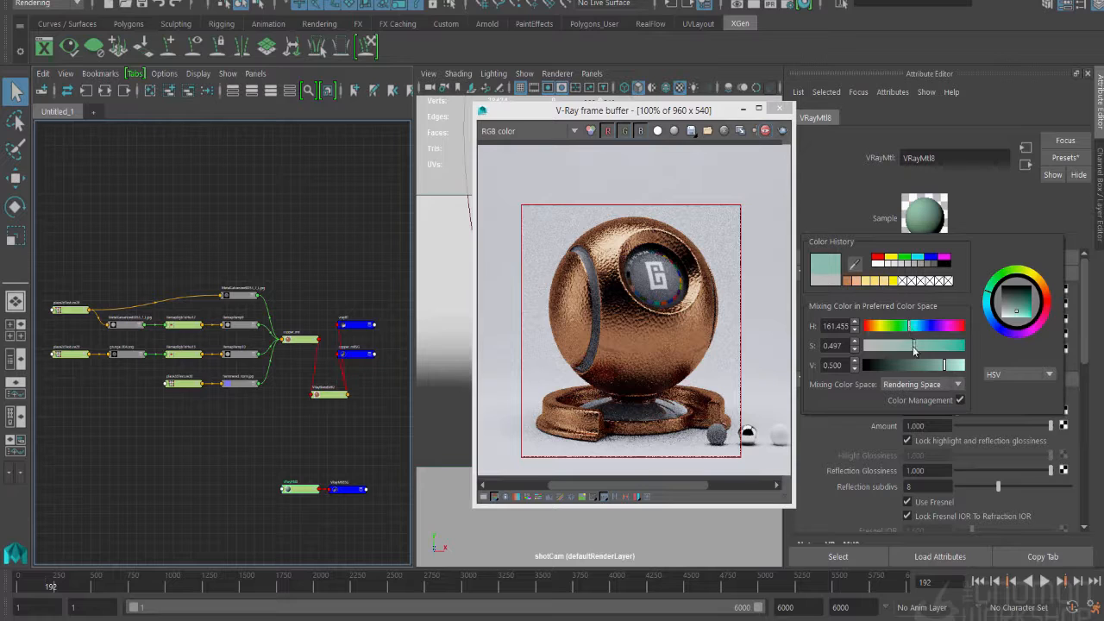
left_click_drag(944, 365, 903, 371)
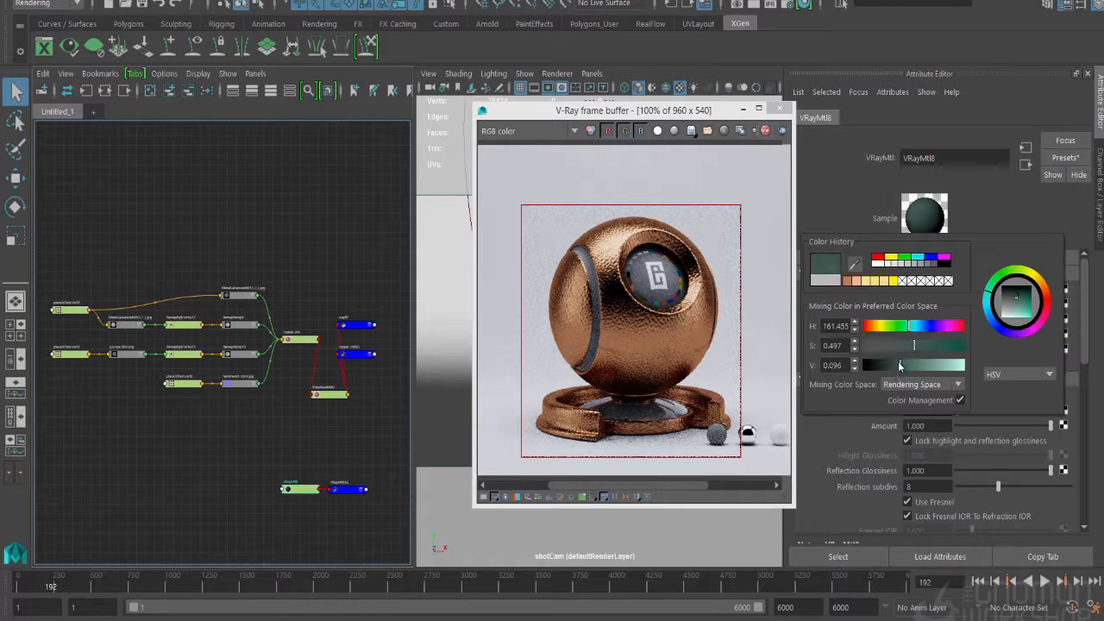
- Give the green VRayMtl a grey reflection colour and lower its reflection glossiness
left_click_drag(973, 411, 984, 410)
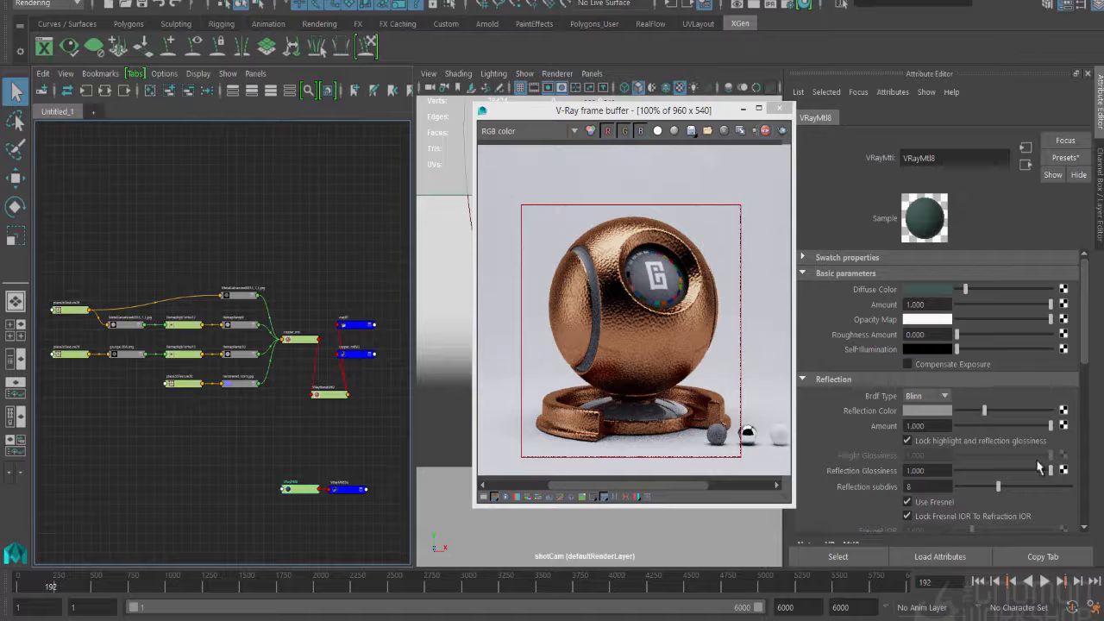
left_click_drag(1040, 470, 1008, 471)
- Create a solidFractal texture node between the blend material and the green VRayMtl
left_click(290, 464)
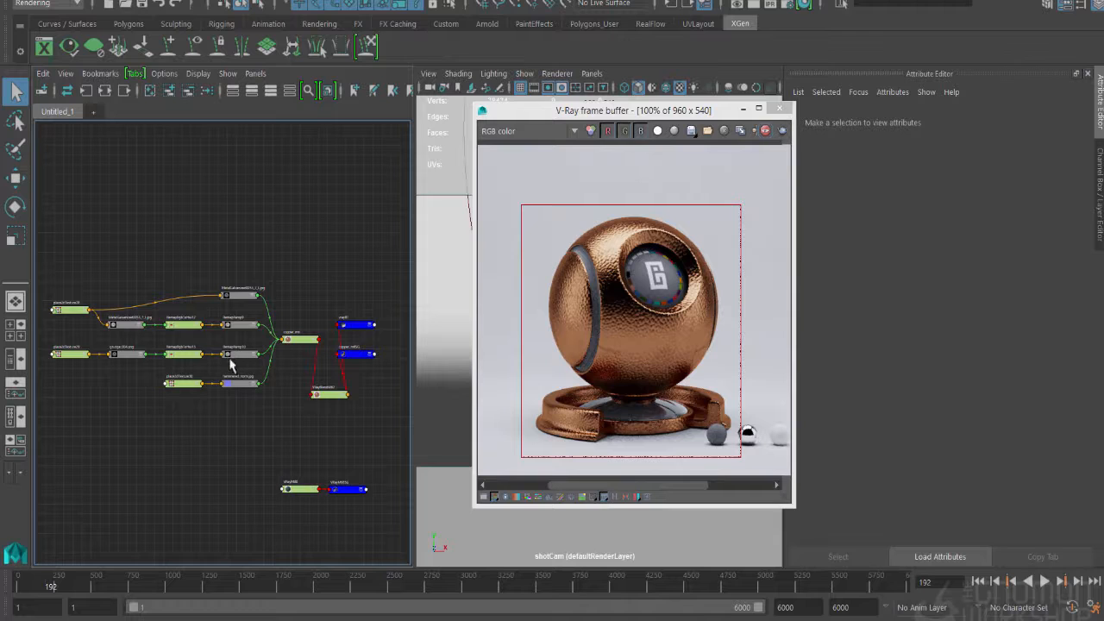
key("Tab")
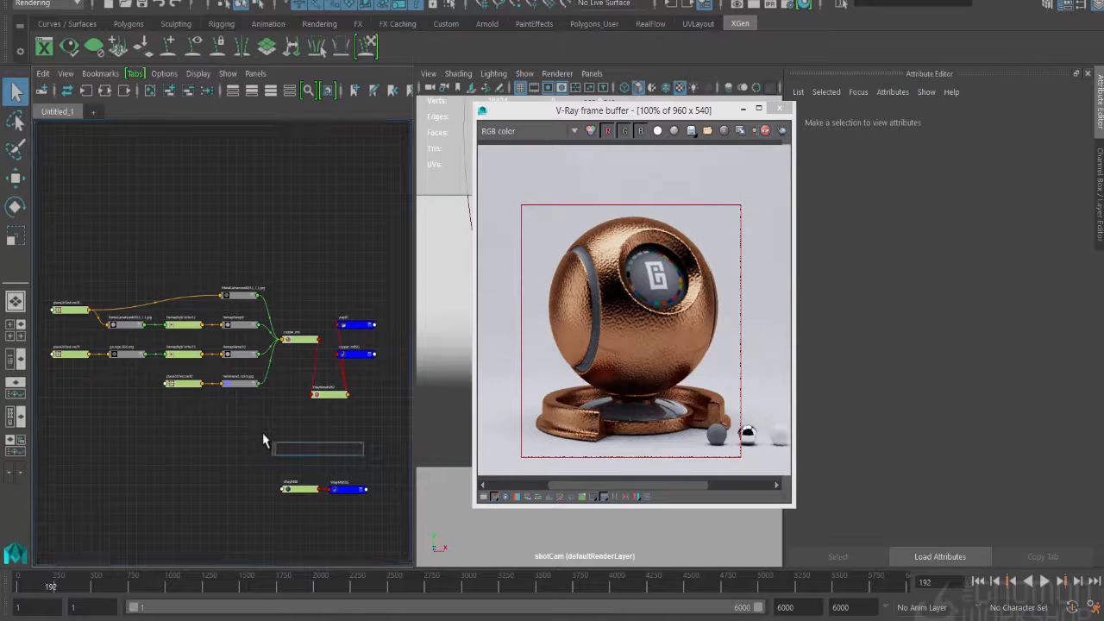
type("solid")
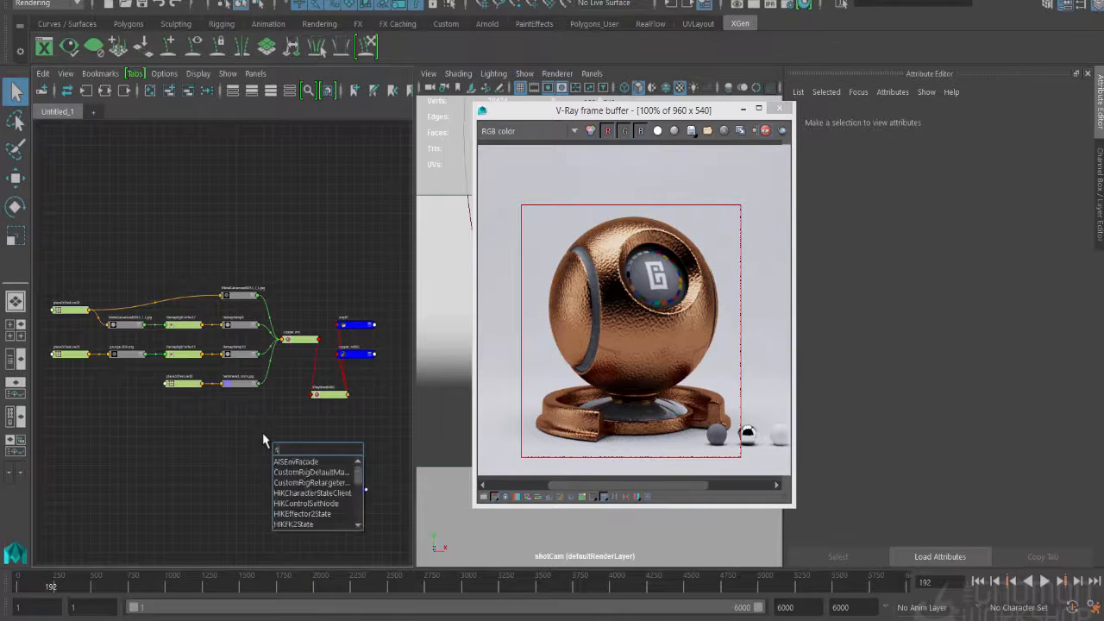
key("Down")
key("Down")
key("Return")
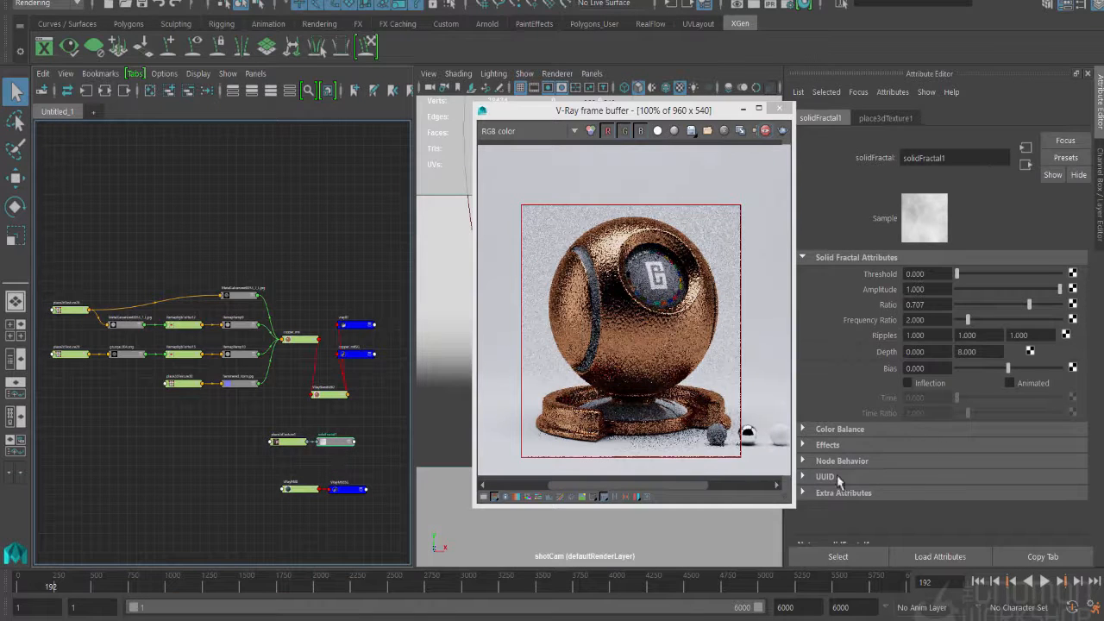
- Insert a Color Remap for the solidFractal texture from its effects settings
left_click(829, 445)
scroll(933, 451, "down", 2)
left_click(978, 466)
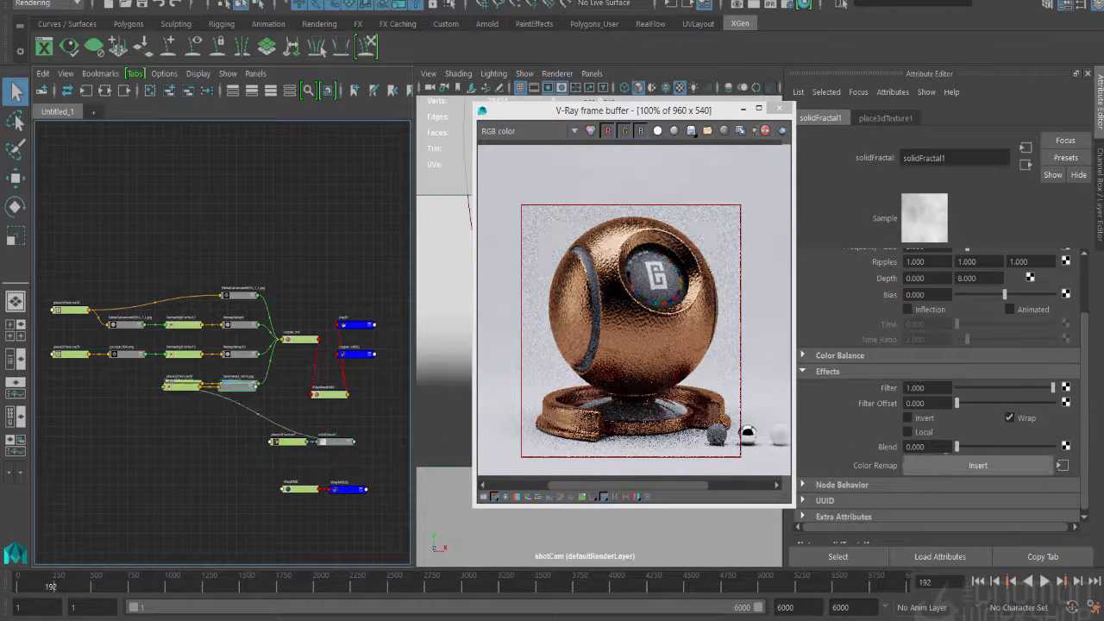
- Move the inserted remap ramp and RemapRgbToHsv nodes beside solidFractal, and spread its 3D placement node away from it
left_click_drag(230, 387, 343, 429)
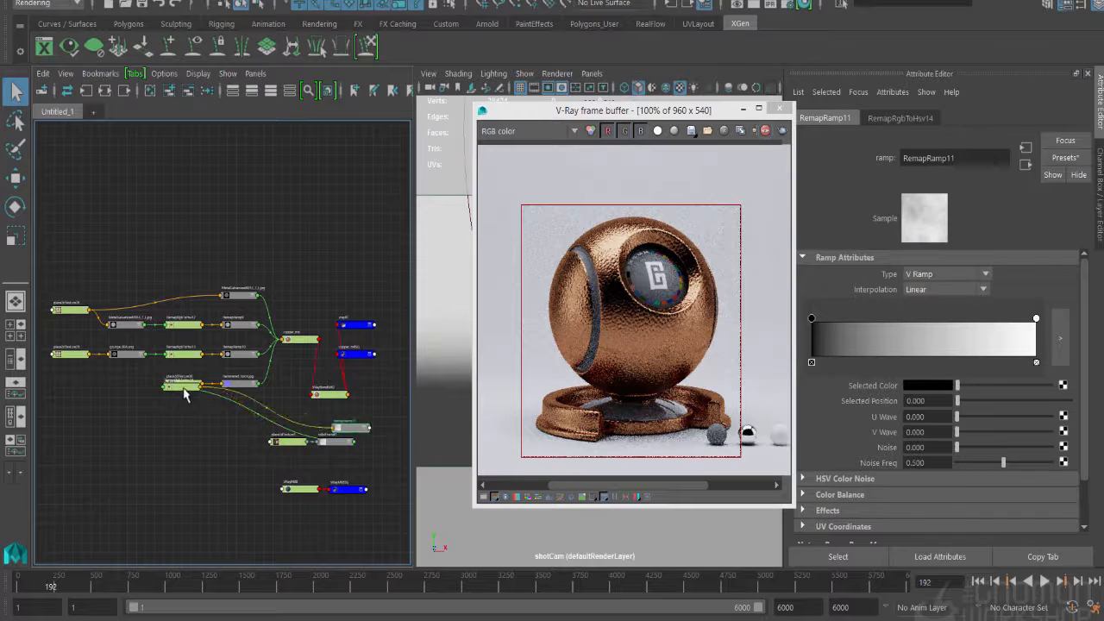
left_click_drag(182, 387, 254, 412)
left_click_drag(302, 442, 252, 441)
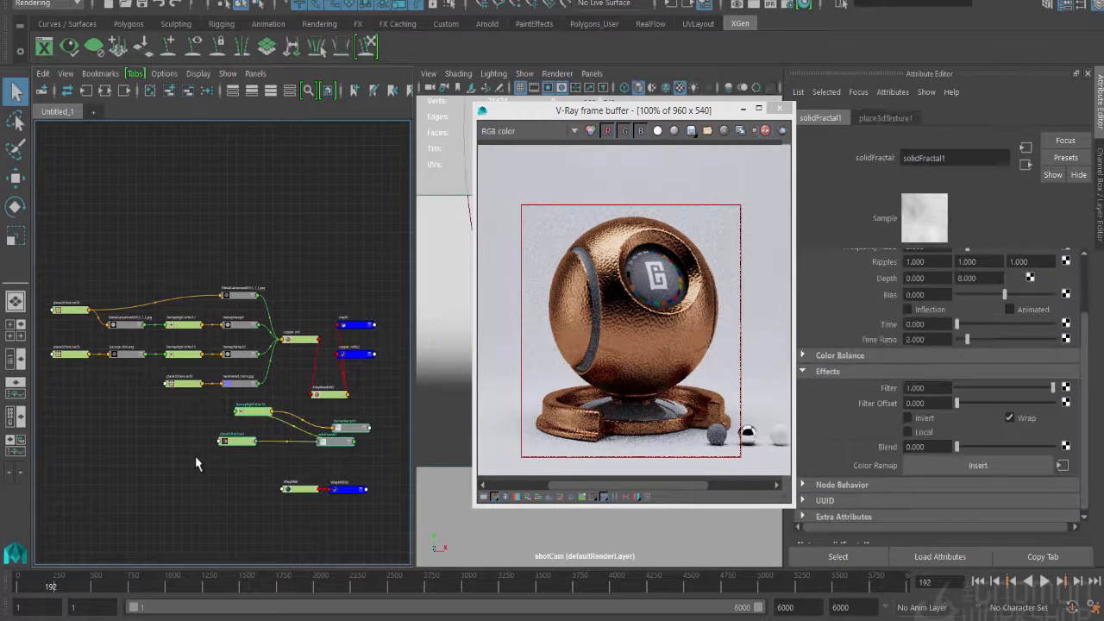
- Delete the solidFractal nodes from the graph, and display the input and output network of rustyMetal_mtl in the Hypershade
key("Delete")
left_click(185, 1)
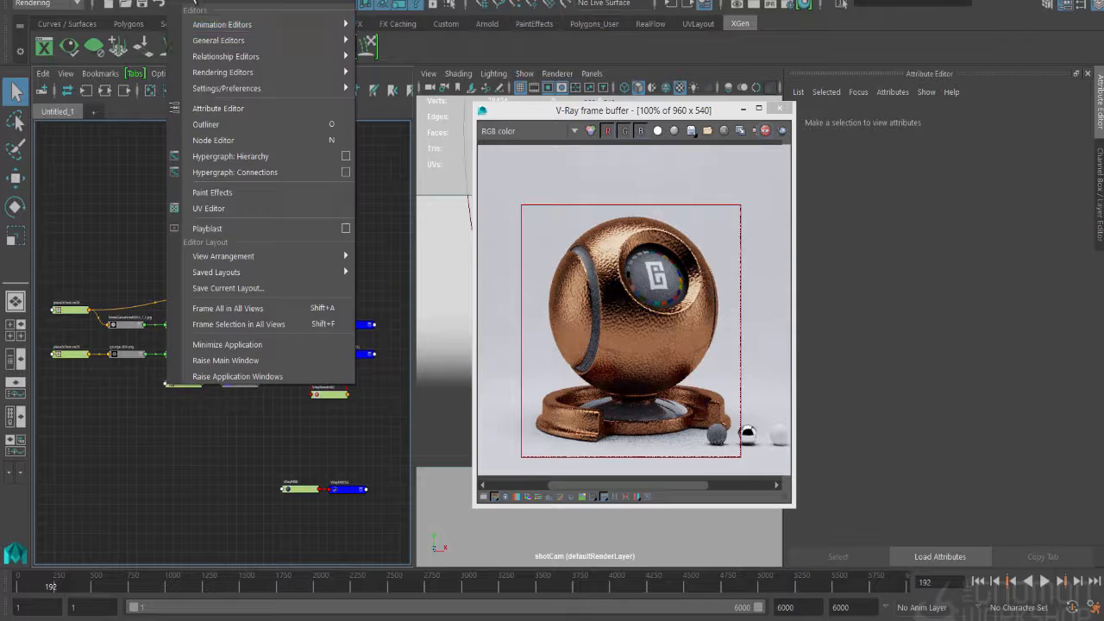
mouse_move(331, 75)
left_click(382, 116)
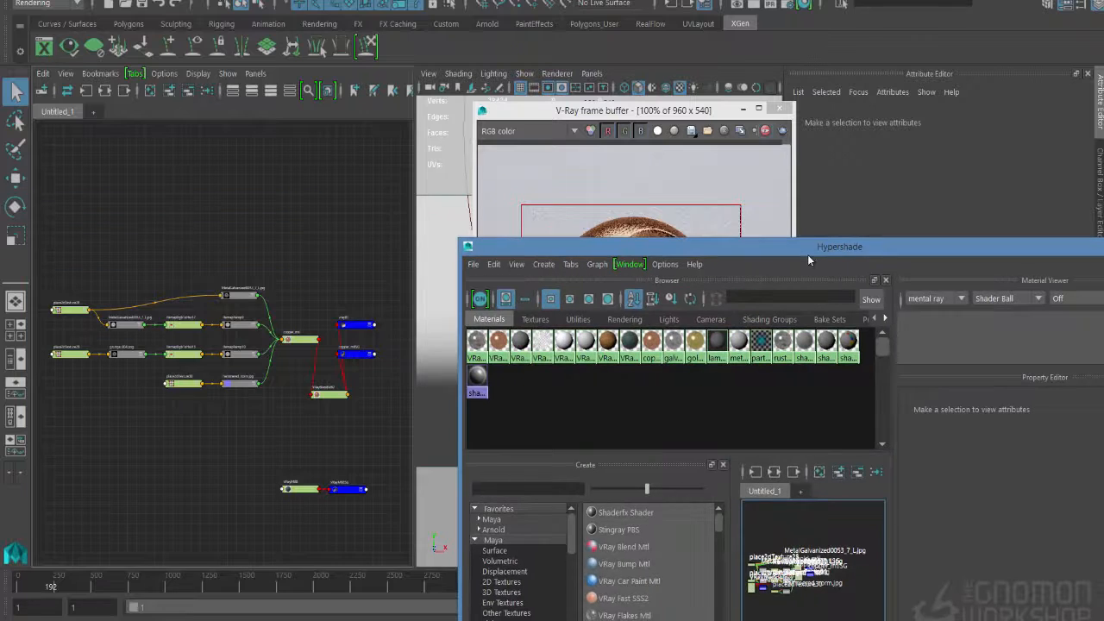
left_click(783, 345)
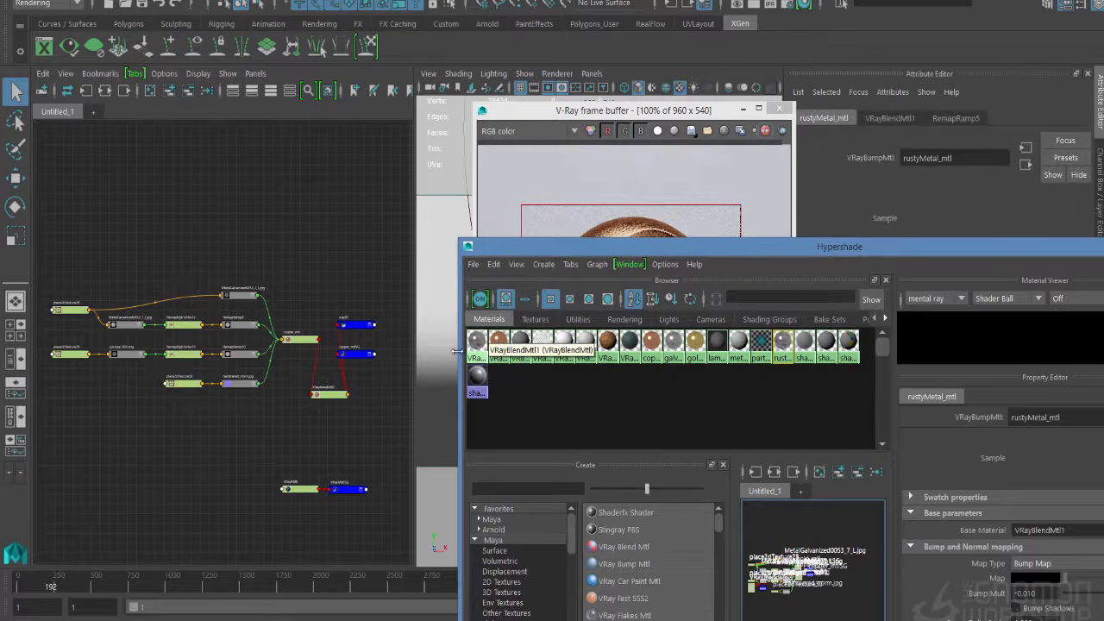
left_click(773, 472)
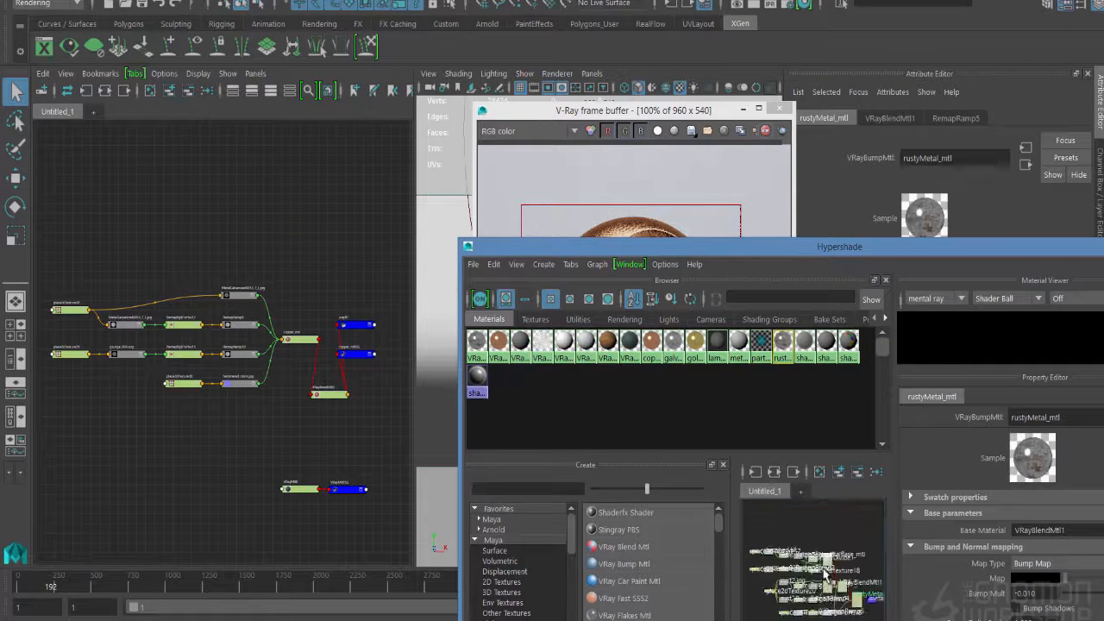
- Locate RemapRamp5 after grunge_003.png in the rusty metal network and add it to the copper node graph
left_click(723, 466)
left_click(518, 466)
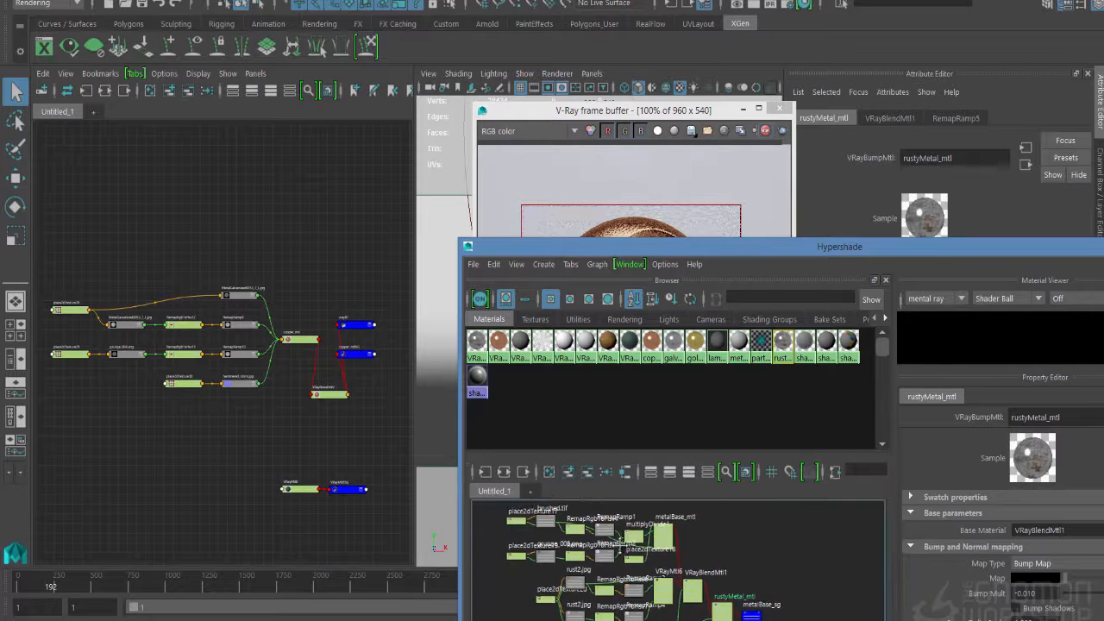
scroll(662, 576, "up", 4)
mouse_move(662, 576)
middle_mouse_down("alt")
mouse_move(679, 620)
mouse_move(759, 620)
mouse_move(641, 556)
mouse_move(660, 476)
mouse_move(676, 504)
mouse_move(601, 455)
mouse_move(580, 501)
middle_mouse_up("alt")
middle_click_drag(571, 577, 511, 511, "alt")
middle_click_drag(678, 578, 569, 581, "alt")
scroll(686, 573, "down", 2)
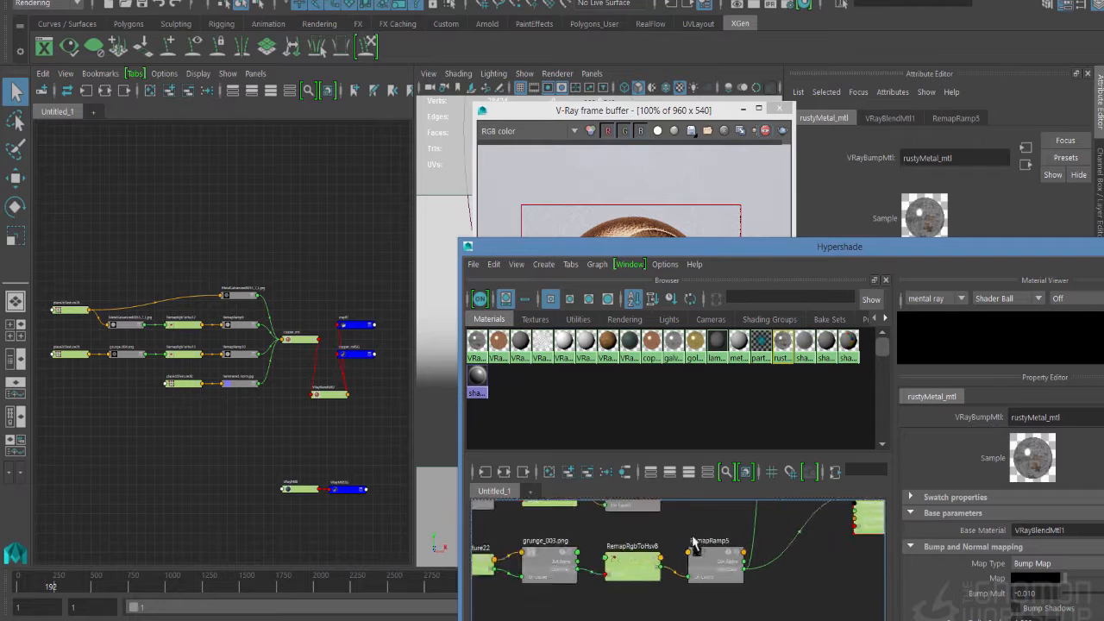
left_click(696, 568)
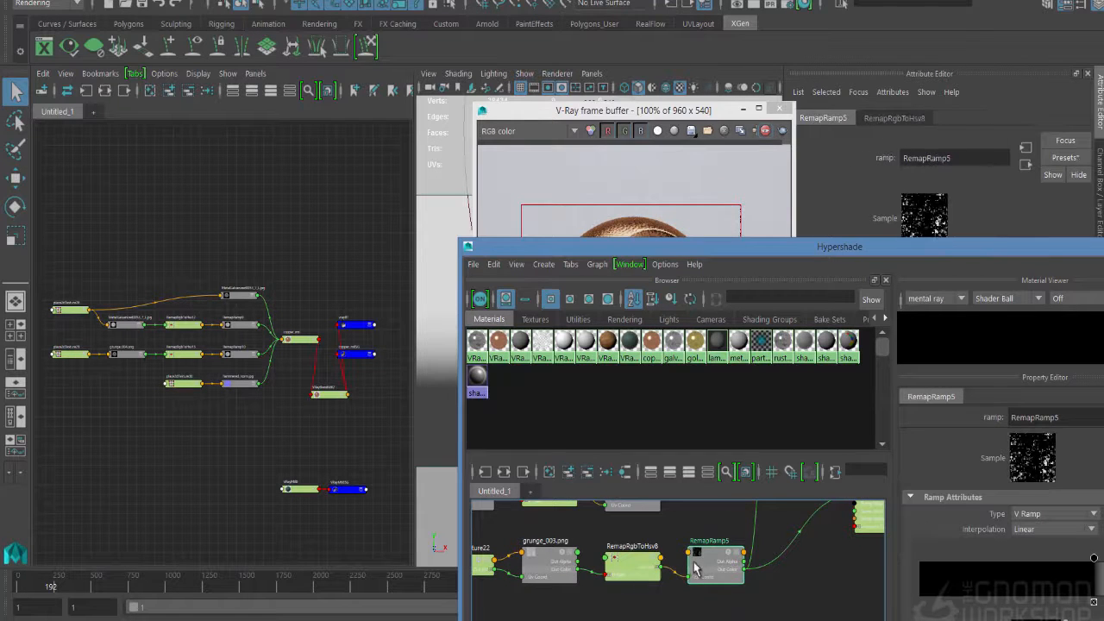
middle_click_drag(703, 565, 281, 526)
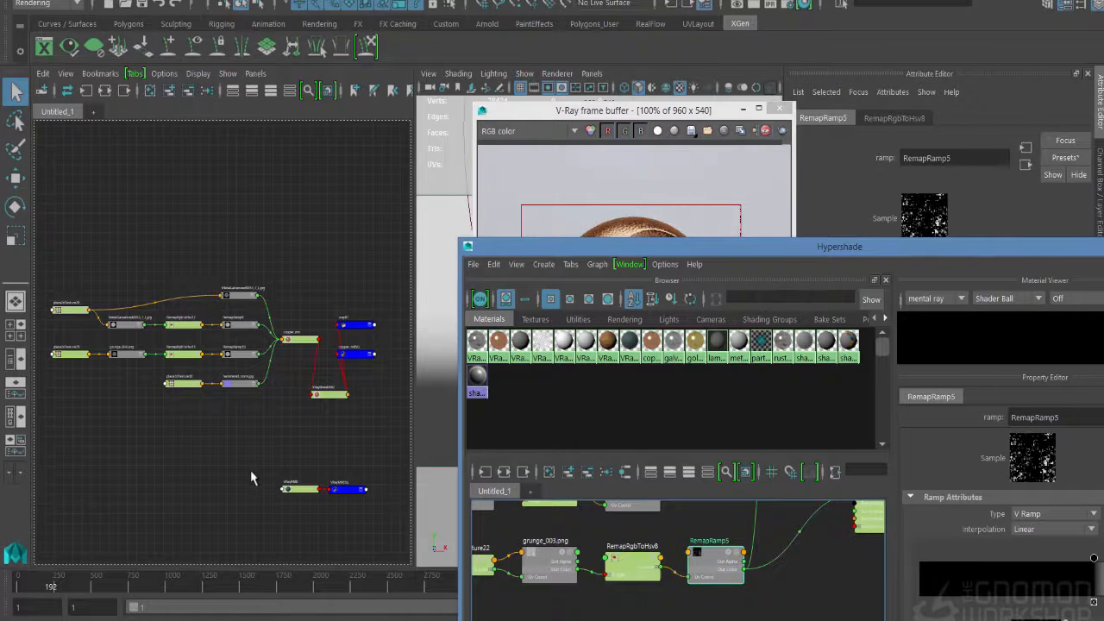
mouse_move(251, 479)
middle_mouse_down()
mouse_move(273, 480)
mouse_move(259, 475)
middle_mouse_up()
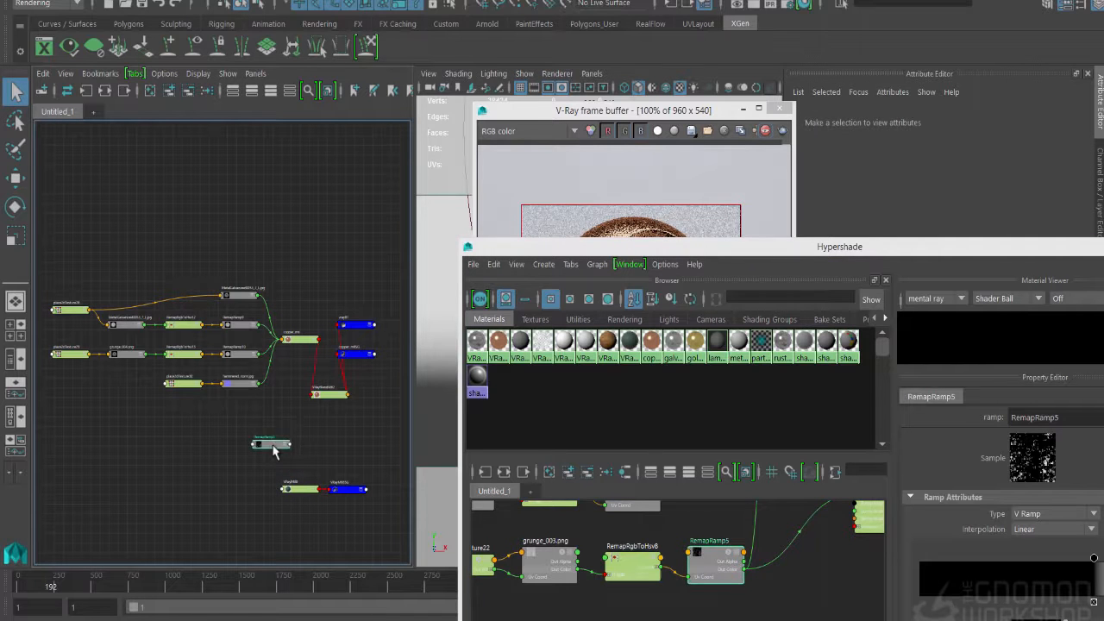
- Map the first coat's blend amount in VRayBlendMtl2 with RemapRamp5, and assign the green VRayMtl8 as Coat Material 0
left_click(328, 397)
left_click_drag(624, 250, 604, 495)
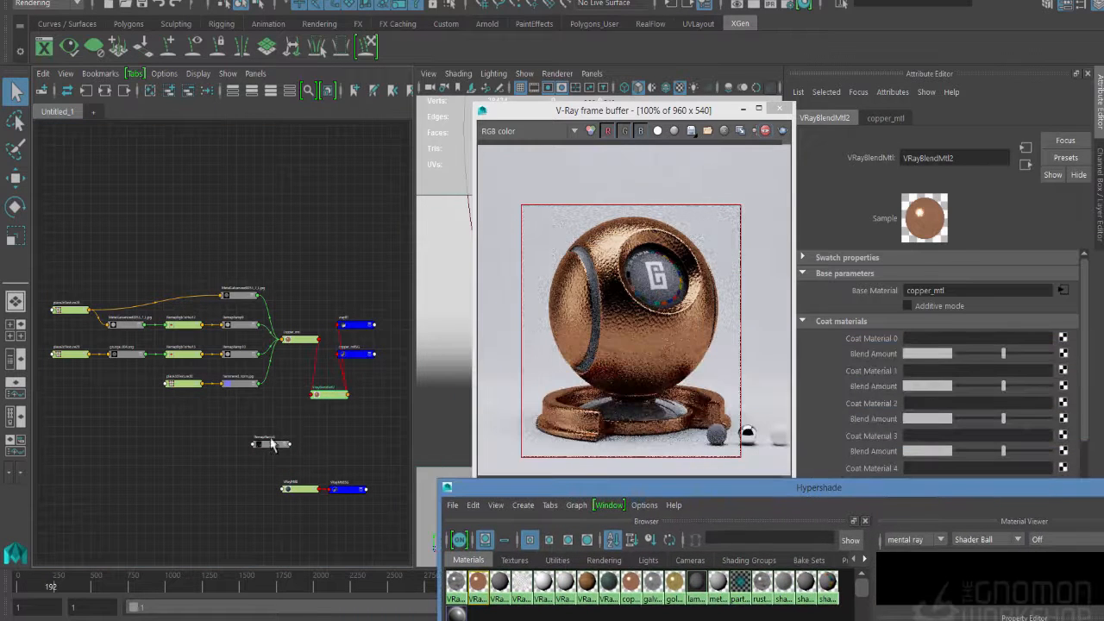
middle_click_drag(272, 444, 870, 354)
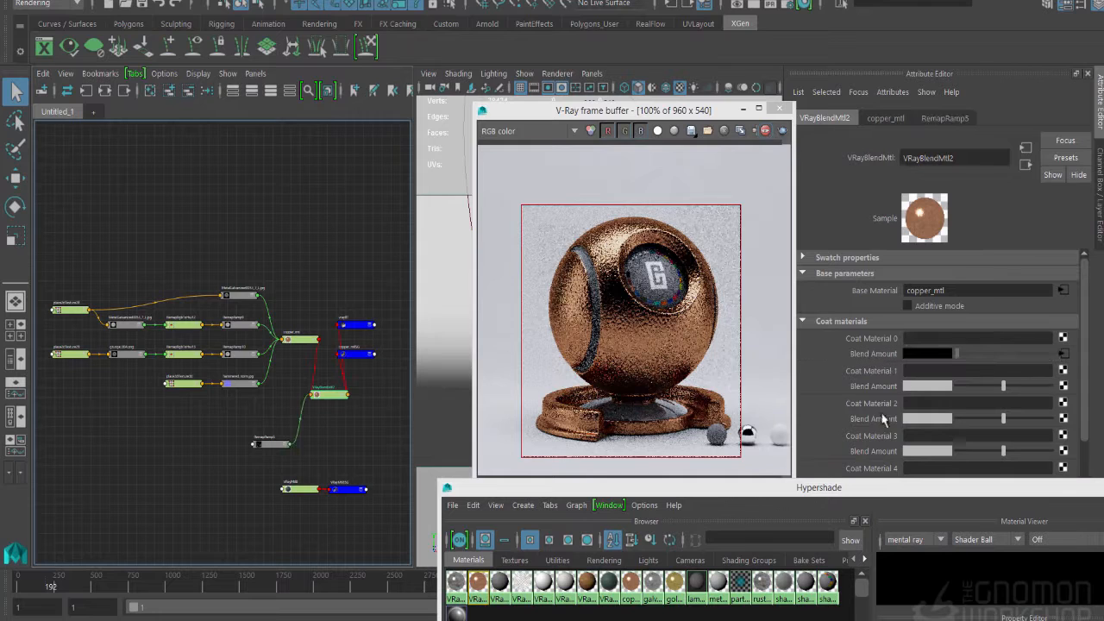
middle_click_drag(293, 490, 862, 345)
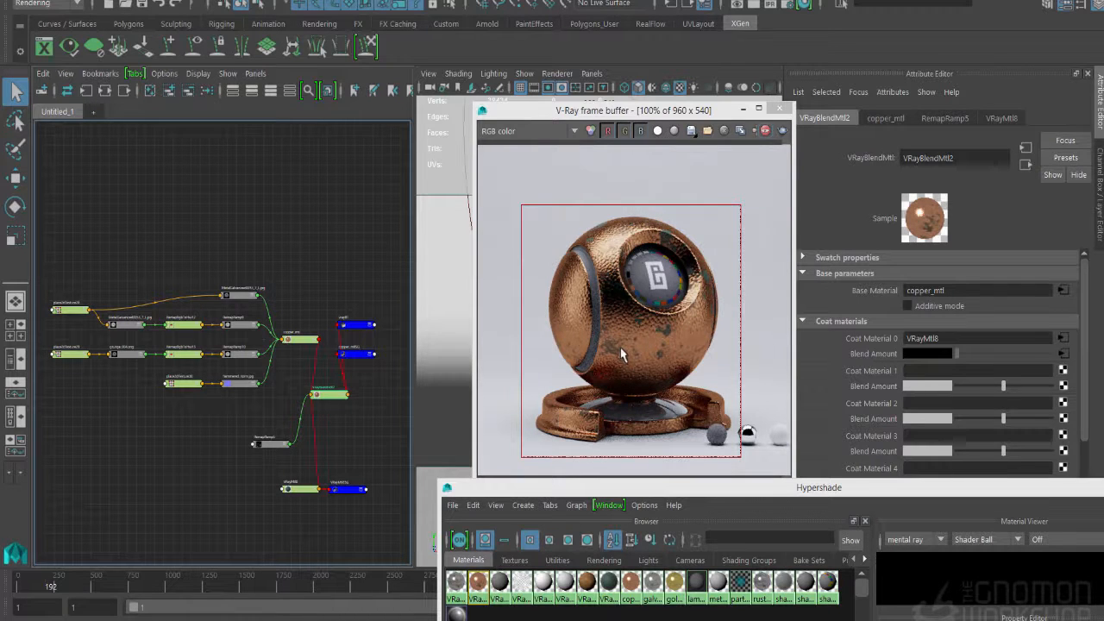
- Fine-tune the brightness of the green VRayMtl8's diffuse colour to a slightly darker patina tone
left_click(300, 491)
left_click_drag(965, 290, 982, 290)
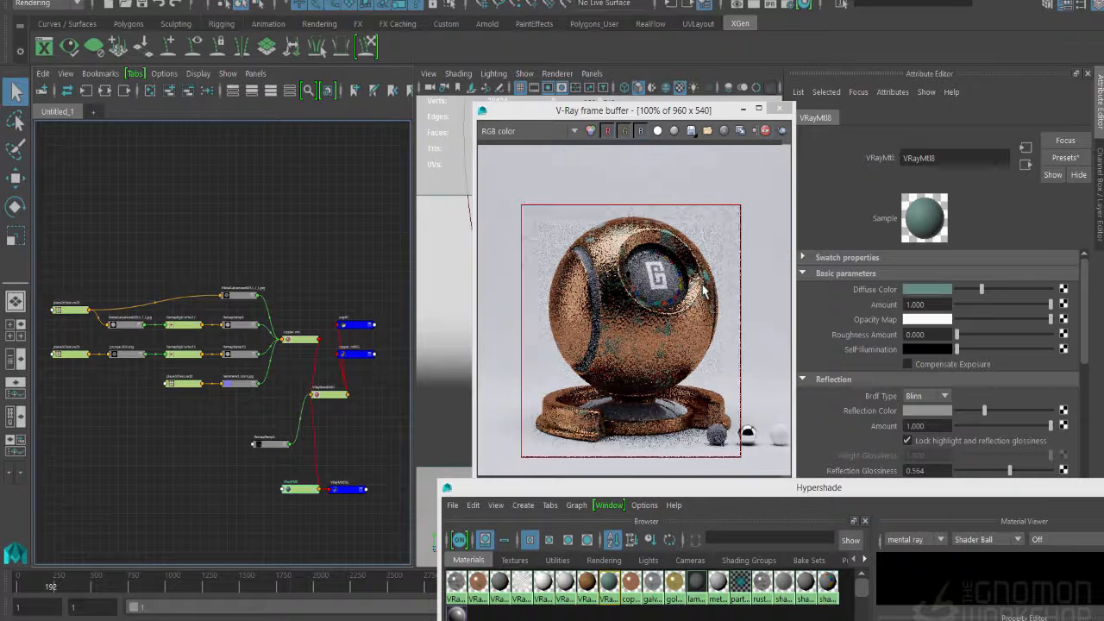
left_click_drag(982, 290, 974, 292)
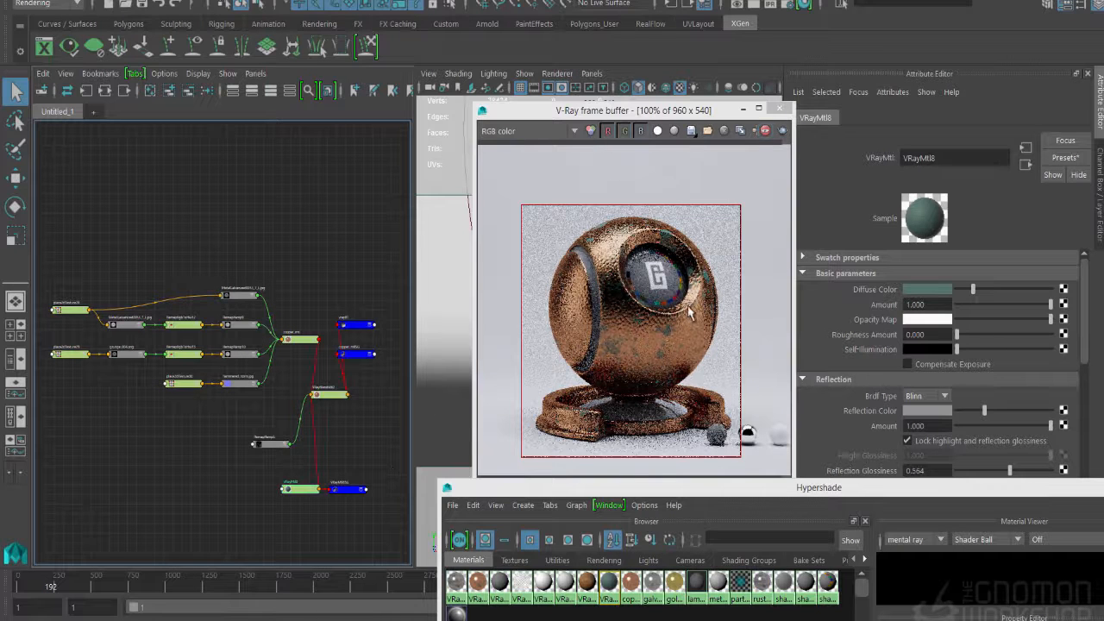
left_click(354, 505)
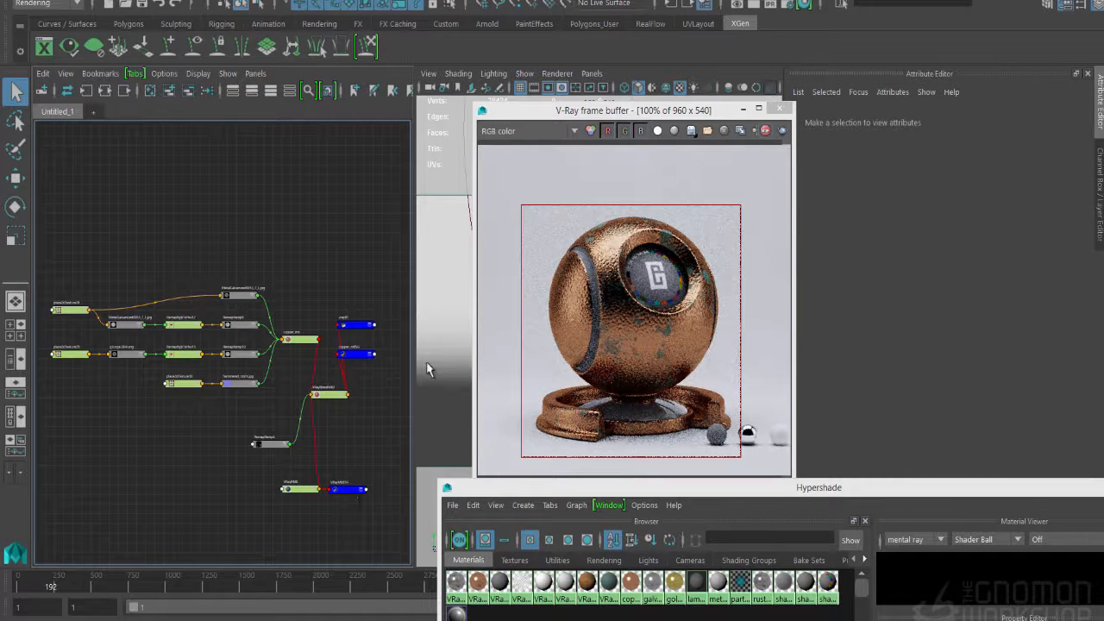
key("r")
key("b")
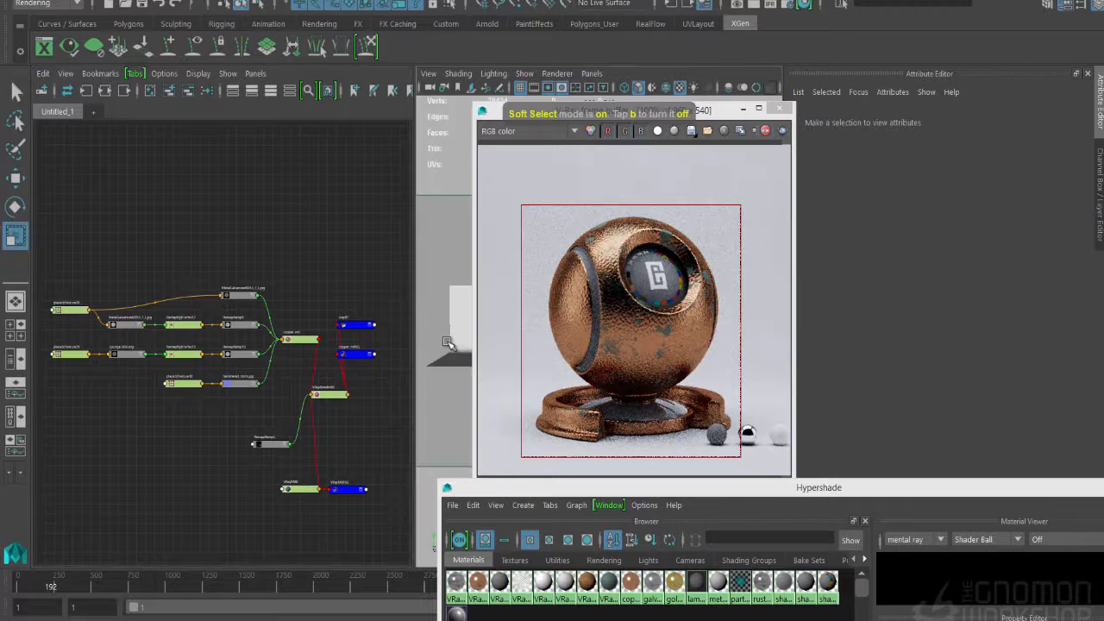
left_click(377, 401)
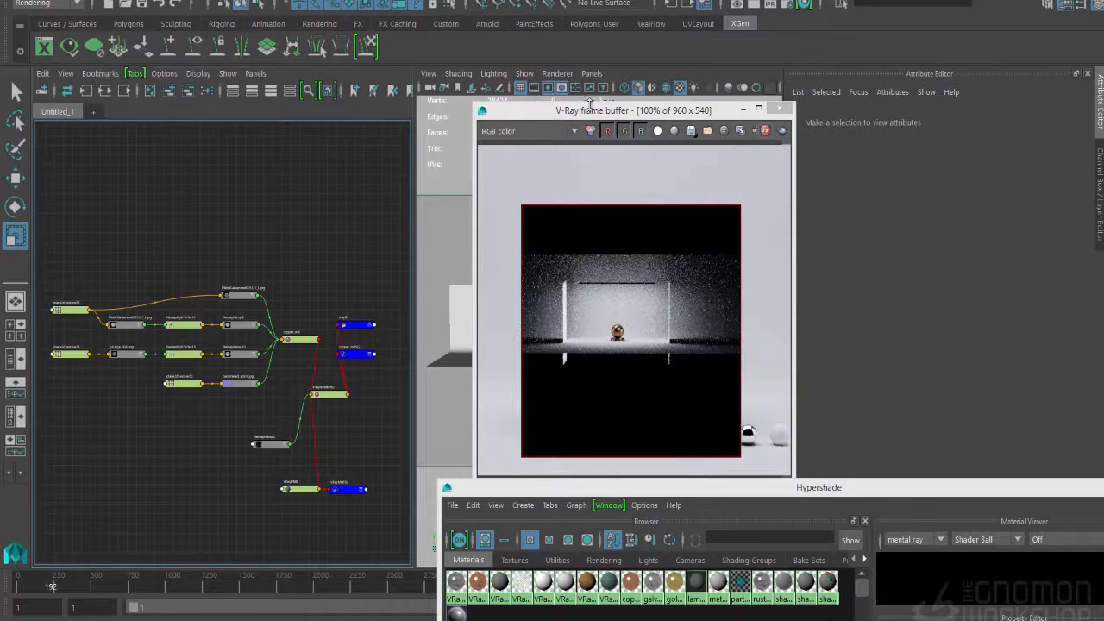
left_click_drag(592, 103, 841, 189)
key("q")
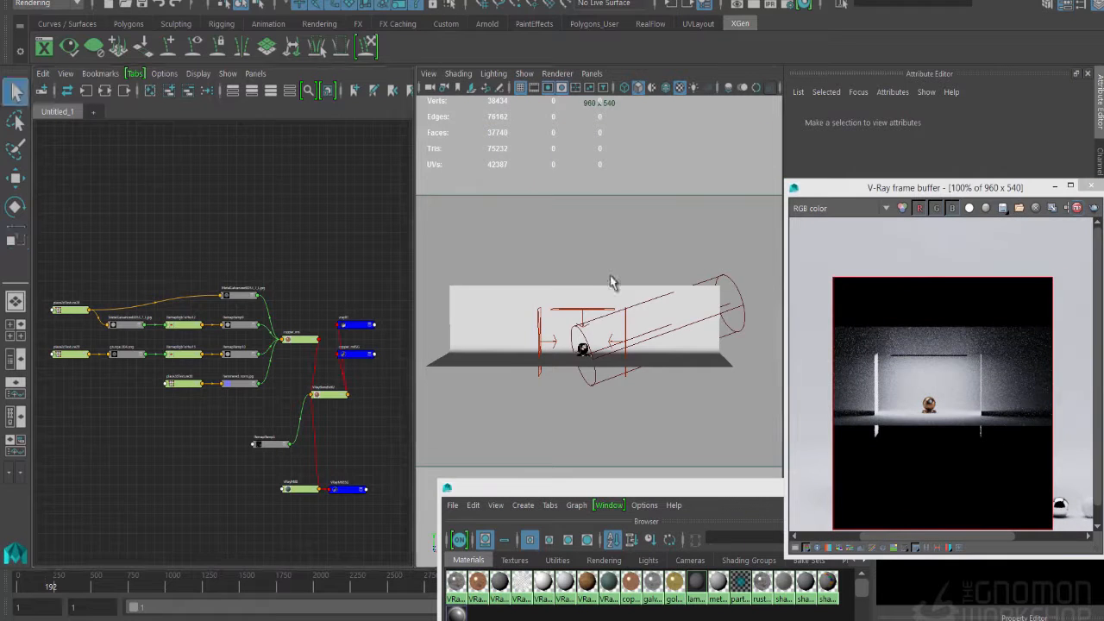
key("[")
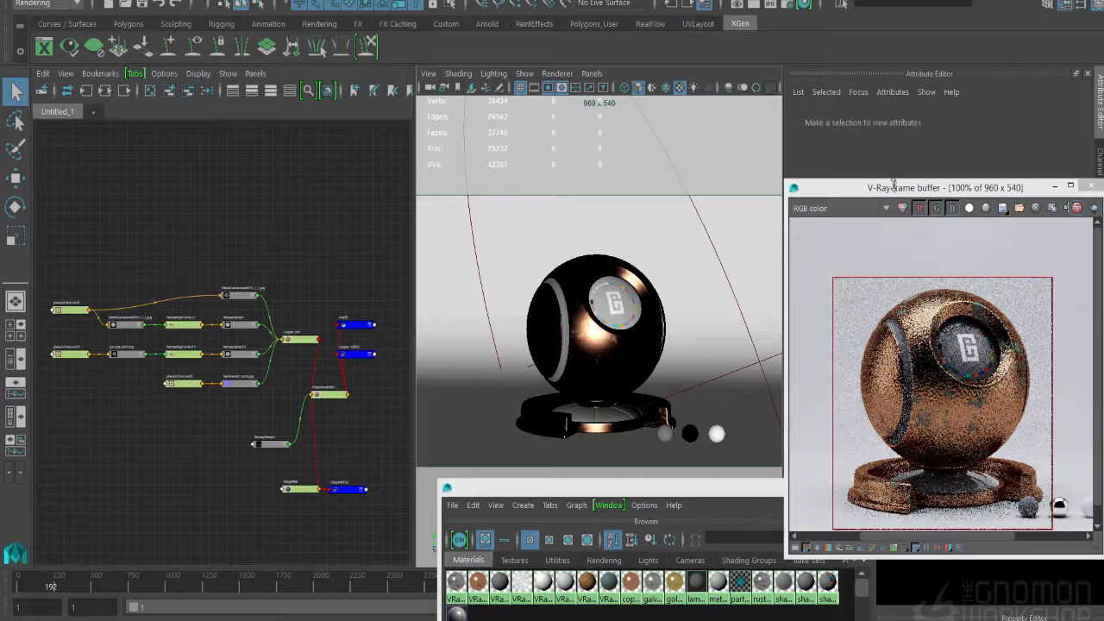
left_click_drag(894, 184, 651, 126)
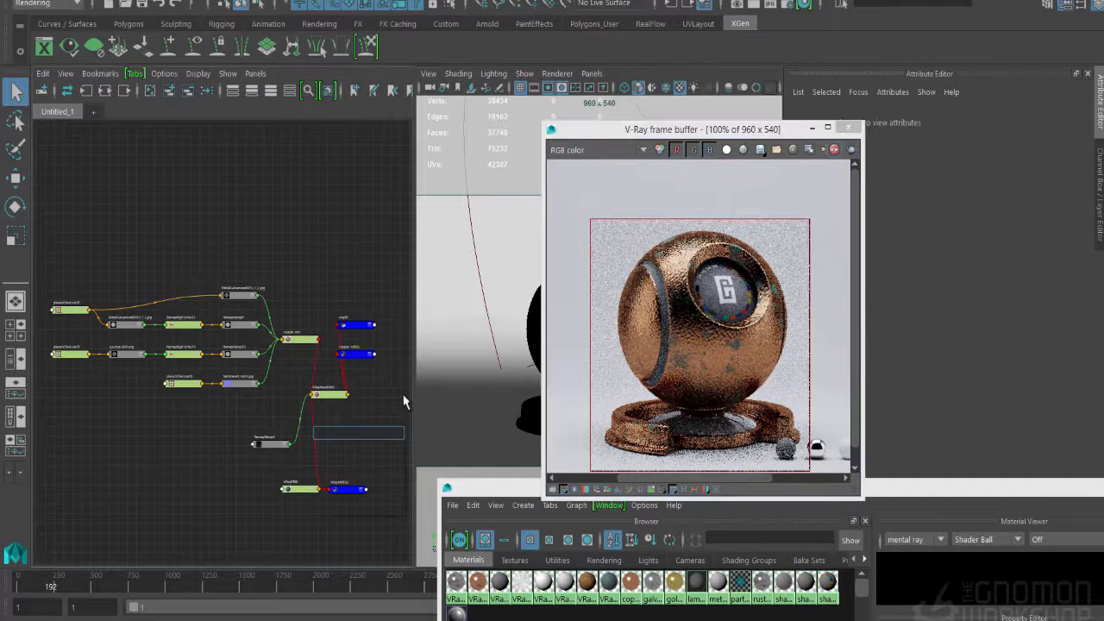
- Create a VRayBumpMtl node without its shading group and assign VRayBlendMtl2 as its base material
type("VRayBumpMtl")
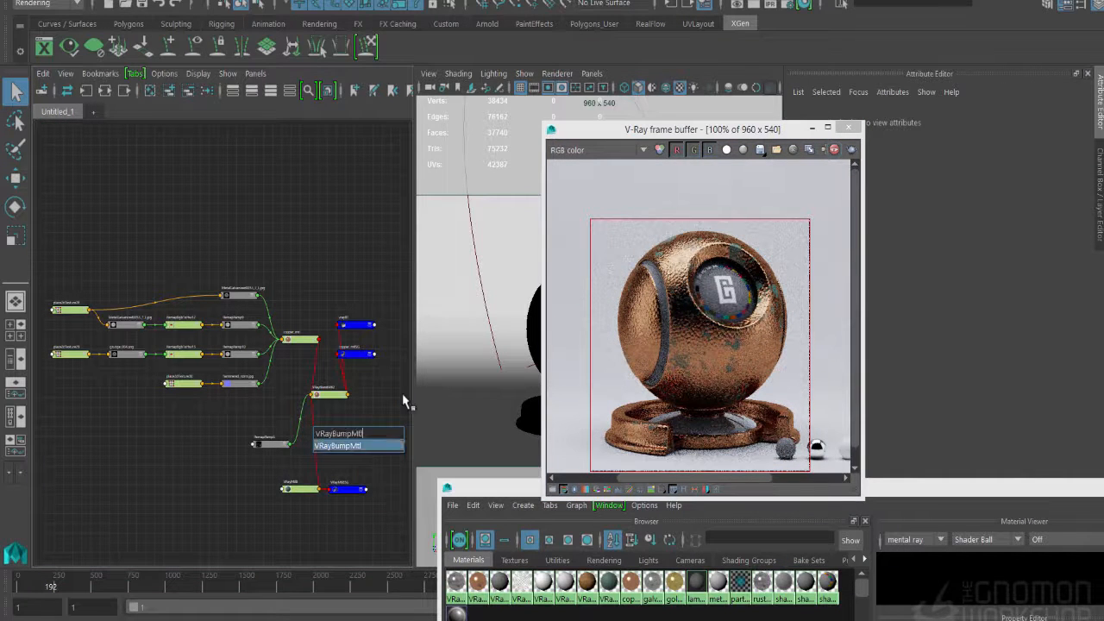
key("Return")
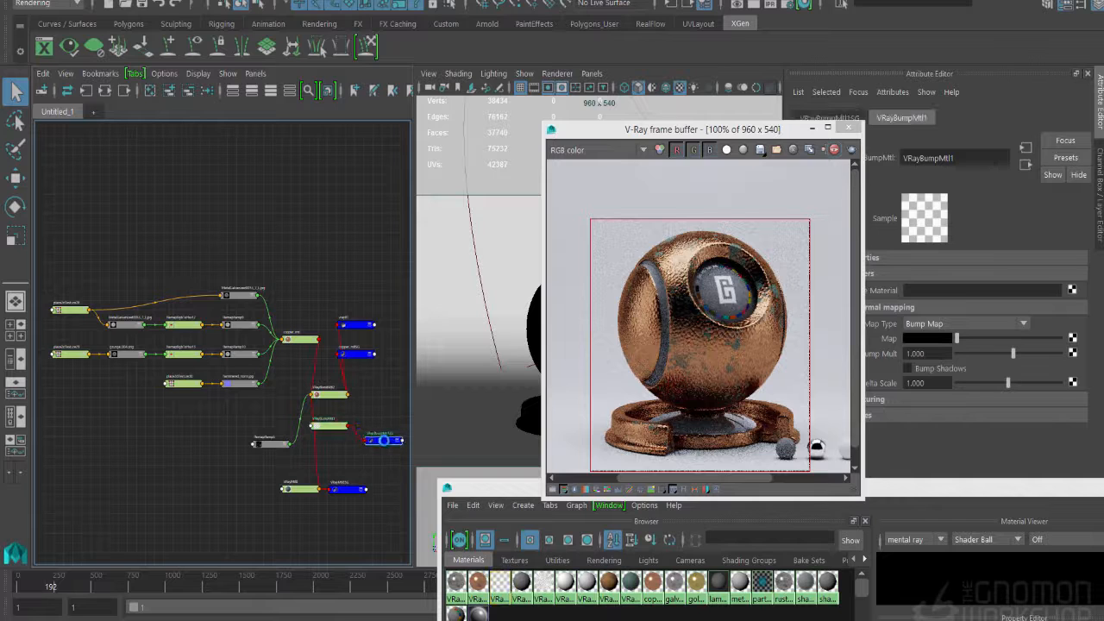
key("Delete")
left_click_drag(329, 427, 370, 418)
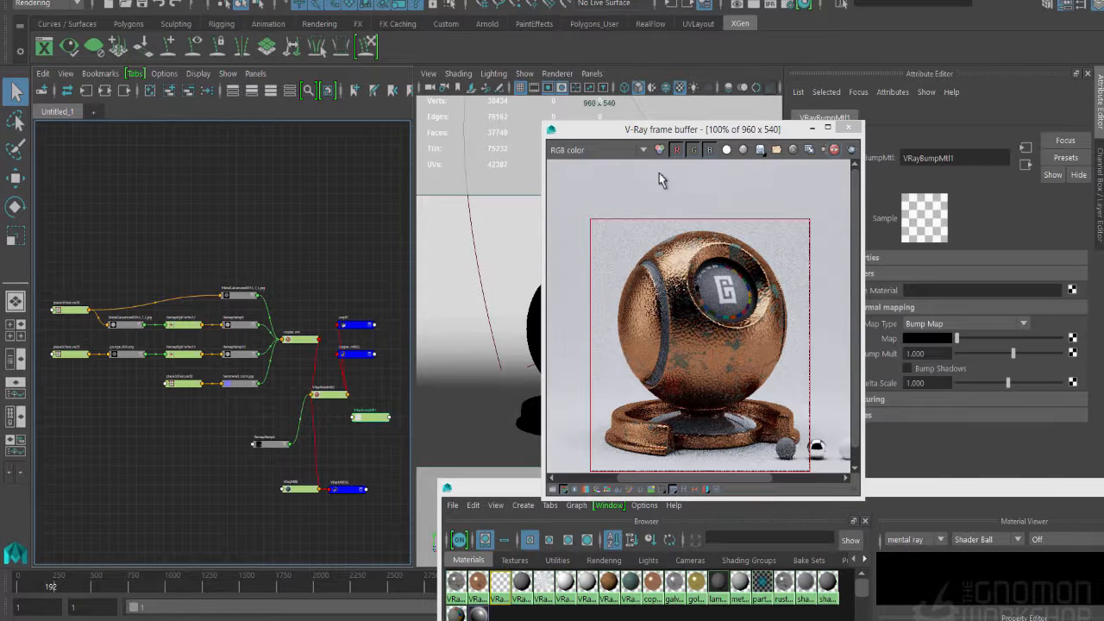
left_click_drag(679, 130, 590, 105)
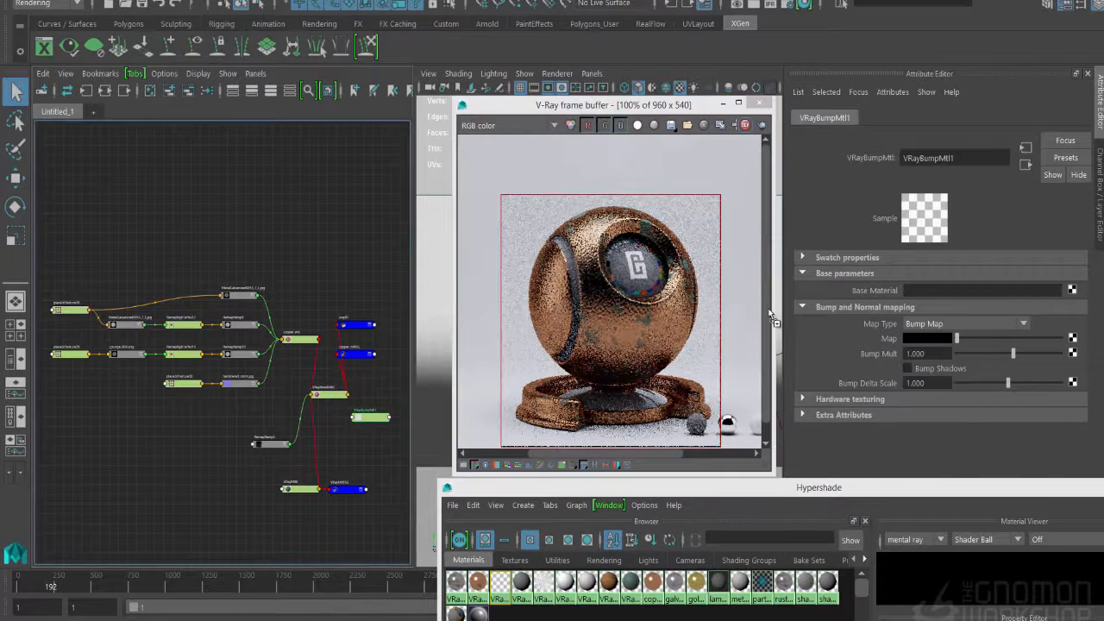
middle_click_drag(769, 315, 874, 294)
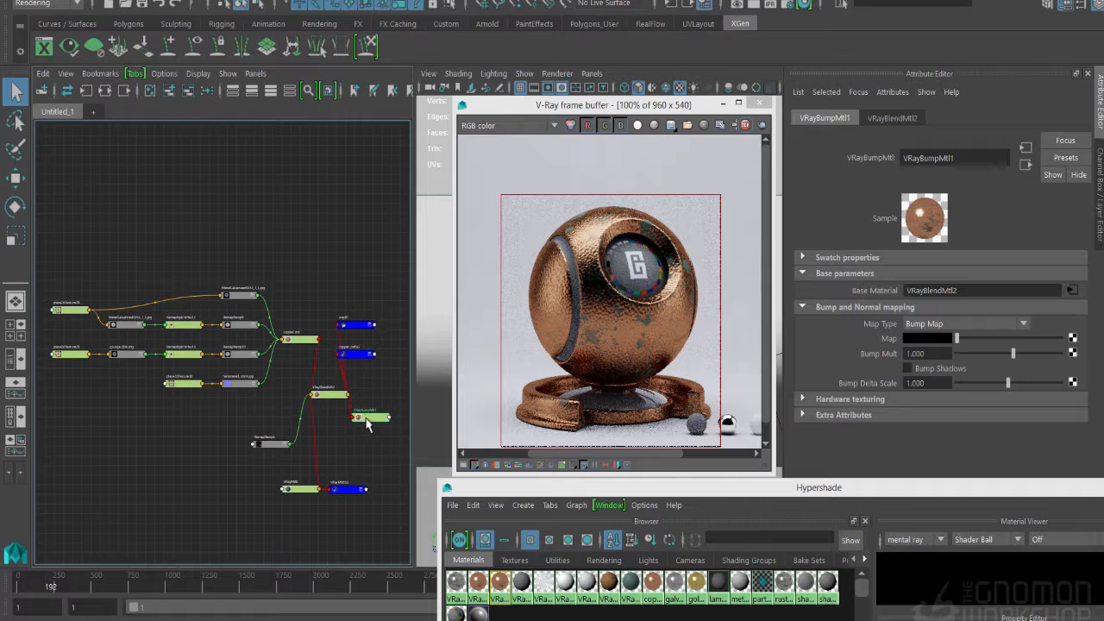
- Connect VRayBumpMtl1 to the copper shading group and delete the green material's unused shading group
middle_click_drag(364, 421, 354, 356)
key("Delete")
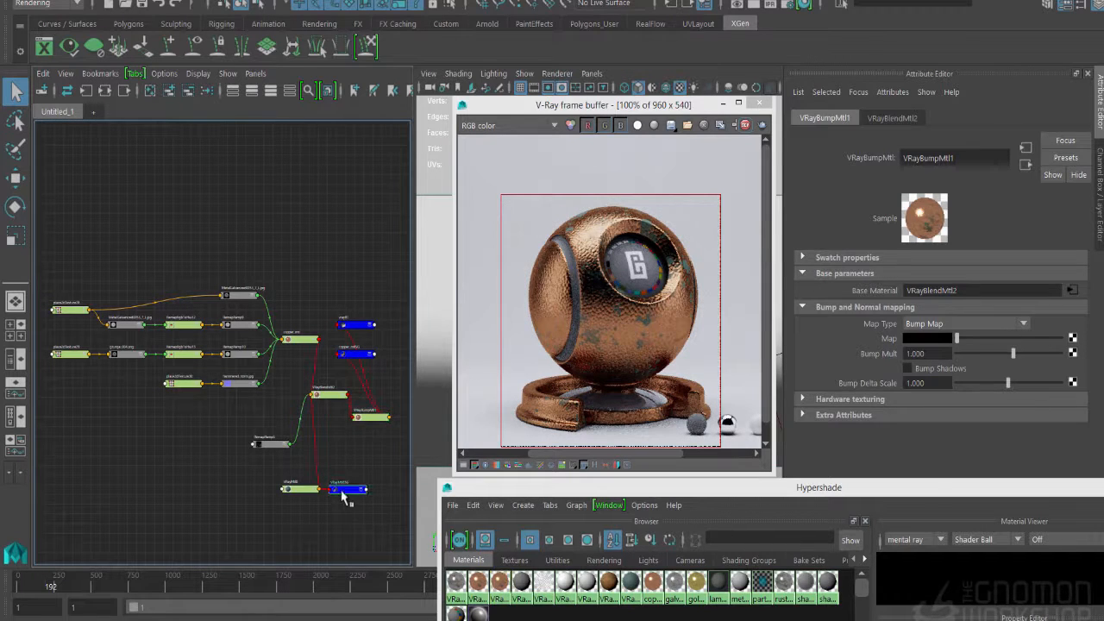
- Assign RemapRamp5 as the bump map of VRayBumpMtl1 and set its Bump Mult to 0.1
left_click(370, 419)
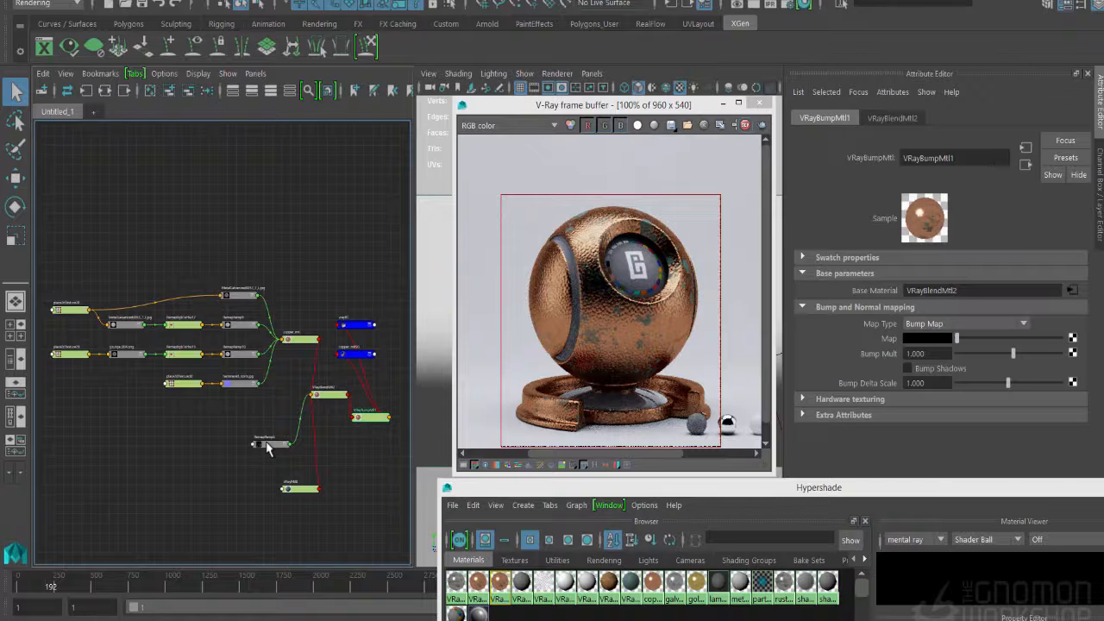
middle_click_drag(821, 356, 894, 340)
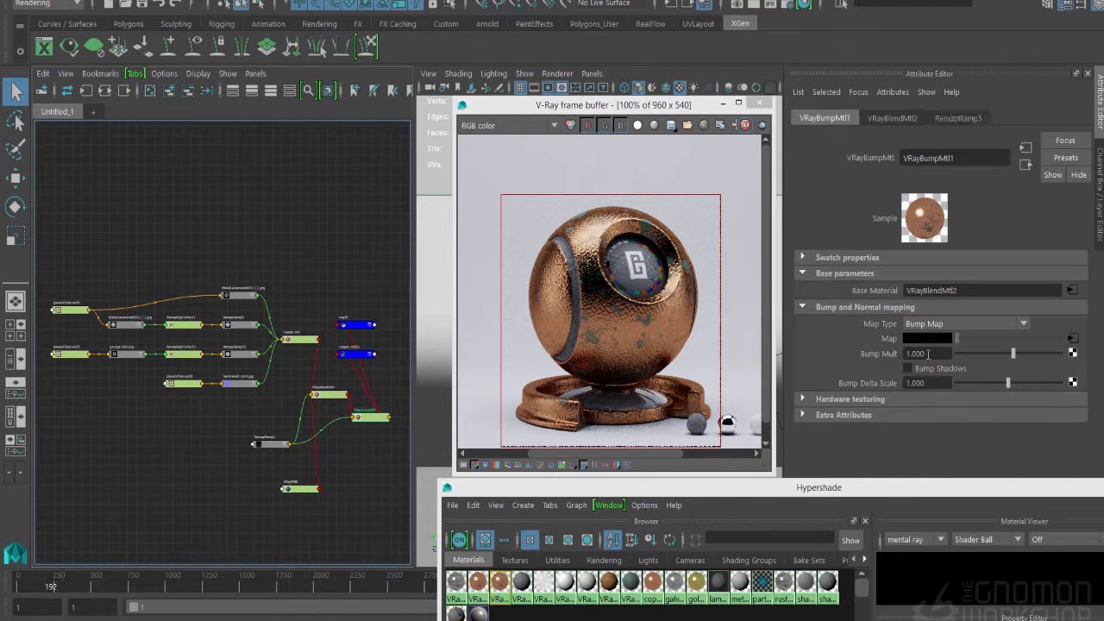
left_click(928, 353)
type("2")
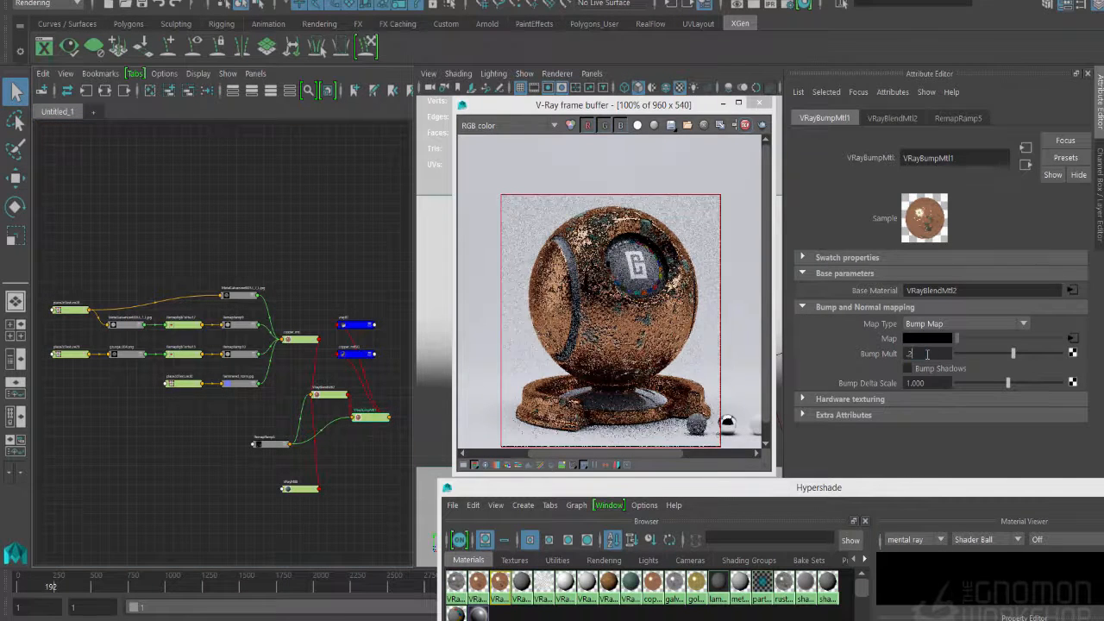
key("BackSpace")
type("1")
key("Return")
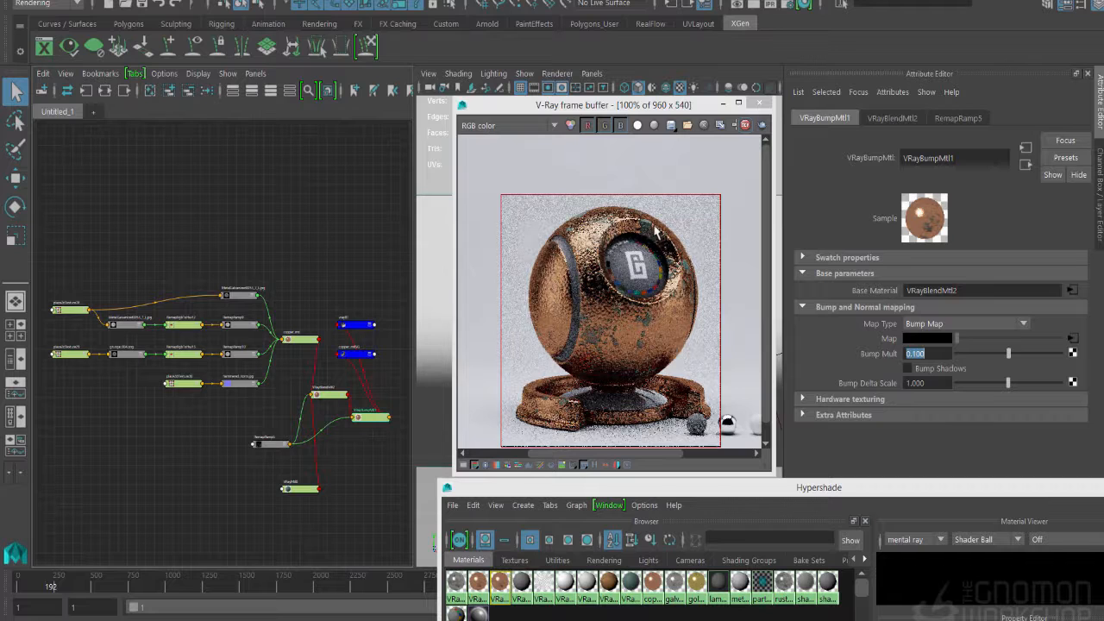
- Reduce the Bump Mult of VRayBumpMtl1 to 0.03
type(".0")
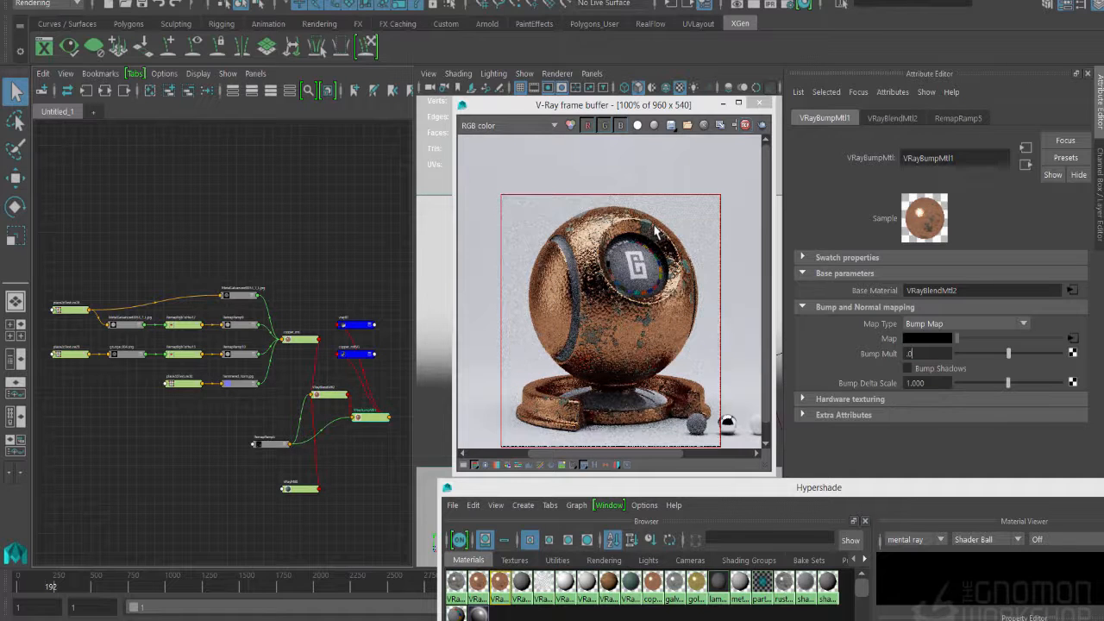
type("3")
key("Return")
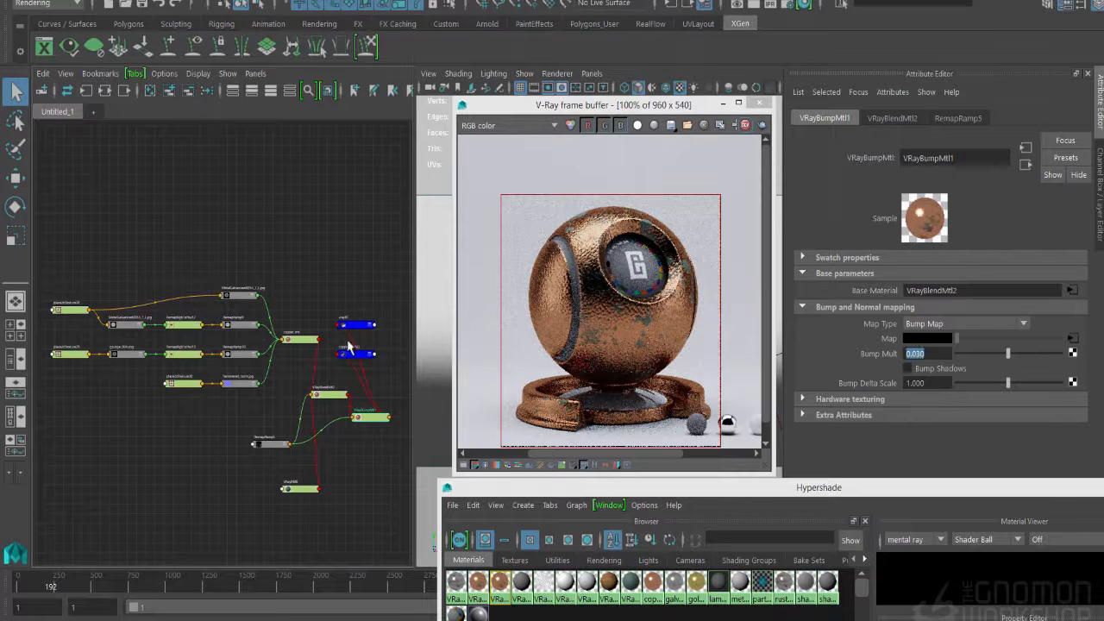
- Create a VRayCurvature node and arrange it beside the green VRayMtl8 node, below RemapRamp5 in the graph
left_click(343, 448)
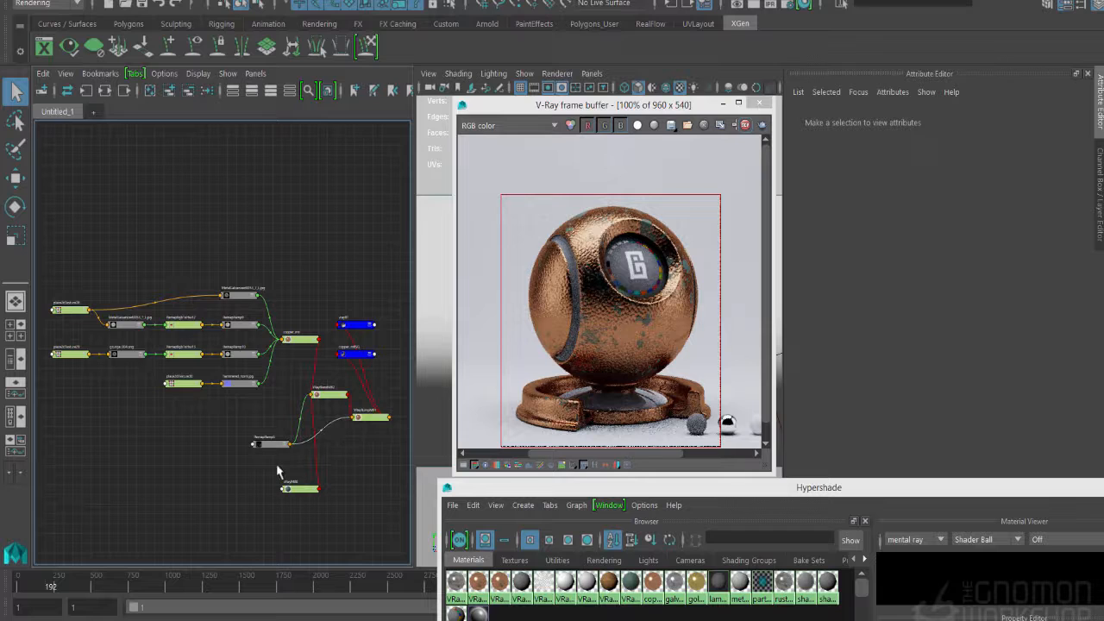
key("Tab")
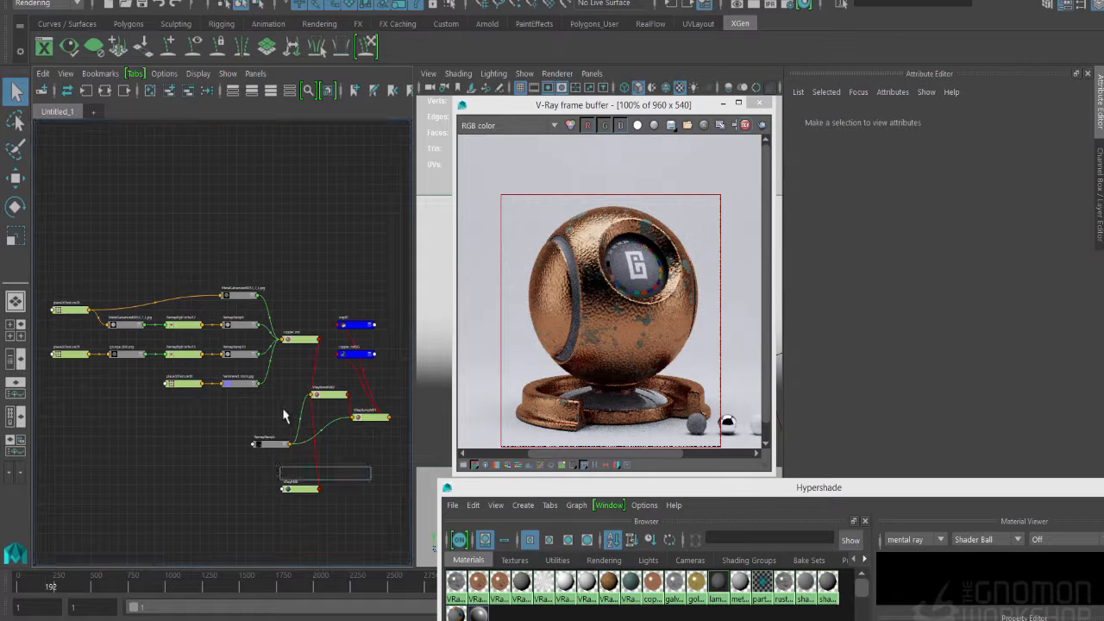
type("vrayb")
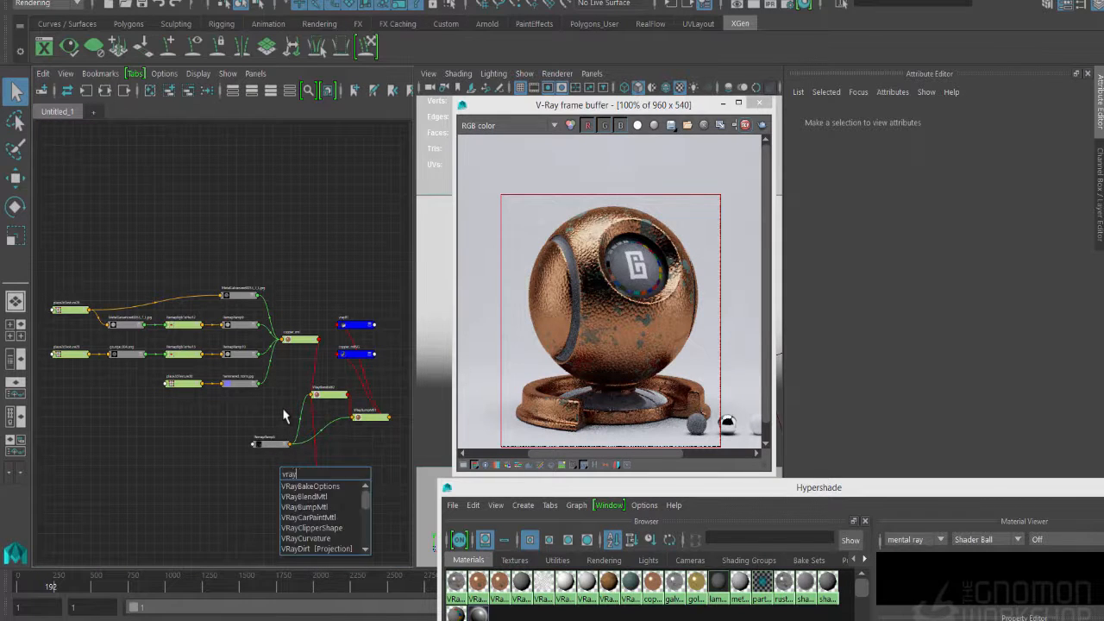
key("Down")
key("Down")
key("Down")
key("Return")
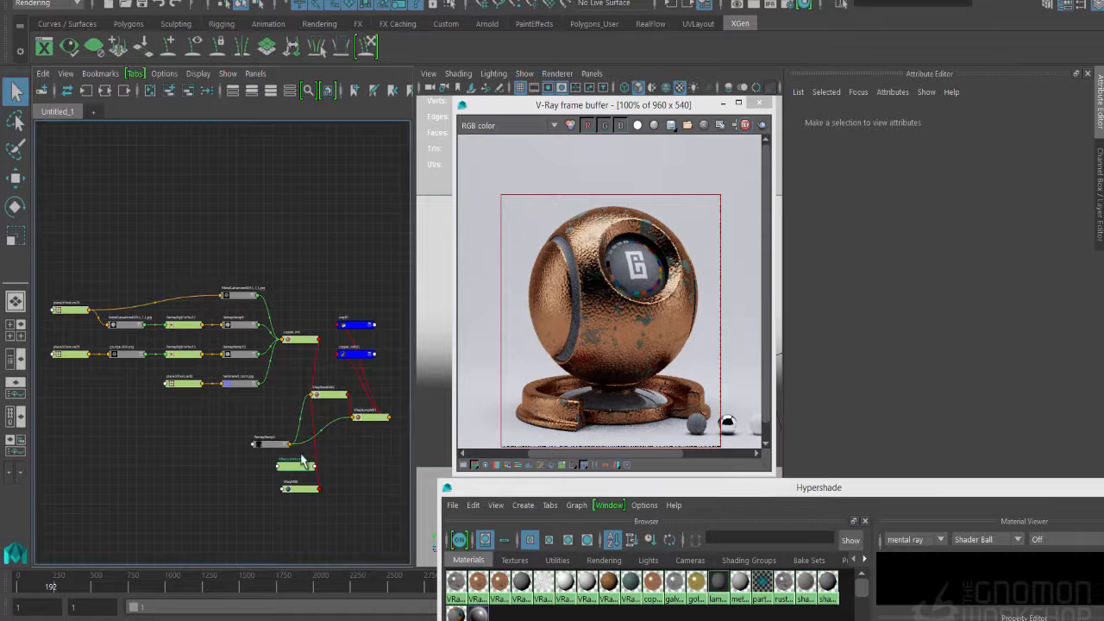
left_click(298, 467)
left_click_drag(308, 466, 321, 485)
left_click(266, 478)
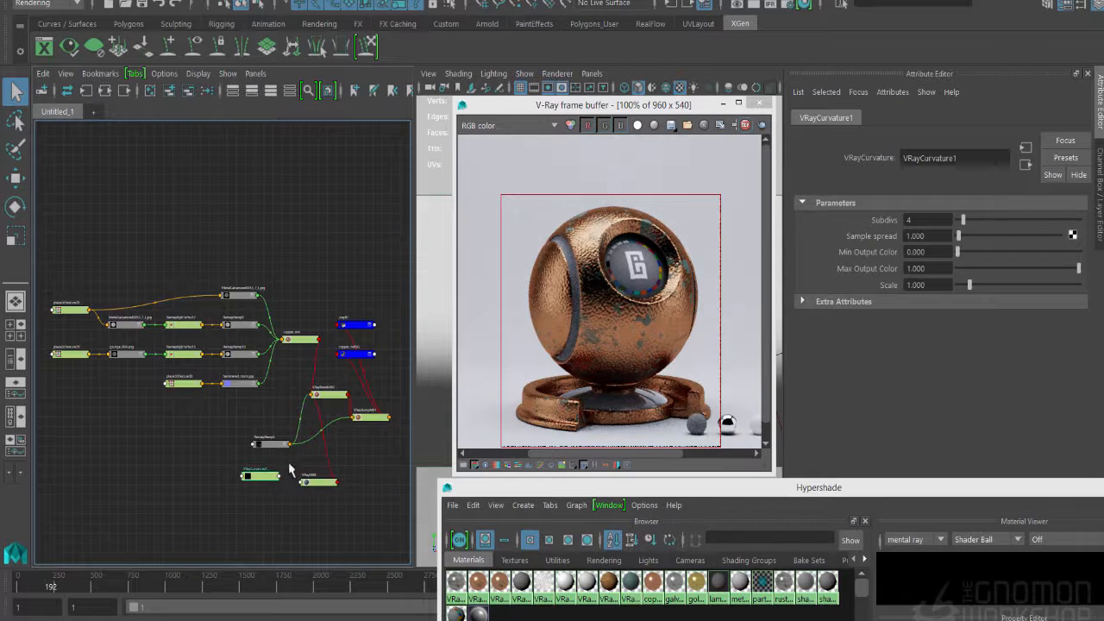
- Create a layeredTexture node in the graph near RemapRamp5
left_click(271, 444)
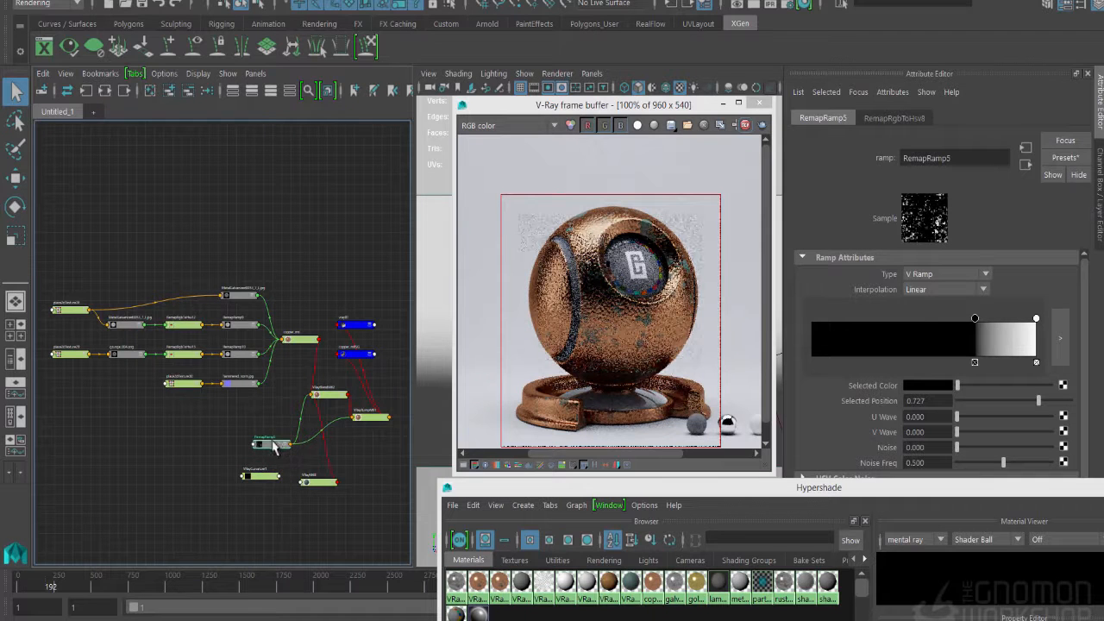
left_click_drag(798, 485, 795, 503)
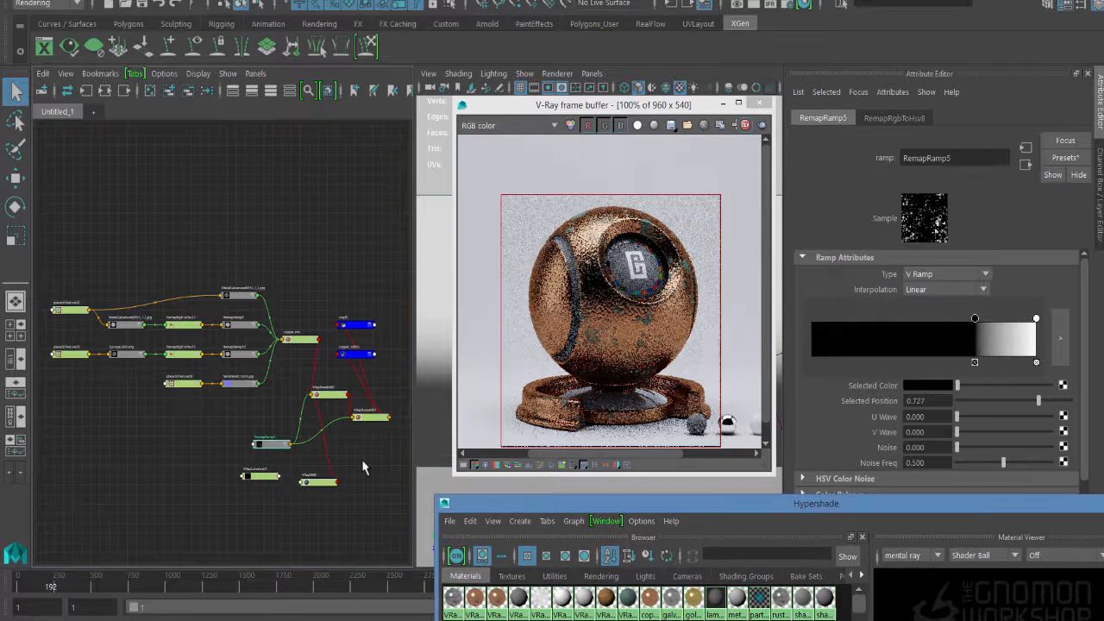
left_click(301, 458)
key("Tab")
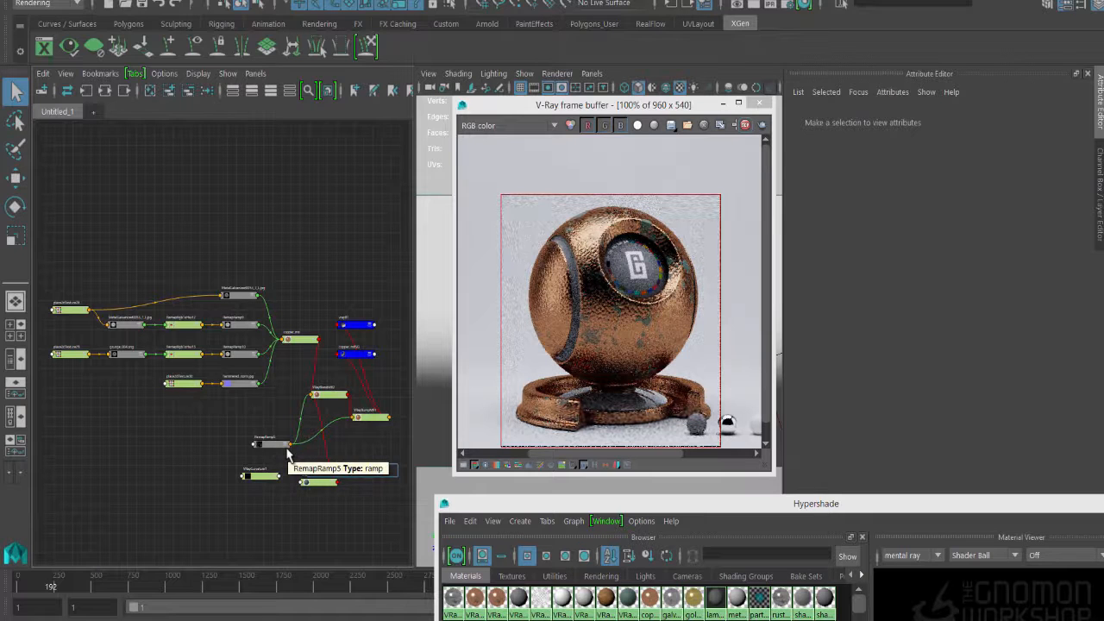
type("layer")
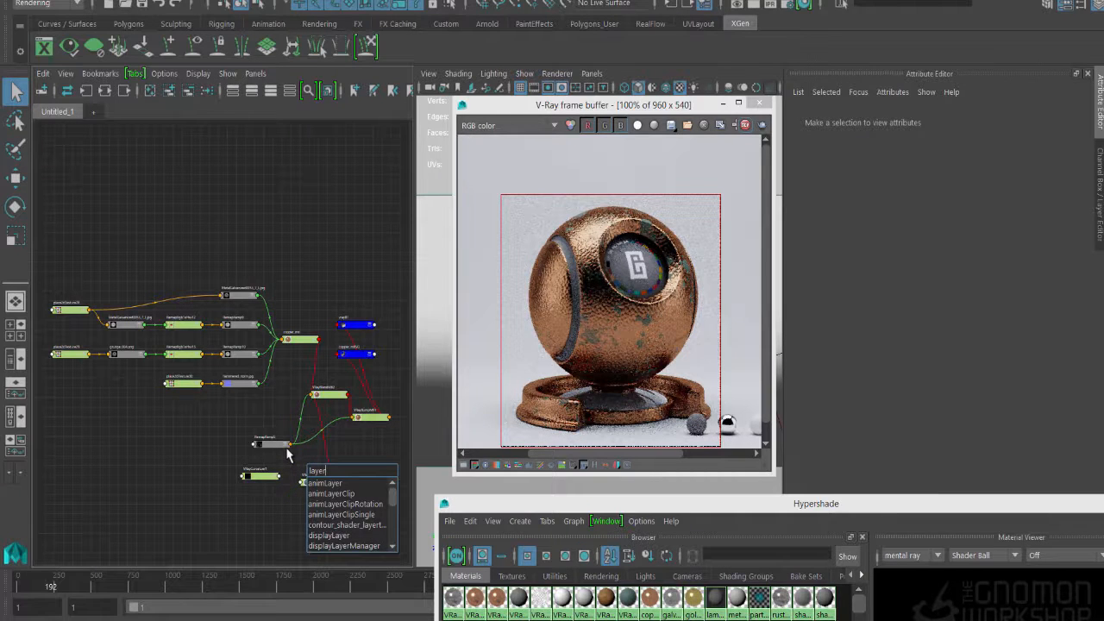
type("ed")
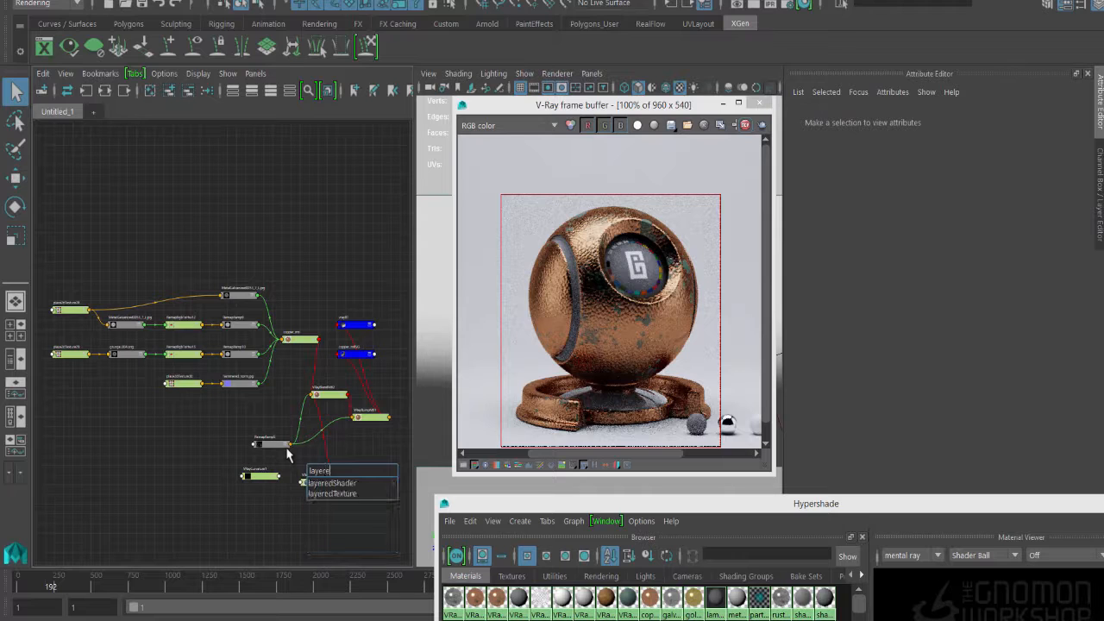
key("Down")
key("Down")
key("Return")
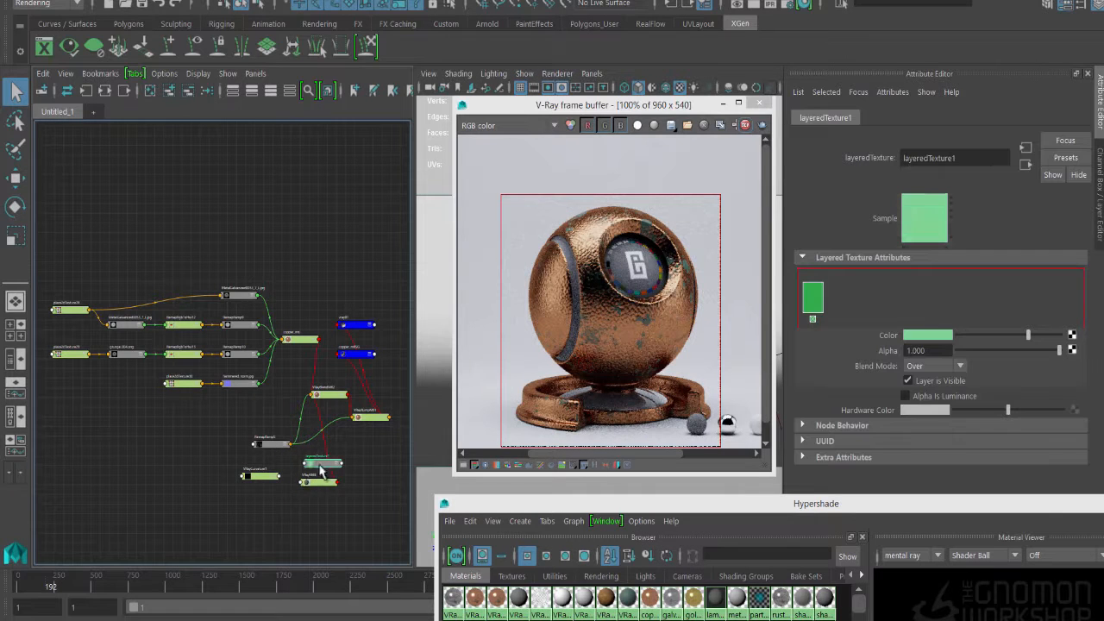
- Assign RemapRamp5 as a layer color in layeredTexture1 and reorder it behind the default green layer
middle_click_drag(272, 451, 898, 338)
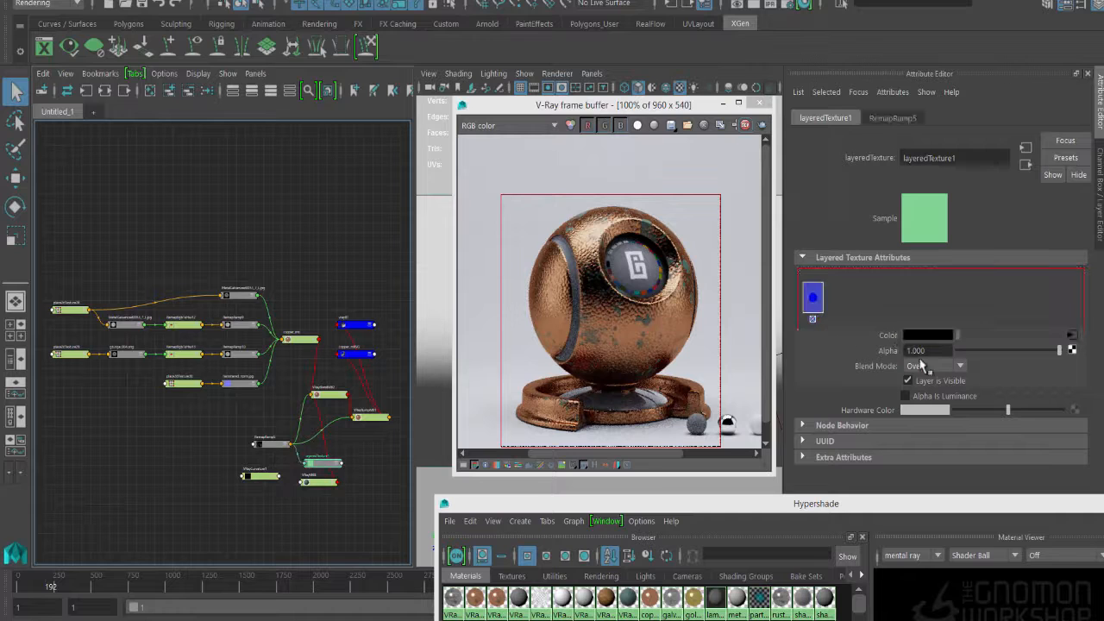
middle_click_drag(814, 305, 857, 306)
left_click(813, 319)
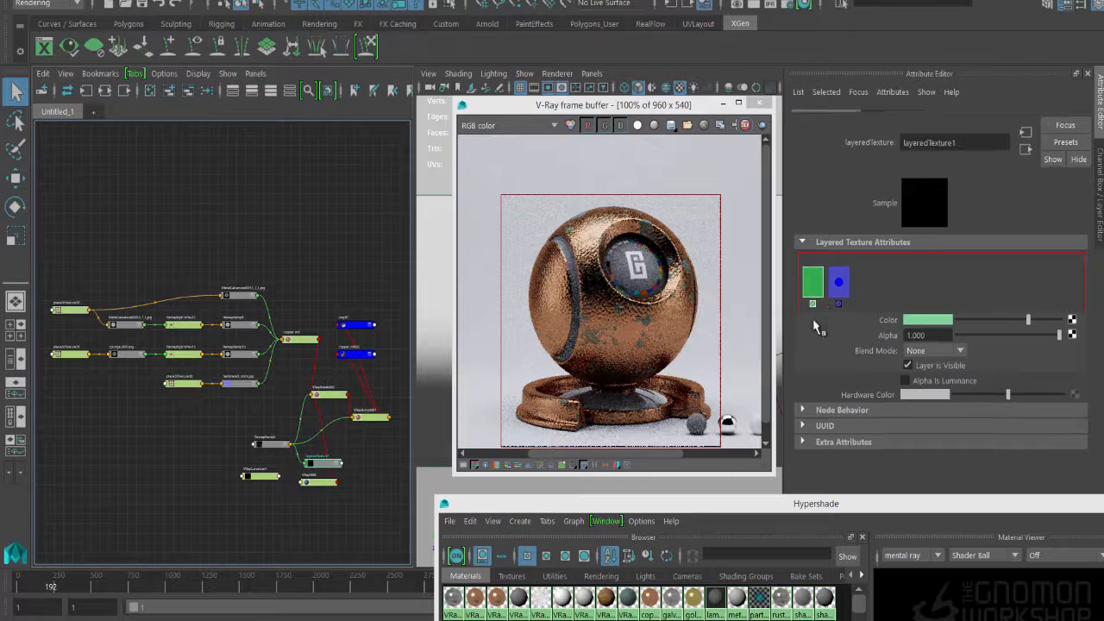
- Assign VRayCurvature1 as the color of the first layer in layeredTexture1 and set that layer's Blend Mode to Add
middle_click_drag(254, 481, 897, 338)
left_click(930, 368)
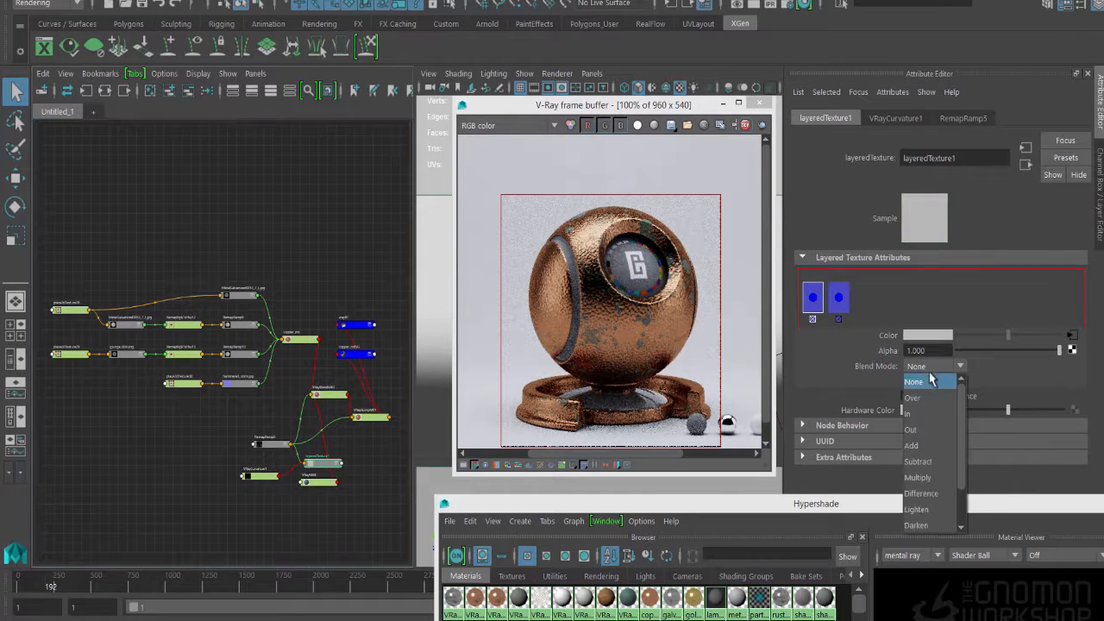
left_click(994, 385)
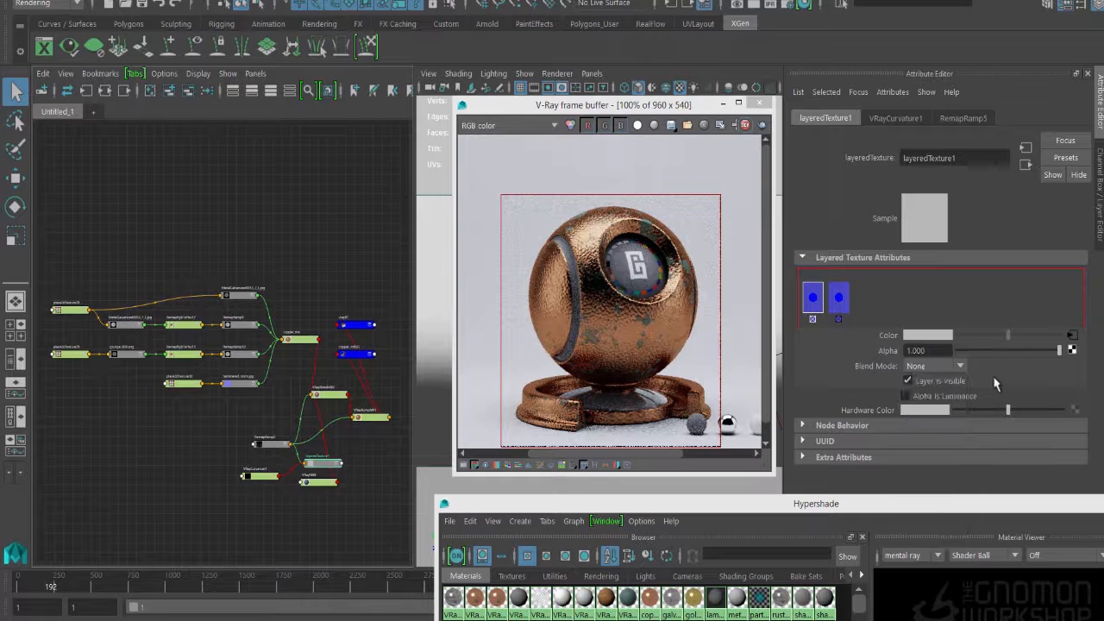
left_click(960, 369)
scroll(936, 431, "down", 1)
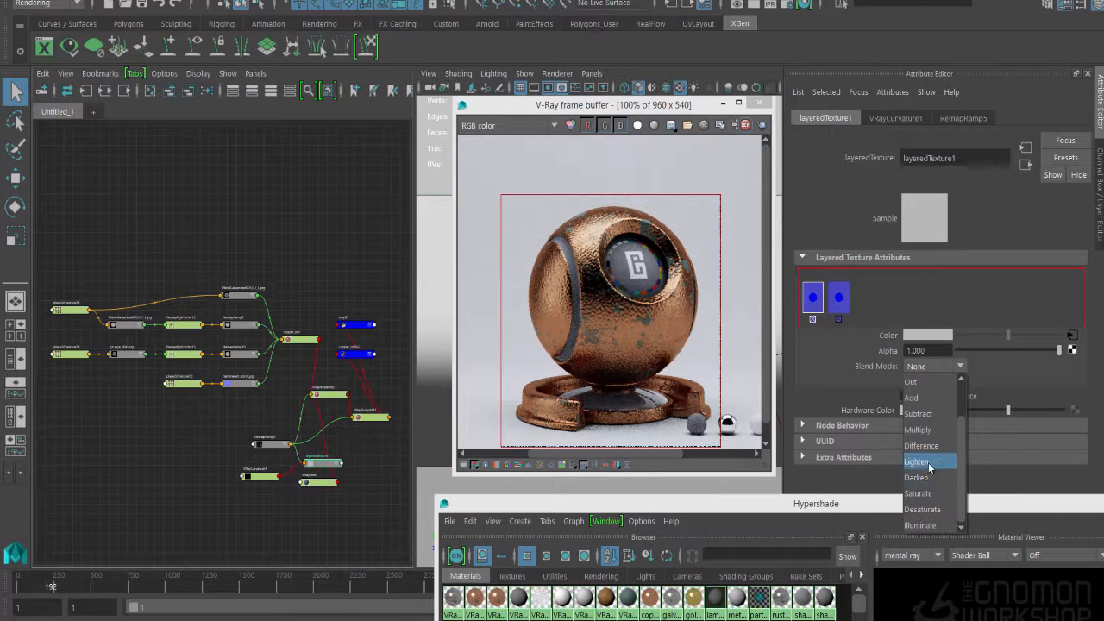
left_click(923, 399)
- Replace RemapRamp5 with layeredTexture1 as the Blend Amount of Coat Material 0 in VRayBlendMtl2
left_click(363, 500)
left_click(255, 479)
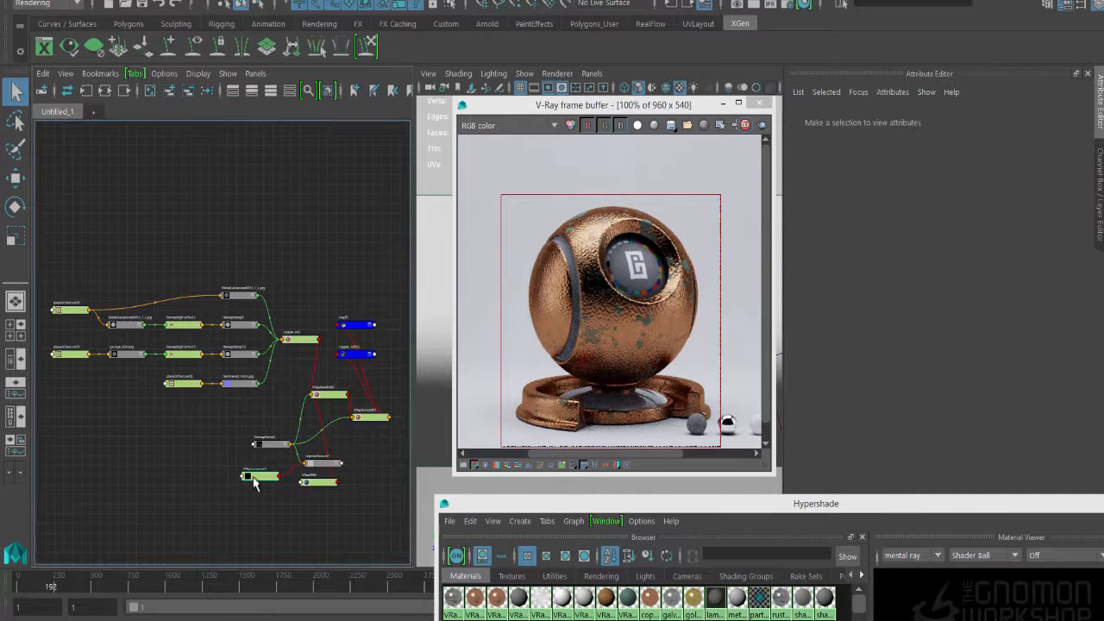
left_click(324, 464)
left_click(333, 395)
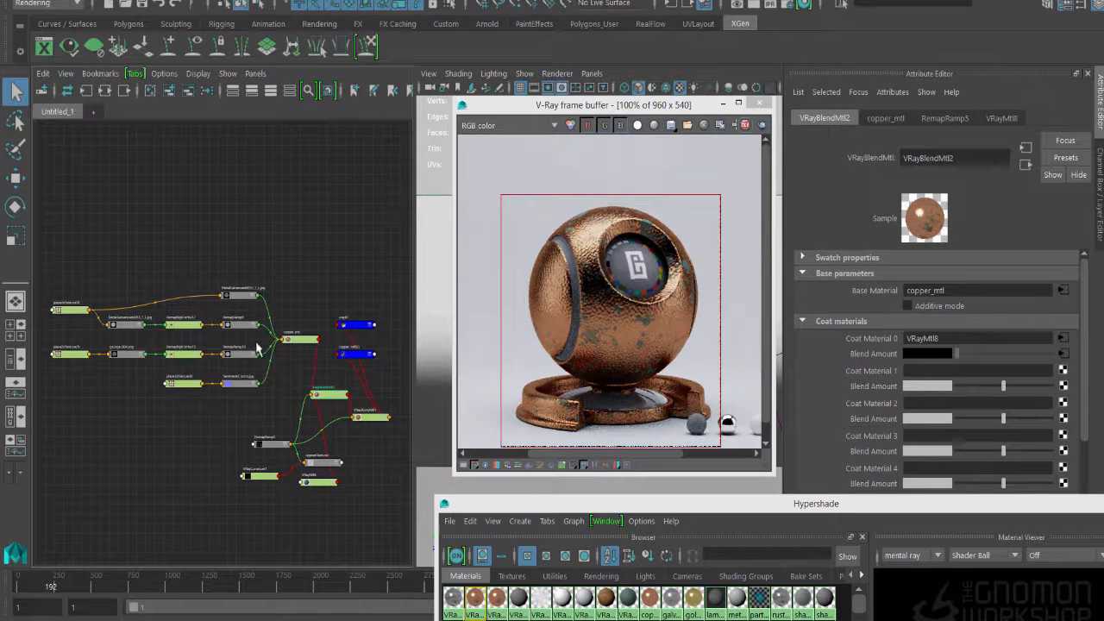
middle_click_drag(326, 470, 925, 353)
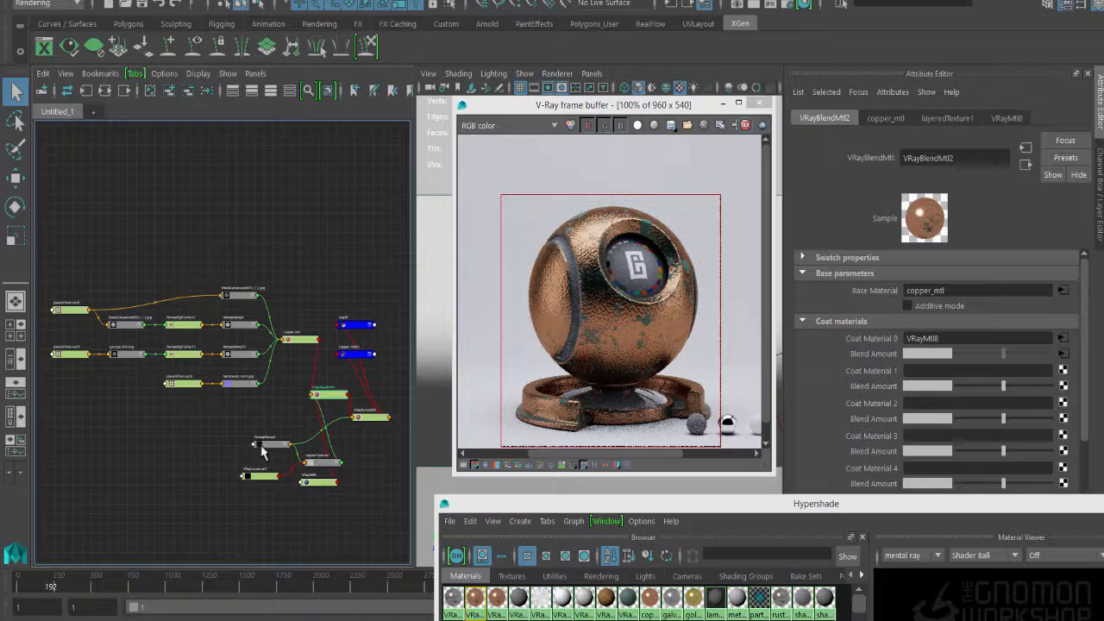
- Duplicate RemapRamp5 using Duplicate Special with Duplicate input connections enabled, and place the copy below the original
left_click_drag(263, 450, 246, 437)
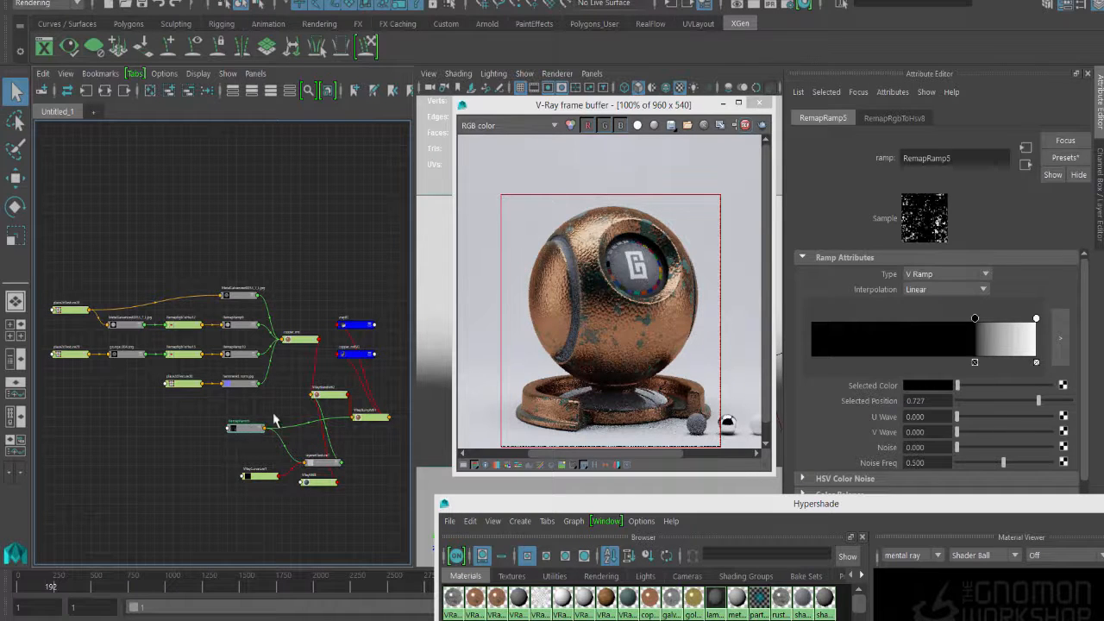
left_click(35, 0)
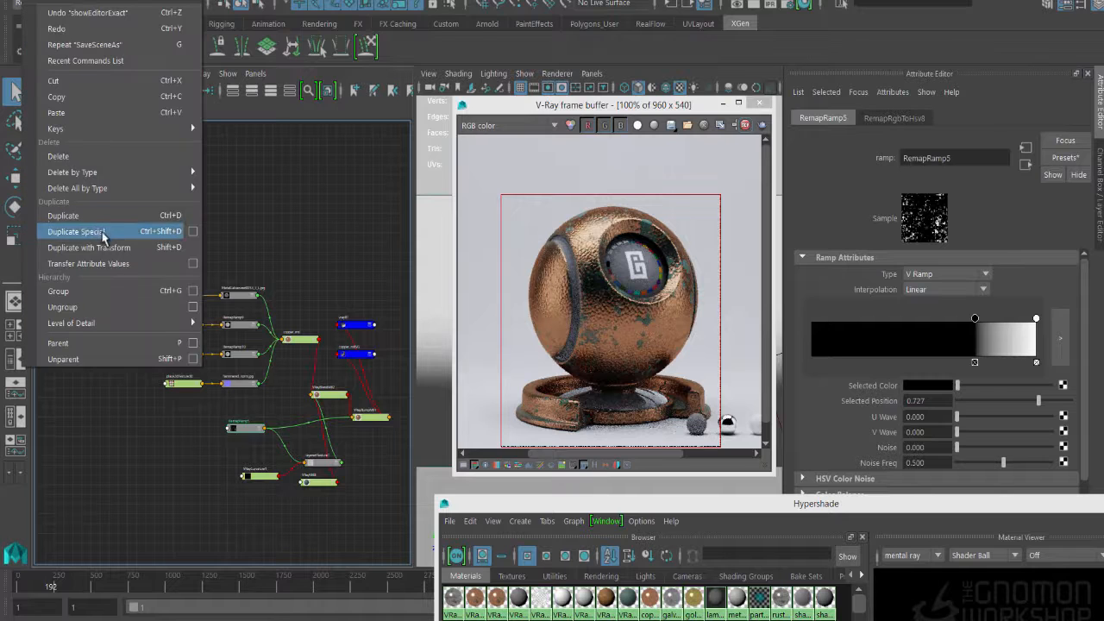
left_click(193, 231)
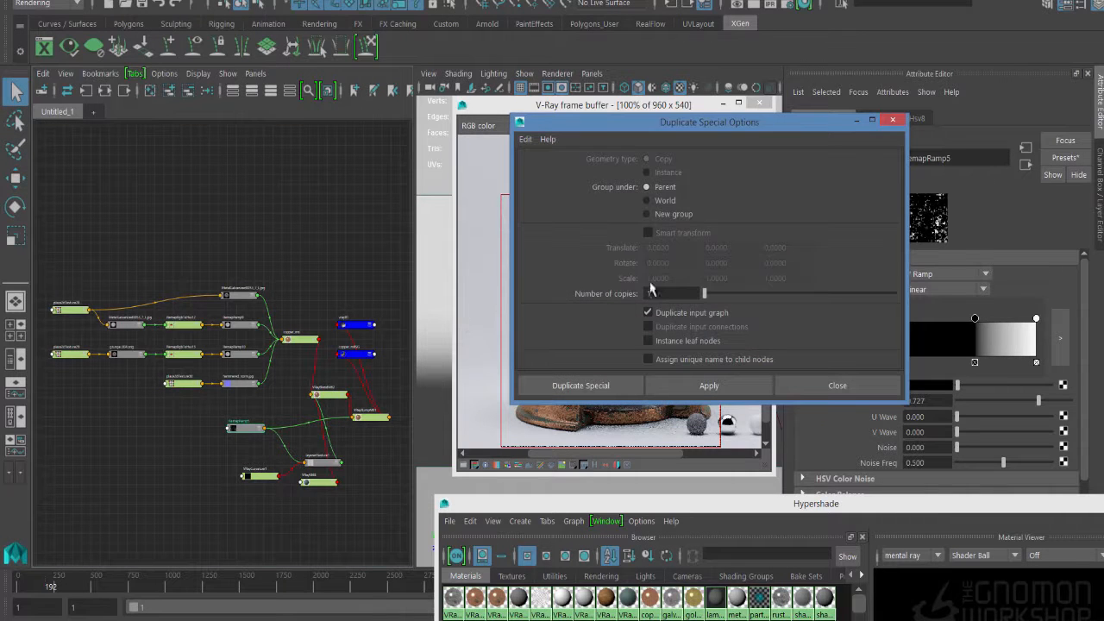
left_click(648, 326)
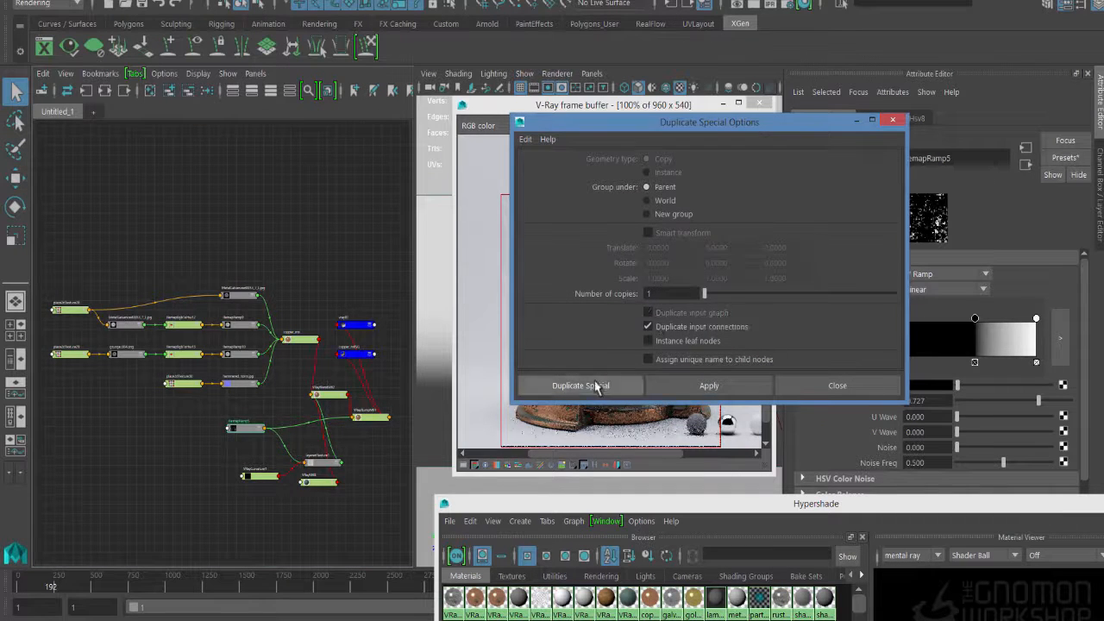
left_click(601, 387)
left_click_drag(316, 449, 250, 460)
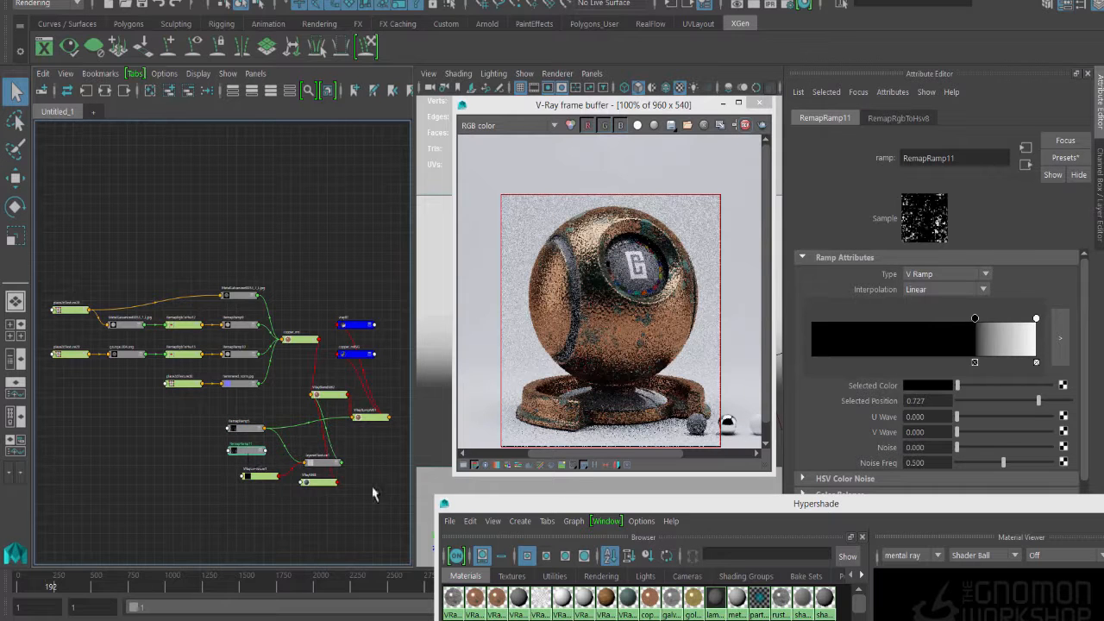
- Replace RemapRamp5 with the duplicated RemapRamp11 as the color of the second layer in layeredTexture1
left_click(321, 464)
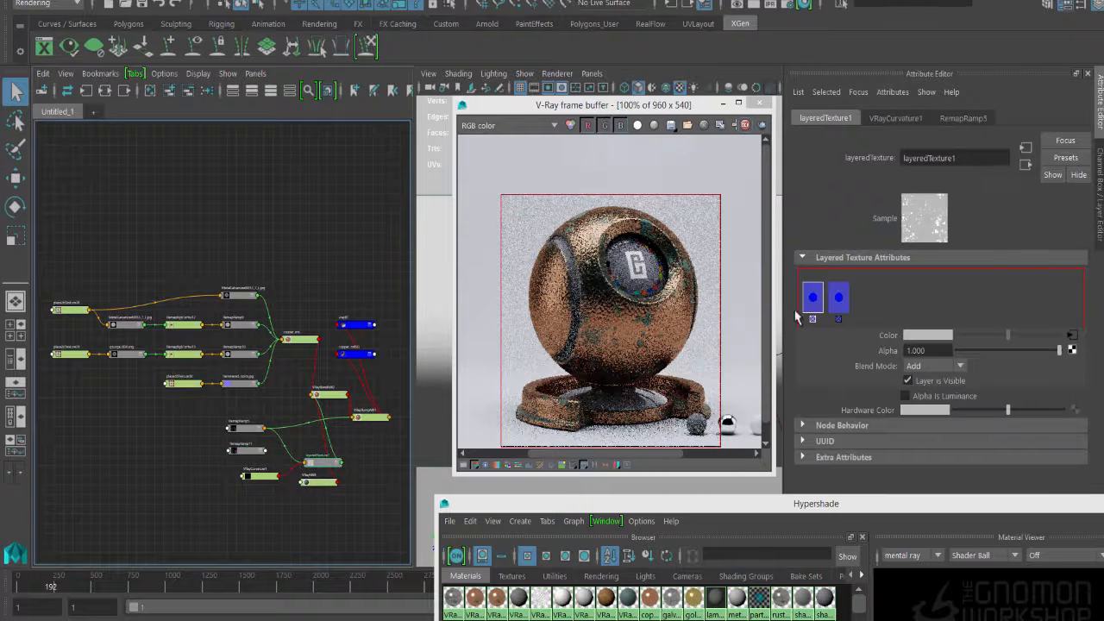
left_click(839, 297)
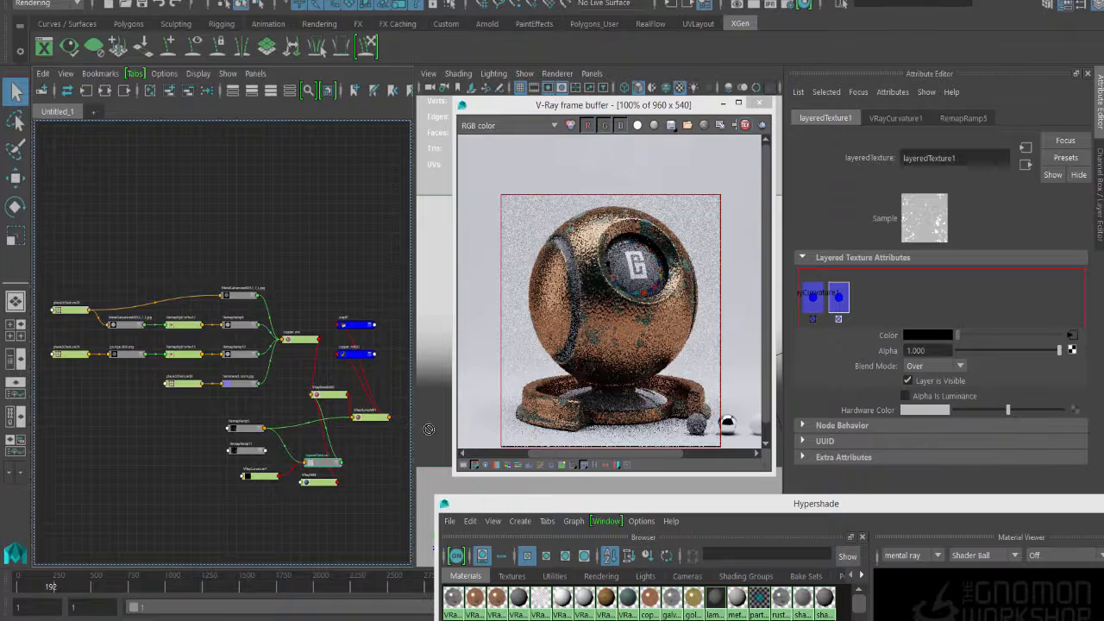
middle_click_drag(429, 429, 892, 338)
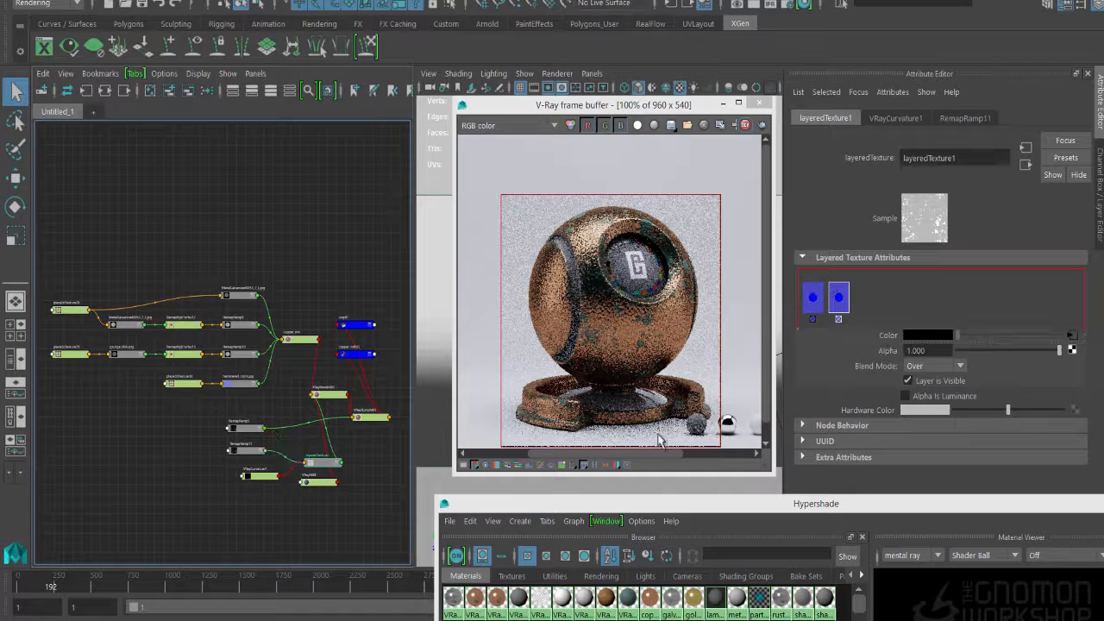
- Adjust RemapRamp11 by moving its black handle to 0.637 and its white handle to 0.949, with Smooth interpolation
left_click(243, 449)
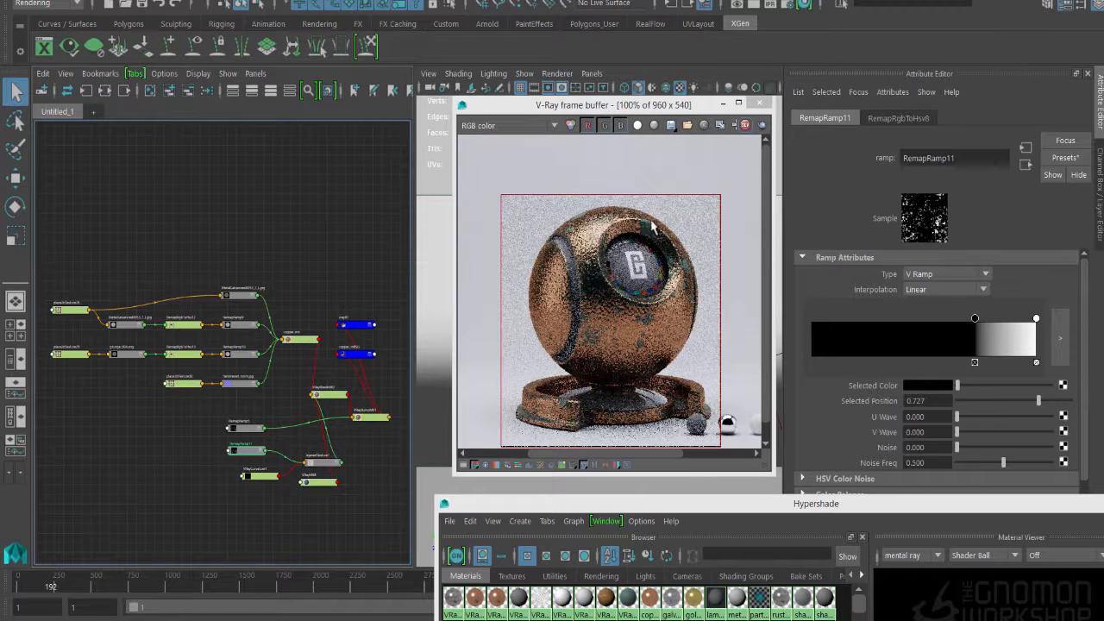
left_click_drag(979, 326, 956, 323)
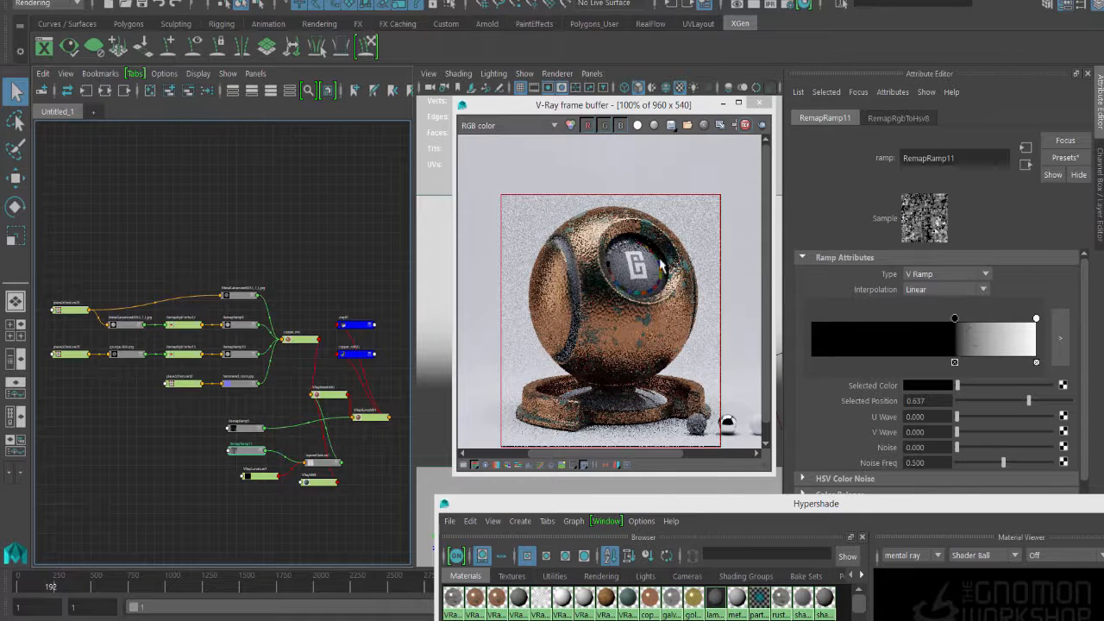
left_click_drag(653, 110, 701, 112)
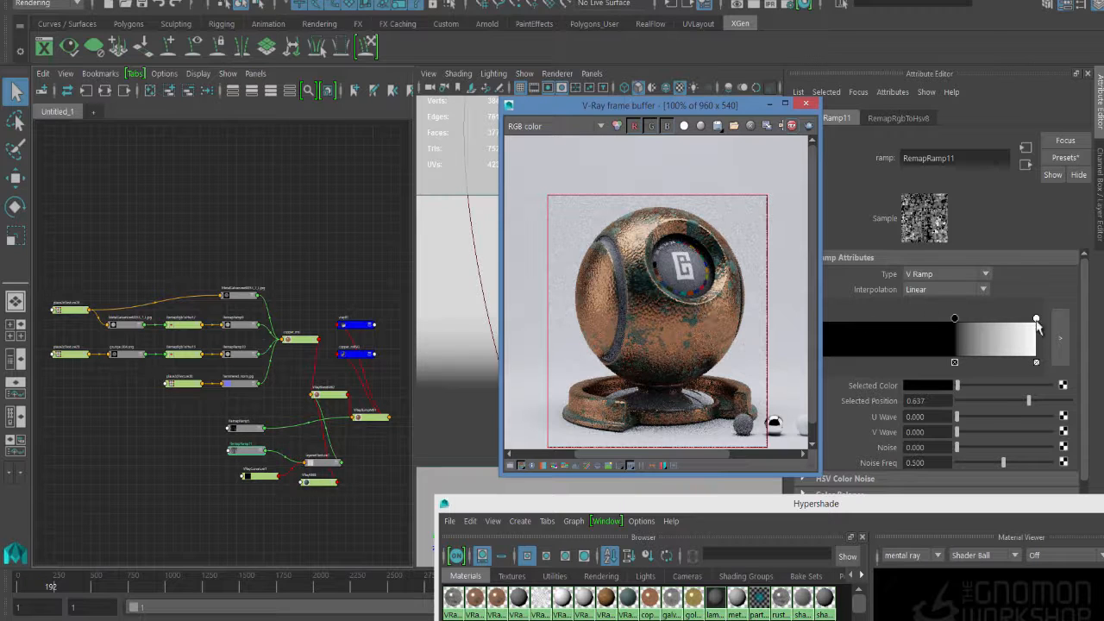
left_click_drag(1036, 320, 1025, 320)
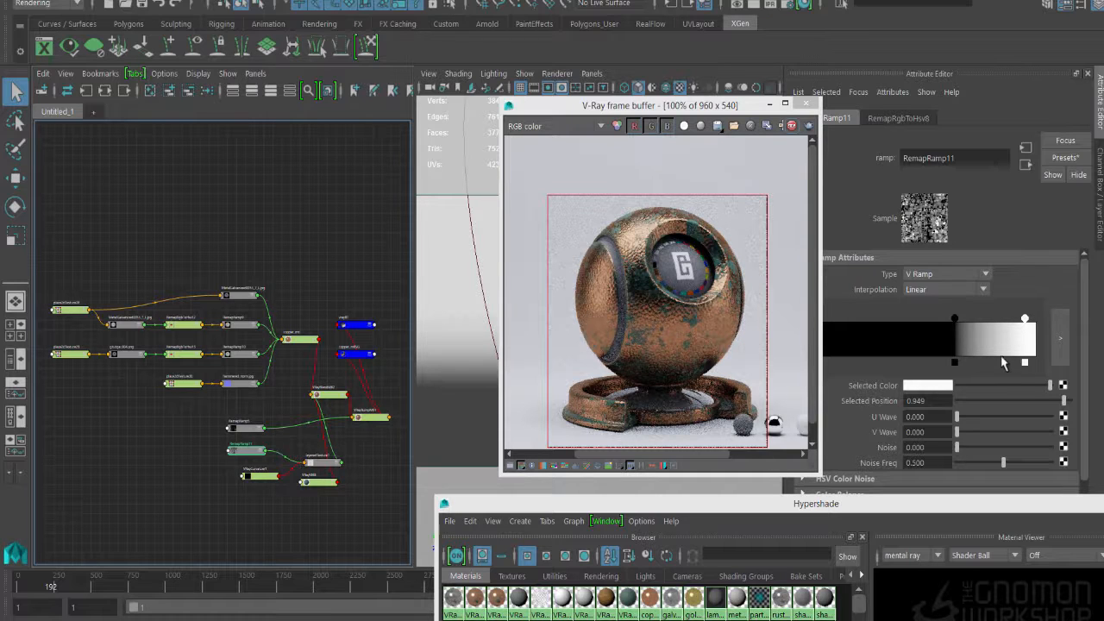
left_click(958, 291)
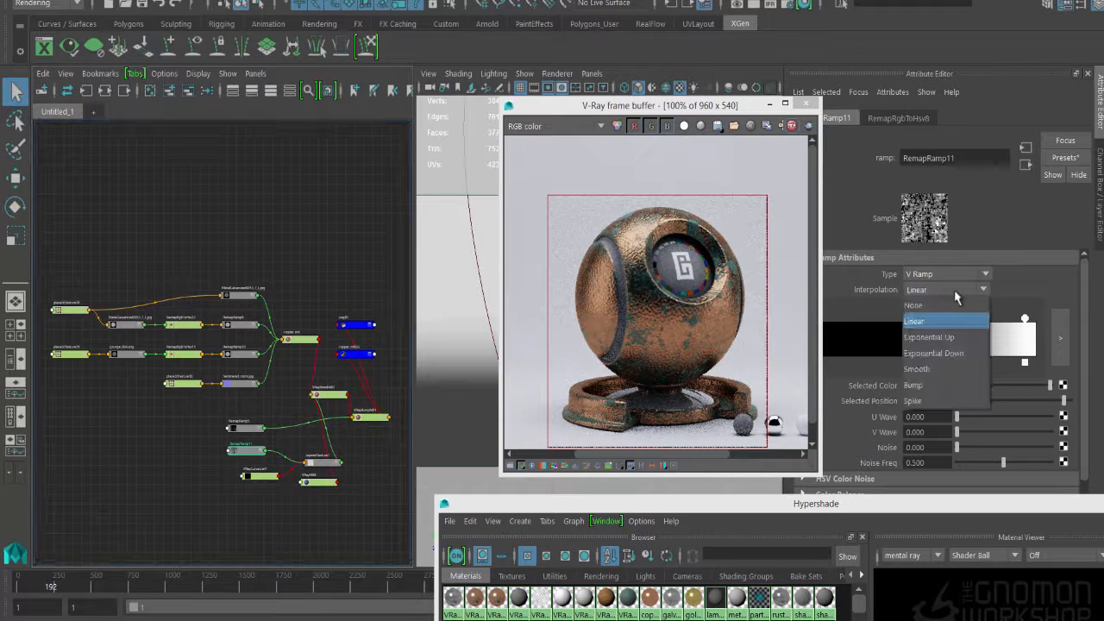
left_click(916, 368)
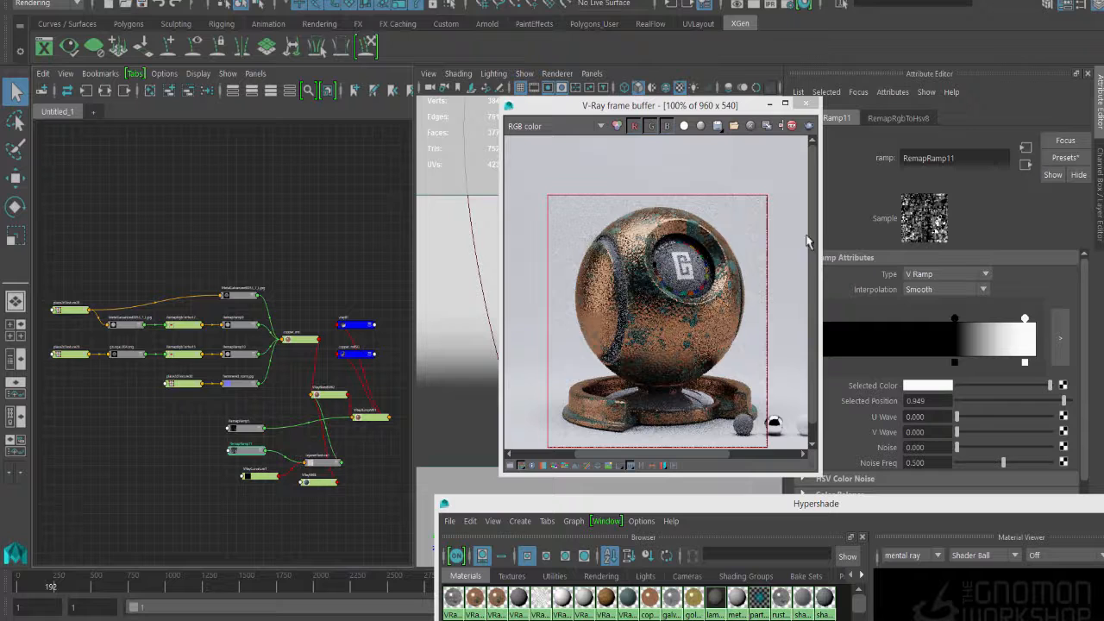
- Render the marked region of the shader ball again in the V-Ray frame buffer
left_click(809, 126)
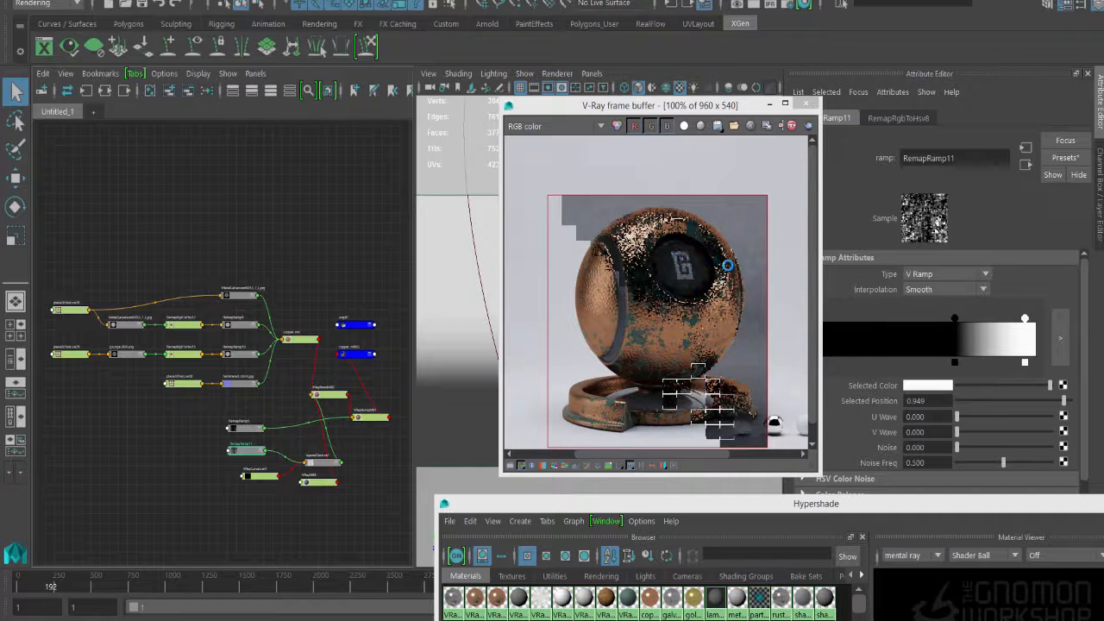
left_click(728, 266)
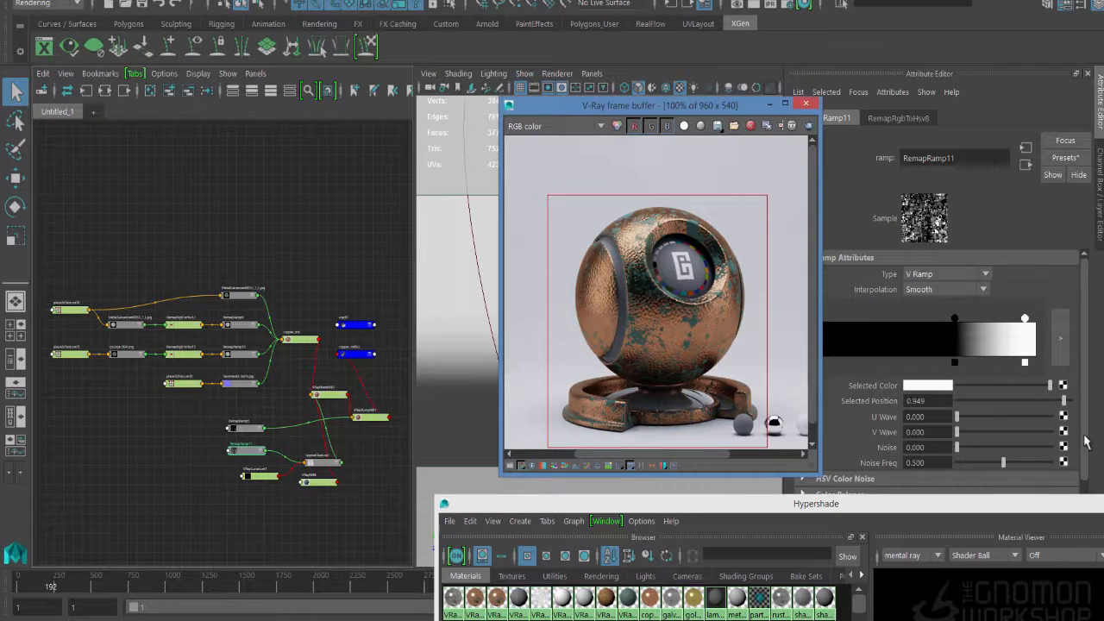
- Adjust RemapRamp11 by moving the black handle to 0.228, the white handle to 0.962, and adding a light gray handle at 0.578
left_click_drag(955, 320, 863, 319)
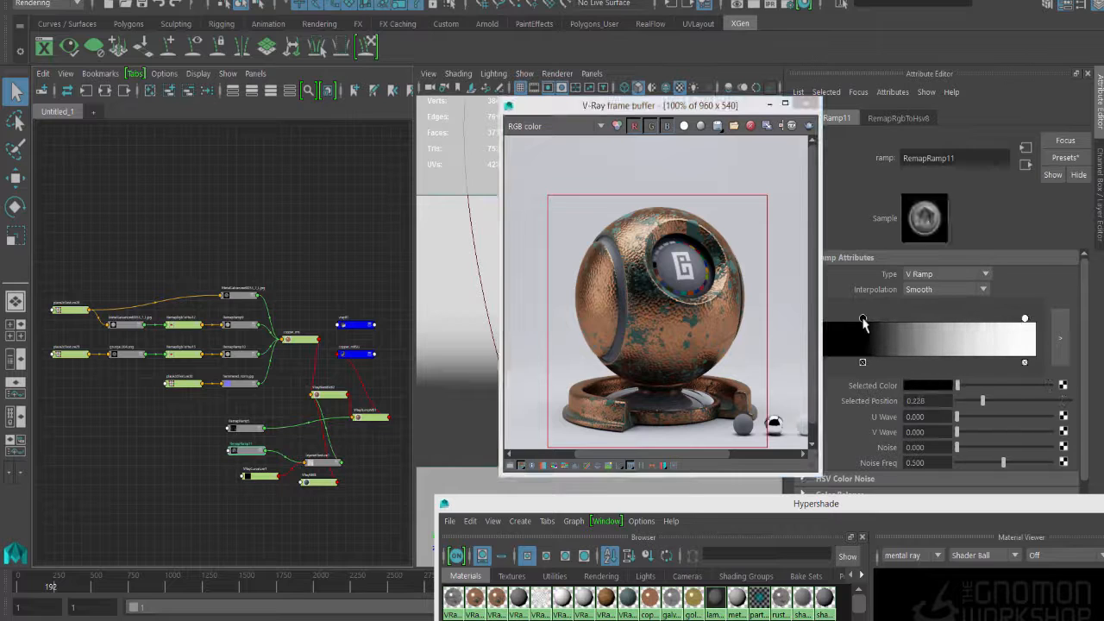
left_click_drag(1025, 319, 1028, 322)
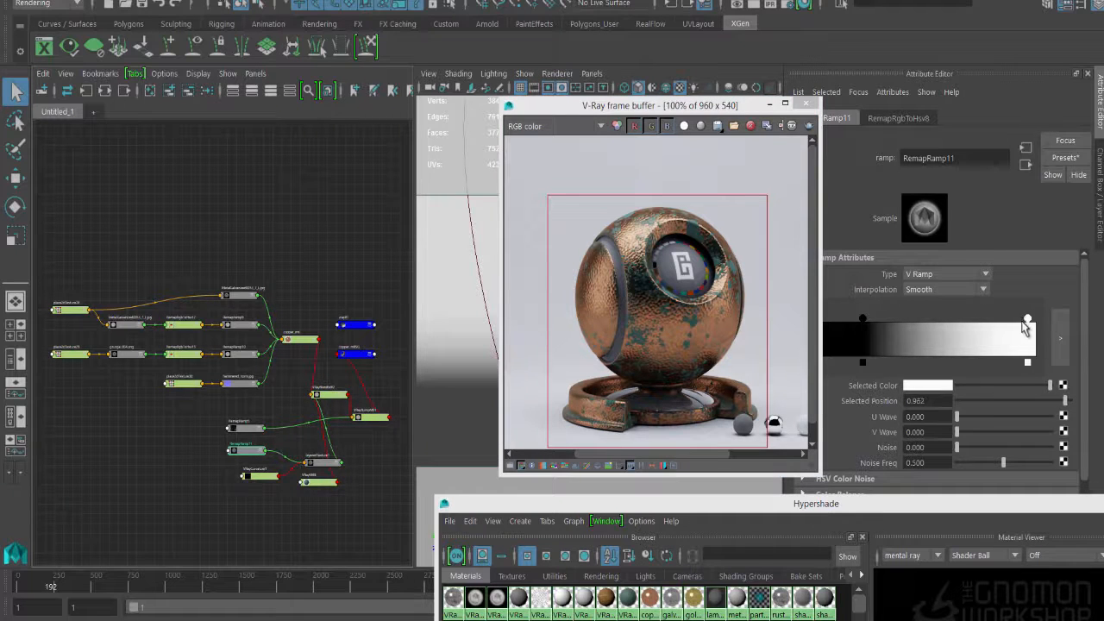
left_click(952, 336)
left_click_drag(951, 319, 941, 319)
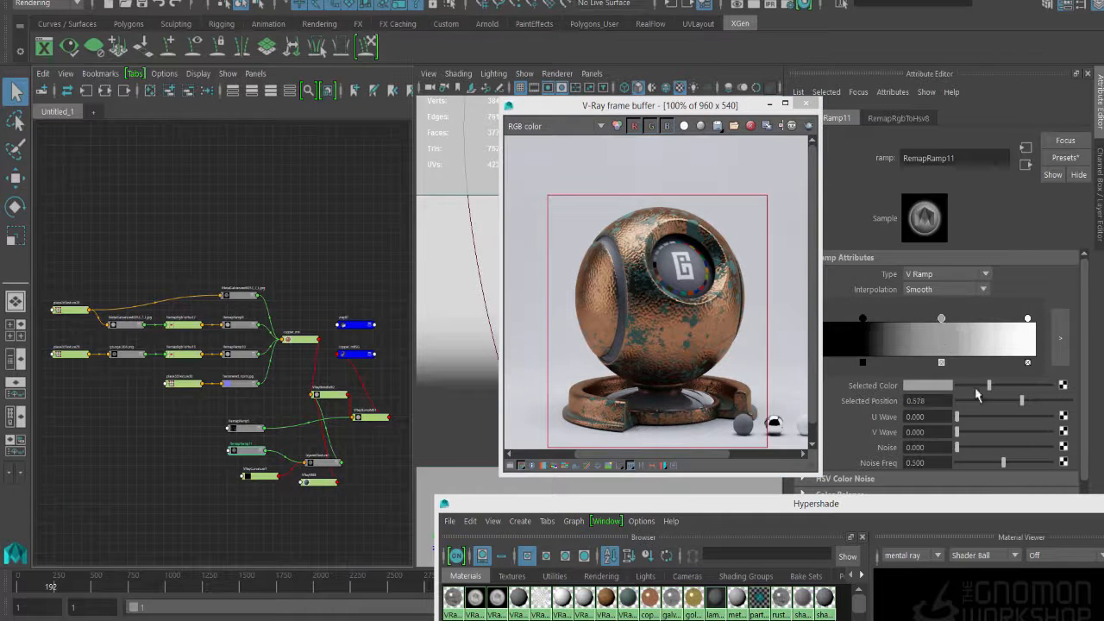
left_click_drag(990, 385, 1006, 385)
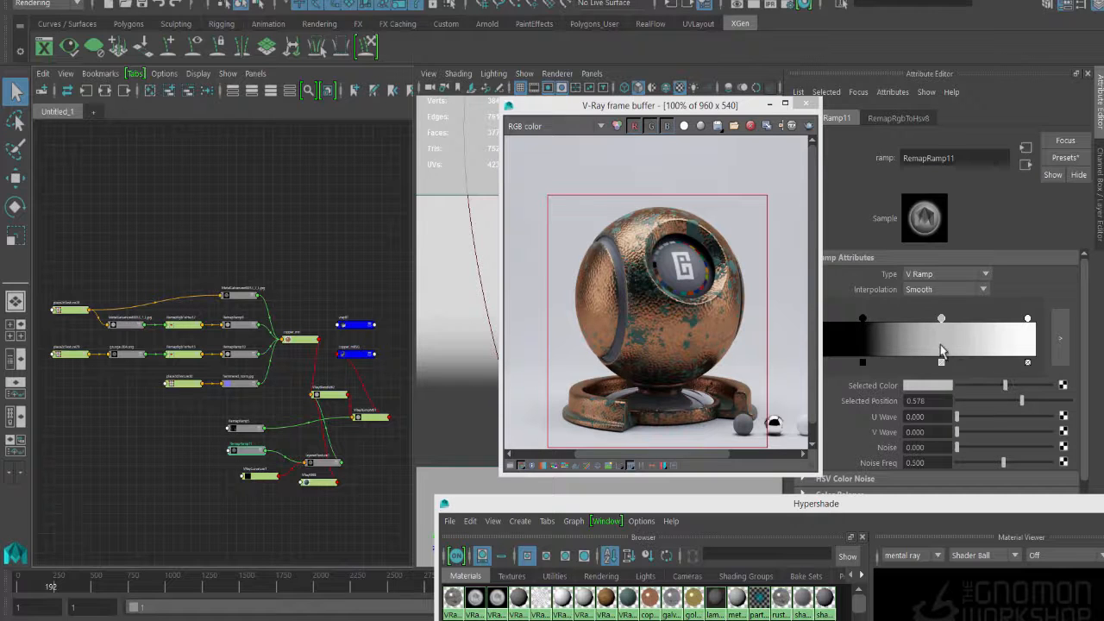
- Set the Sample spread of VRayCurvature1 to 2.4, and raise it to 2.5
left_click(257, 477)
double_click(921, 236)
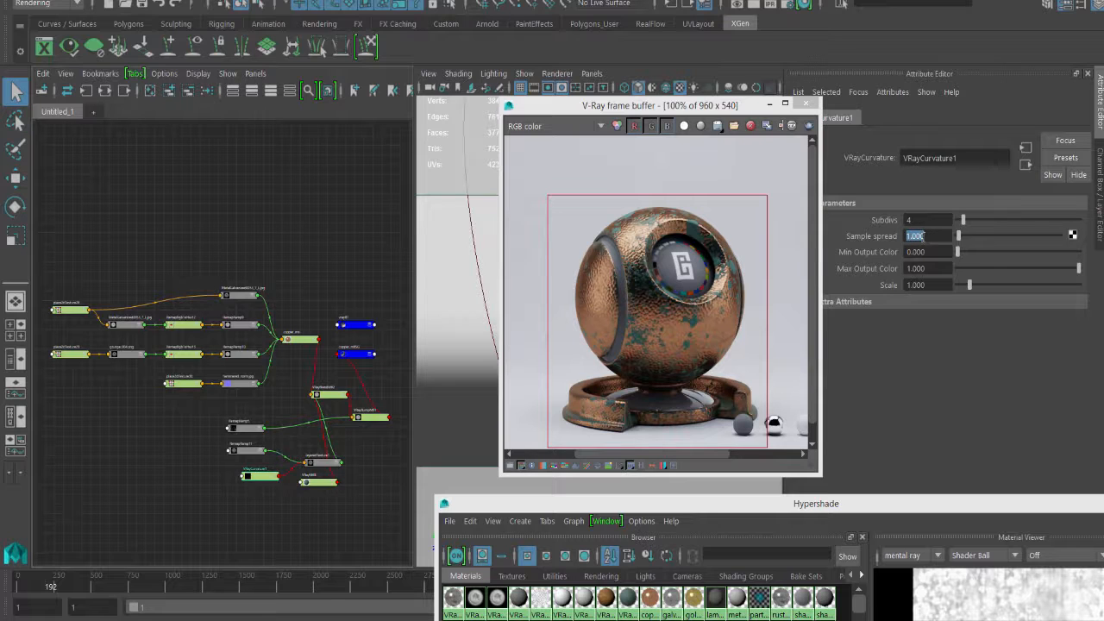
type("2.4")
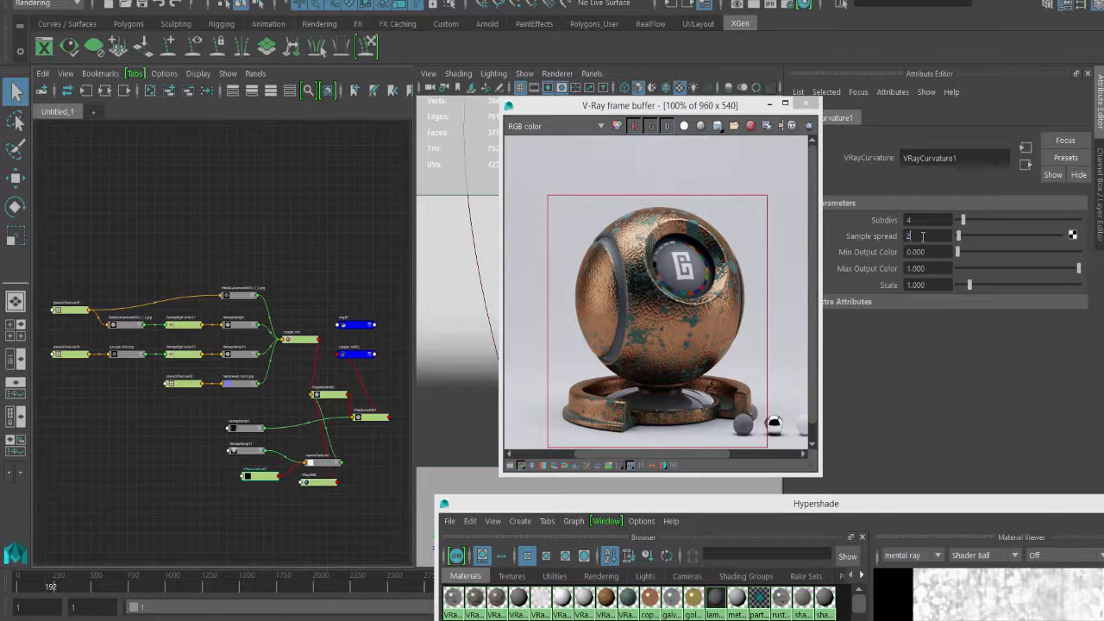
key("Return")
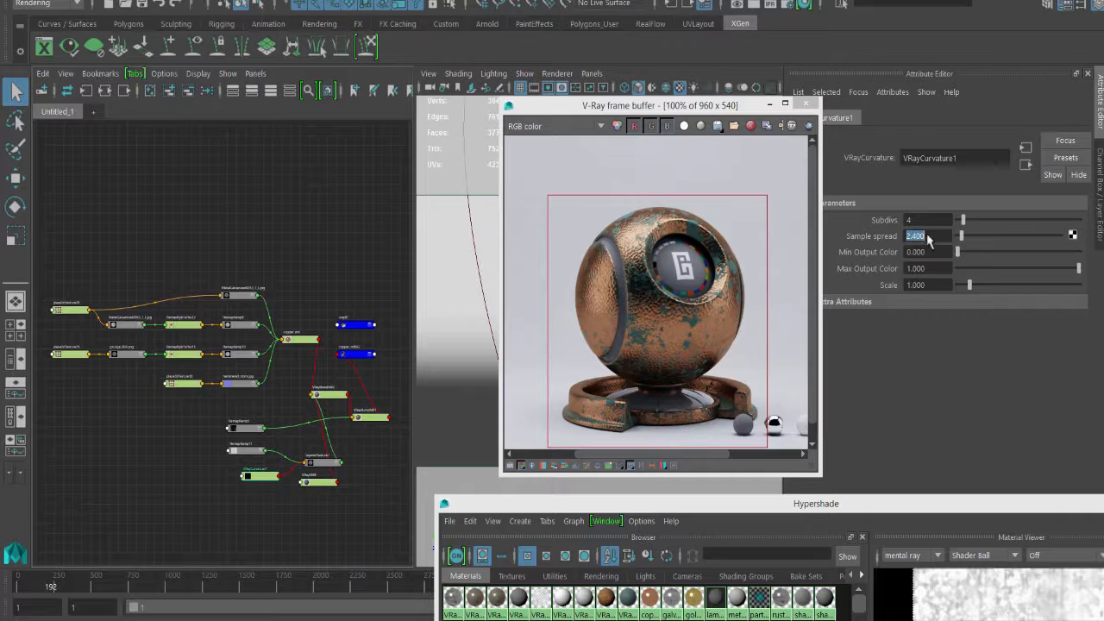
type("2.5")
key("Return")
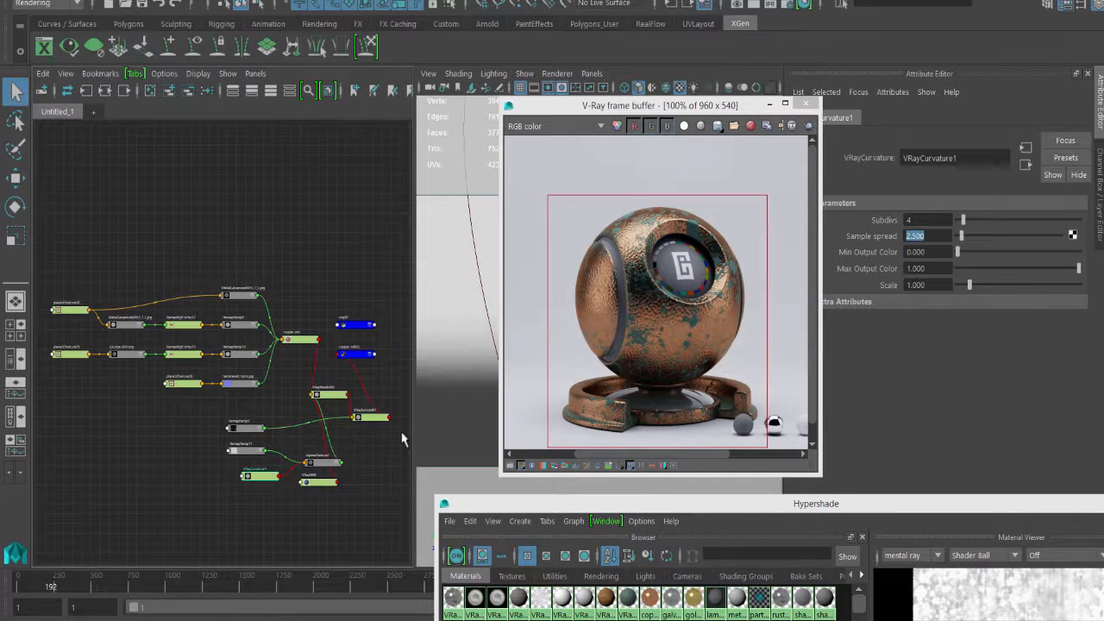
- Render the marked region of the shader ball with the new layeredTexture1 blend, and restart it as an interactive render
left_click(329, 464)
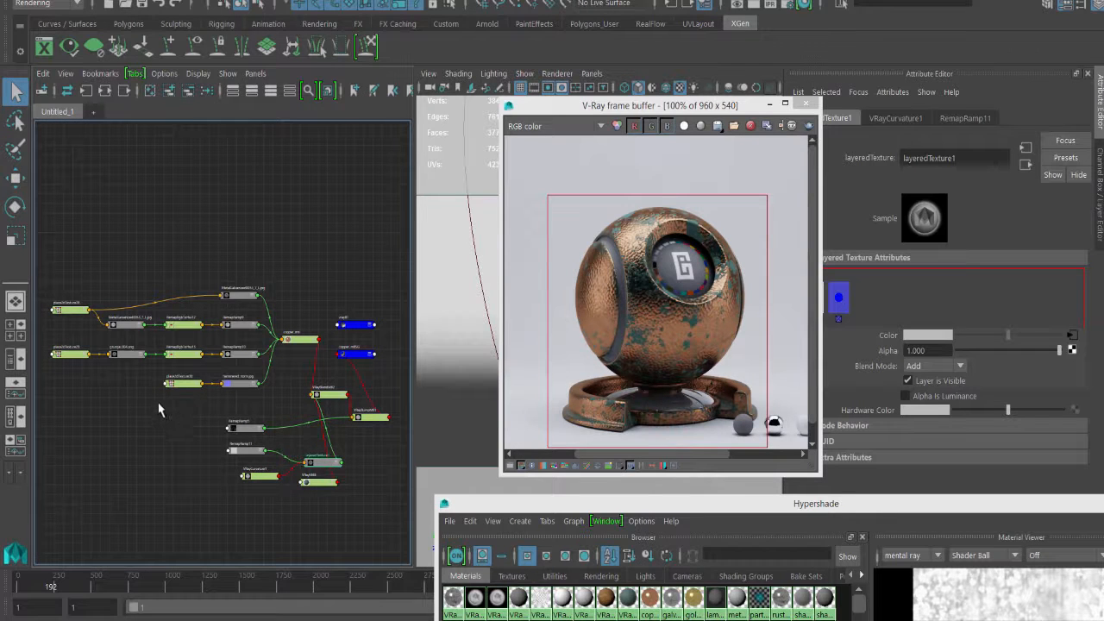
left_click(809, 127)
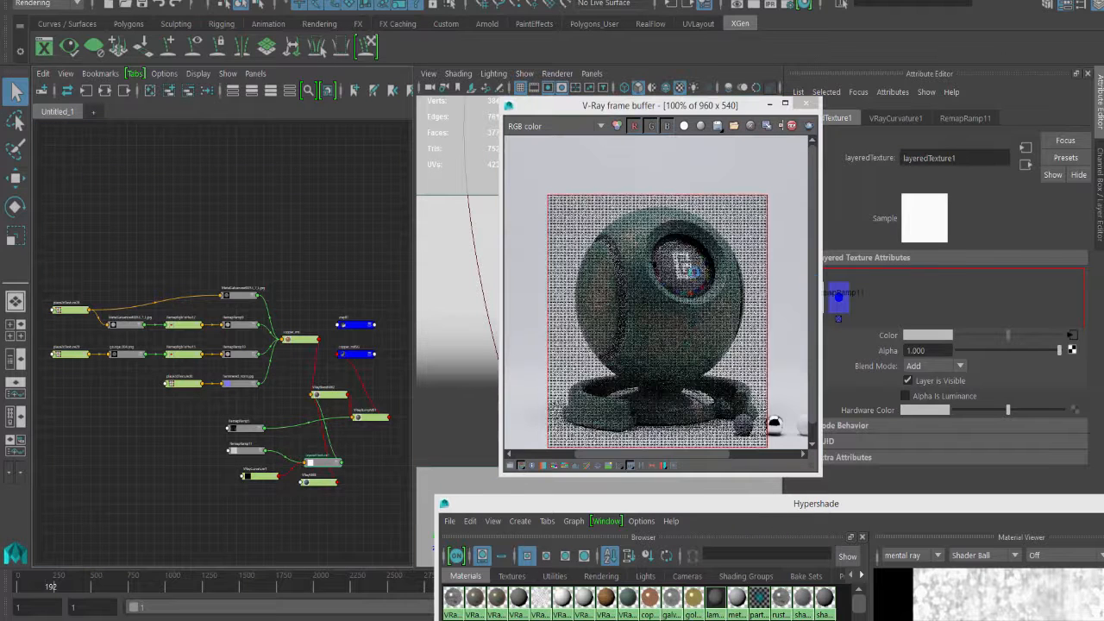
left_click(687, 333)
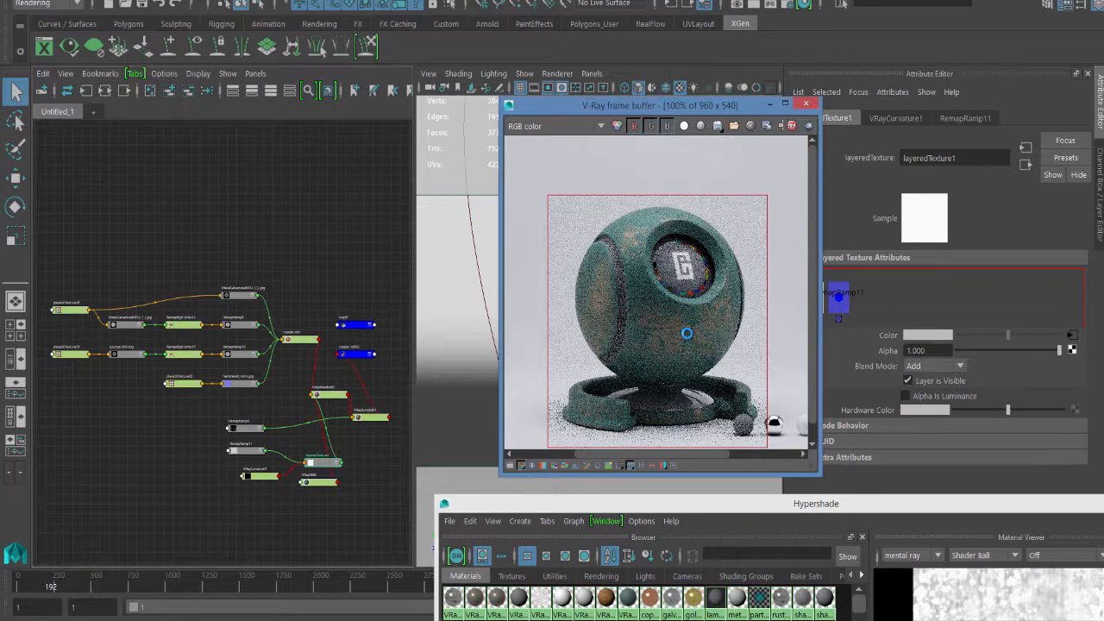
left_click(495, 286)
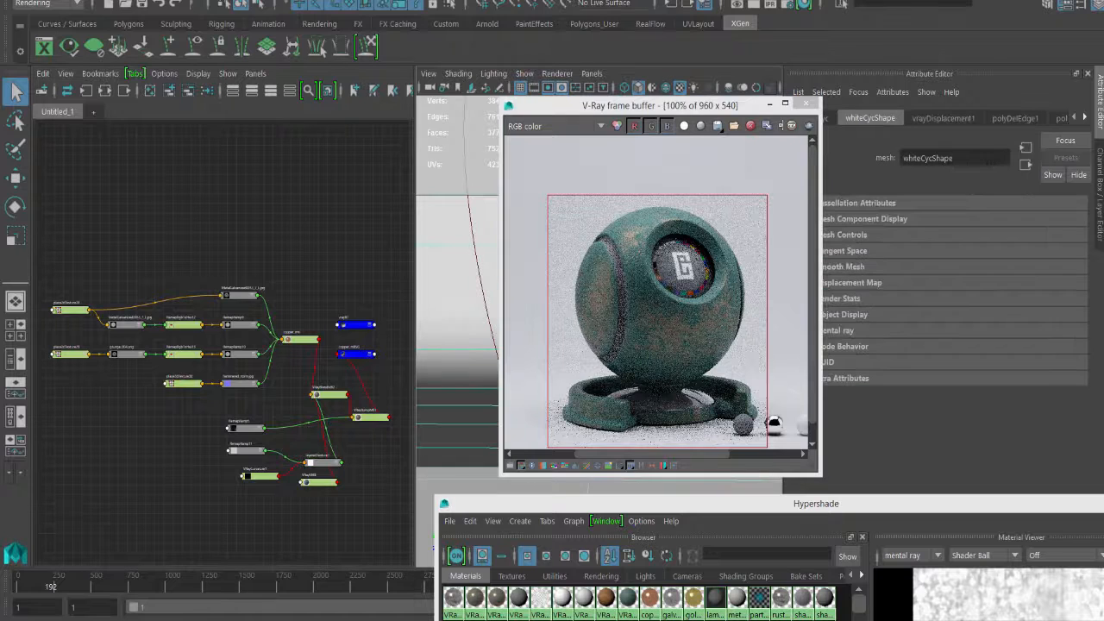
left_click(765, 5)
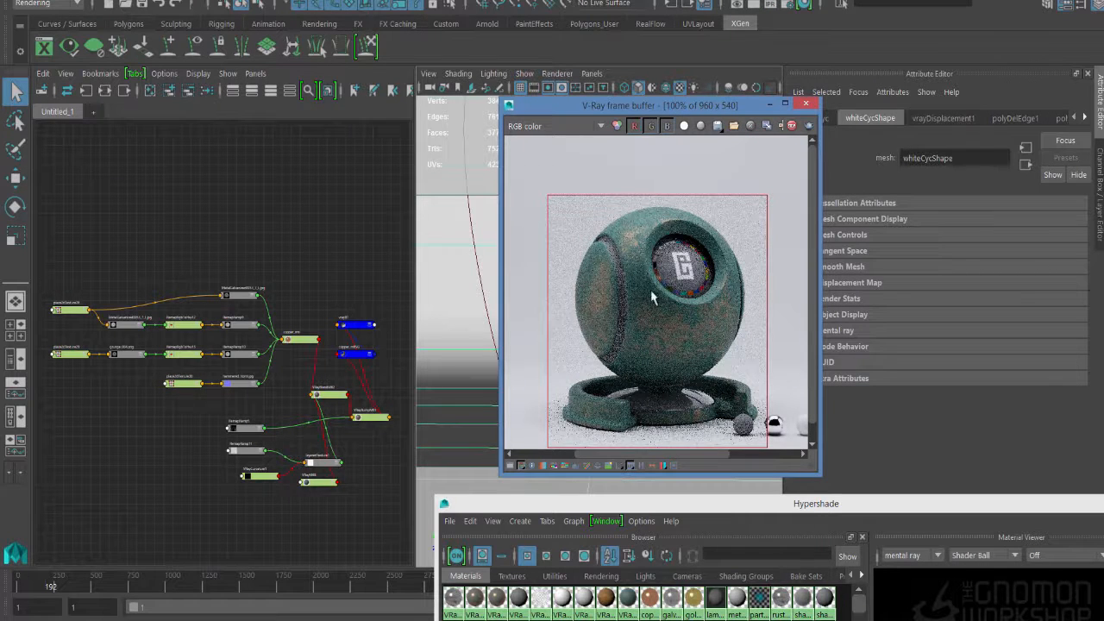
- Set the Sample spread of VRayCurvature1 to 1.5
left_click(275, 476)
double_click(921, 236)
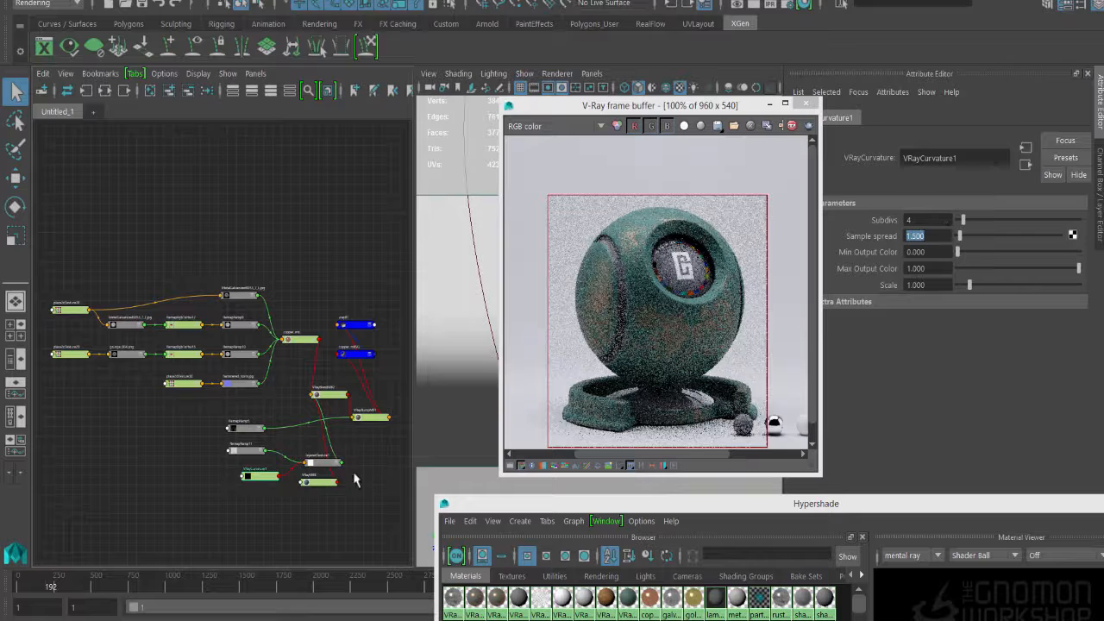
- Remove the gray middle handle from RemapRamp11 and move its black handle to 0.332
left_click(249, 452)
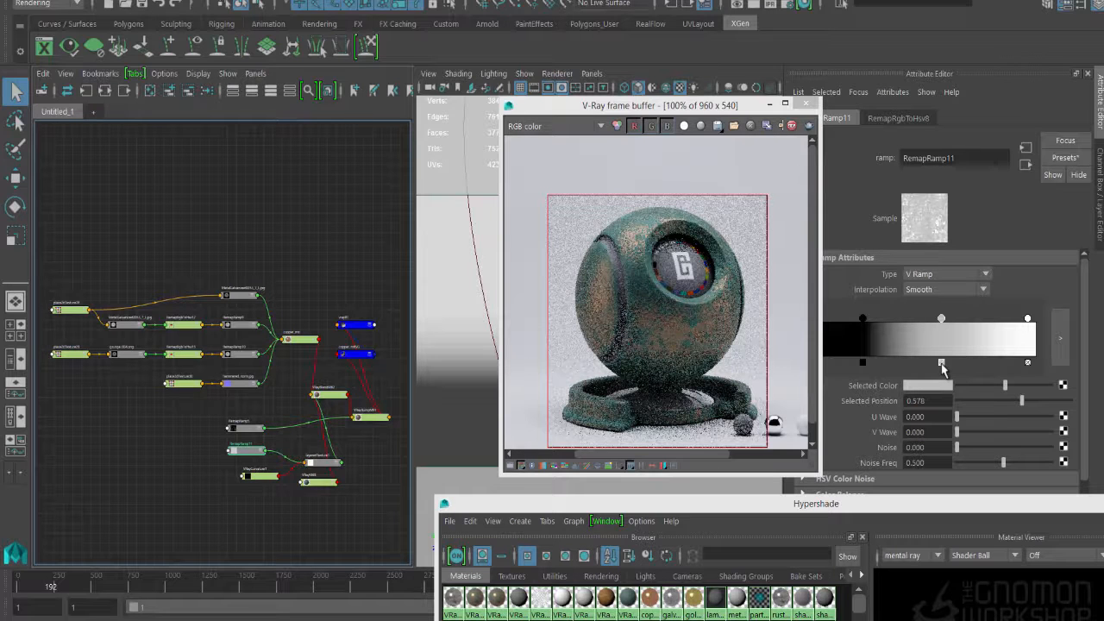
left_click(941, 363)
left_click_drag(865, 319, 888, 324)
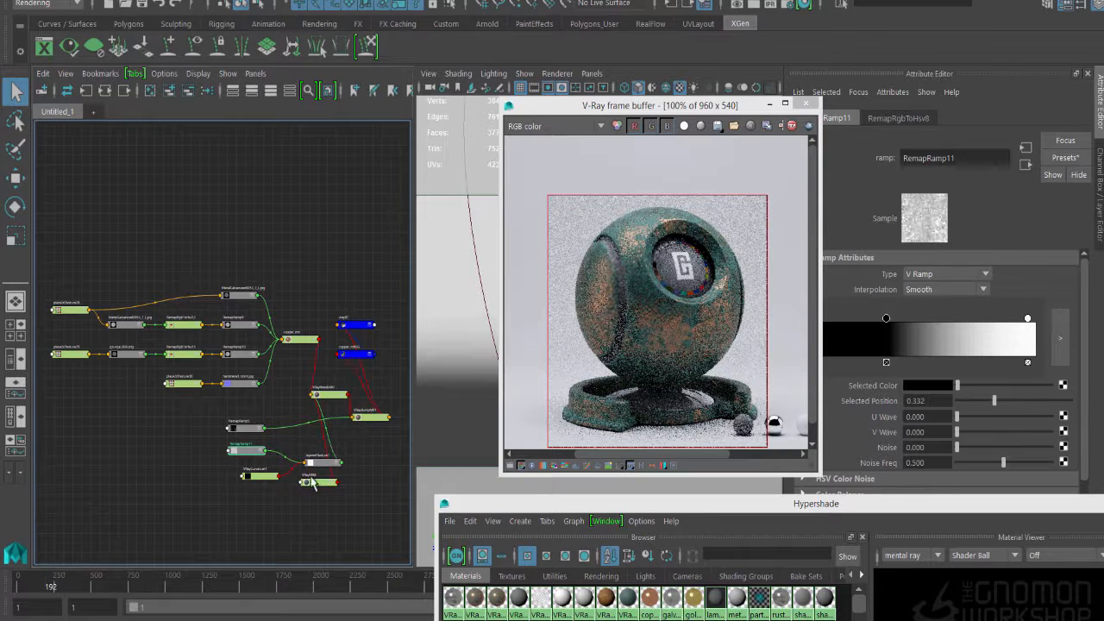
- Duplicate the file25 grunge texture in the Hypershade and locate the copy, file41, among the textures
left_click_drag(313, 483, 321, 489)
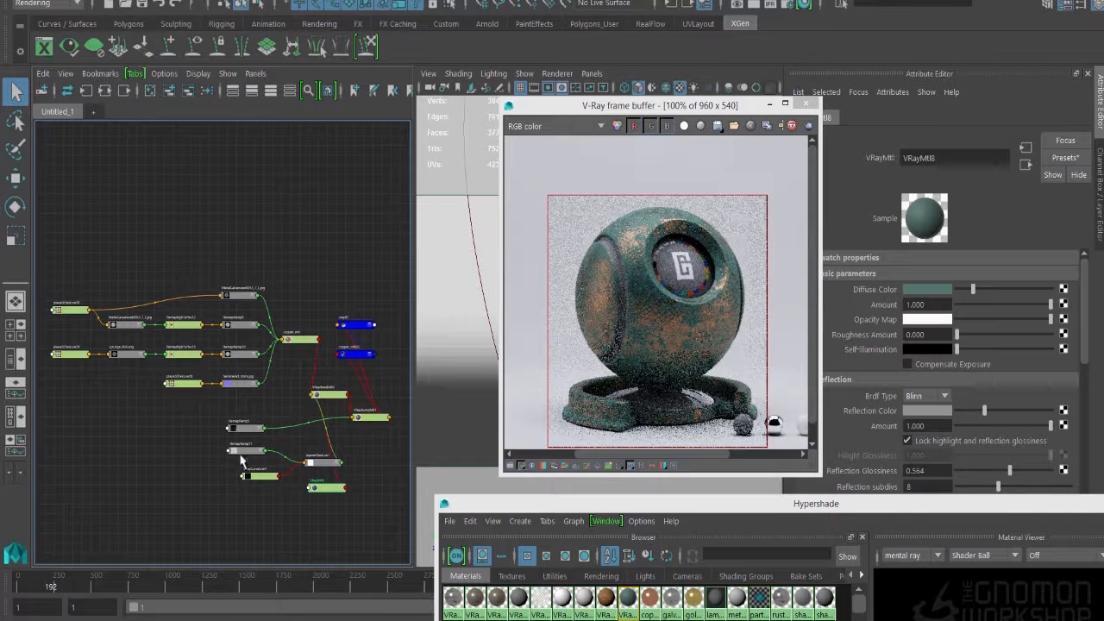
left_click(515, 578)
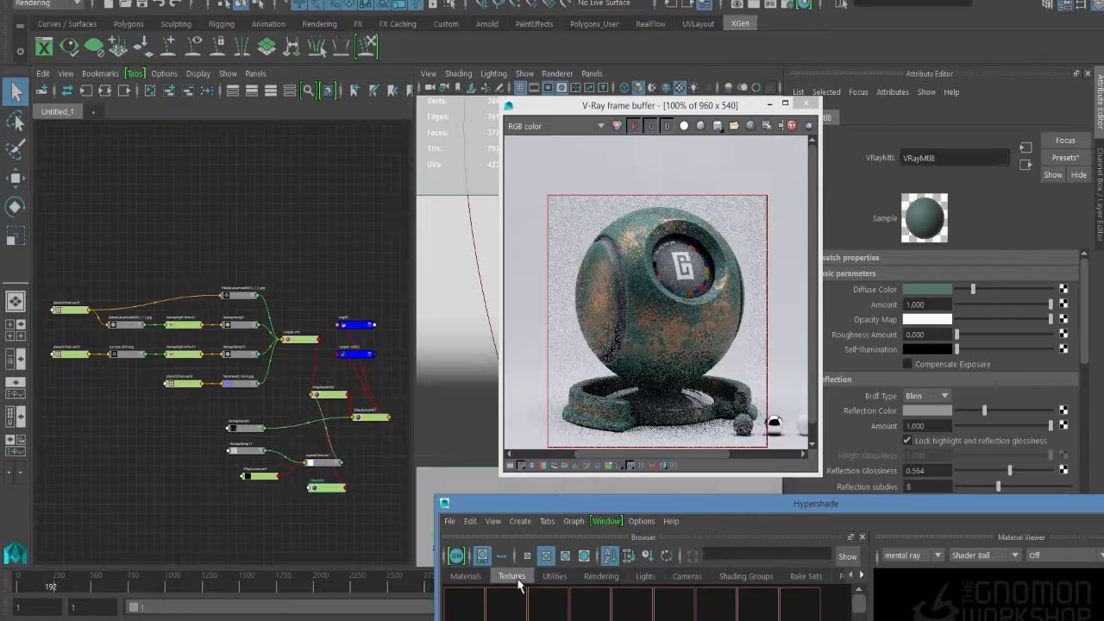
left_click_drag(522, 503, 538, 310)
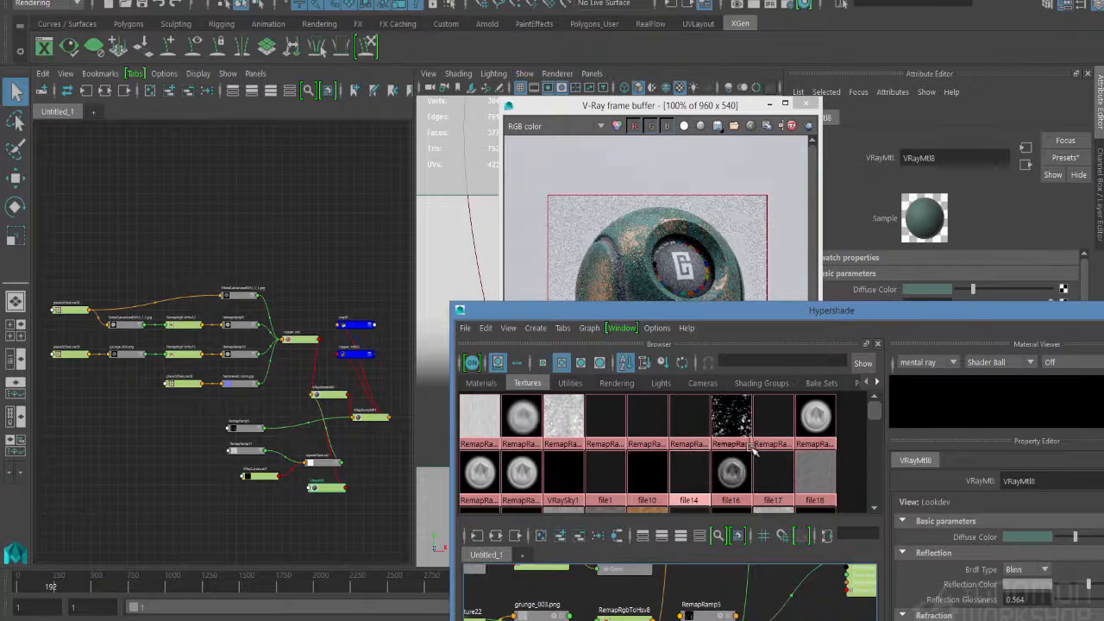
scroll(772, 447, "down", 3)
mouse_move(878, 428)
left_mouse_down()
mouse_move(871, 473)
mouse_move(871, 436)
left_mouse_up()
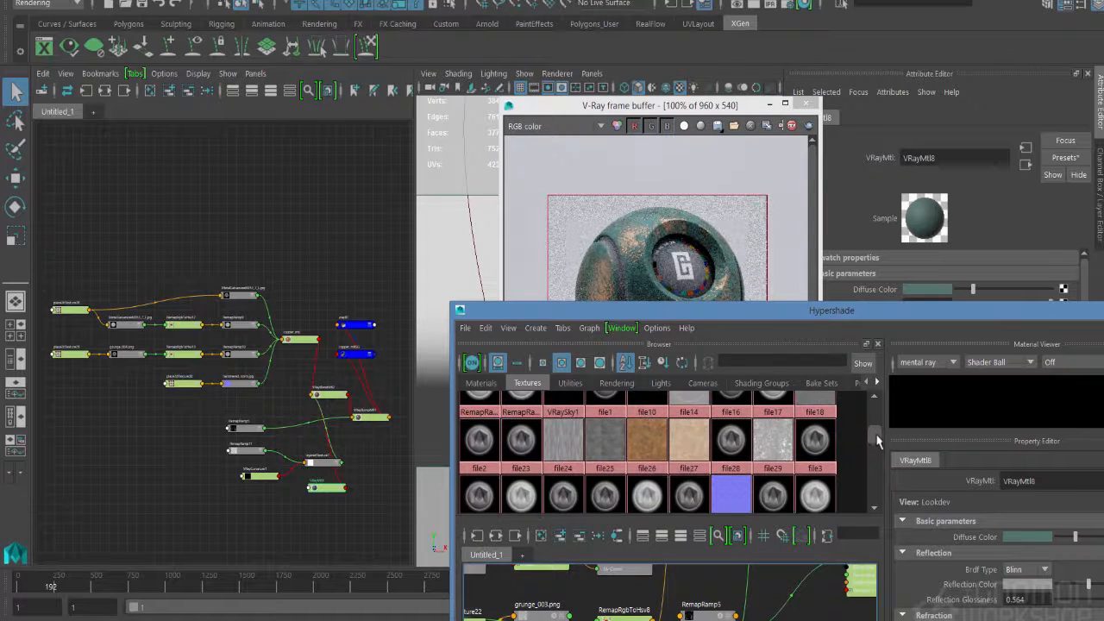
left_click(605, 455)
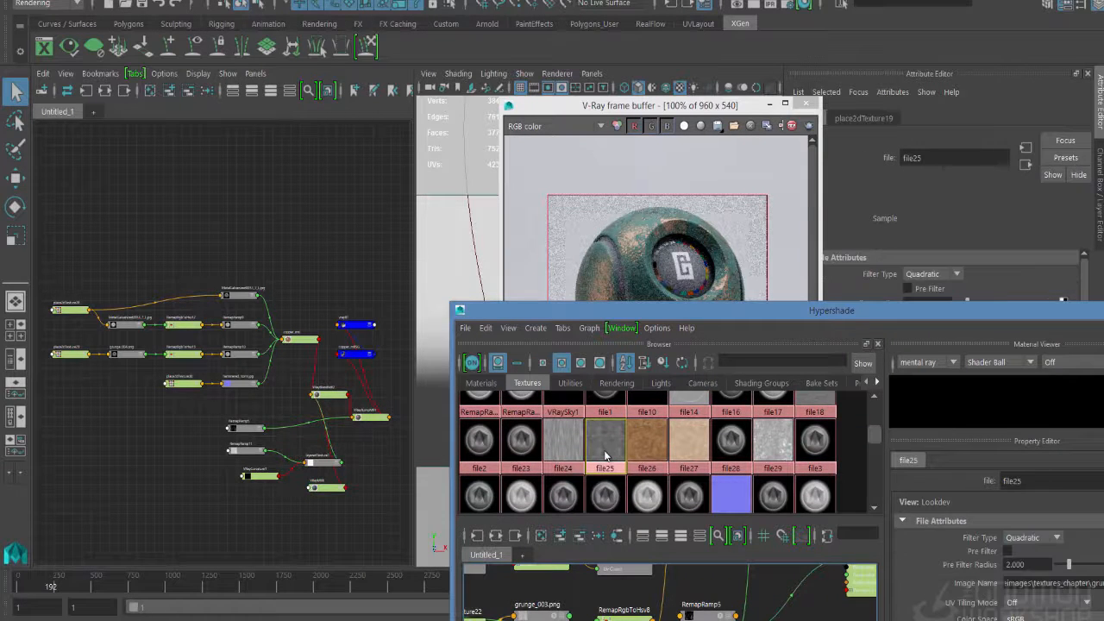
key("ctrl+d")
middle_click_drag(662, 436, 666, 440)
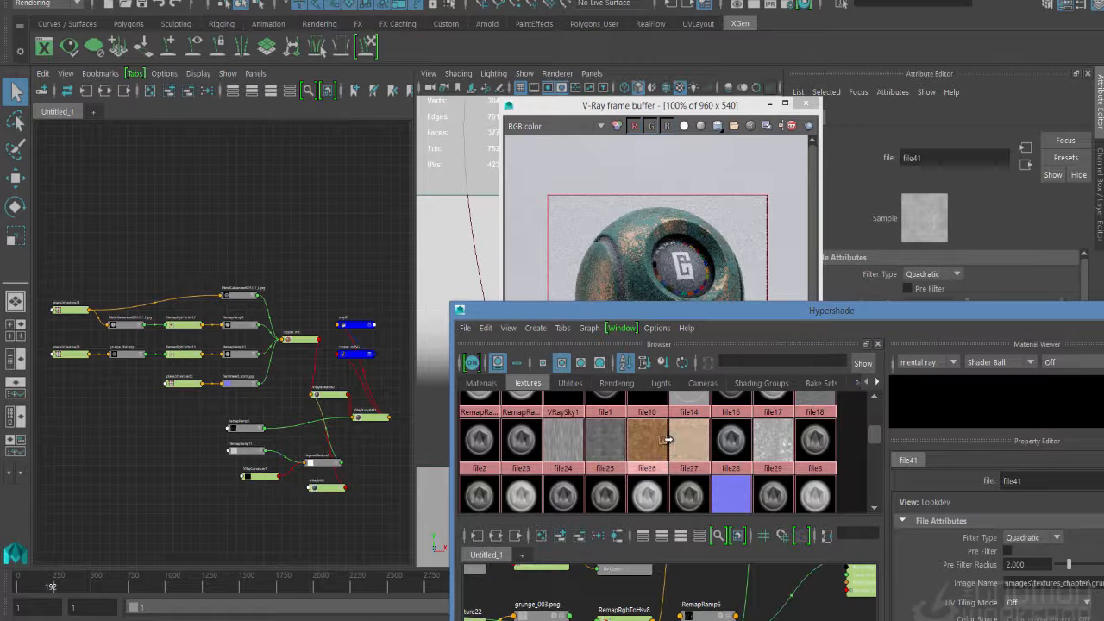
scroll(667, 440, "down", 2)
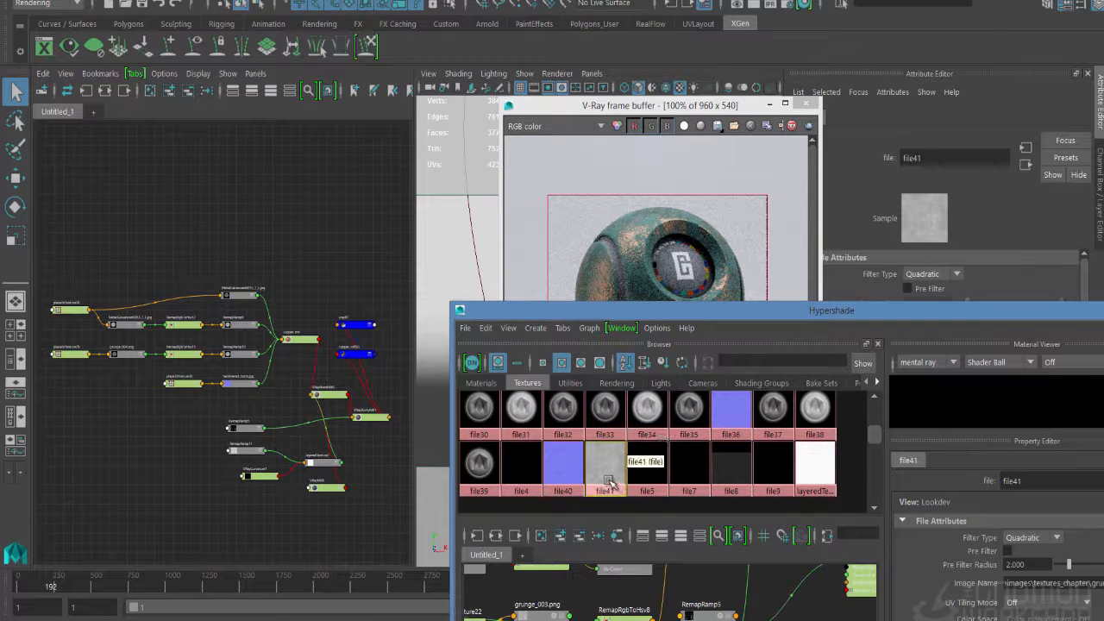
- Connect the file41 texture to the Diffuse Color of VRayMtl8, the green patina material
left_click(280, 535)
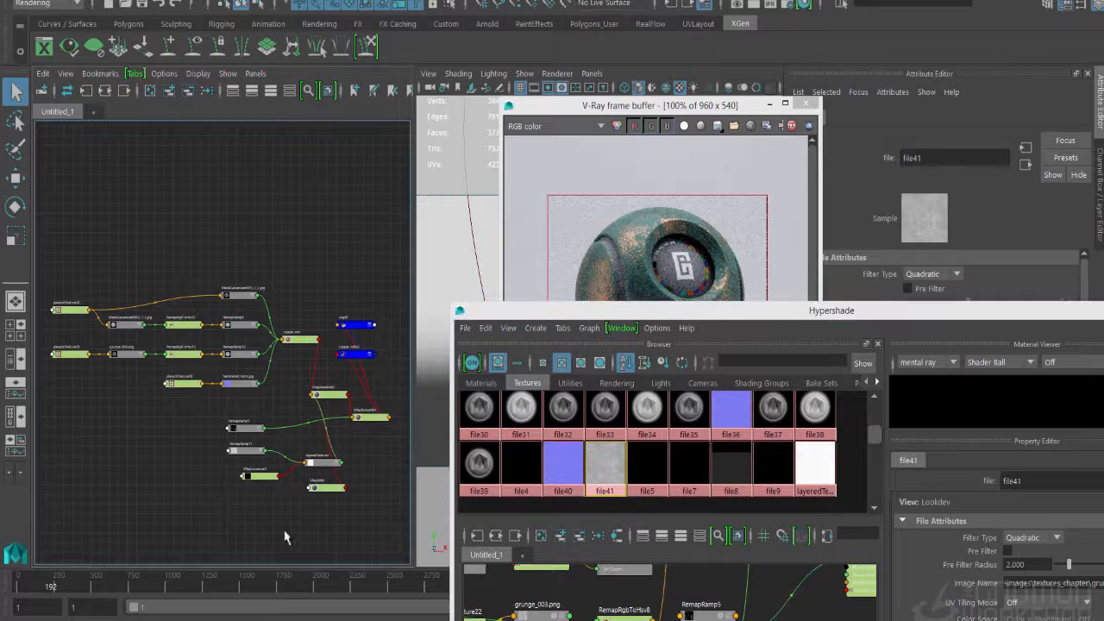
middle_click_drag(609, 476, 176, 525)
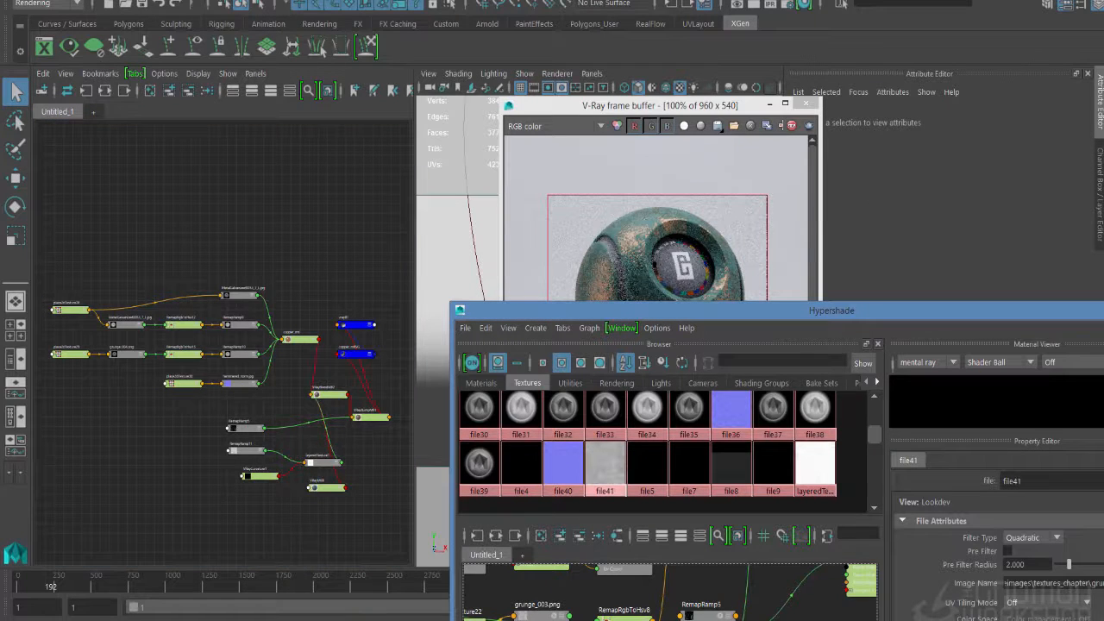
left_click_drag(647, 314, 642, 338)
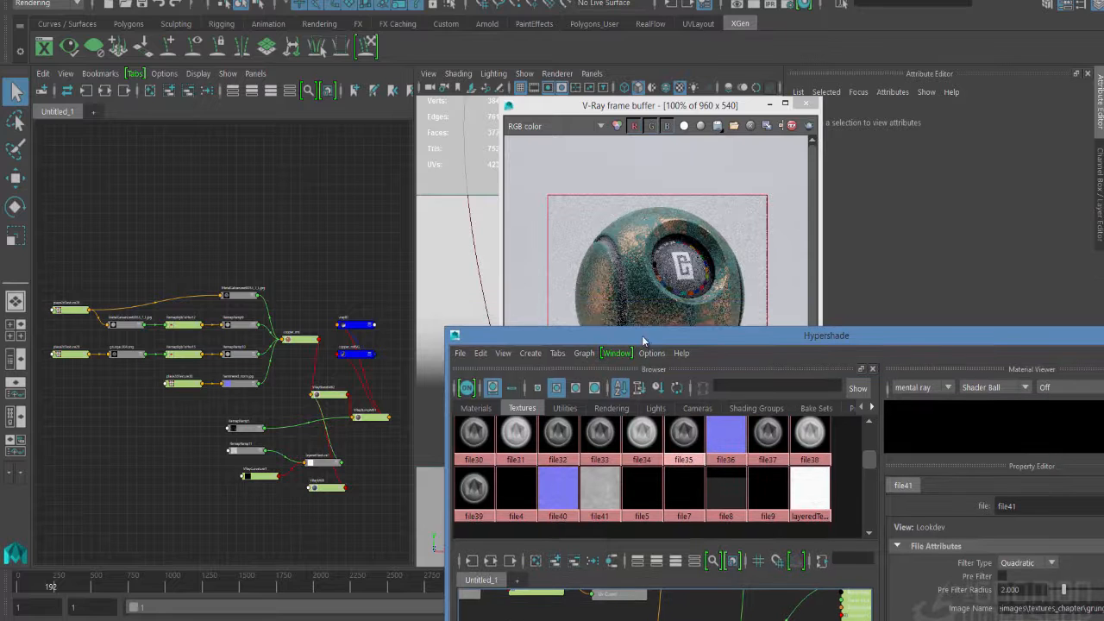
left_click(315, 486)
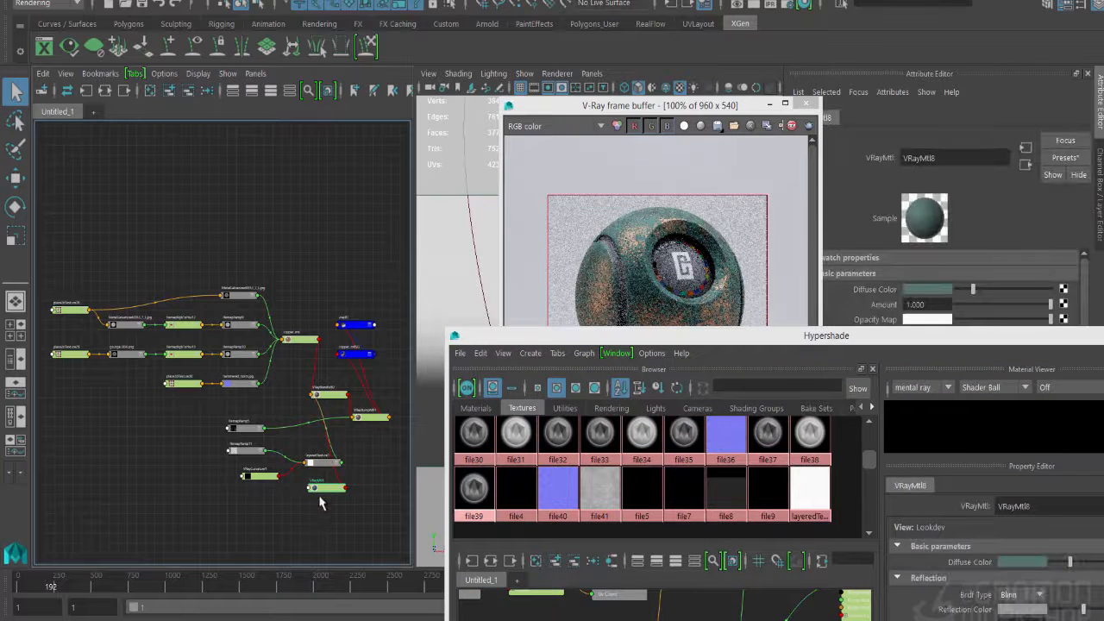
middle_click_drag(635, 485, 875, 292)
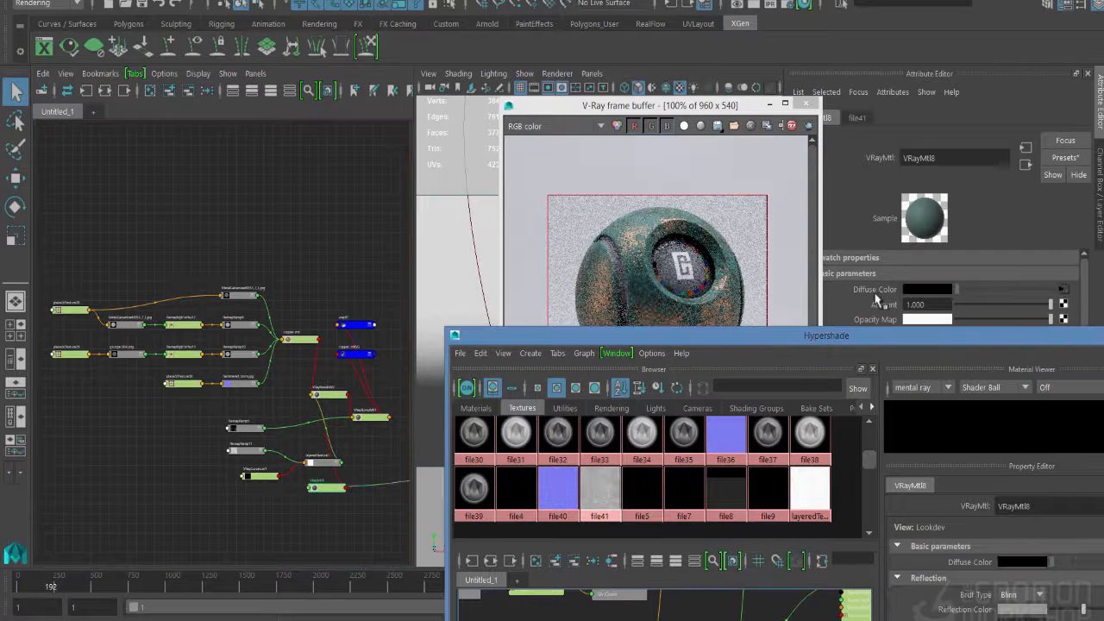
- Move the file41 texture node next to VRayMtl8 in the node graph, just below the material's input side
middle_click_drag(332, 466, 164, 469, "alt")
middle_click_drag(298, 473, 148, 463, "alt")
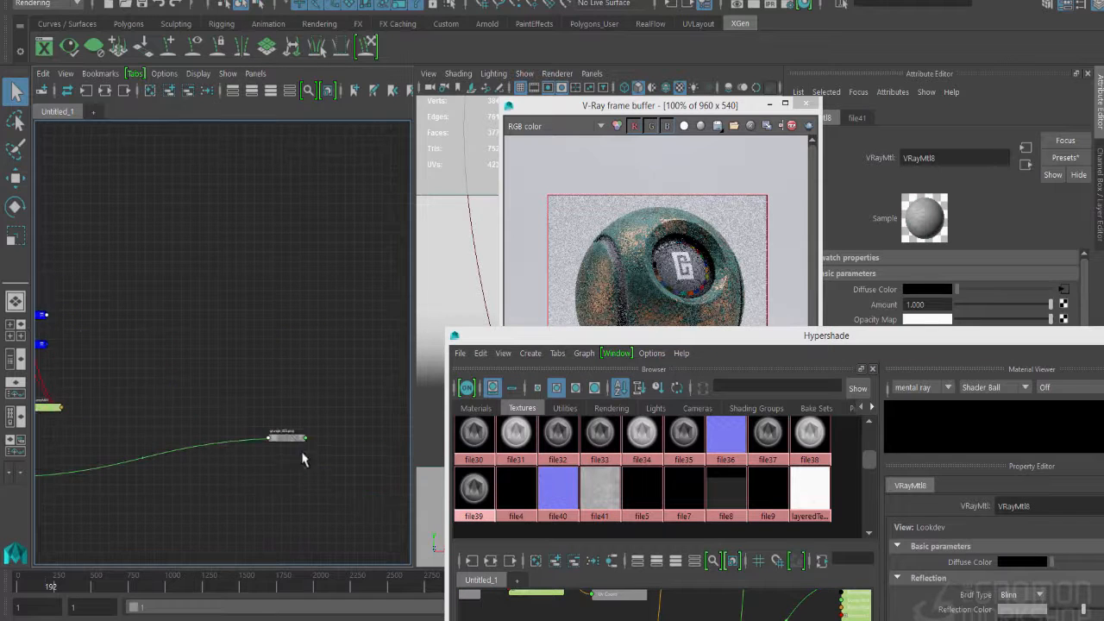
left_click_drag(290, 436, 268, 448)
middle_click_drag(95, 502, 266, 410, "alt")
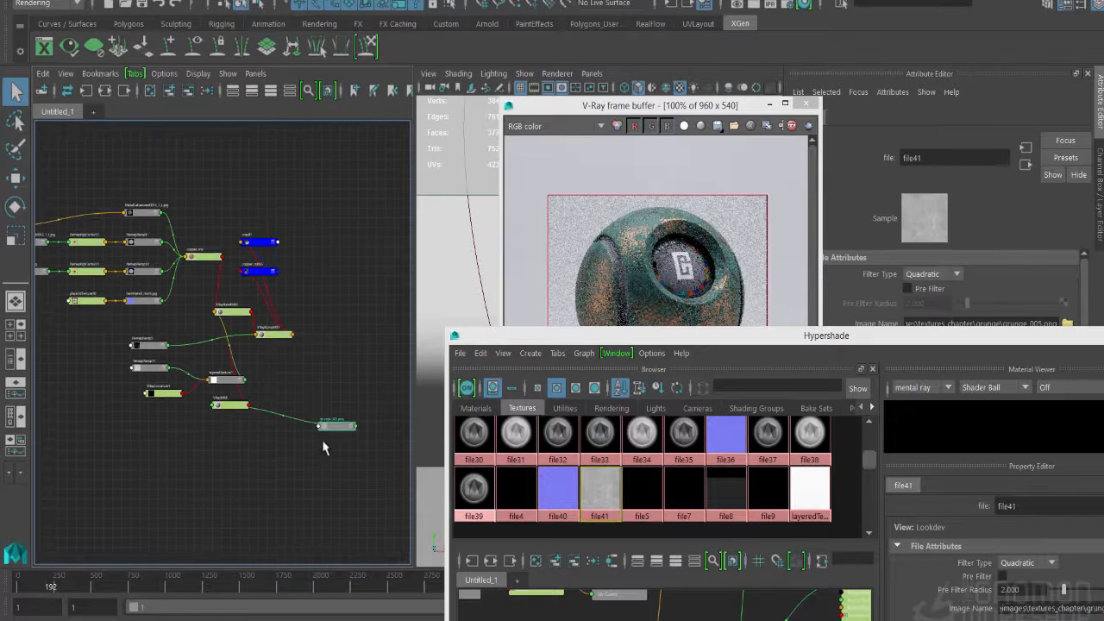
left_click_drag(339, 428, 194, 443)
- Clear the view of file41's attributes and insert a Color Remap from its Effects settings
left_click_drag(946, 336, 879, 512)
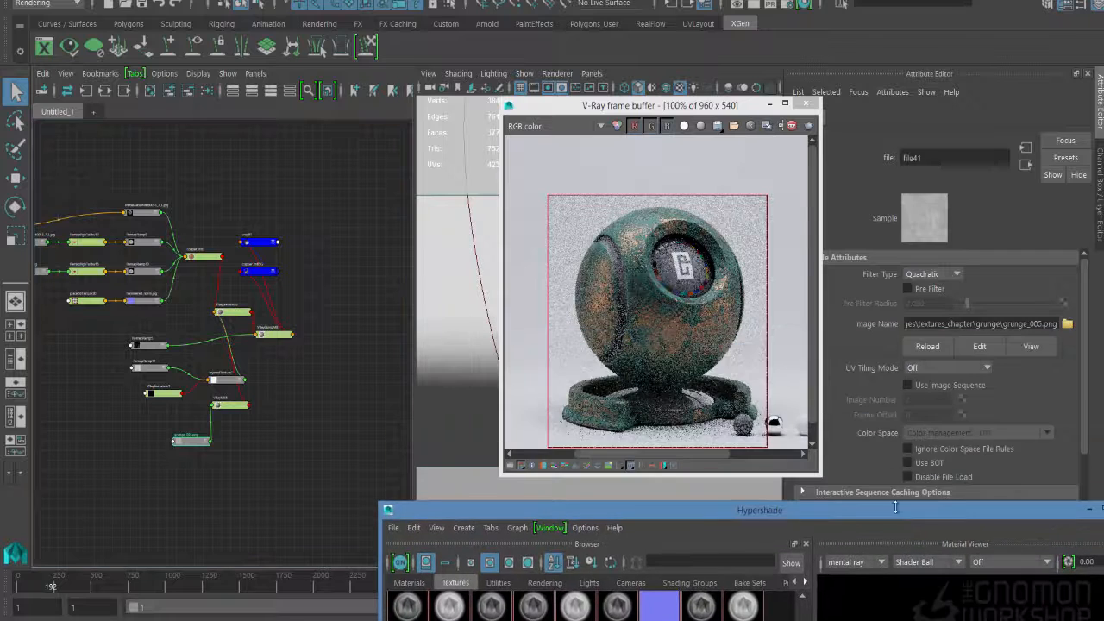
scroll(871, 447, "down", 3)
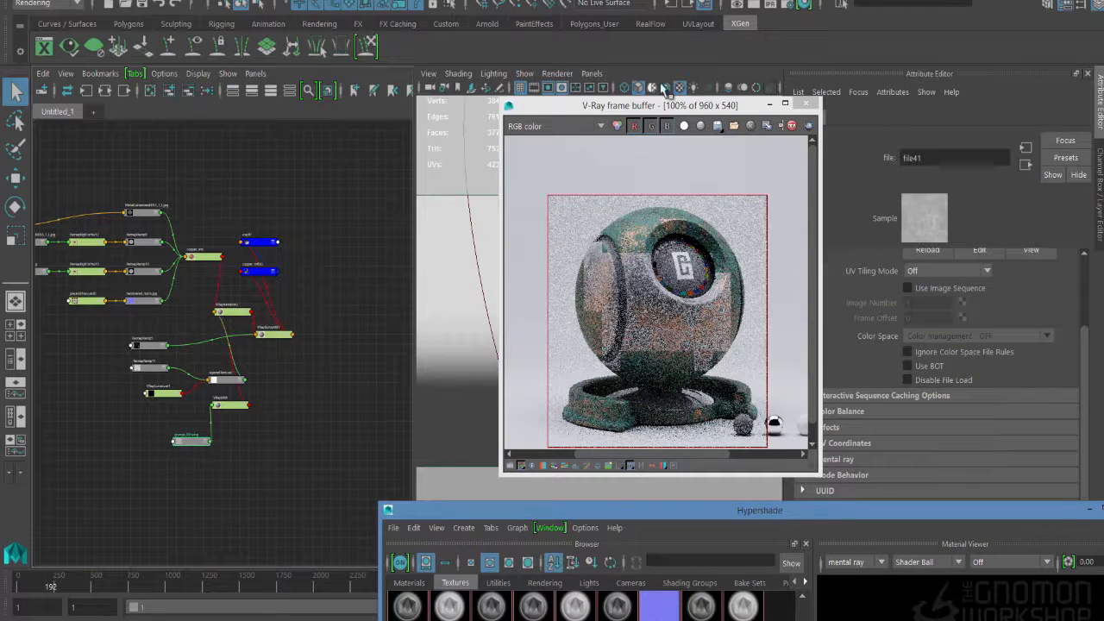
left_click(580, 119)
left_click_drag(581, 119, 487, 127)
left_click(834, 428)
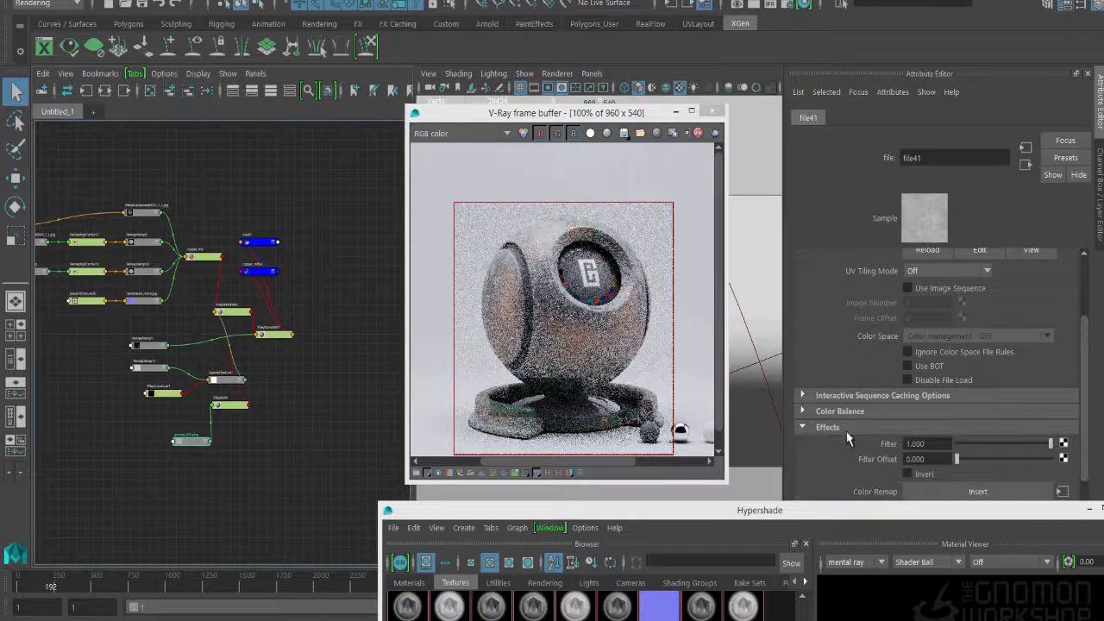
left_click(944, 492)
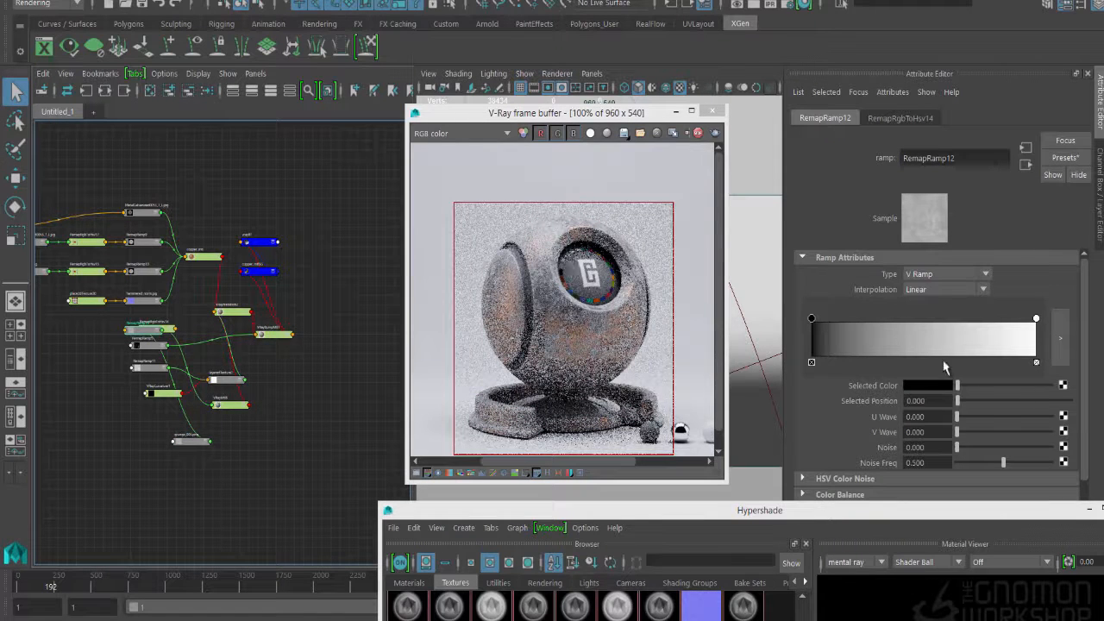
- Color RemapRamp12's start dark teal green with saturation 0.497, and its end a lighter muted green with saturation 0.315 and value 0.126
left_click(909, 391)
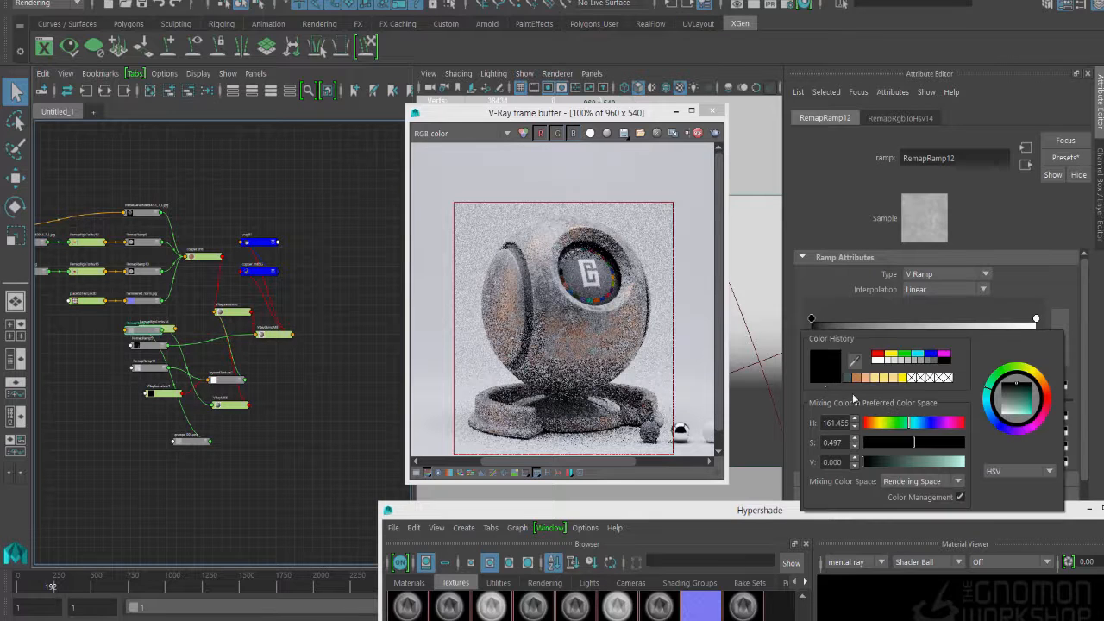
left_click(850, 379)
left_click_drag(884, 464, 892, 467)
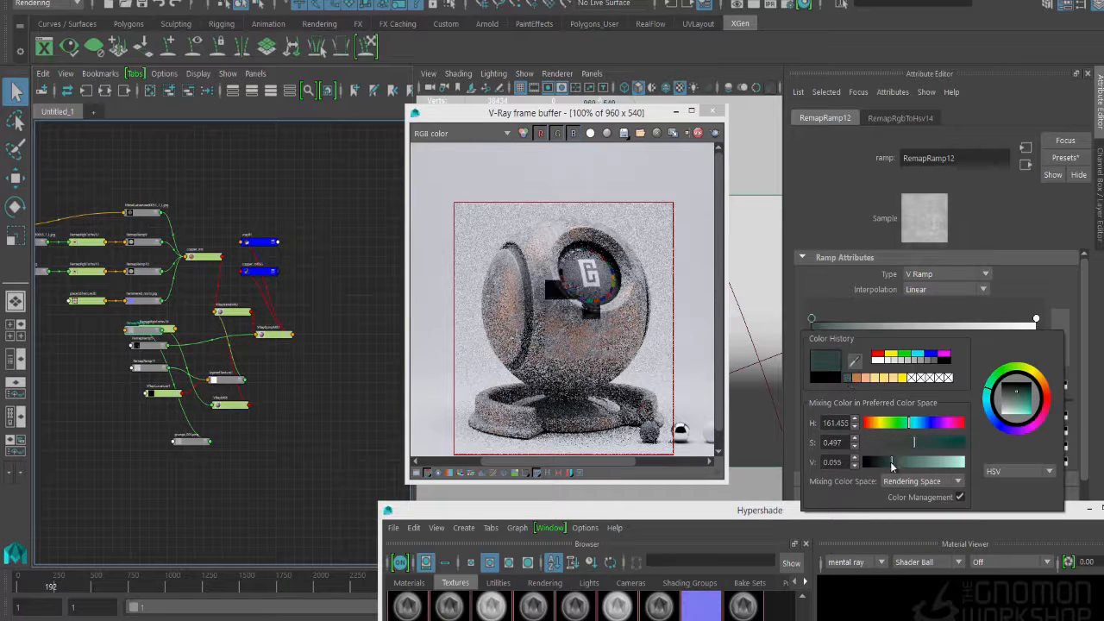
left_click(1036, 318)
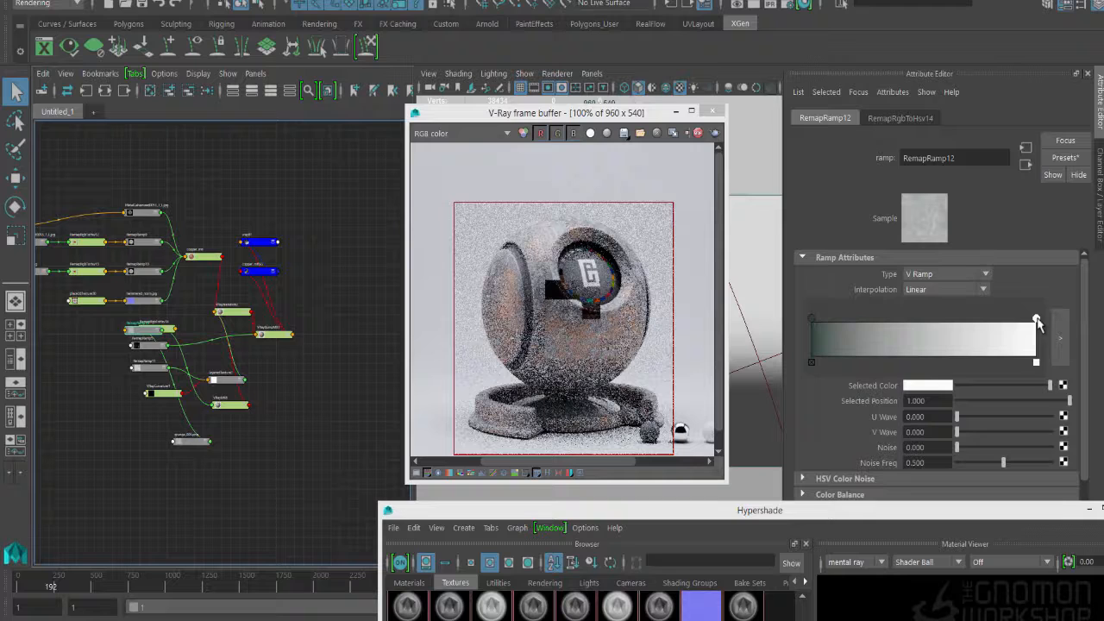
left_click(932, 389)
left_click(857, 393)
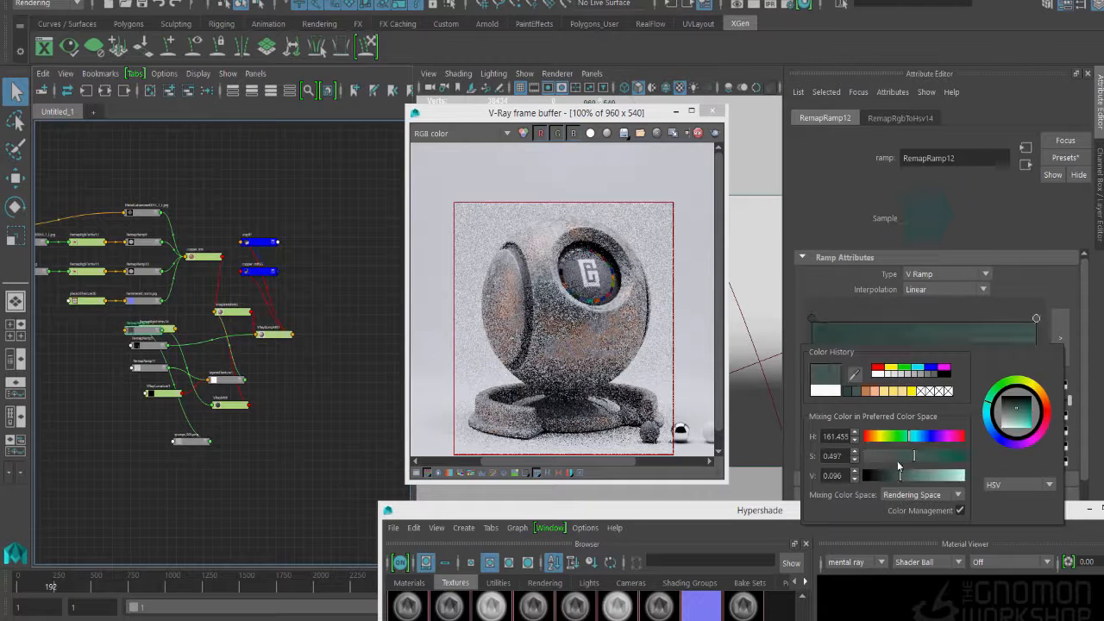
left_click_drag(910, 480, 907, 480)
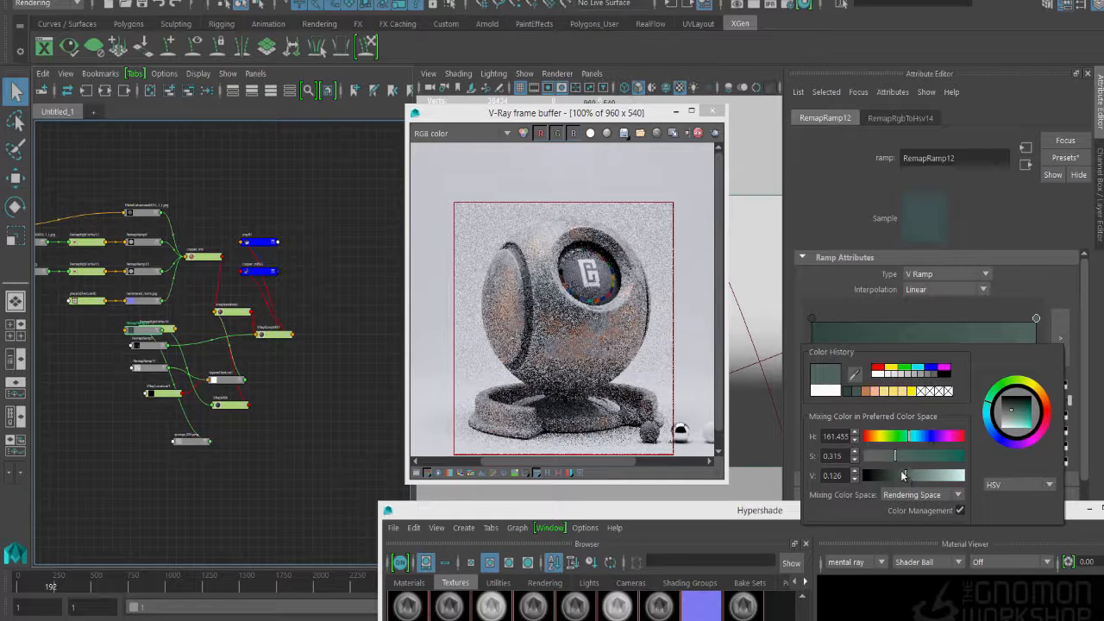
- Add two intermediate stops to RemapRamp12, one at position 0.821 and a lighter gray-green one at 0.701
left_click(996, 353)
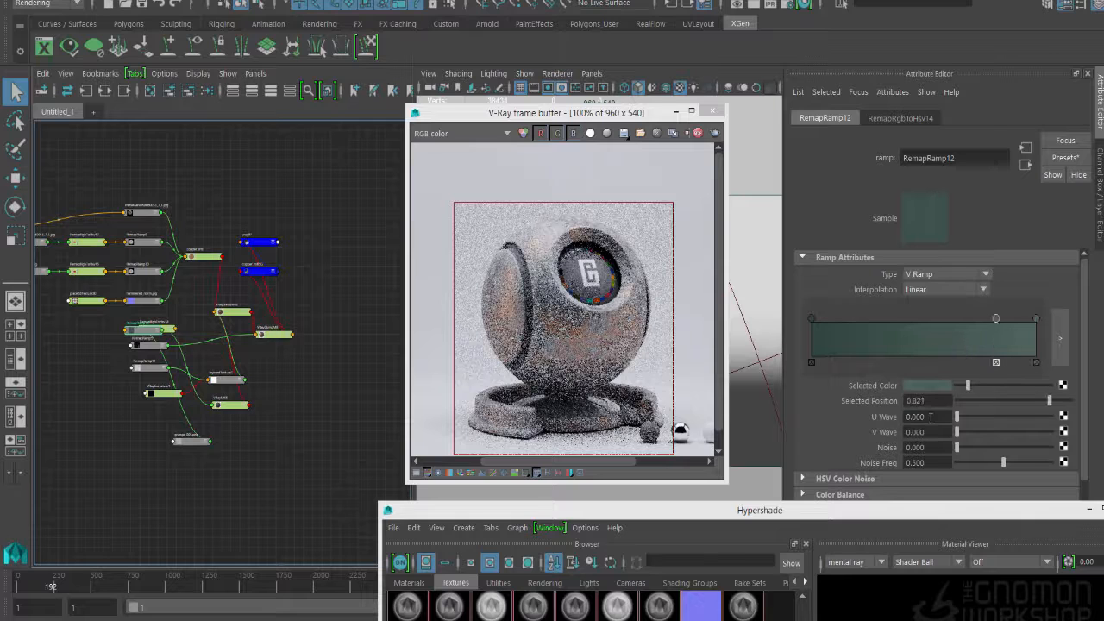
mouse_move(971, 395)
left_mouse_down()
mouse_move(986, 392)
mouse_move(973, 391)
left_mouse_up()
left_click(931, 386)
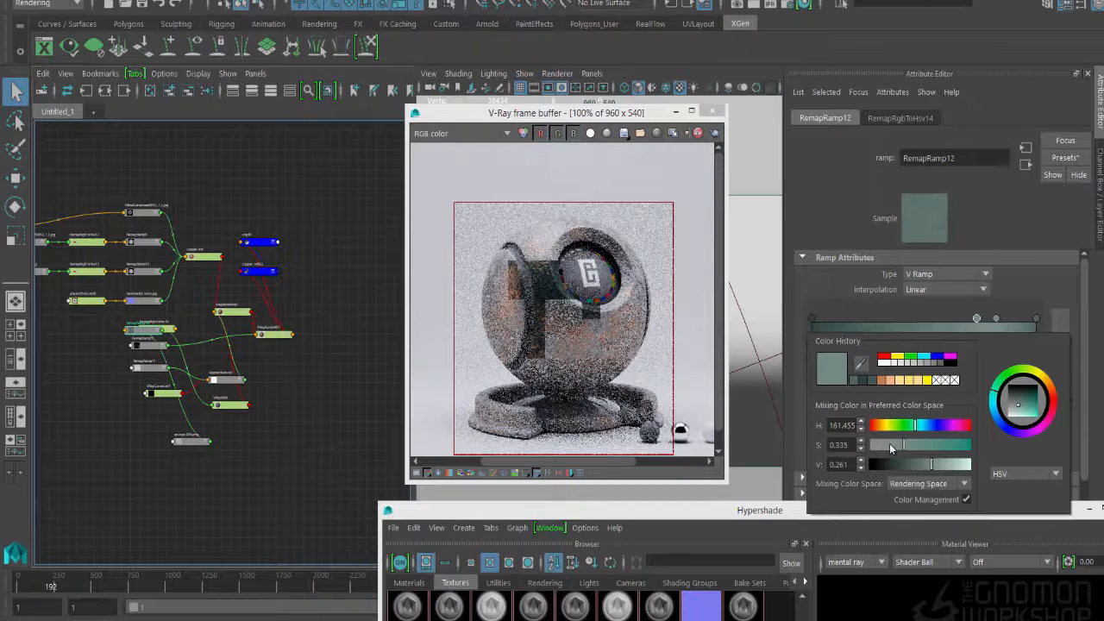
left_click_drag(978, 319, 969, 320)
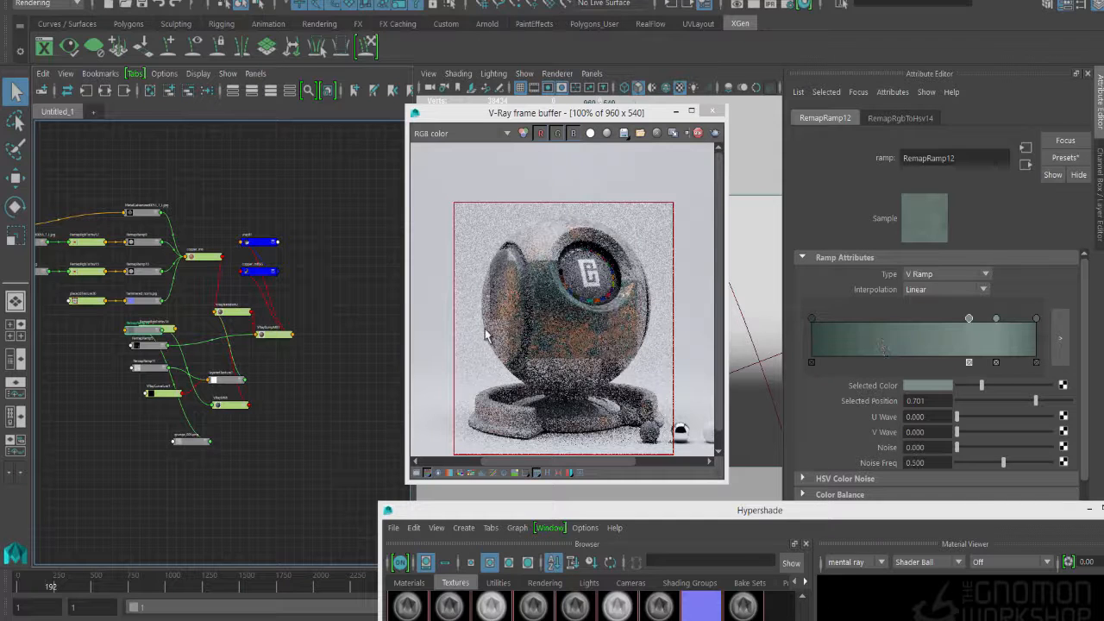
- Connect file41 to the Reflection Color of VRayMtl8 and set its Reflection Glossiness to 0.669
left_click(1025, 166)
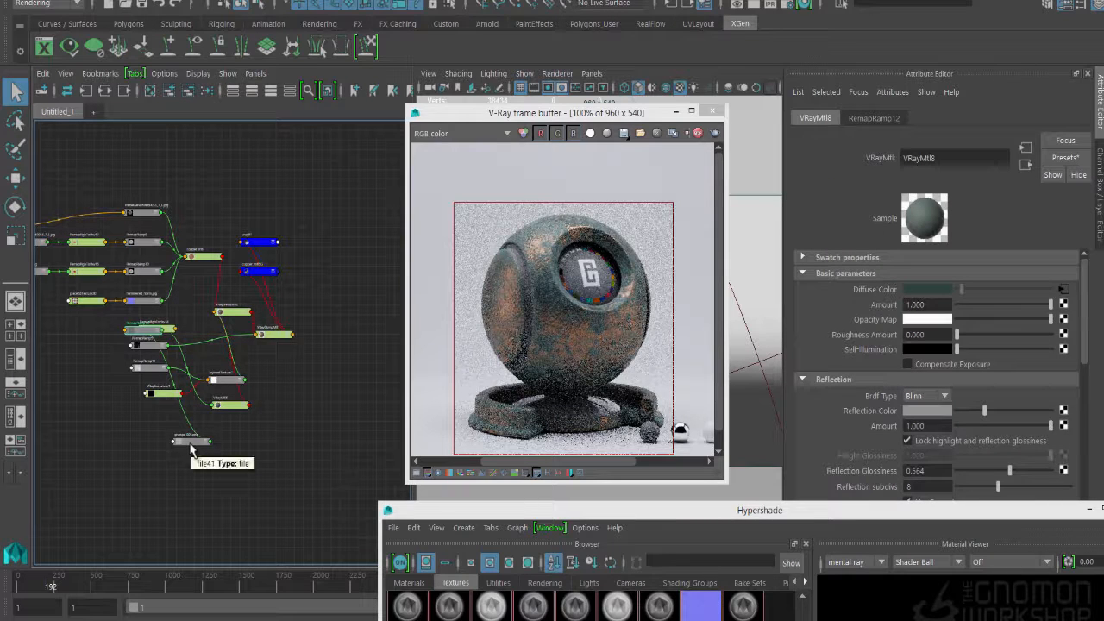
middle_click_drag(191, 447, 870, 412)
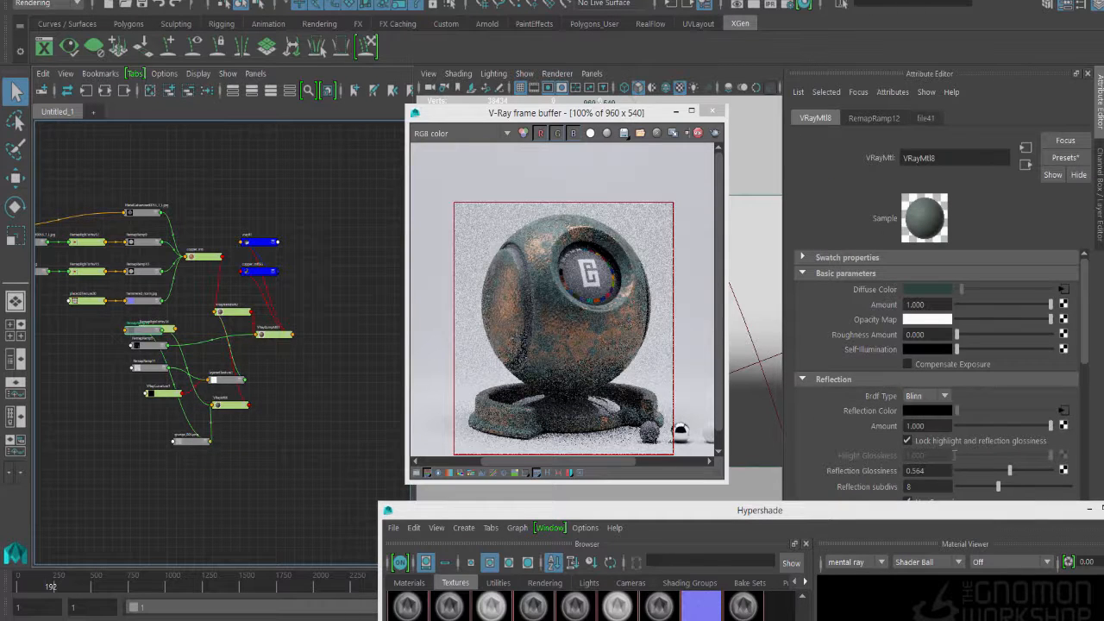
left_click_drag(1010, 471, 1019, 470)
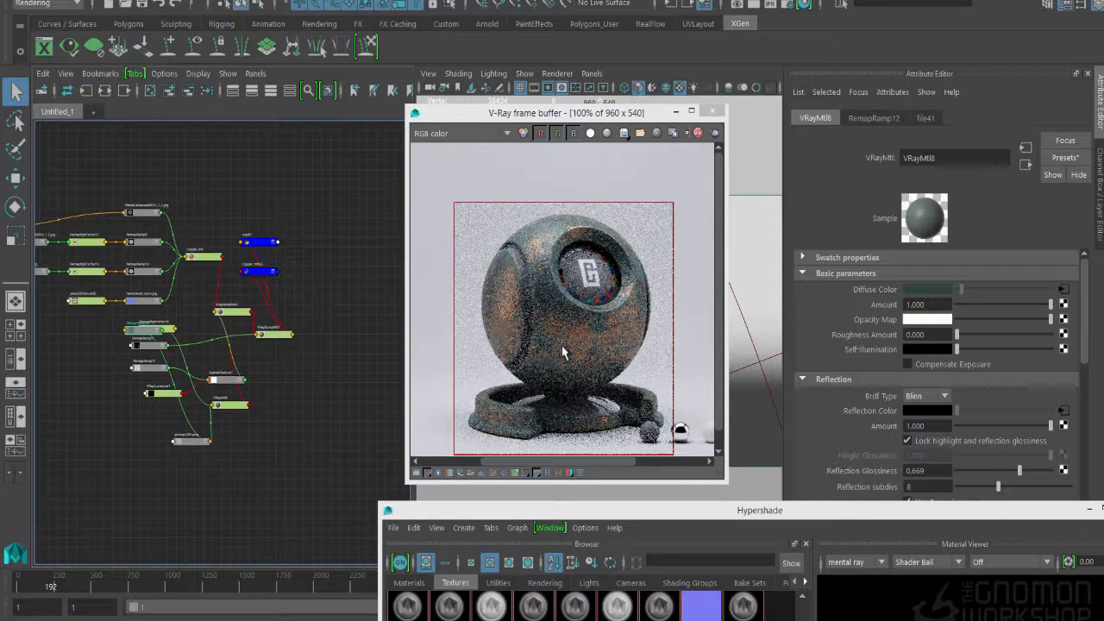
- Review the attributes of copper_mtl and the file41 texture, and restart the V-Ray render of the shader ball region
left_click(208, 259)
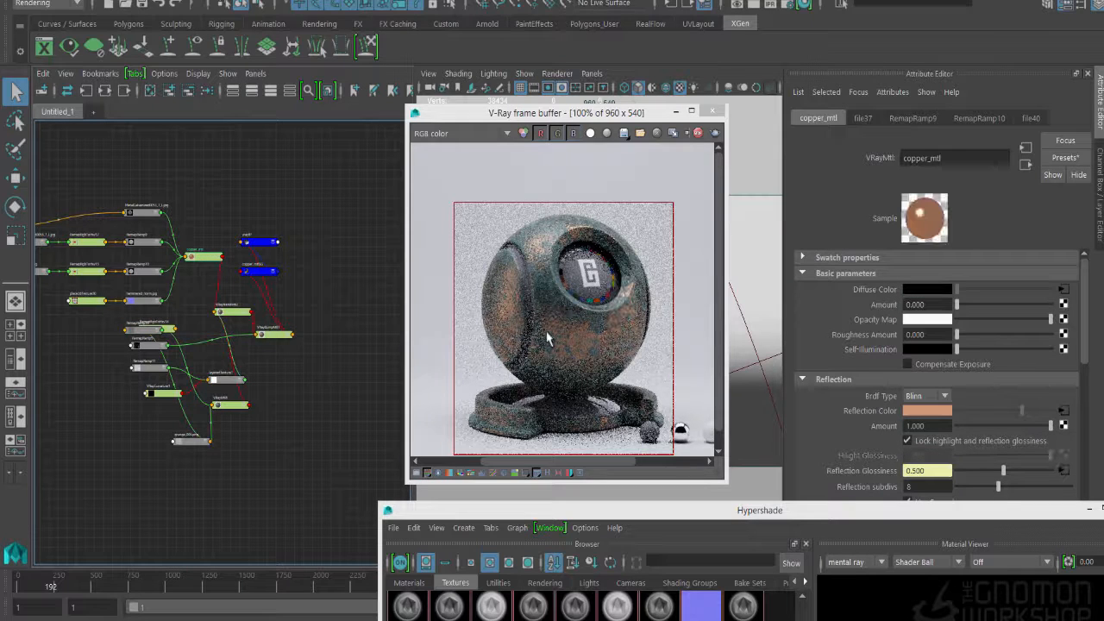
left_click(191, 443)
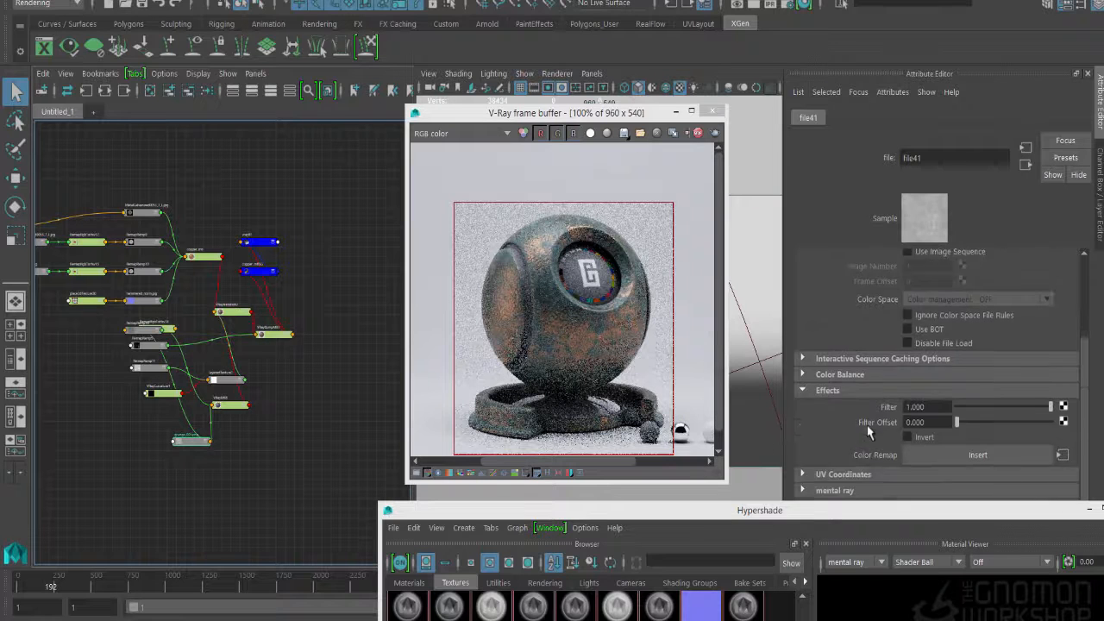
left_click(205, 257)
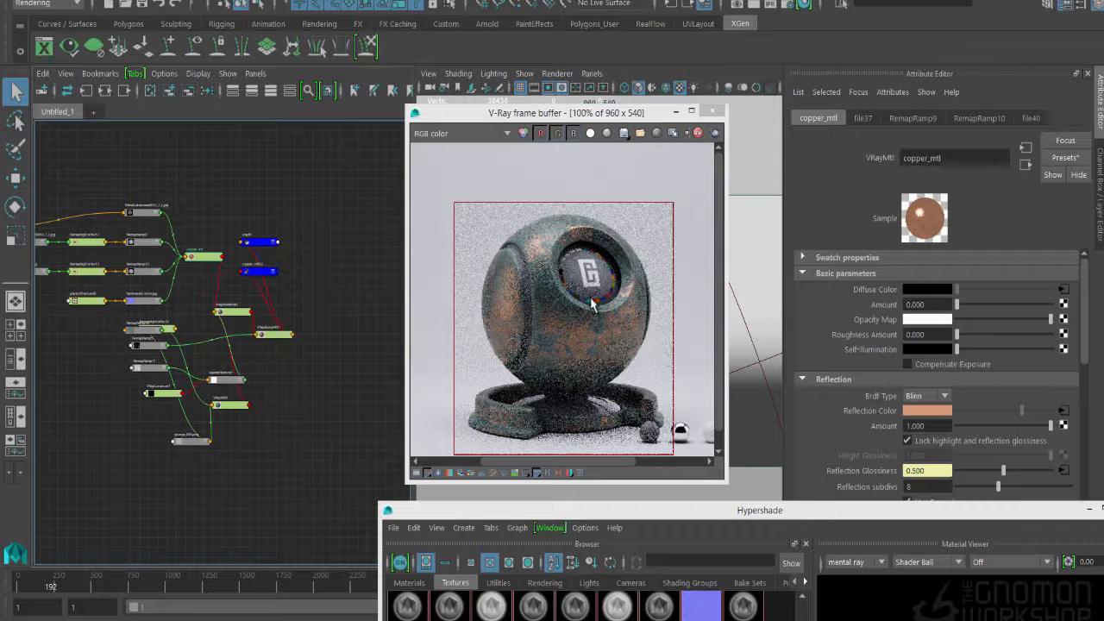
left_click(715, 135)
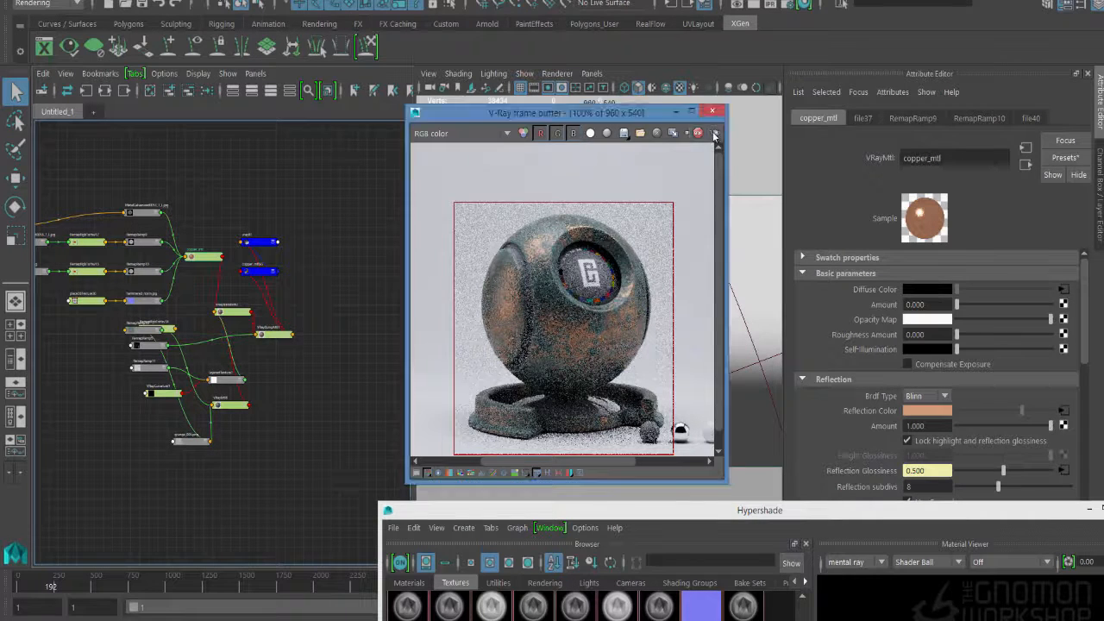
left_click(714, 134)
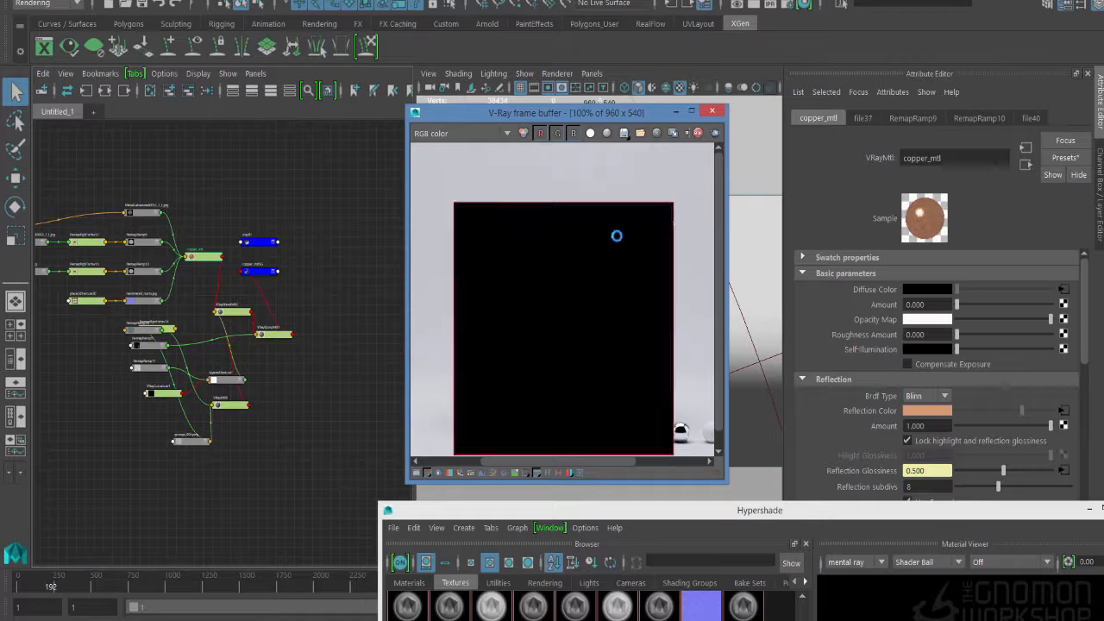
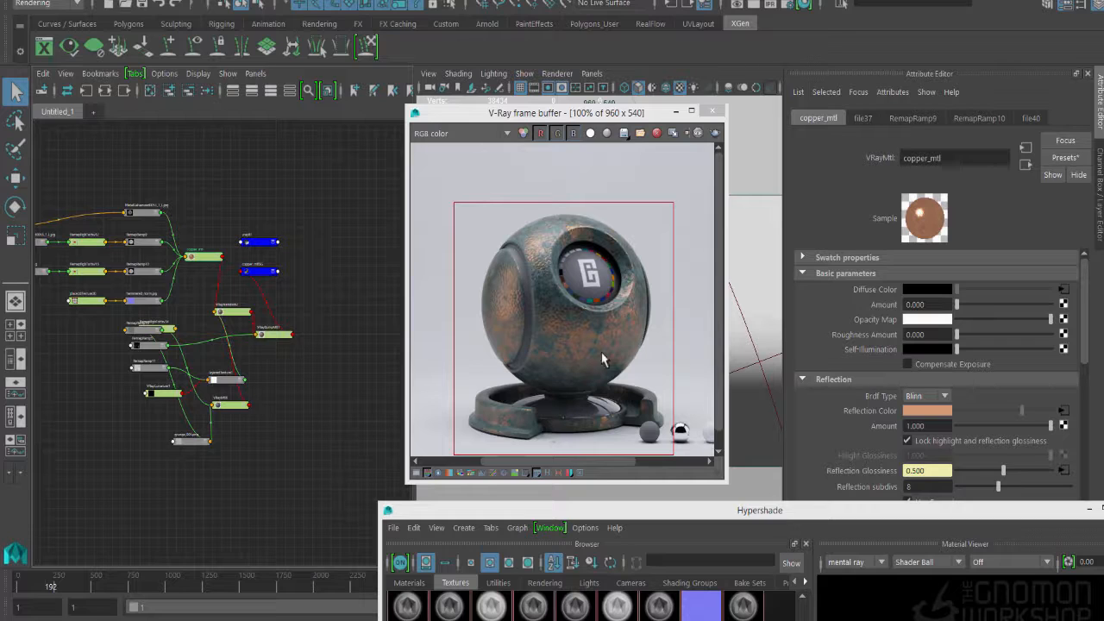
- Duplicate VRayBumpMtl1 together with its whole input graph using Duplicate Special with Duplicate input graph enabled
left_click(276, 334)
left_click(85, 91)
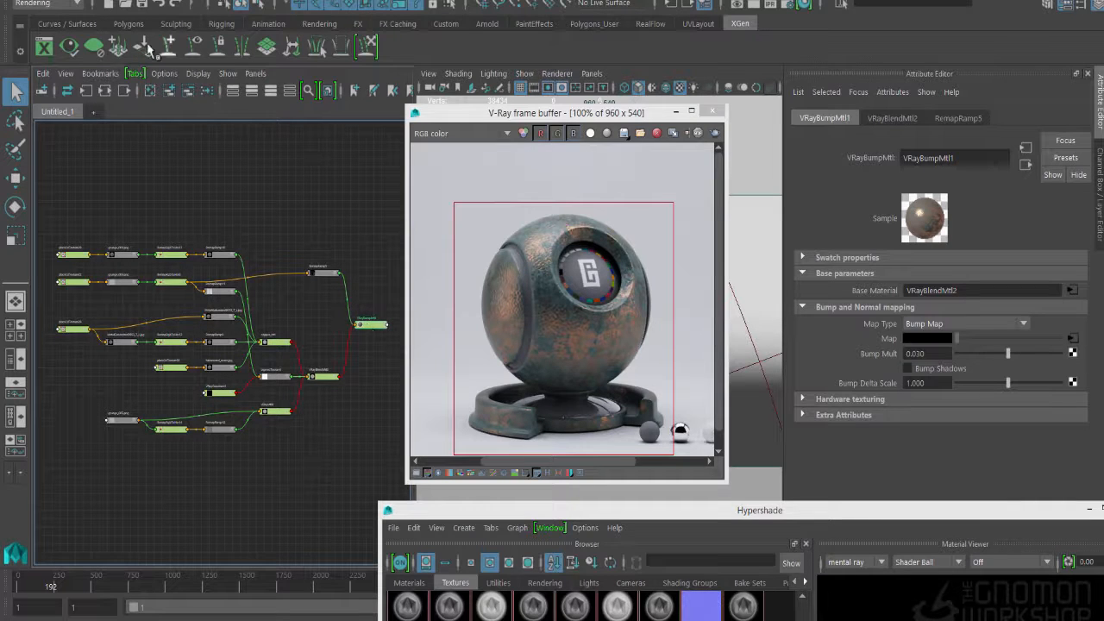
left_click(47, 2)
mouse_move(110, 173)
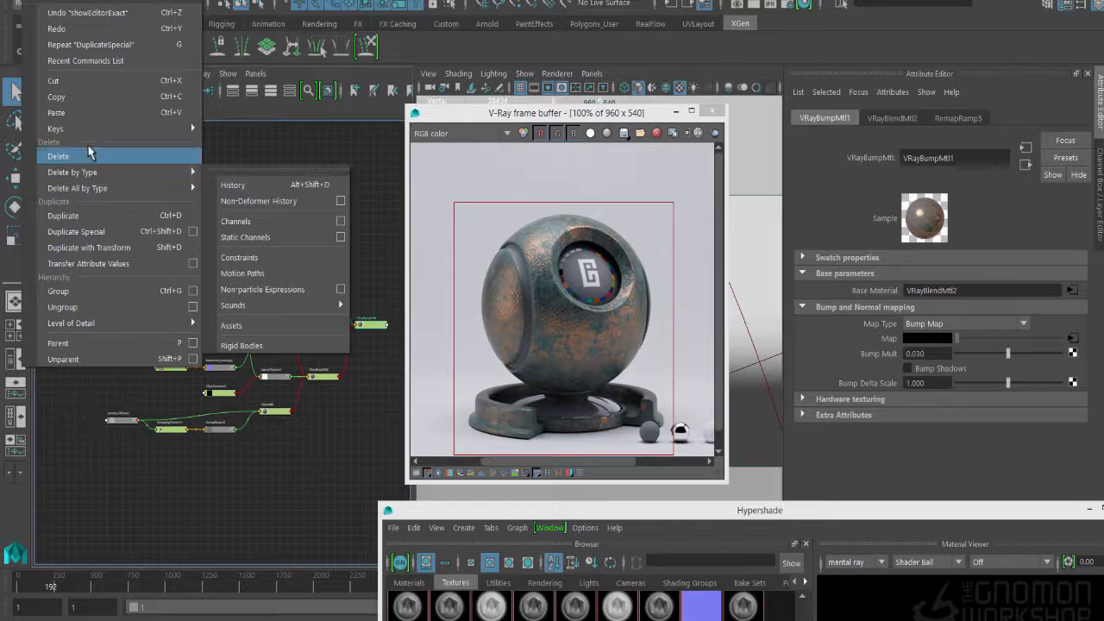
left_click(193, 231)
left_click(669, 330)
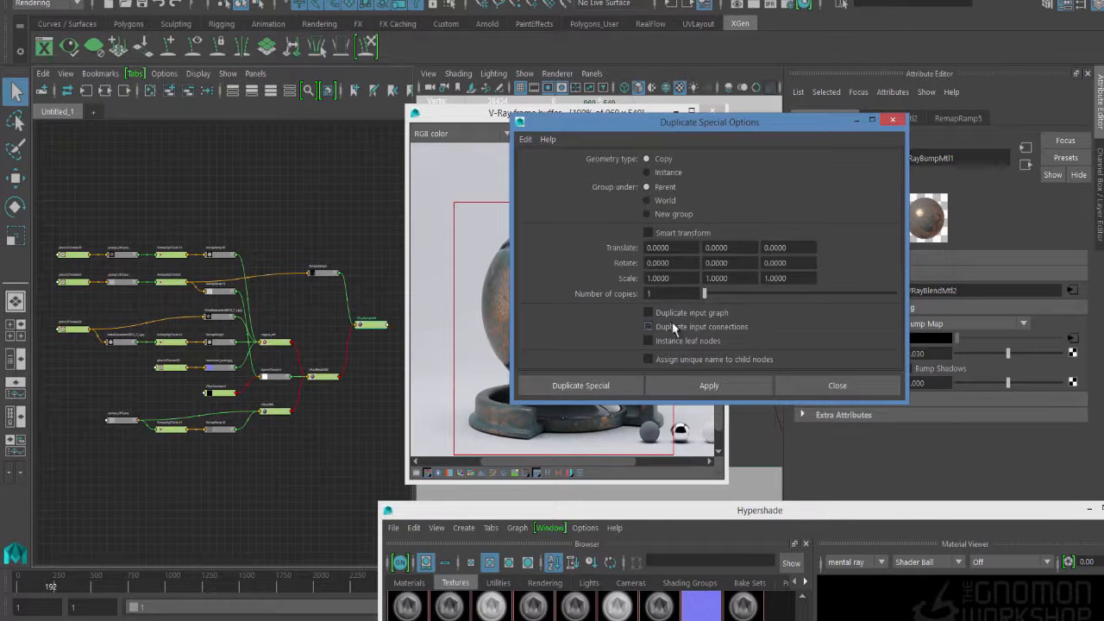
left_click(677, 314)
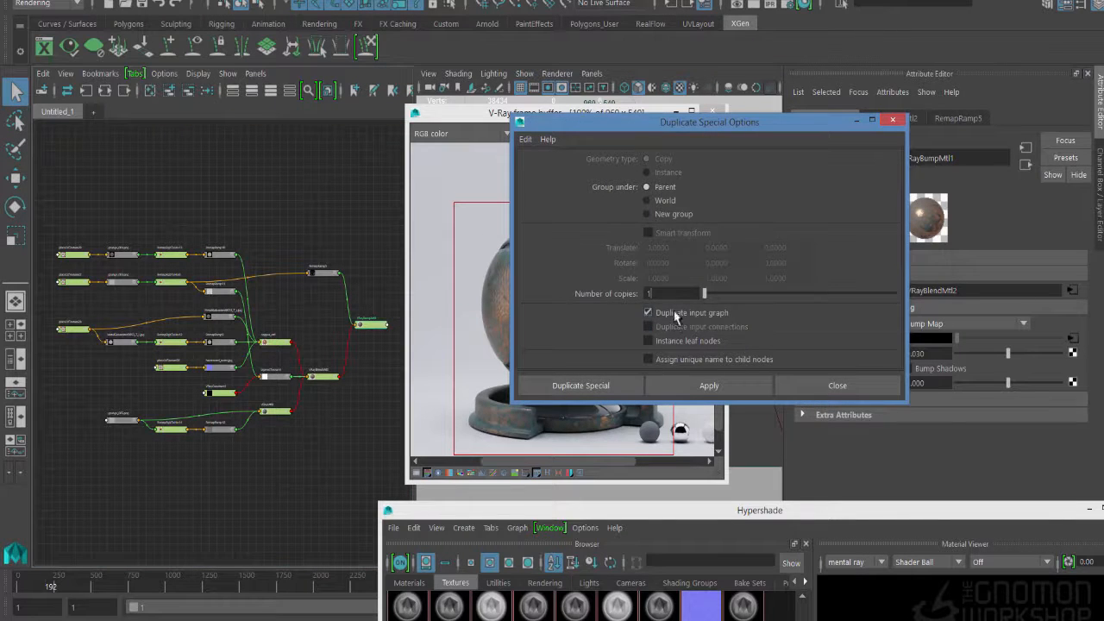
left_click(578, 382)
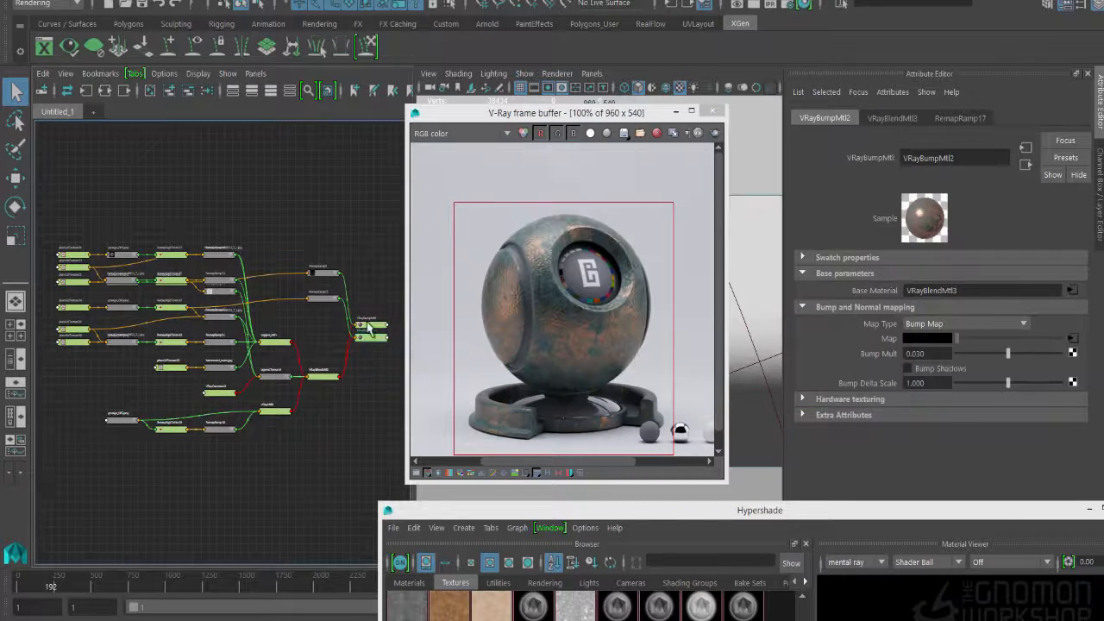
- Graph only the input network of the duplicated bump material VRayBumpMtl2, with the render window moved aside
right_click_drag(369, 326, 465, 321)
left_click_drag(552, 113, 702, 276)
right_click_drag(372, 345, 367, 311)
left_click(374, 338)
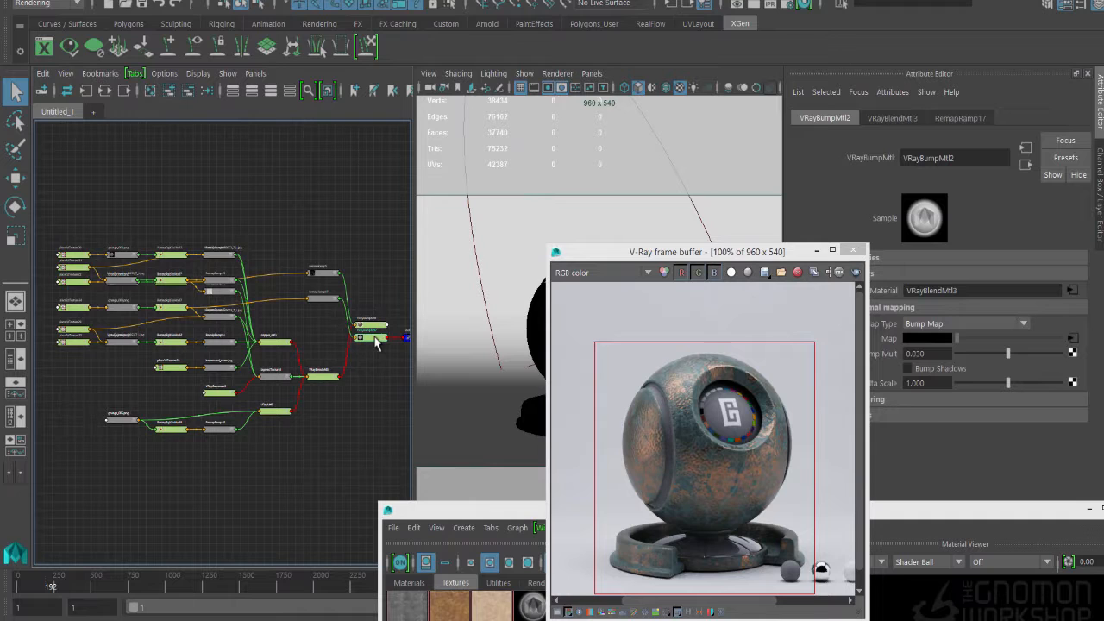
left_click(89, 91)
scroll(278, 354, "up", 3)
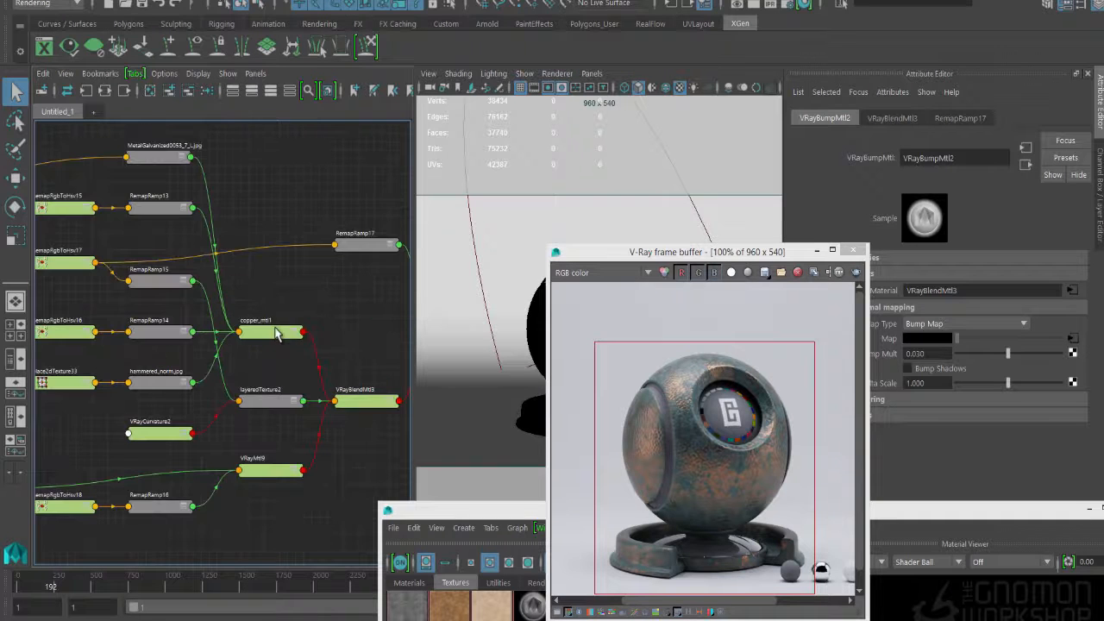
- Rename the duplicated copper_mtl1 material as brass_mtl
left_click(274, 333)
double_click(927, 158)
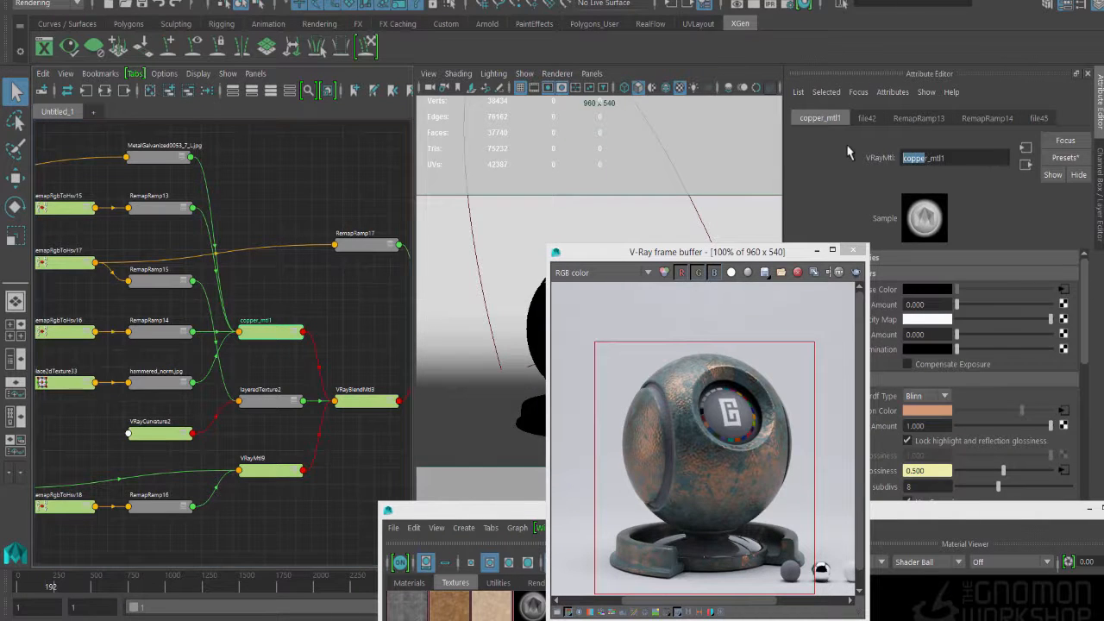
type("brass_mtl1")
key("Return")
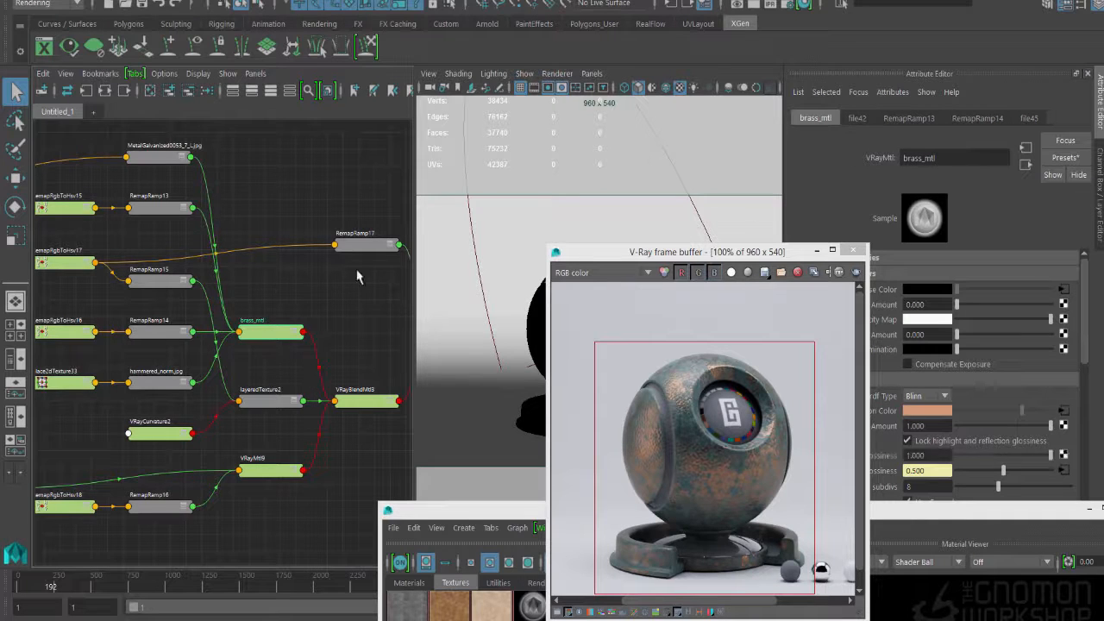
- Graph VRayBumpMtl2 with its output connections and rename its shading group as brass_SG
middle_click_drag(320, 288, 44, 271, "alt")
left_click(170, 311)
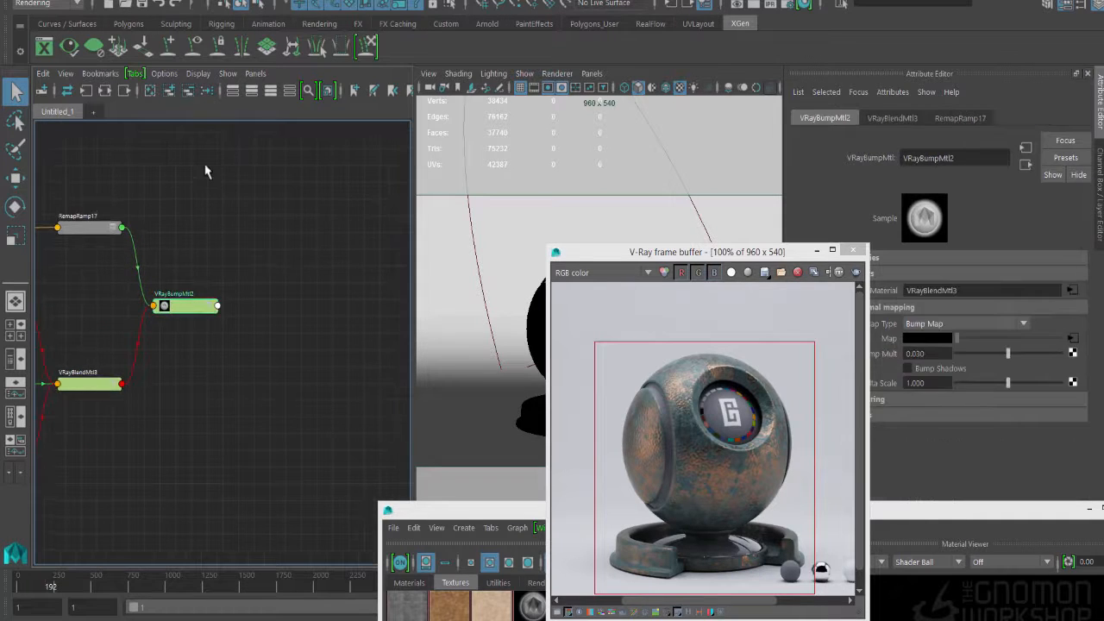
left_click(103, 90)
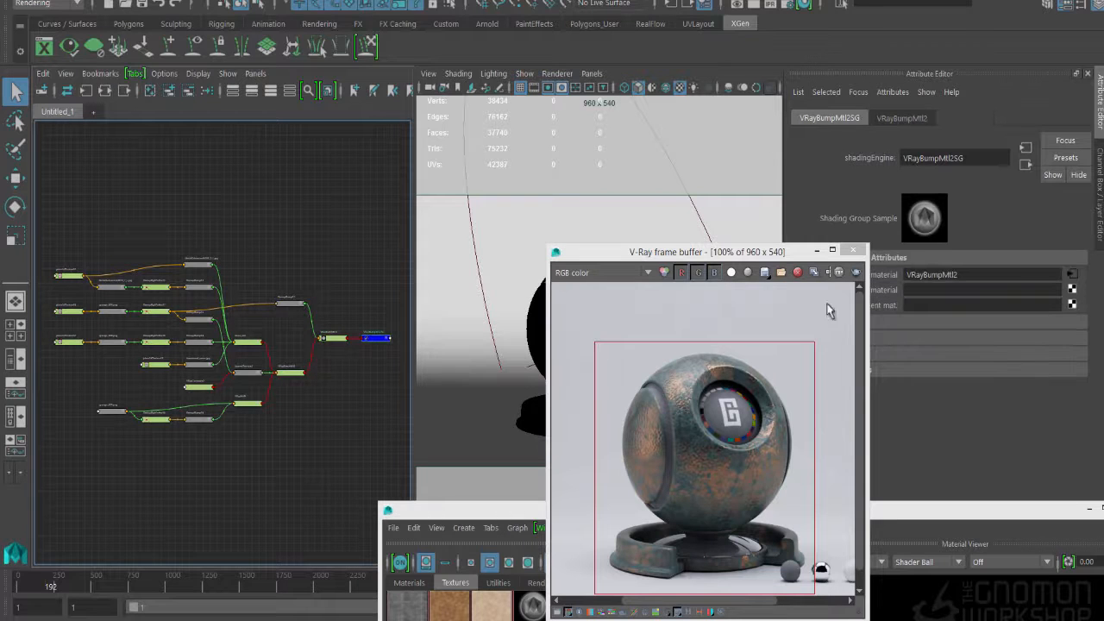
double_click(906, 160)
type("brass_")
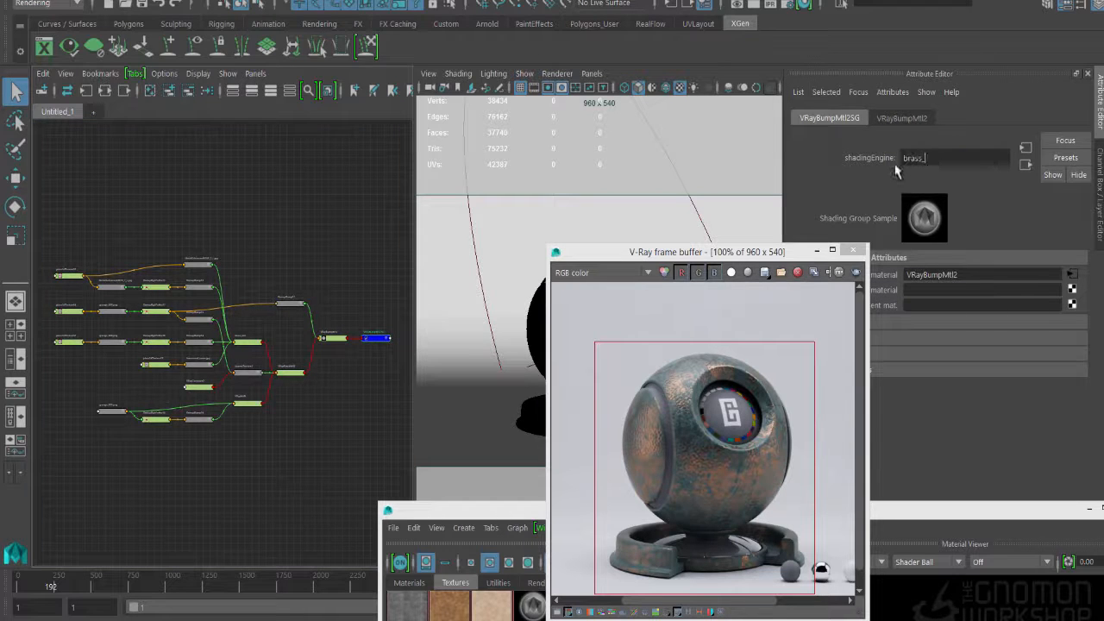
key("Return")
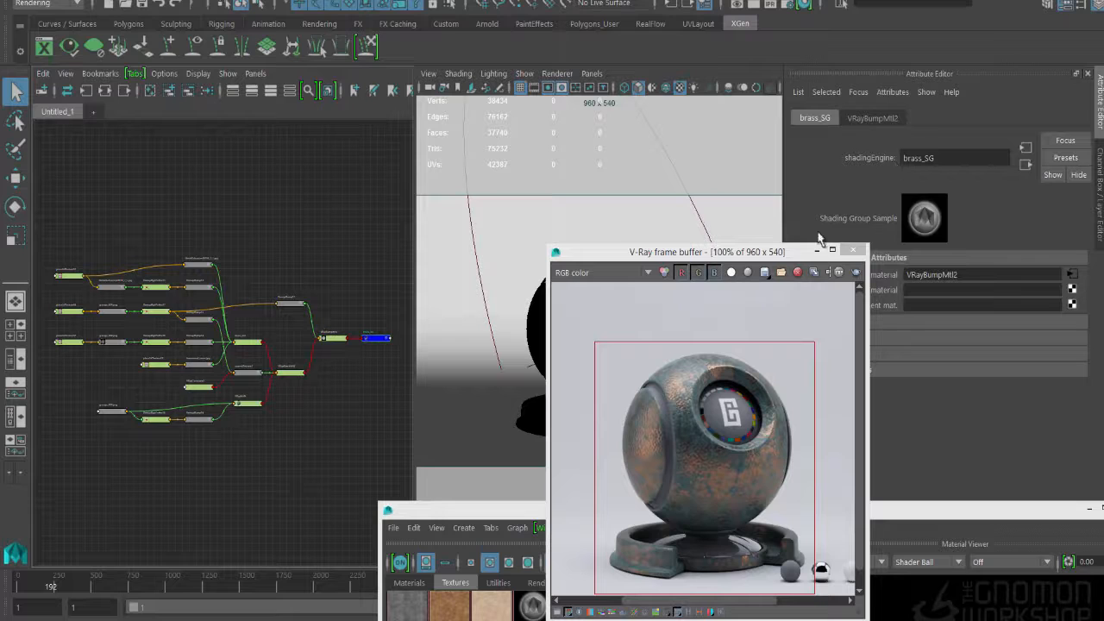
- Open RemapRamp14, the ramp driving brass_mtl's Reflection Color, and move the render window clear of its attributes
left_click(535, 339)
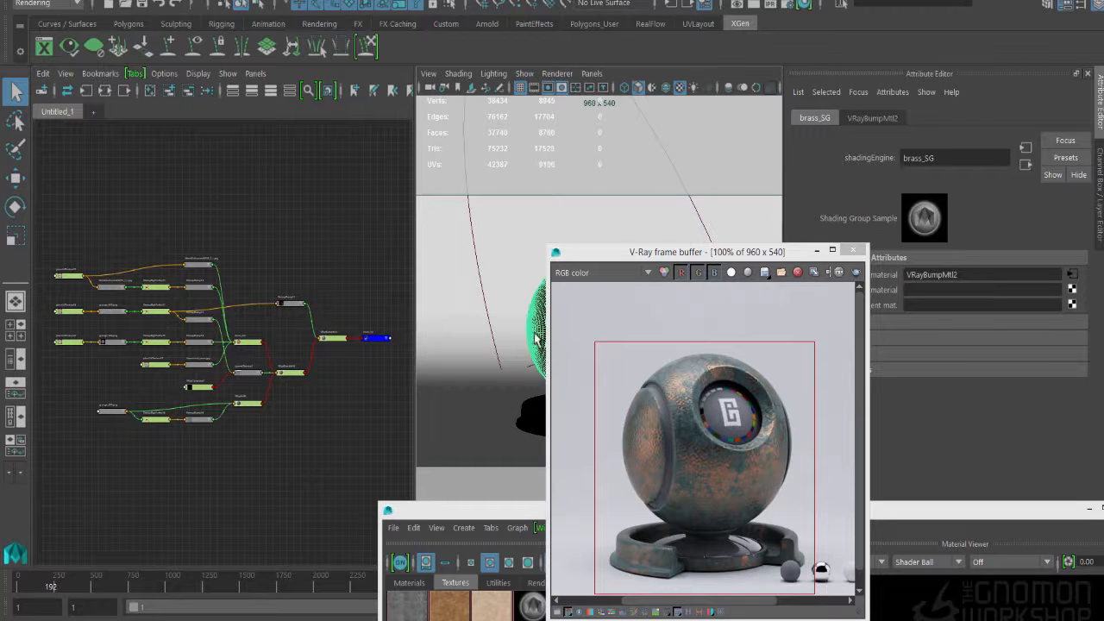
left_click(255, 350)
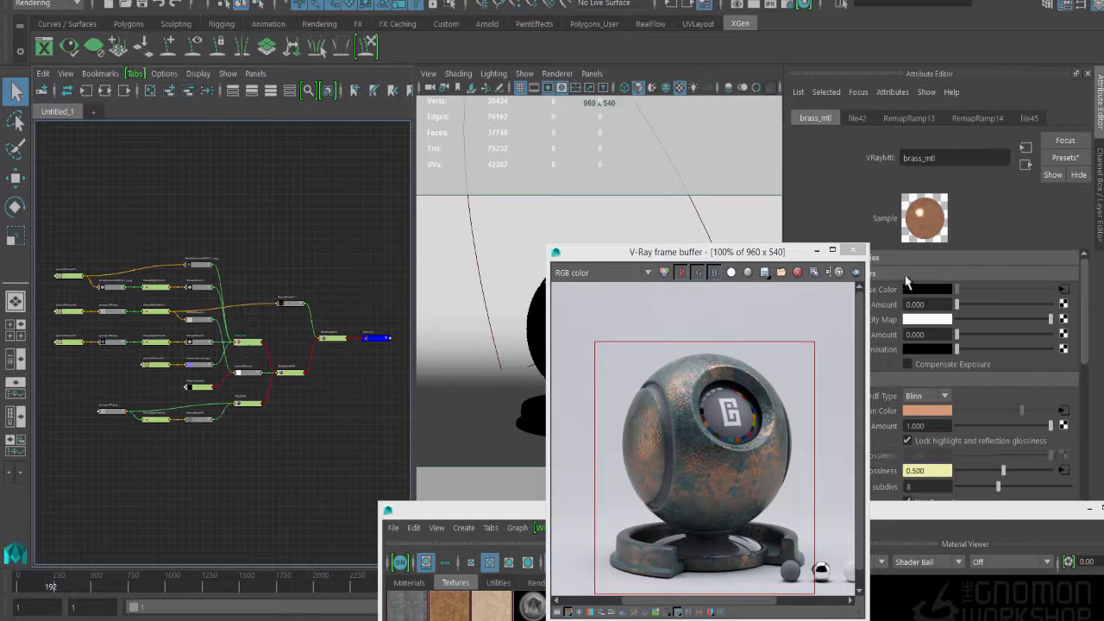
scroll(1066, 296, "down", 2)
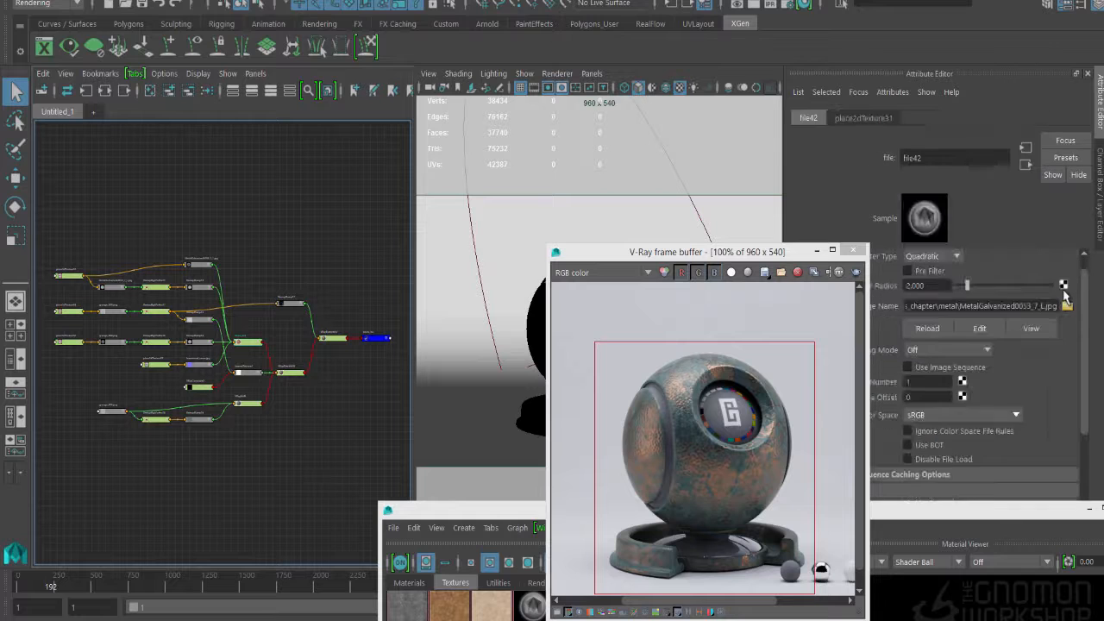
left_click(1025, 167)
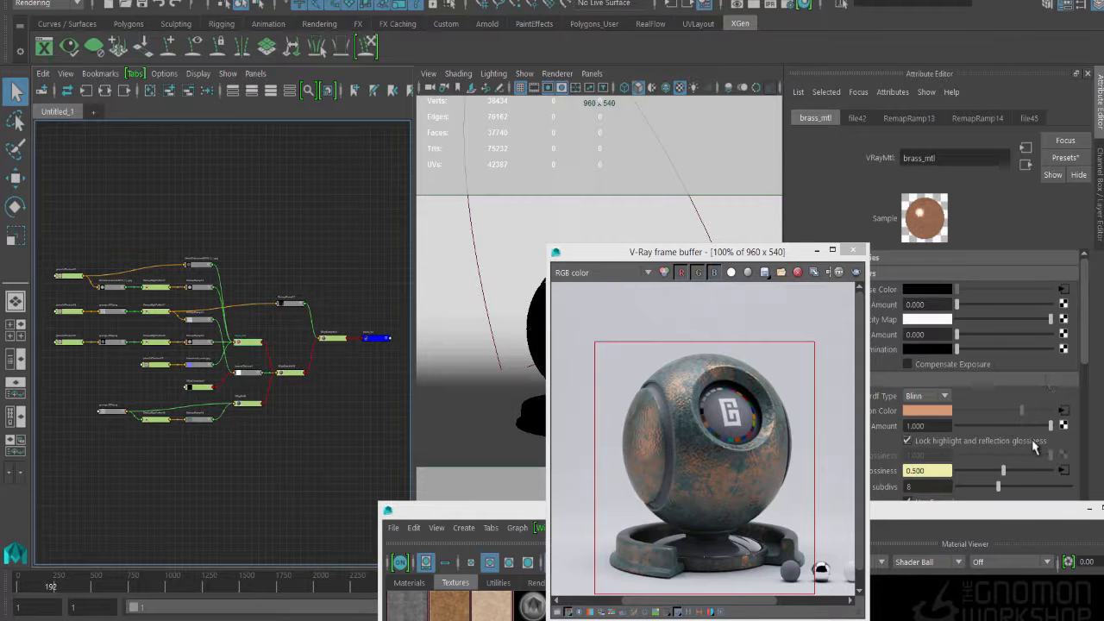
left_click(1064, 411)
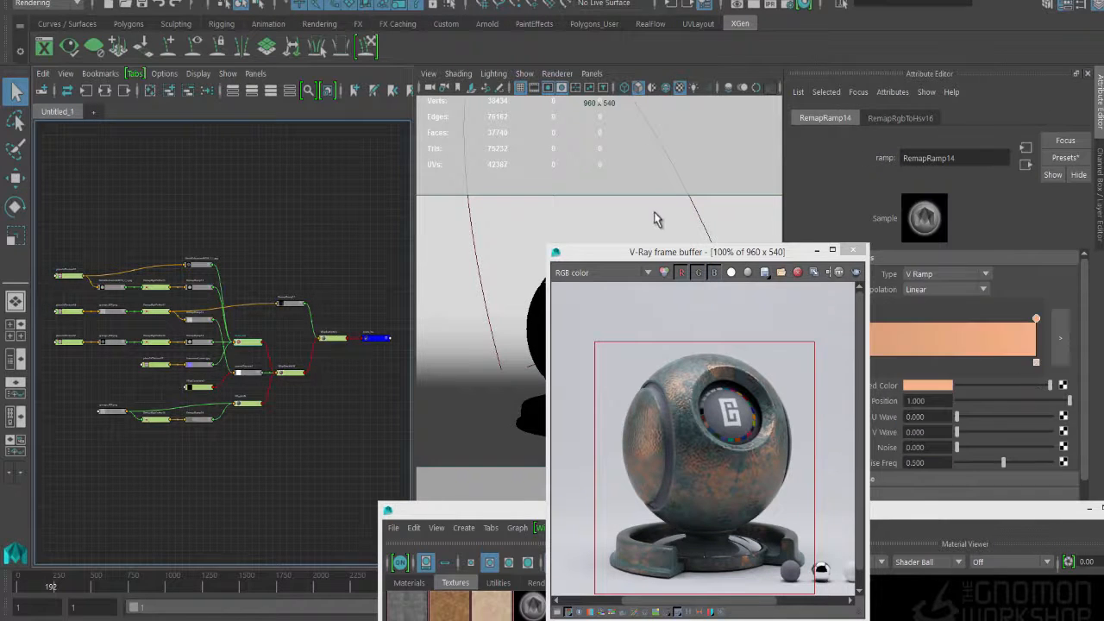
left_click_drag(697, 253, 598, 214)
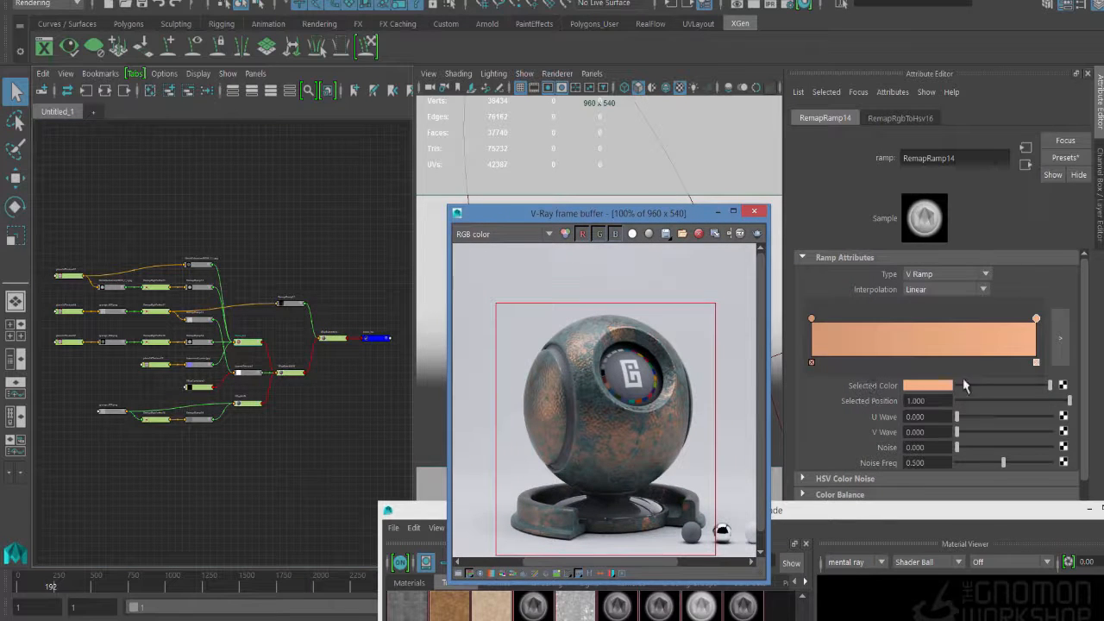
- Color RemapRamp14's end stop brass yellow with hue 36, saturation 0.812 and value 1.000
left_click(939, 386)
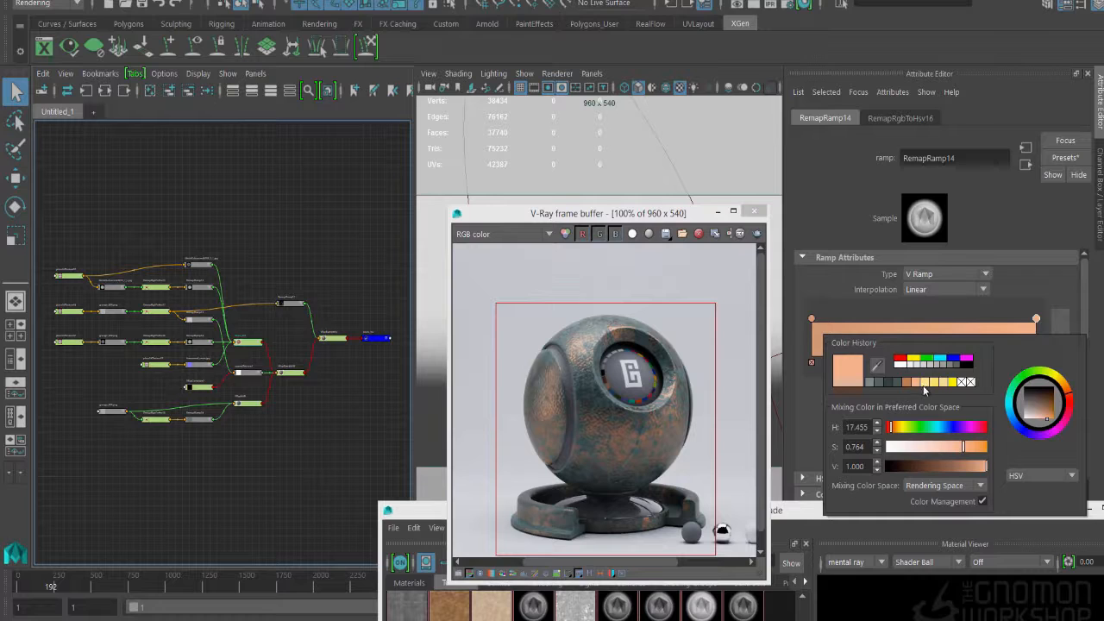
left_click(901, 427)
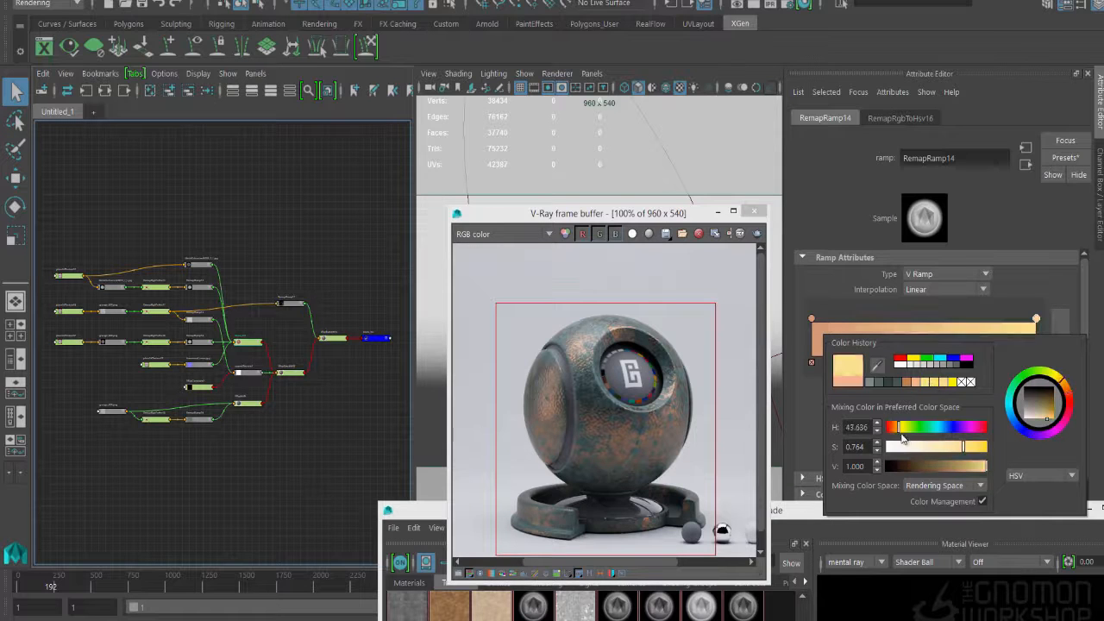
left_click_drag(901, 431, 901, 435)
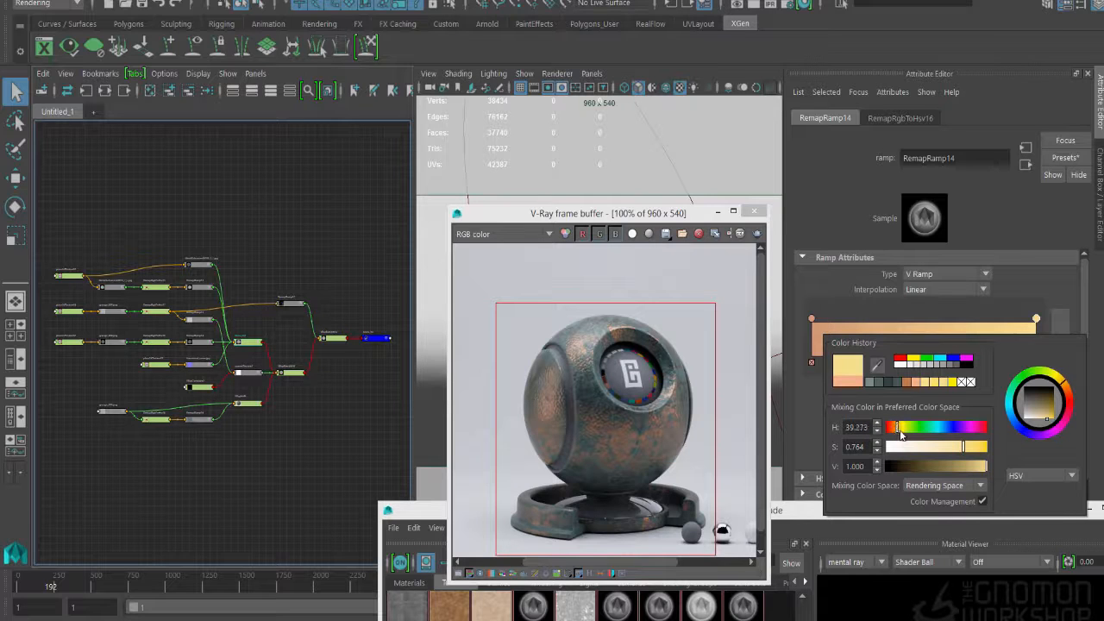
left_click(972, 447)
left_click(968, 447)
left_click(879, 433)
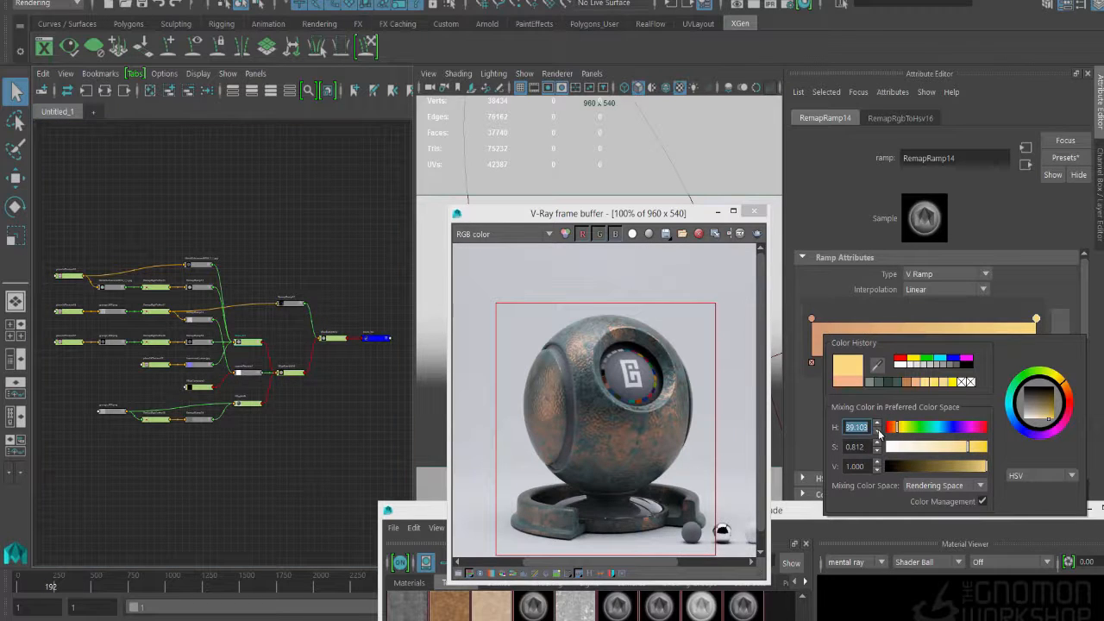
left_click(863, 428)
type("36")
key("Return")
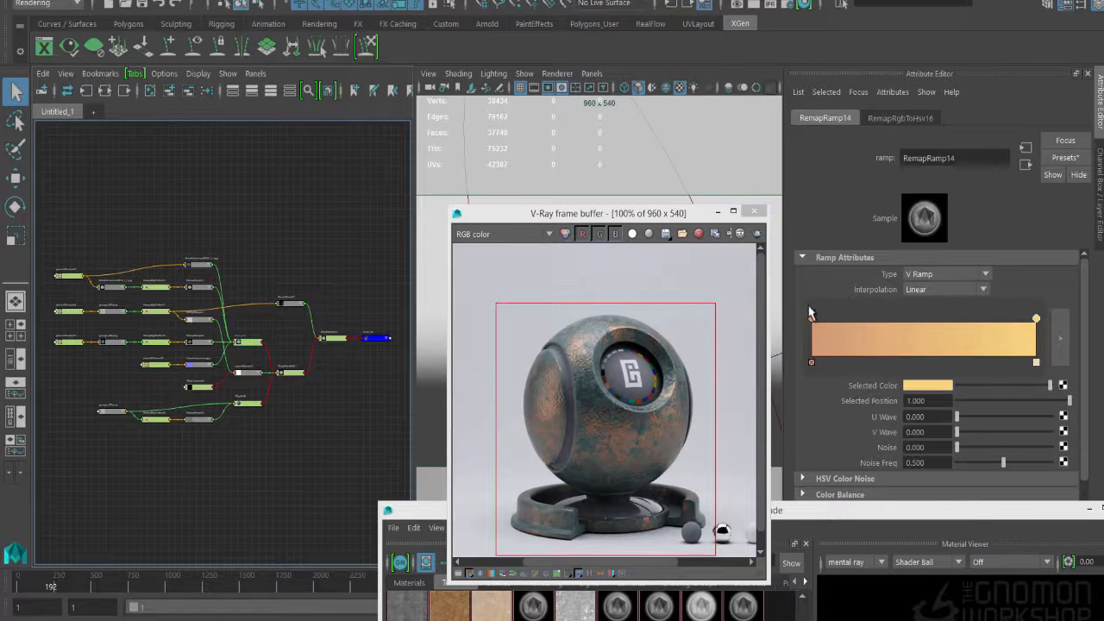
- Apply the end stop's brass yellow to RemapRamp14's start stop and darken it to a deep brownish gold
left_click(919, 386)
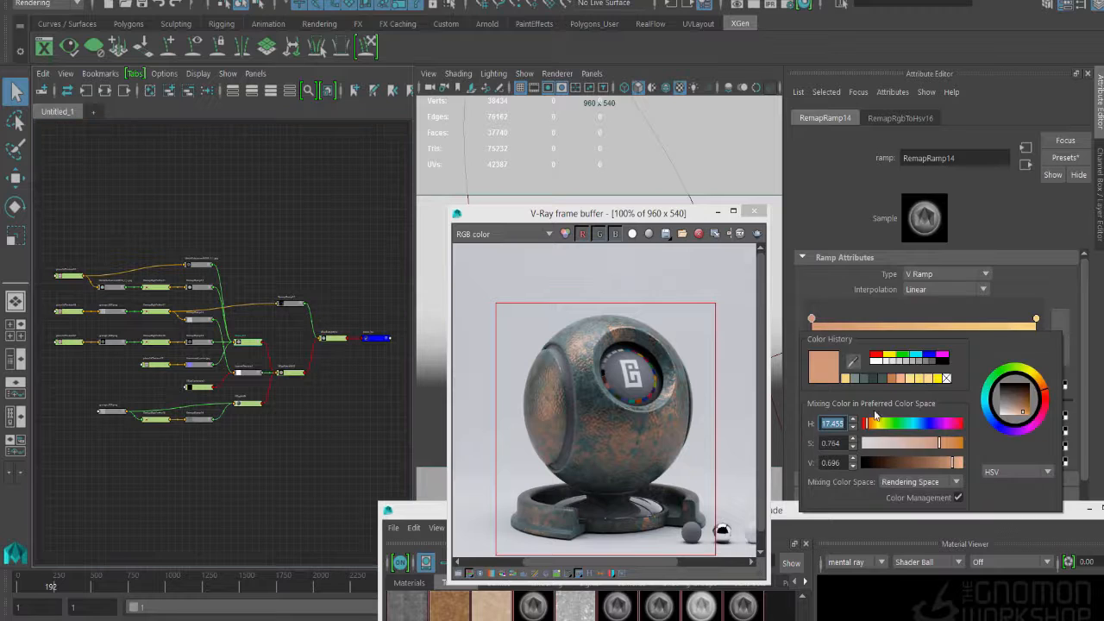
left_click(811, 363)
left_click_drag(845, 340, 763, 353)
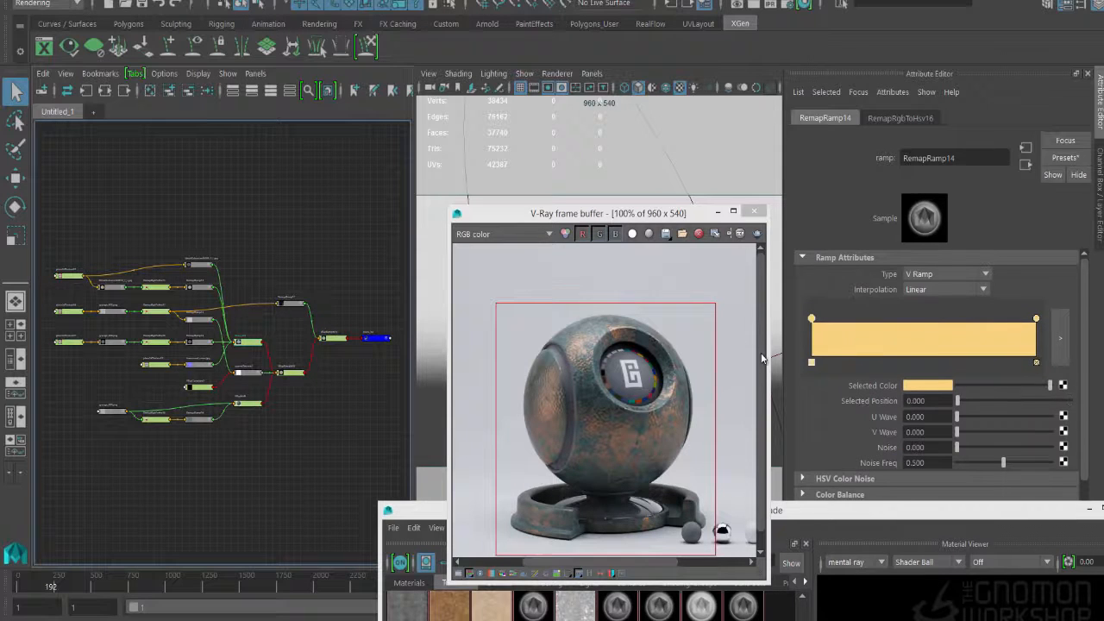
left_click(927, 387)
left_click_drag(953, 451, 937, 476)
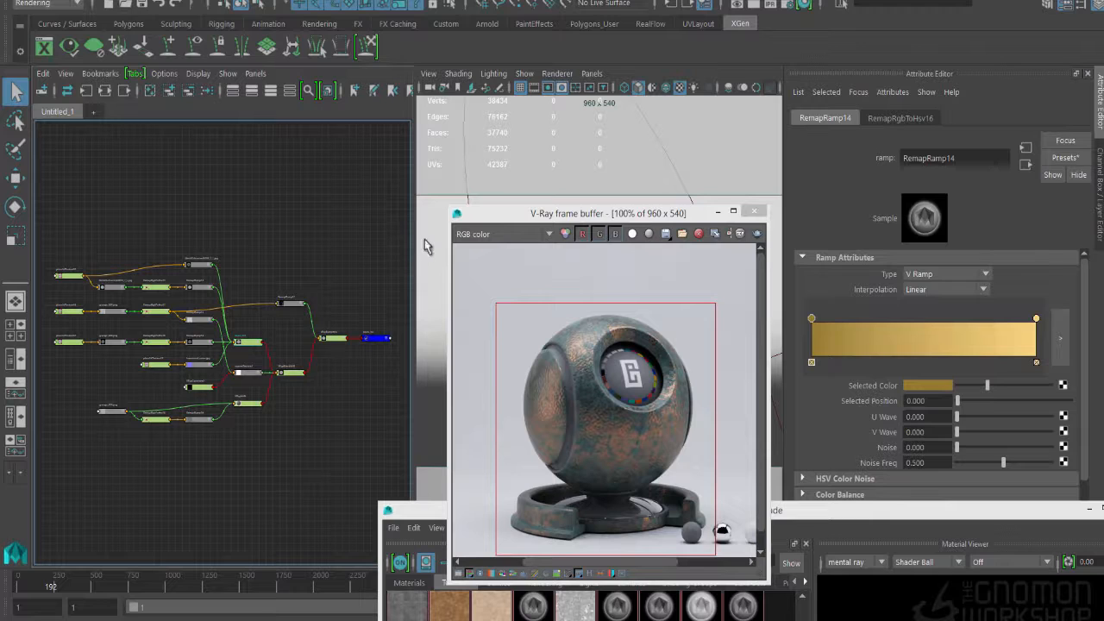
- Open RemapRamp16, the patina material's color ramp, and switch to the browser to examine the old brass ring reference photo
left_click(249, 407)
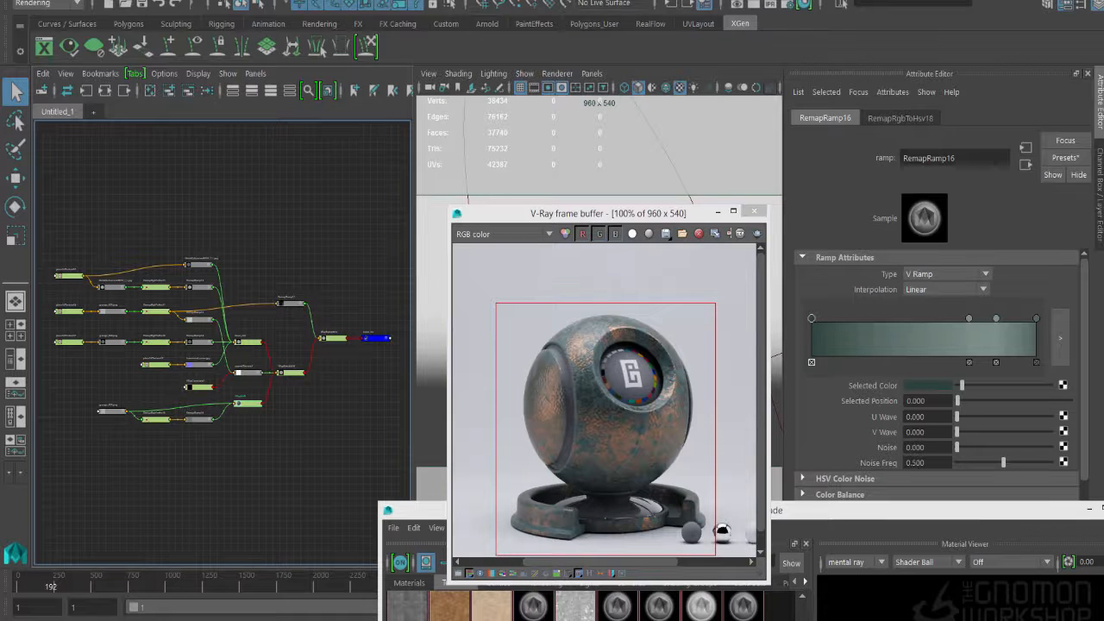
key("alt+Tab")
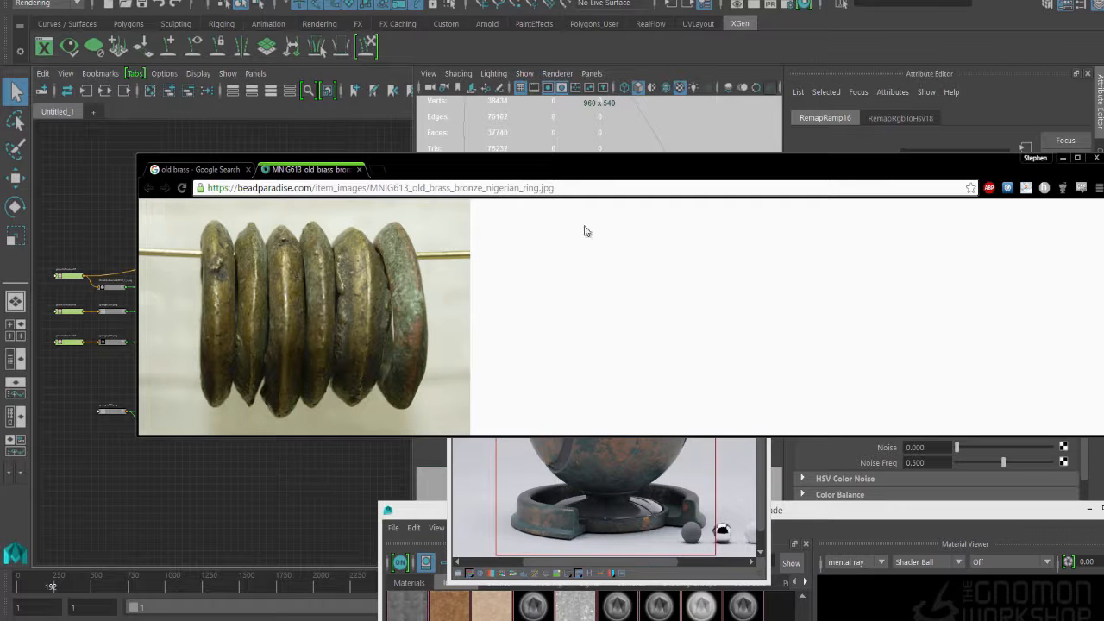
left_click_drag(623, 178, 592, 277)
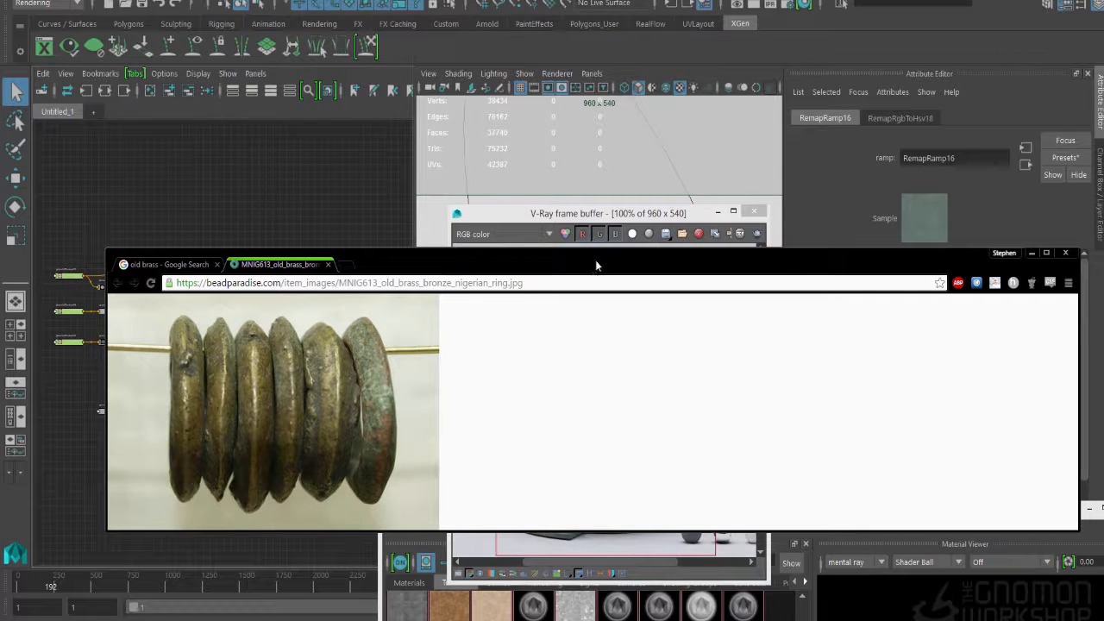
left_click_drag(857, 265, 852, 435)
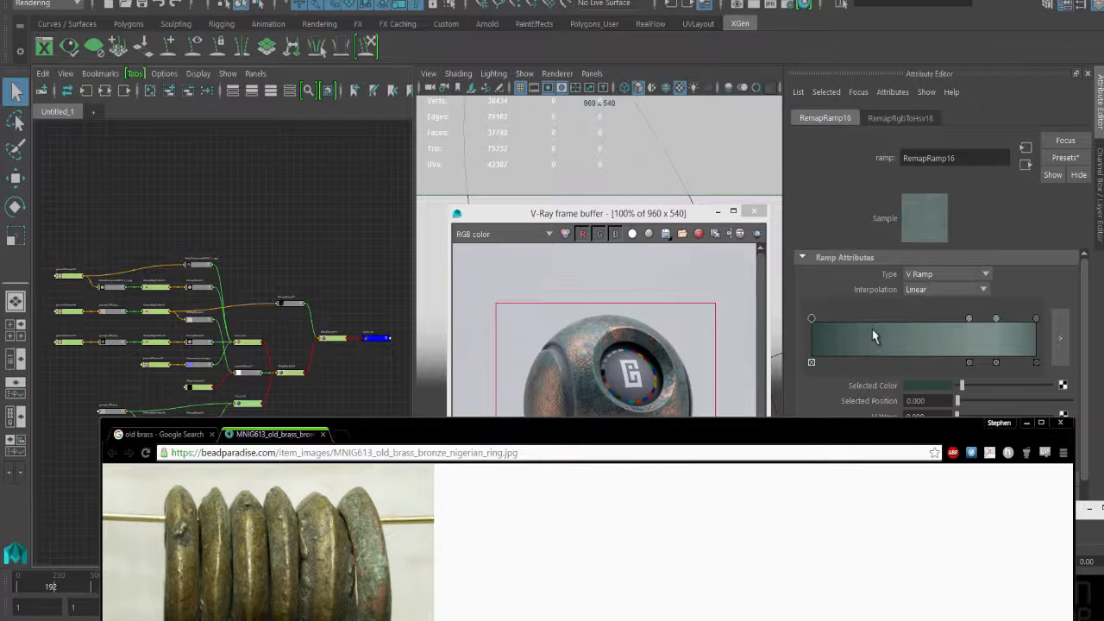
- Desaturate RemapRamp16's dark green start stop and turn its stop at position 0.701 neutral grey
left_click(814, 317)
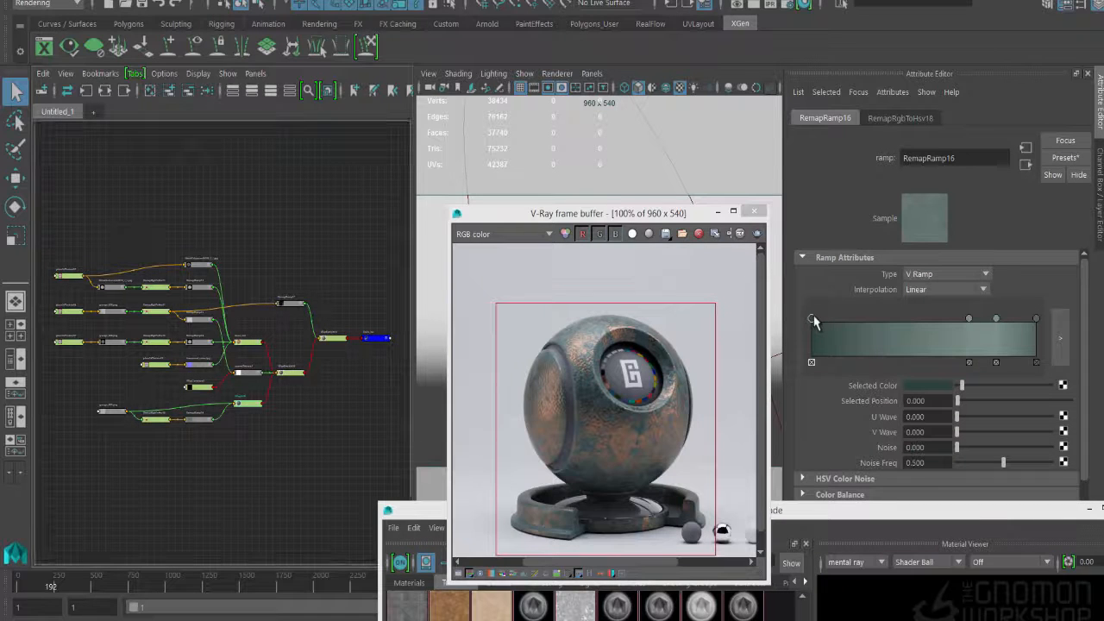
left_click(932, 386)
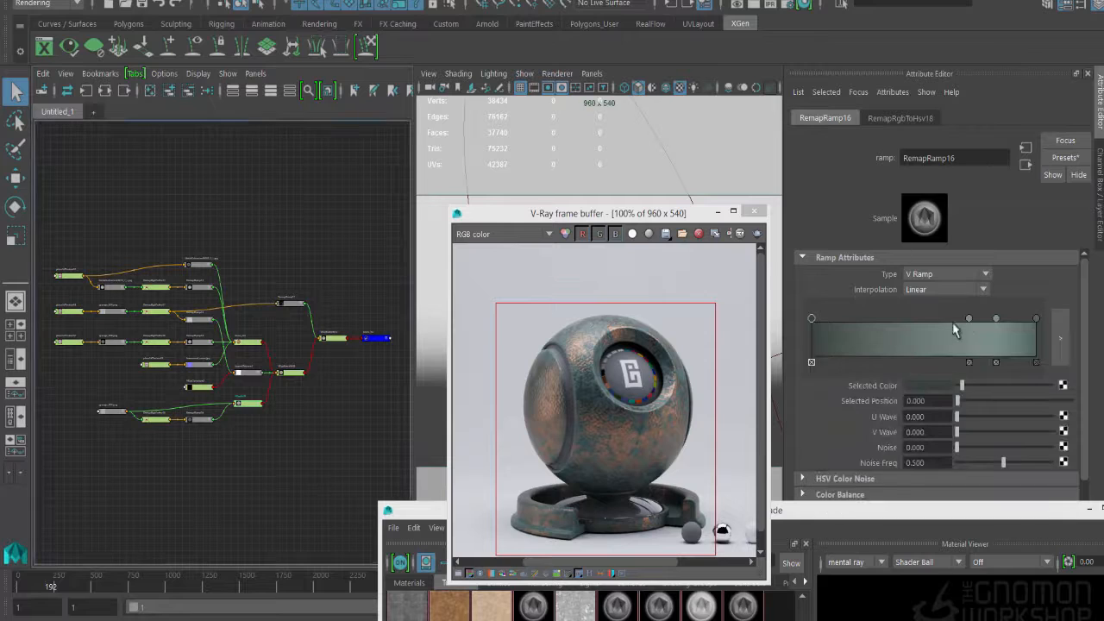
left_click(969, 319)
left_click(922, 385)
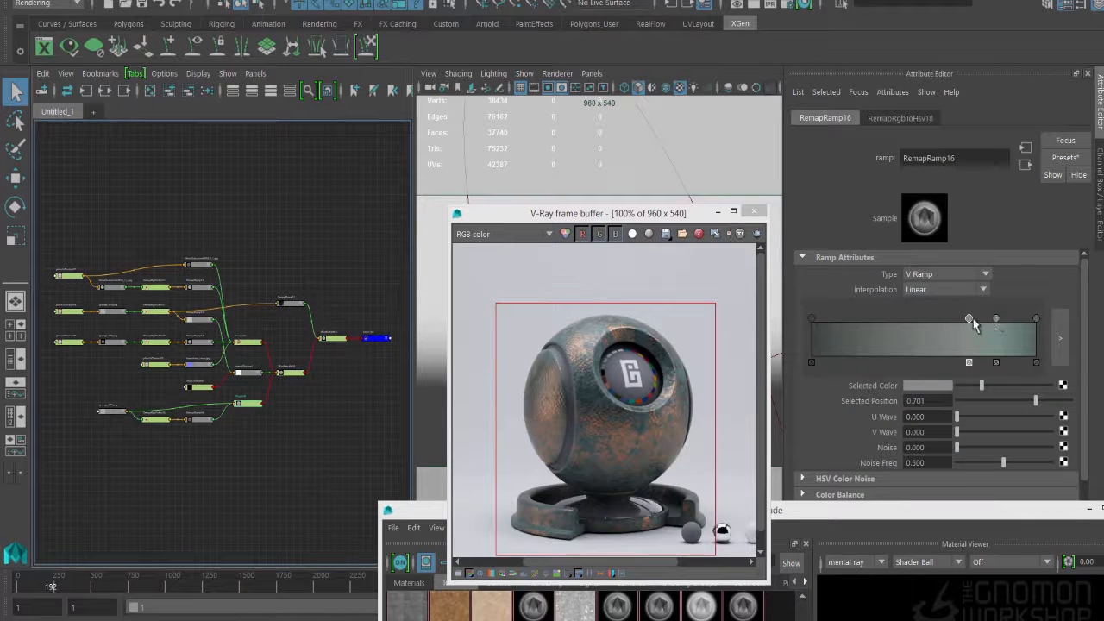
- Mute RemapRamp16's end stop and shift its hue toward blue, and darken the start stop slightly
left_click(997, 319)
left_click(1036, 319)
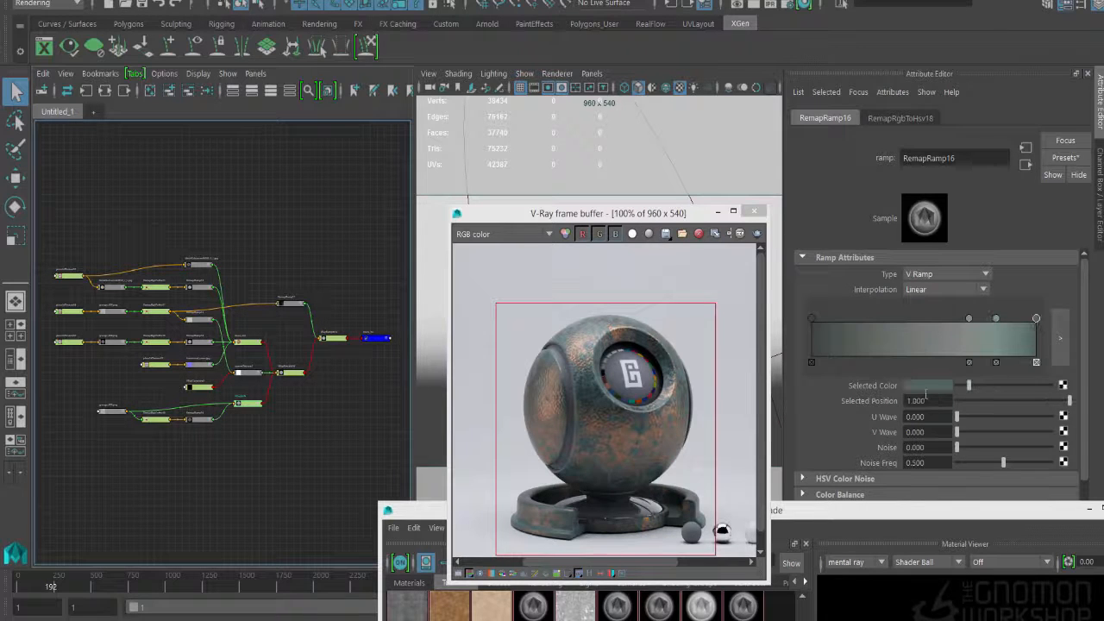
left_click(928, 386)
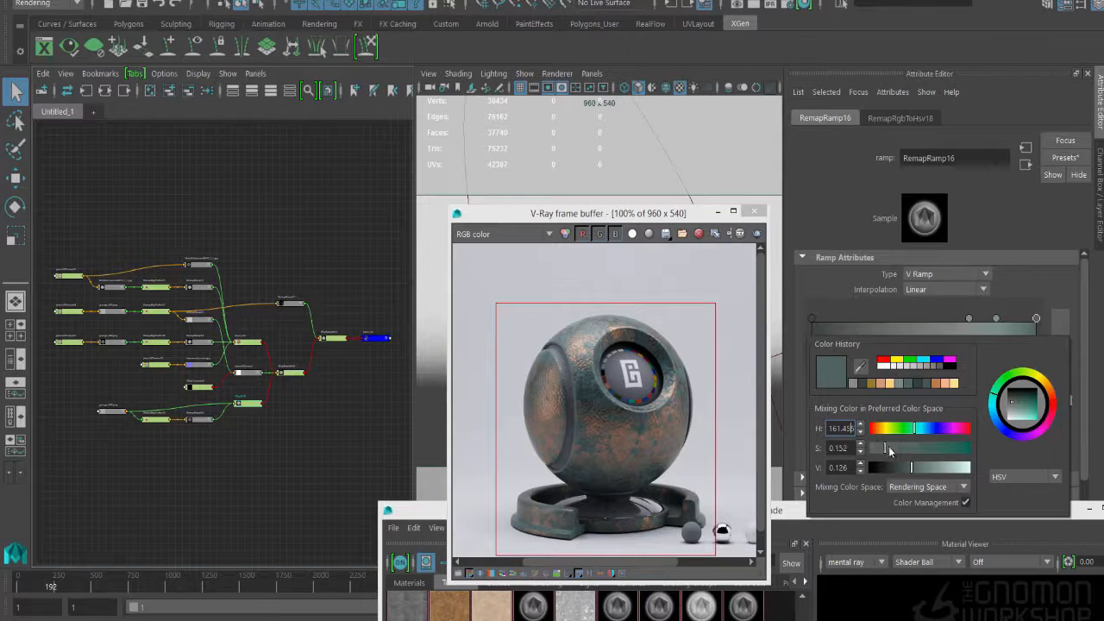
left_click(923, 426)
left_click(812, 319)
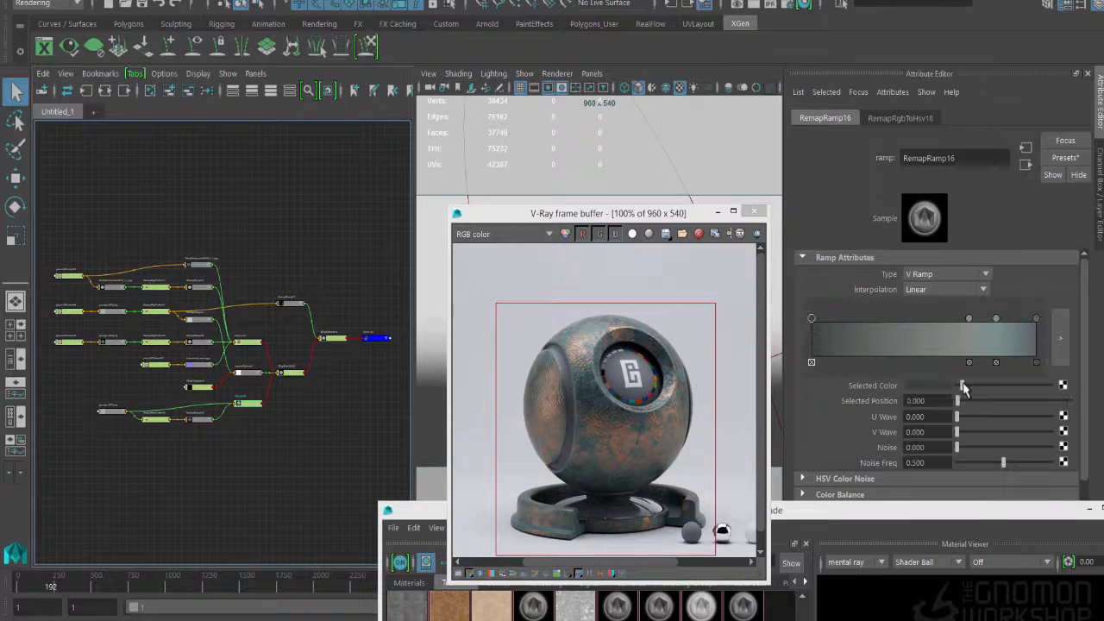
left_click_drag(964, 390, 960, 389)
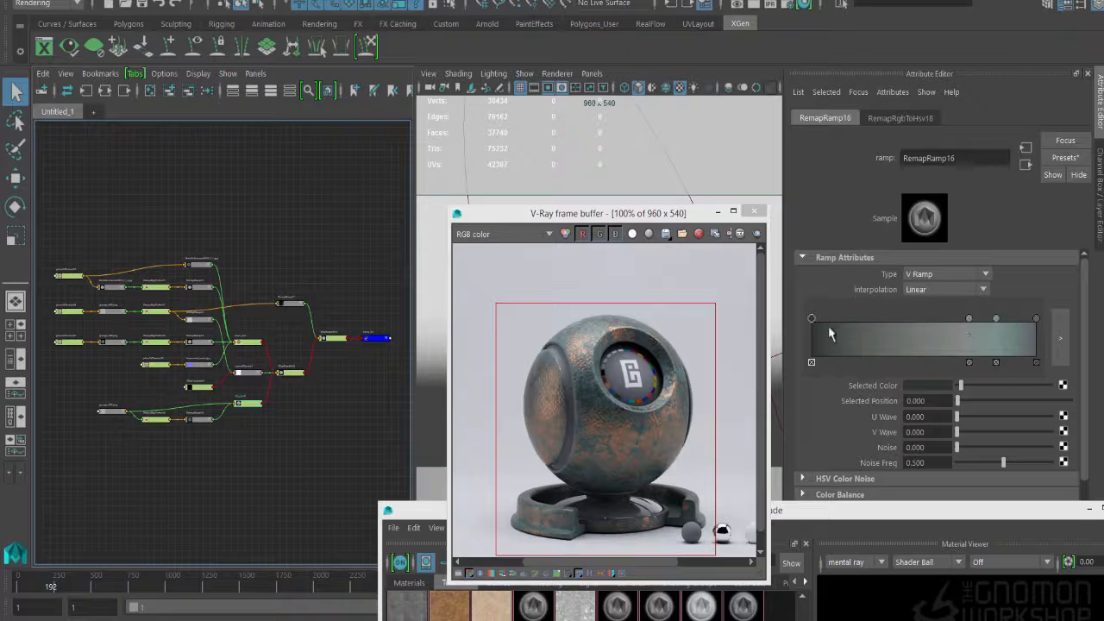
- Set RemapRamp16's interpolation to Smooth and start a fresh render of the shader ball region
left_click(947, 289)
left_click(936, 345)
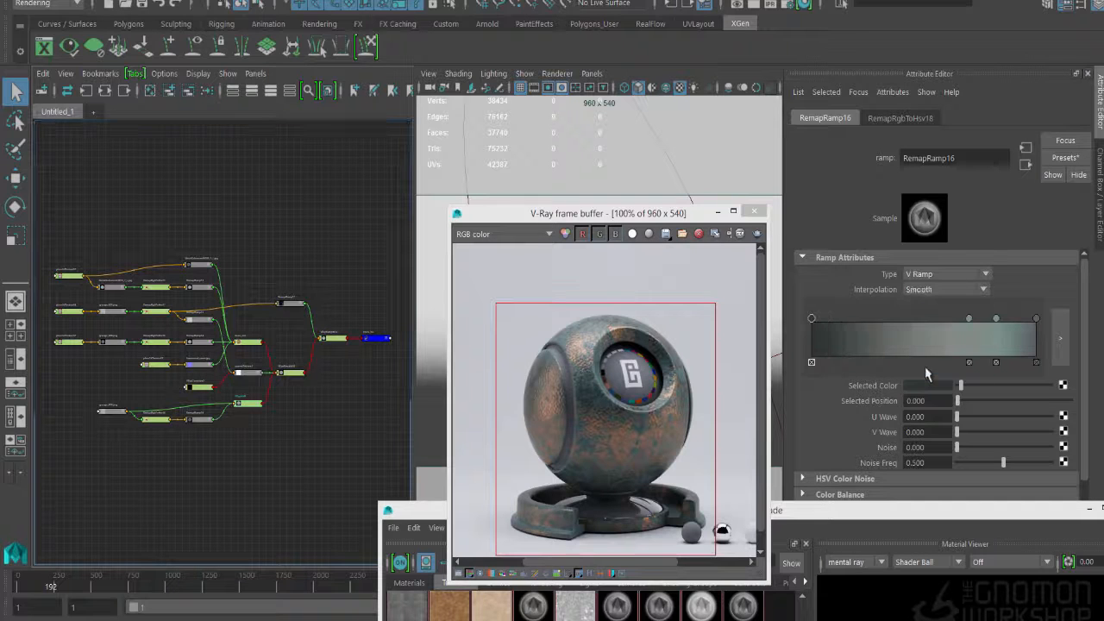
left_click(429, 218)
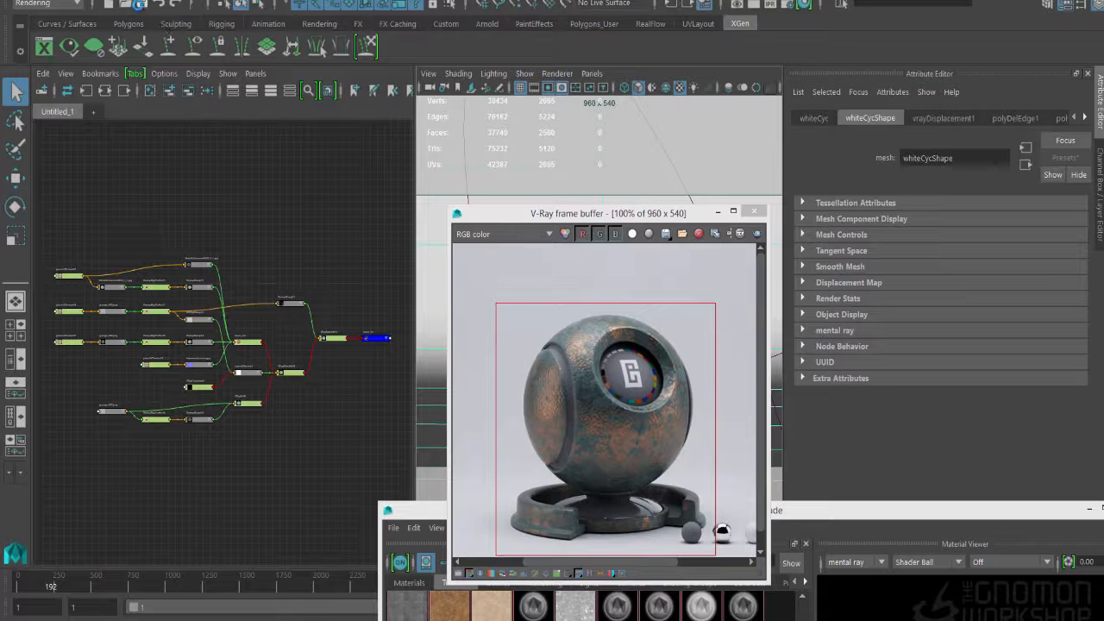
left_click(767, 4)
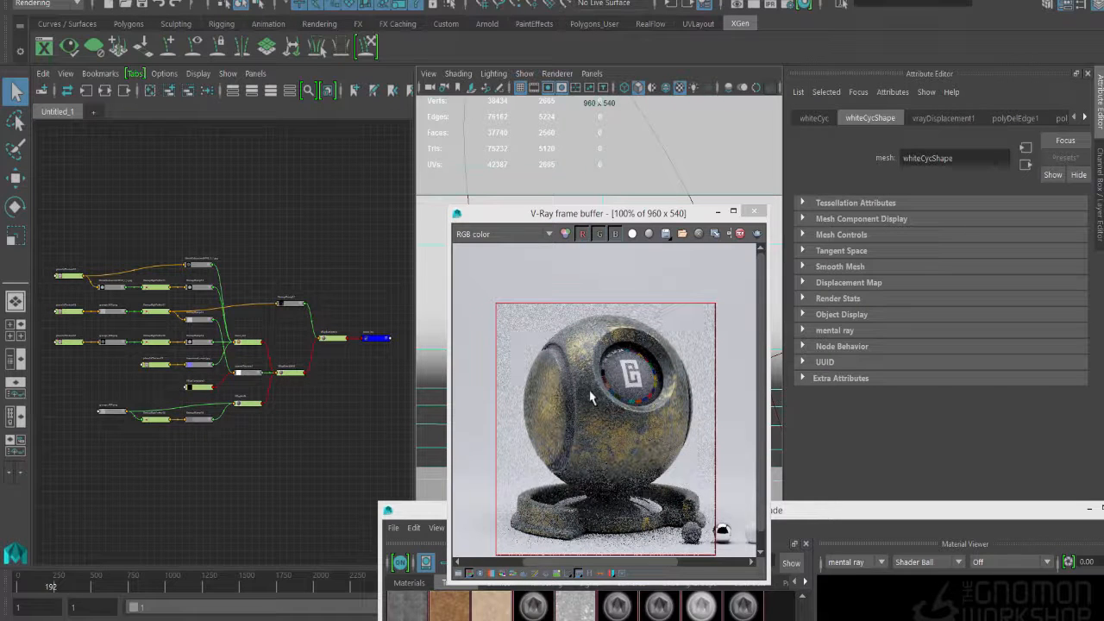
- Open RemapRamp15, which feeds the layered blend mask, and move its black stop to position 0.414
left_click(243, 374)
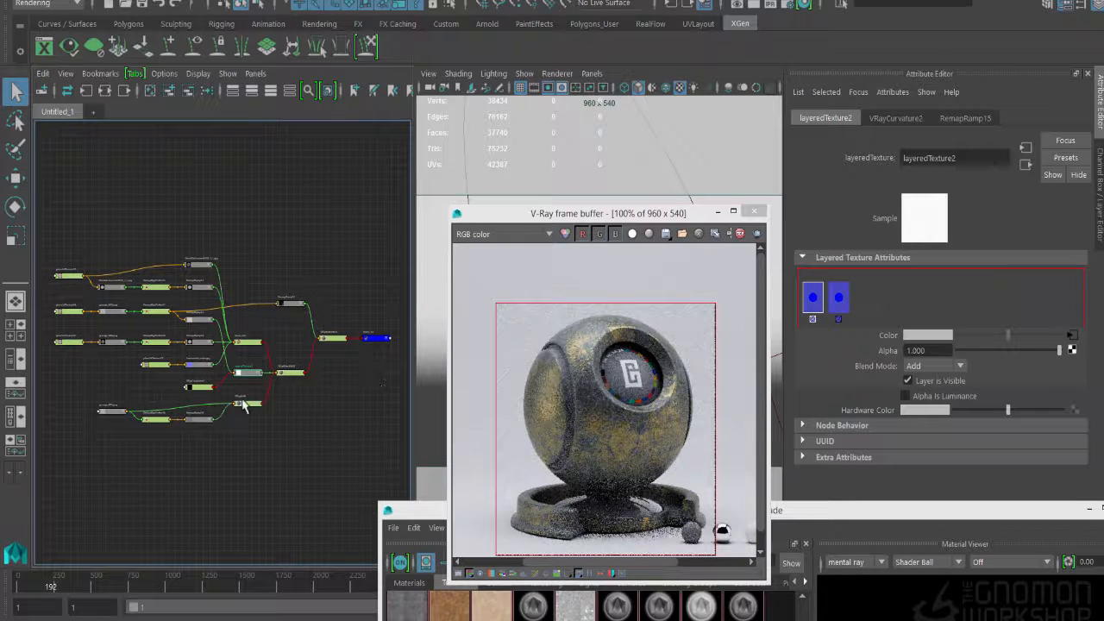
scroll(252, 393, "up", 3)
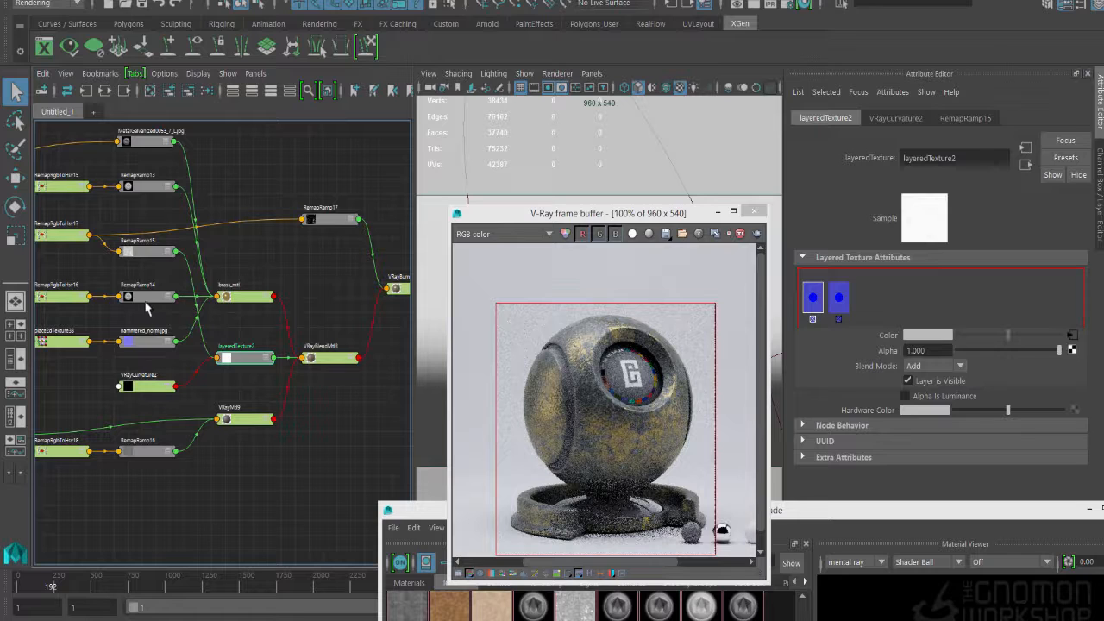
left_click(152, 251)
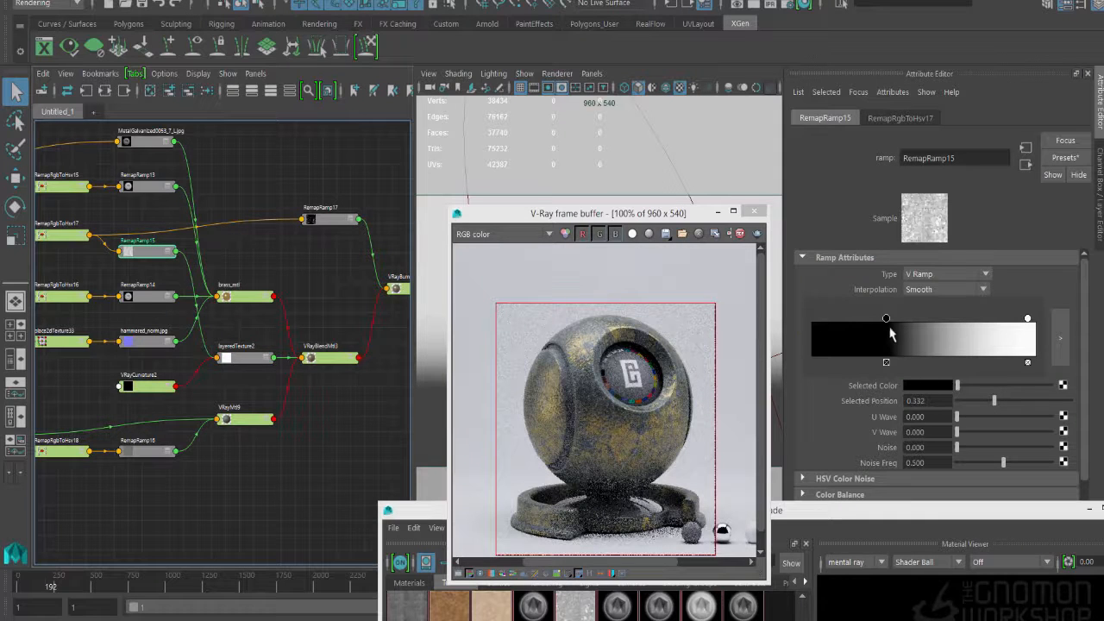
left_click_drag(886, 319, 905, 319)
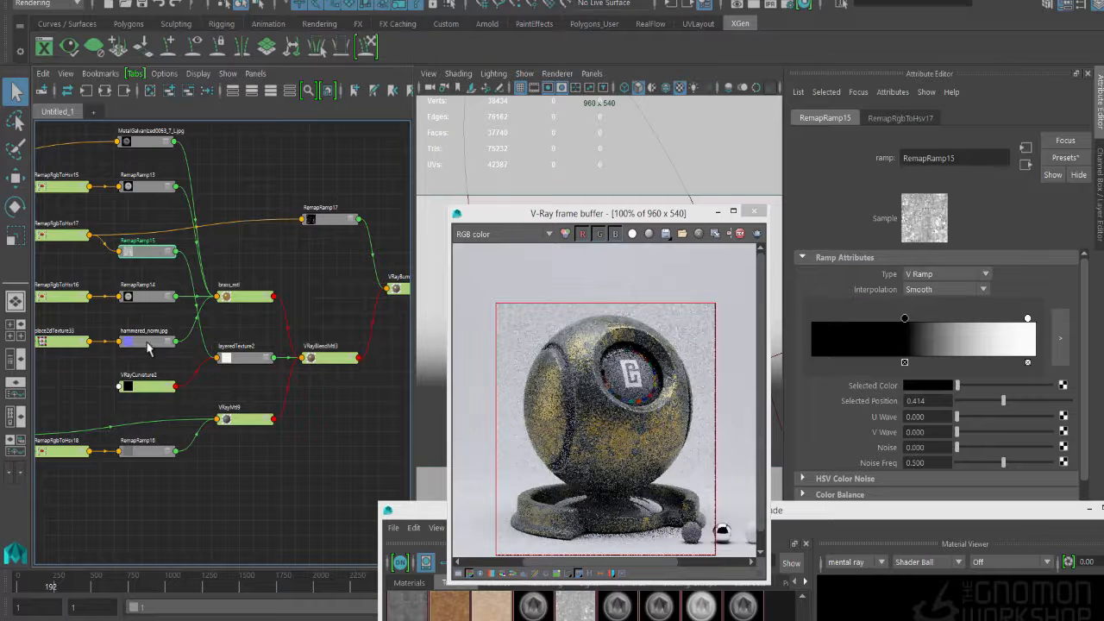
- Try a Repeat UV of 2 by 2 on place2dTexture34, the placement of the blend mask's grunge texture
mouse_move(88, 279)
middle_mouse_down("alt")
mouse_move(241, 291)
mouse_move(181, 281)
middle_mouse_up("alt")
left_click(122, 269)
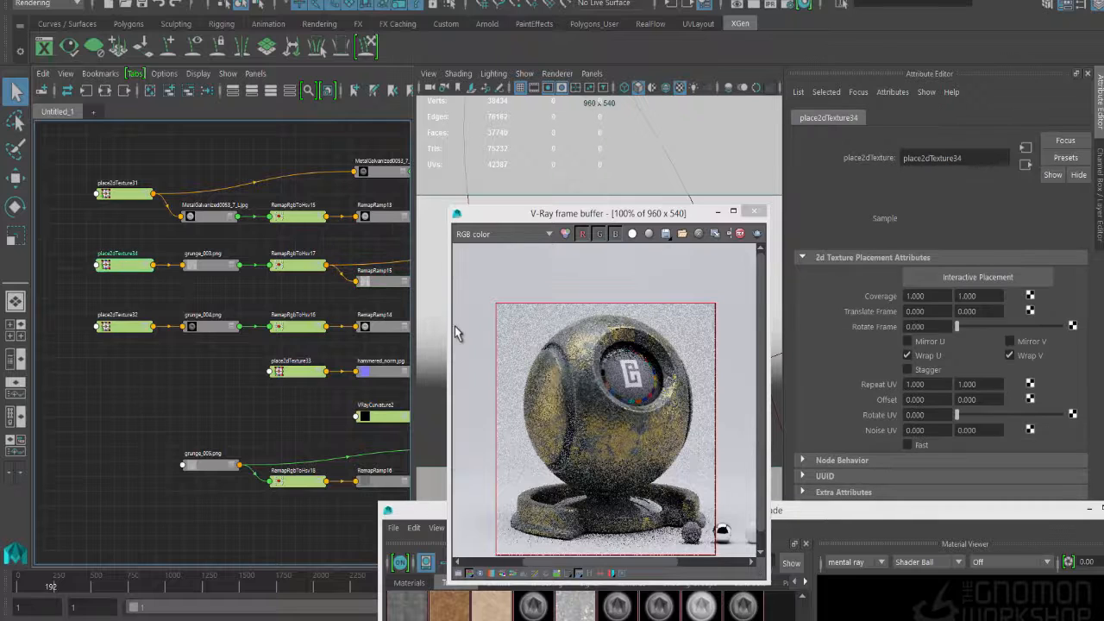
double_click(917, 385)
type("2")
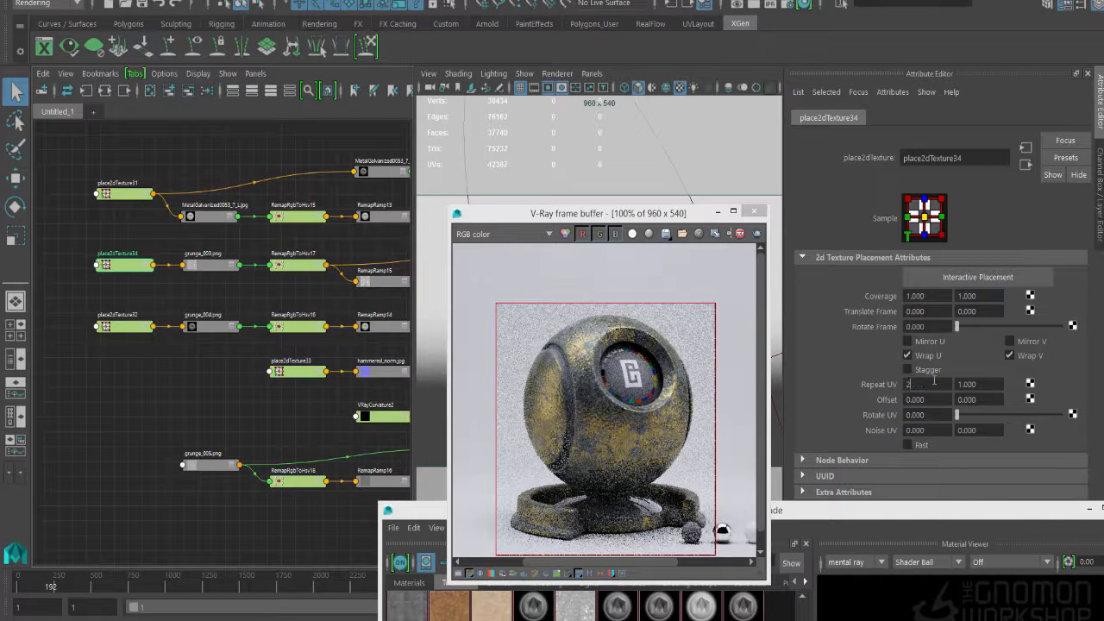
key("Tab")
type("2")
key("Tab")
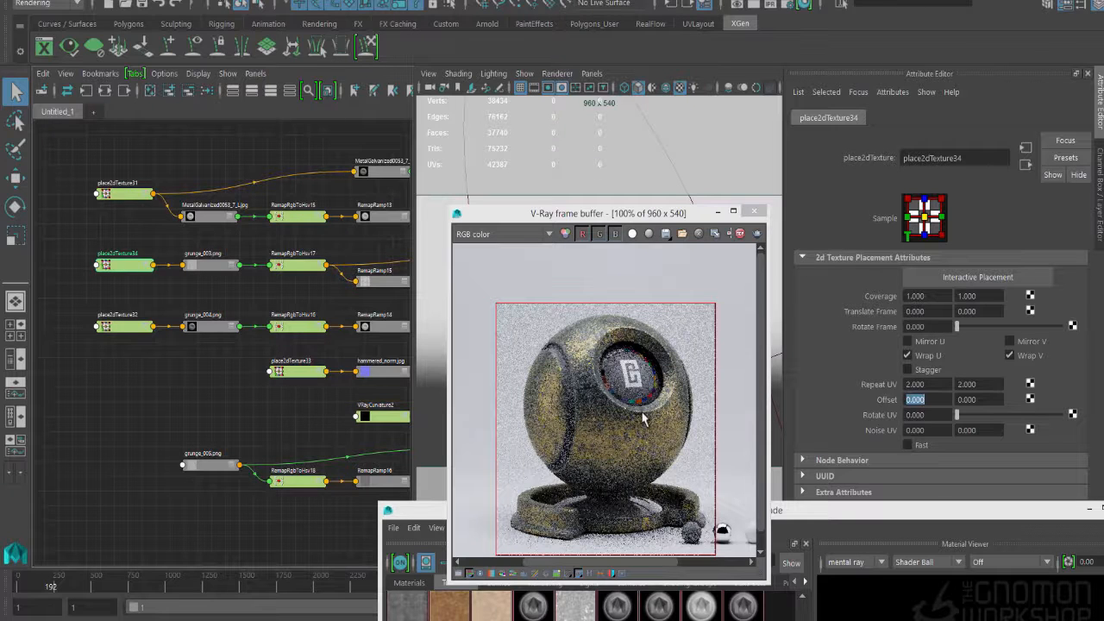
- Set place2dTexture34's Repeat UV to 0.75 by 0.75 to enlarge the grunge pattern
double_click(941, 384)
type(".75")
key("Tab")
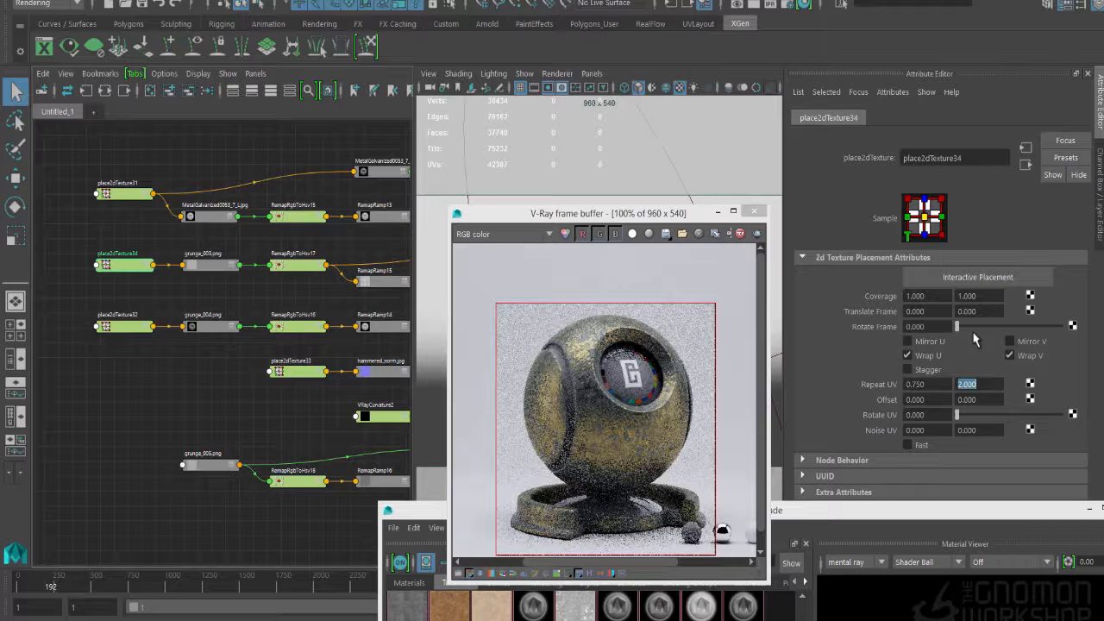
type(".75")
key("Tab")
- Set place2dTexture34's Rotate Frame to 90 and refresh the region render
double_click(942, 328)
type("90")
key("Return")
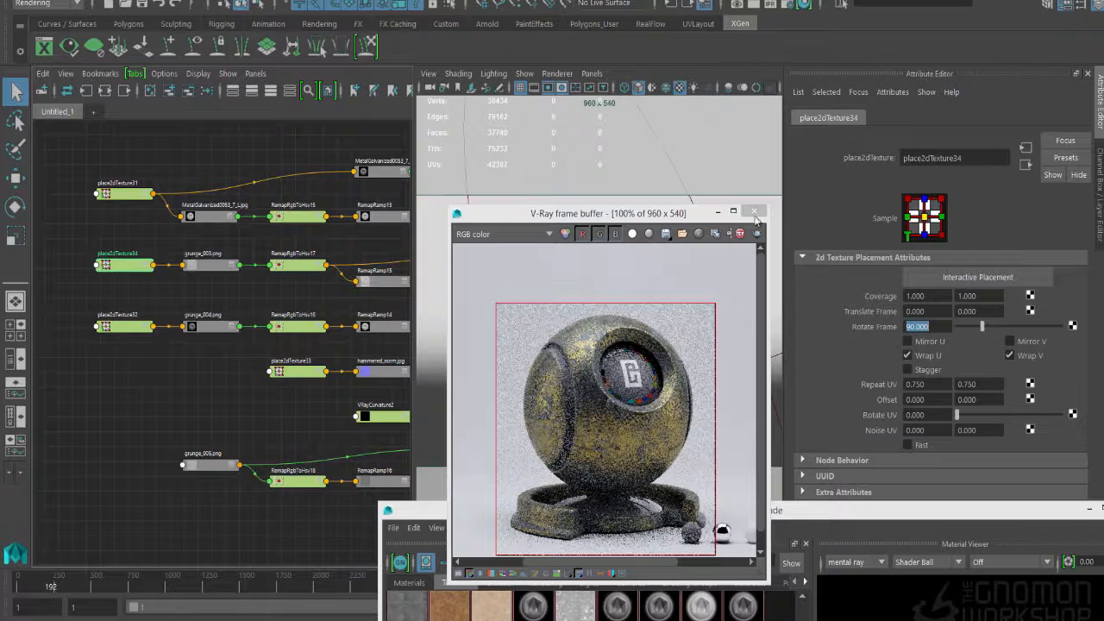
left_click(637, 377)
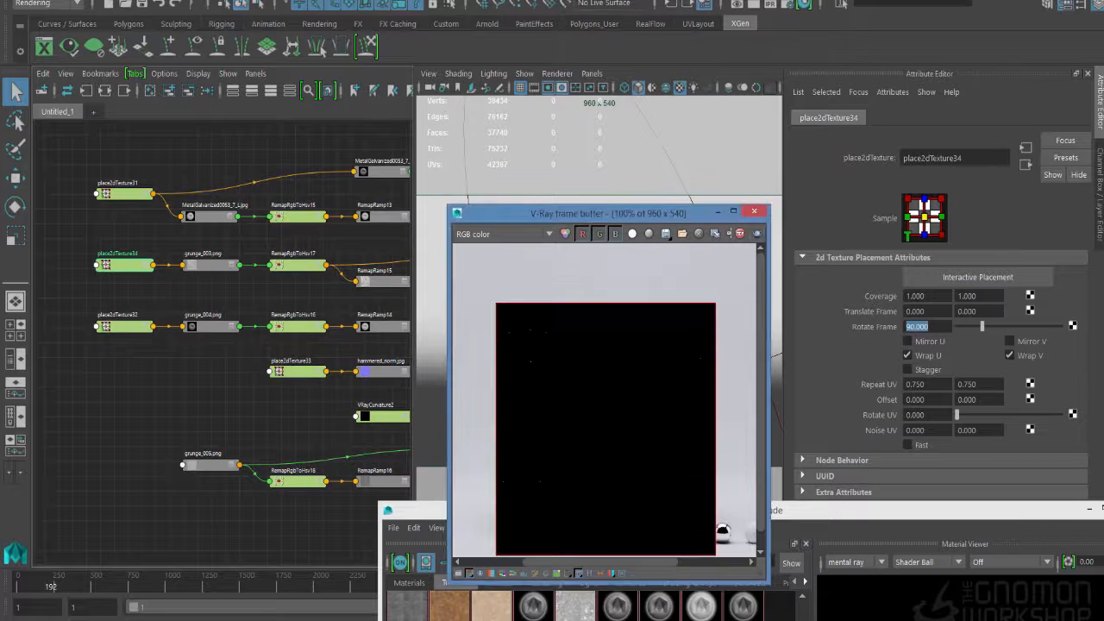